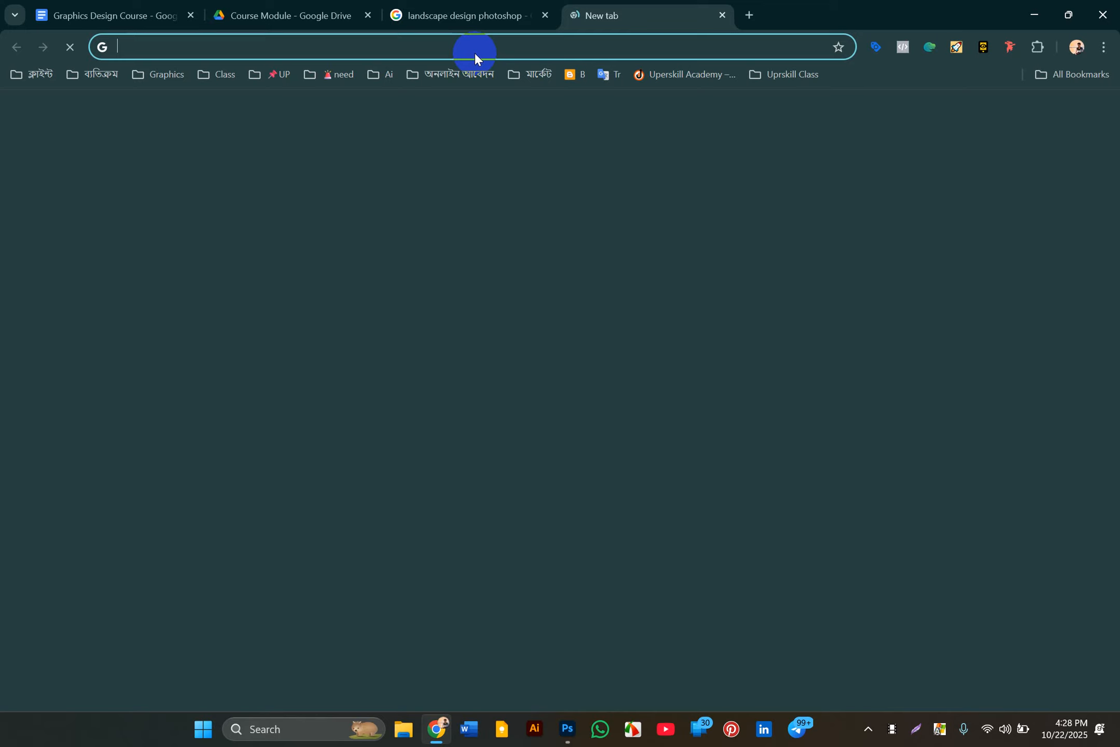
- Open the brusheezy.com website in the new browser tab
{"action": "left_click", "coordinate": [451, 47]}
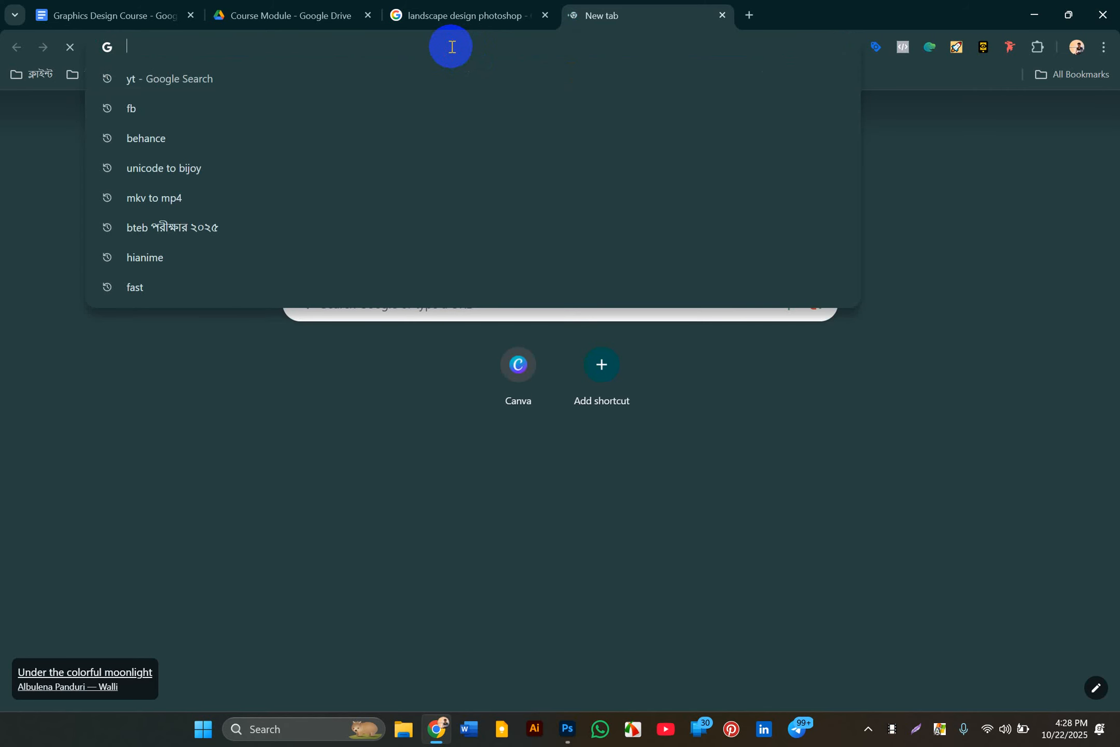
{"action": "type", "text": "br"}
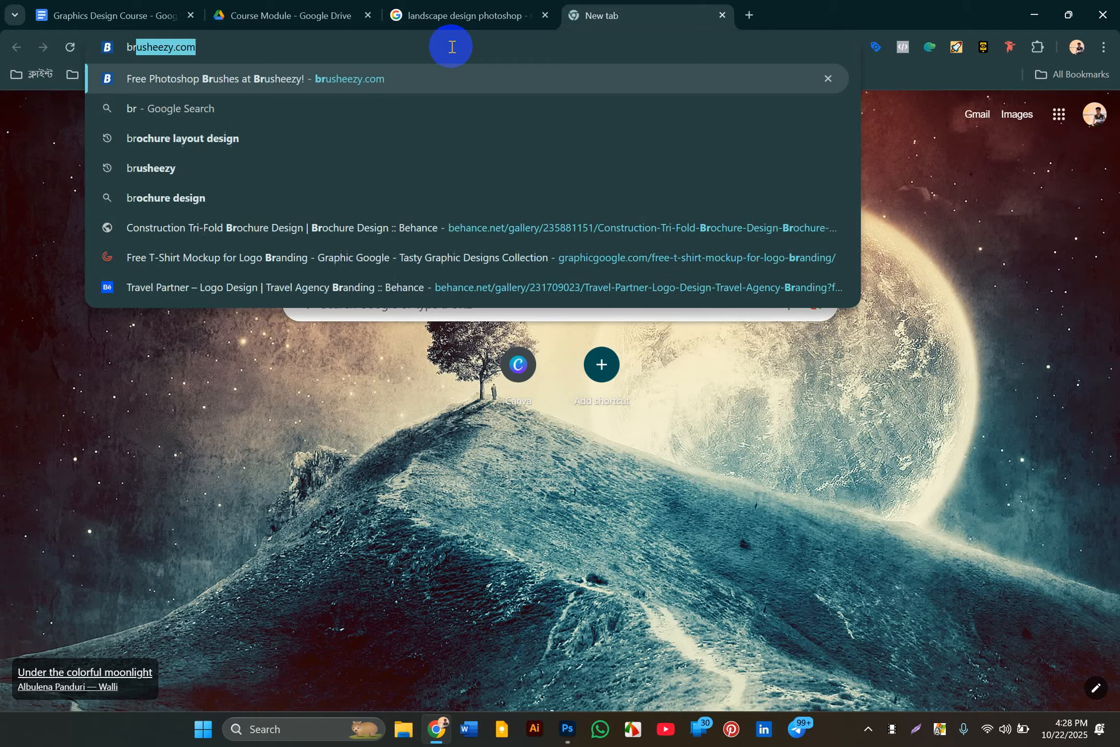
{"action": "key", "text": "Return"}
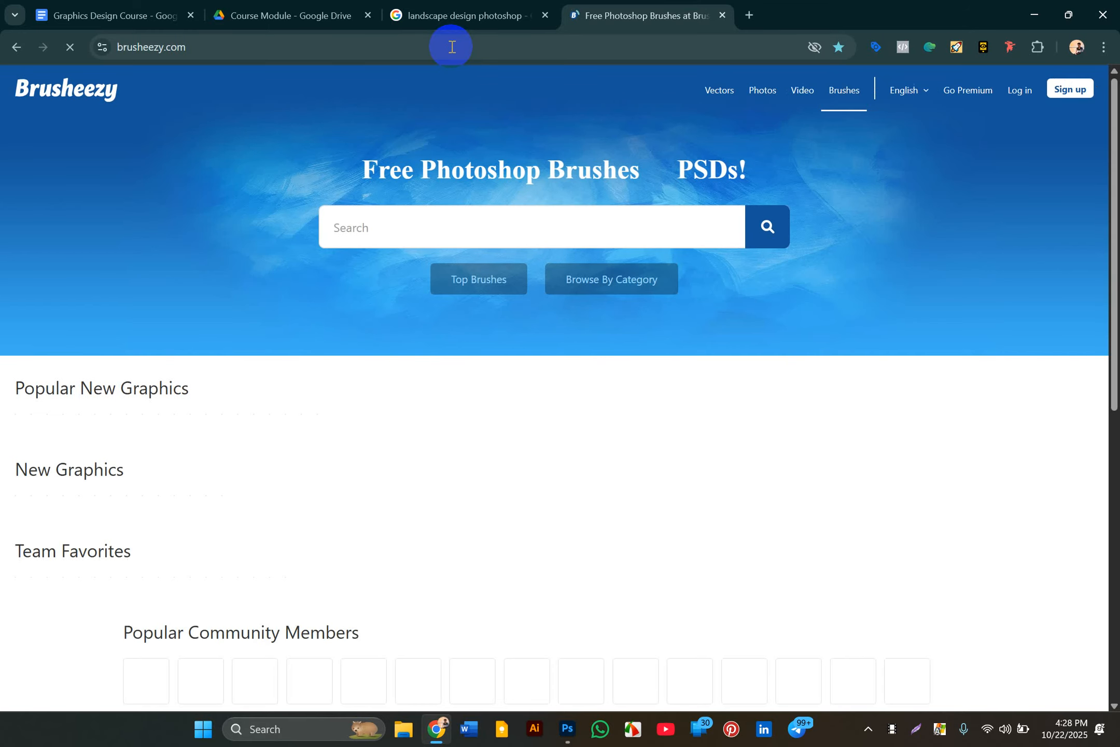
- Search the brush site for "gas"
{"action": "left_click", "coordinate": [398, 233]}
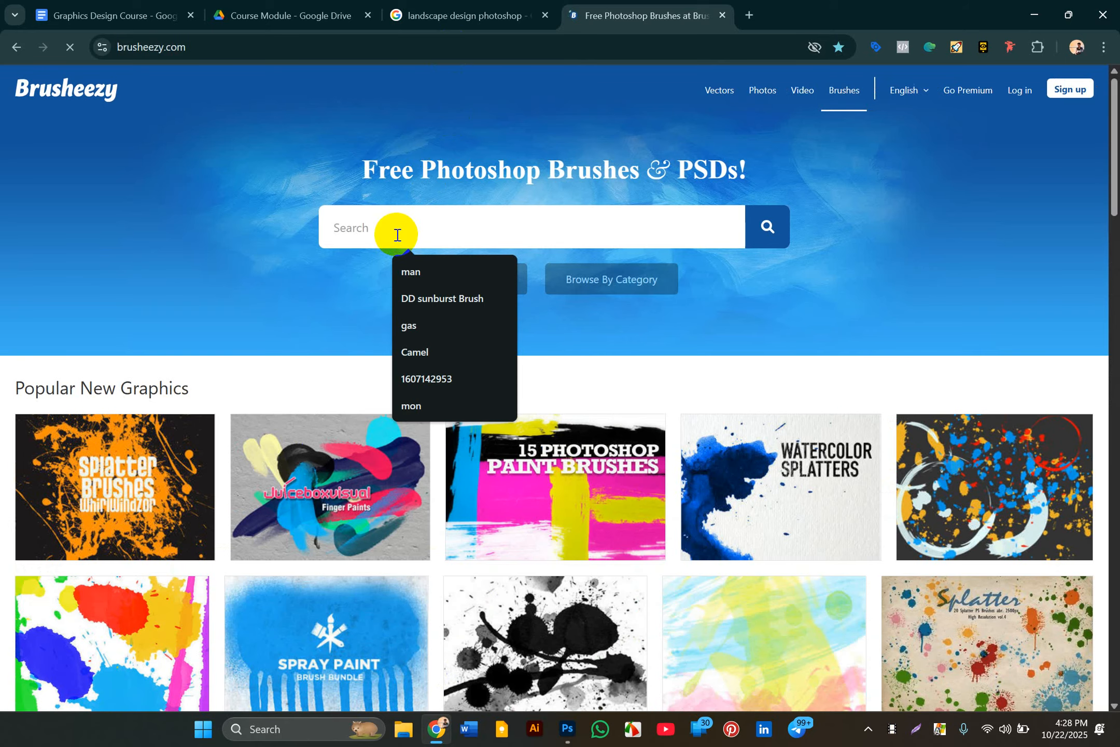
{"action": "left_click", "coordinate": [410, 329]}
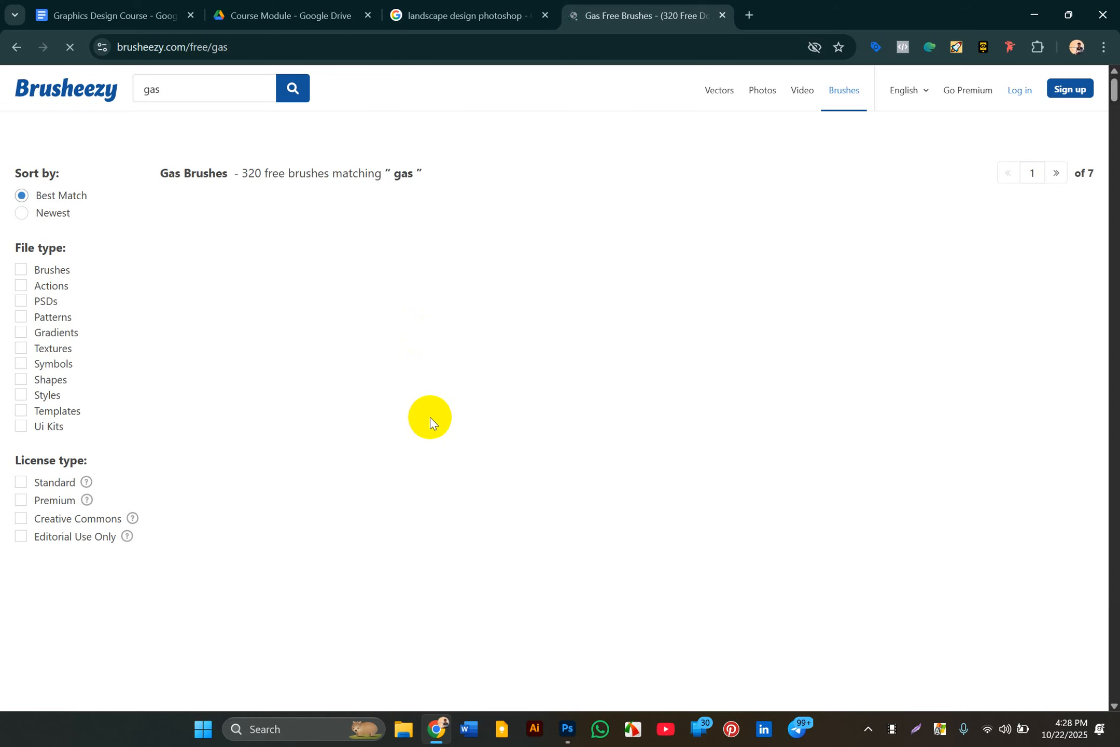
{"action": "left_click", "coordinate": [430, 419]}
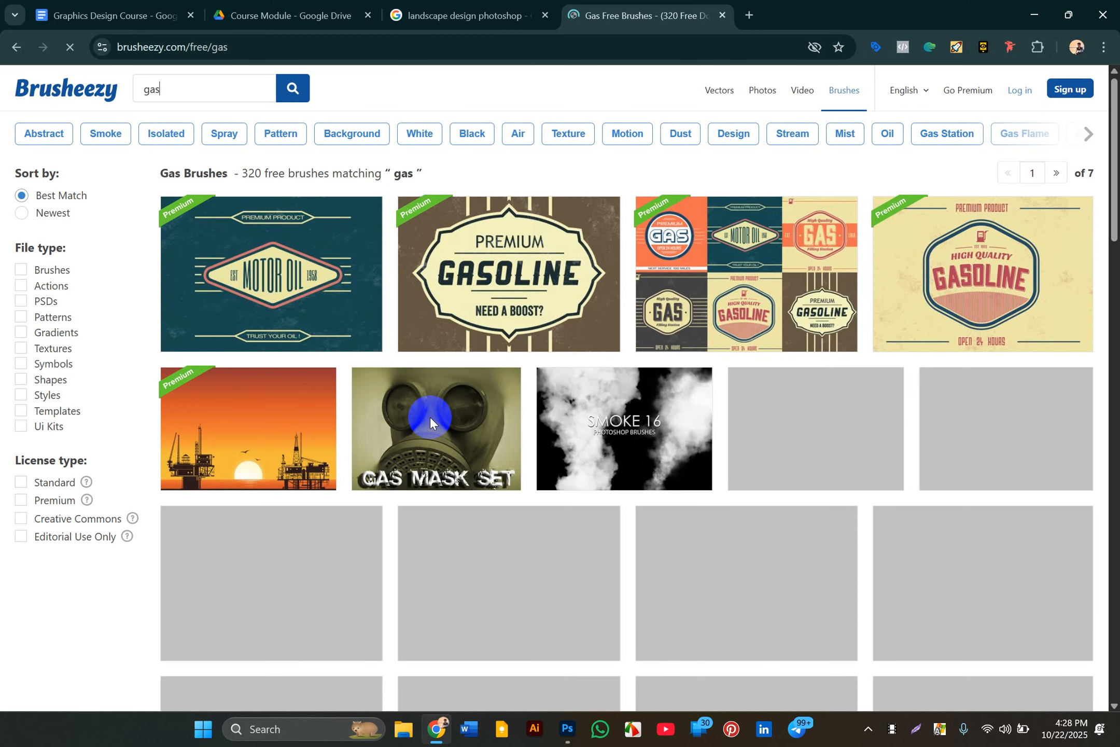
{"action": "scroll", "coordinate": [474, 533], "scroll_direction": "down", "scroll_amount": 1}
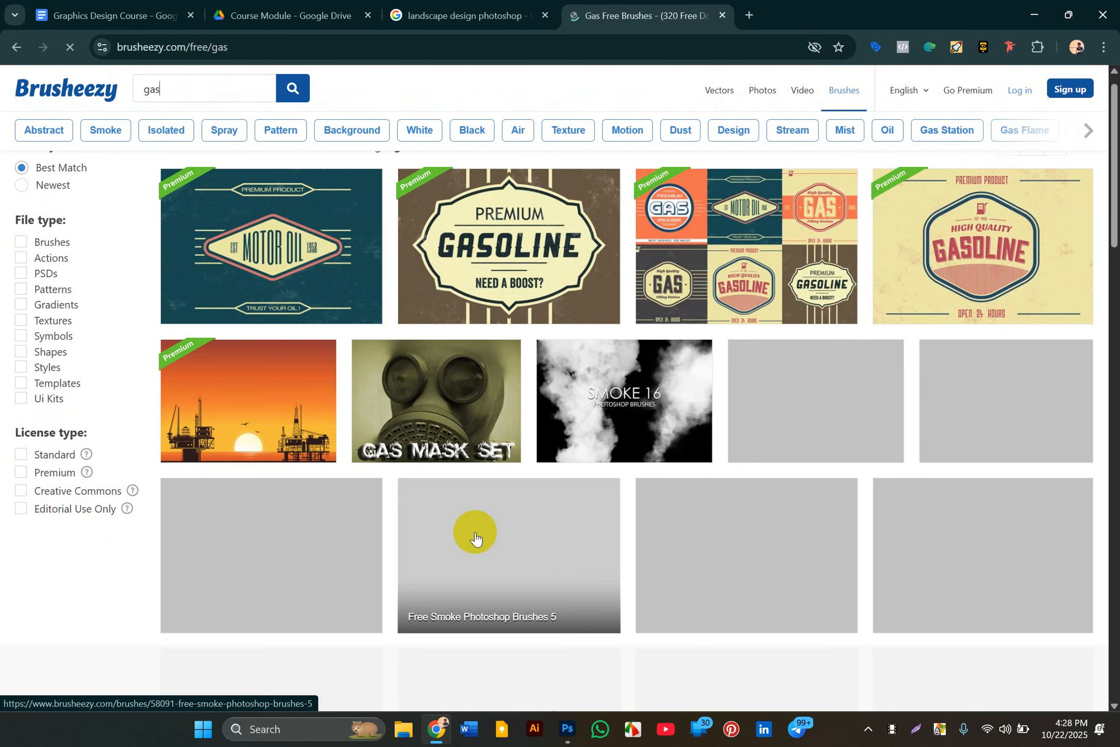
{"action": "scroll", "coordinate": [473, 537], "scroll_direction": "up", "scroll_amount": 1}
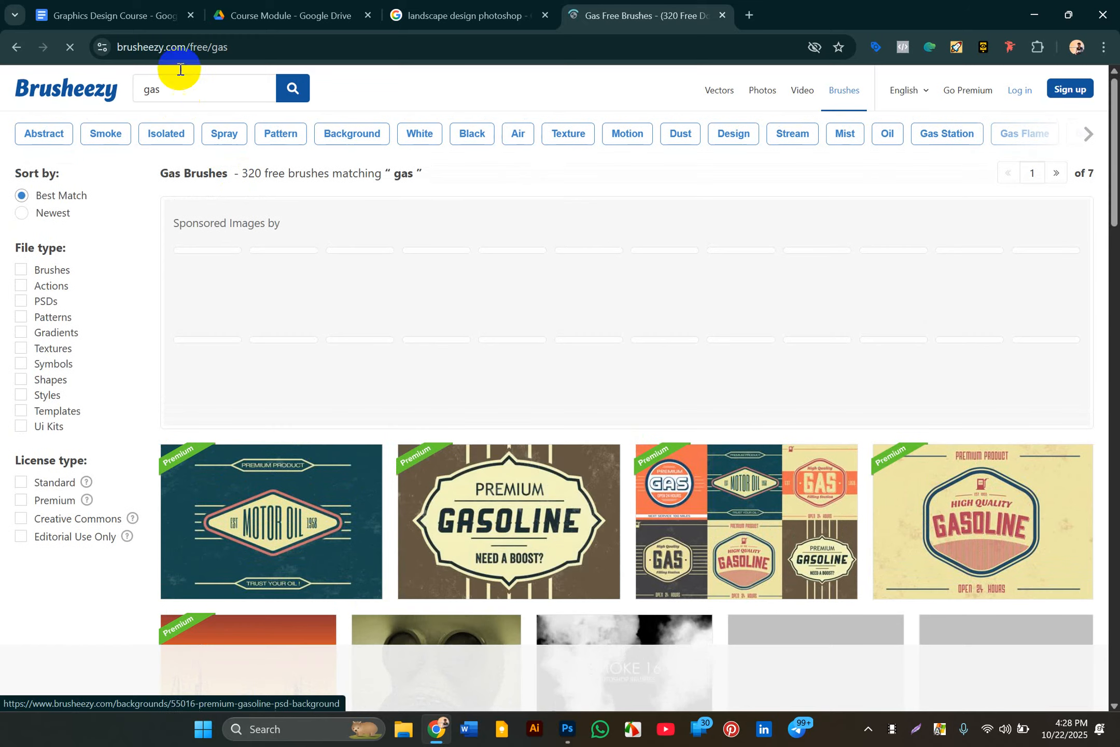
- Replace the search term with "Grass" and search the site for grass brushes
{"action": "left_click", "coordinate": [179, 98]}
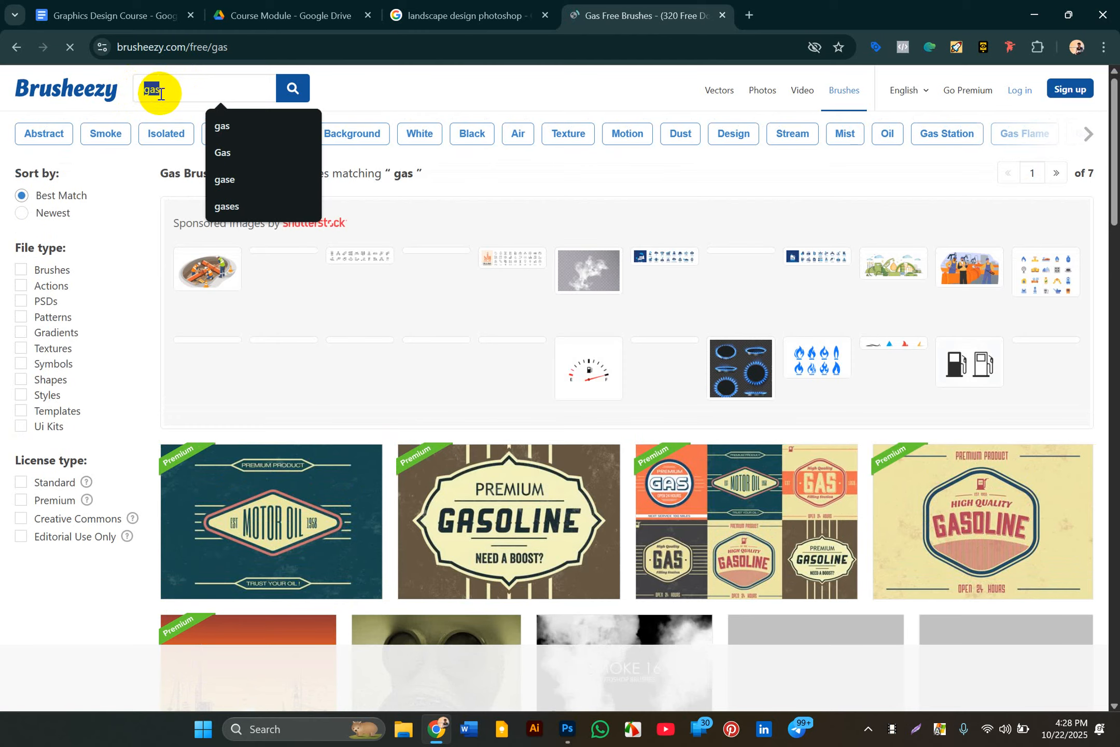
{"action": "double_click", "coordinate": [156, 91]}
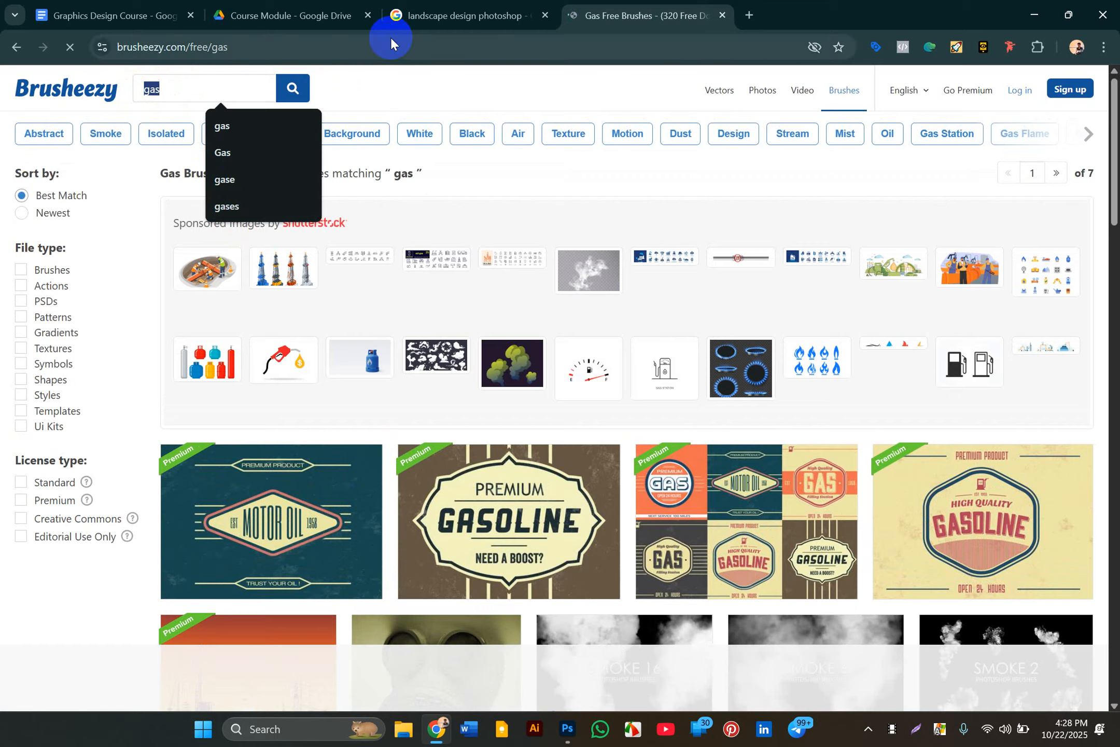
{"action": "key", "text": "BackSpace"}
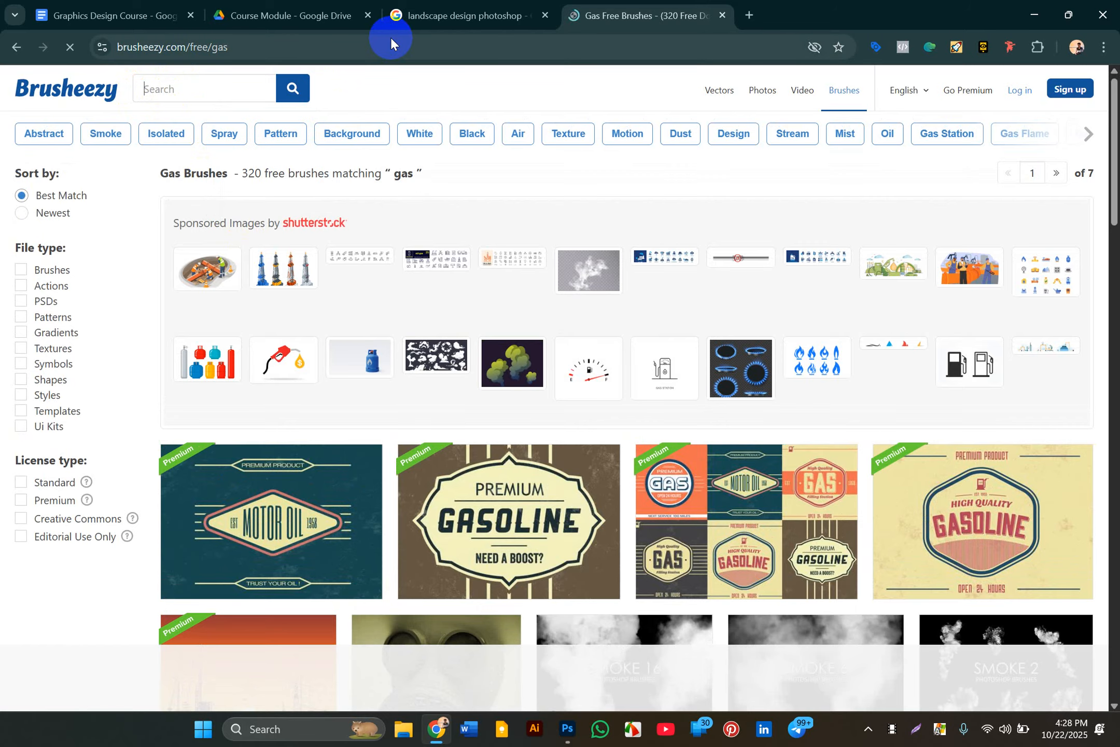
{"action": "type", "text": "G"}
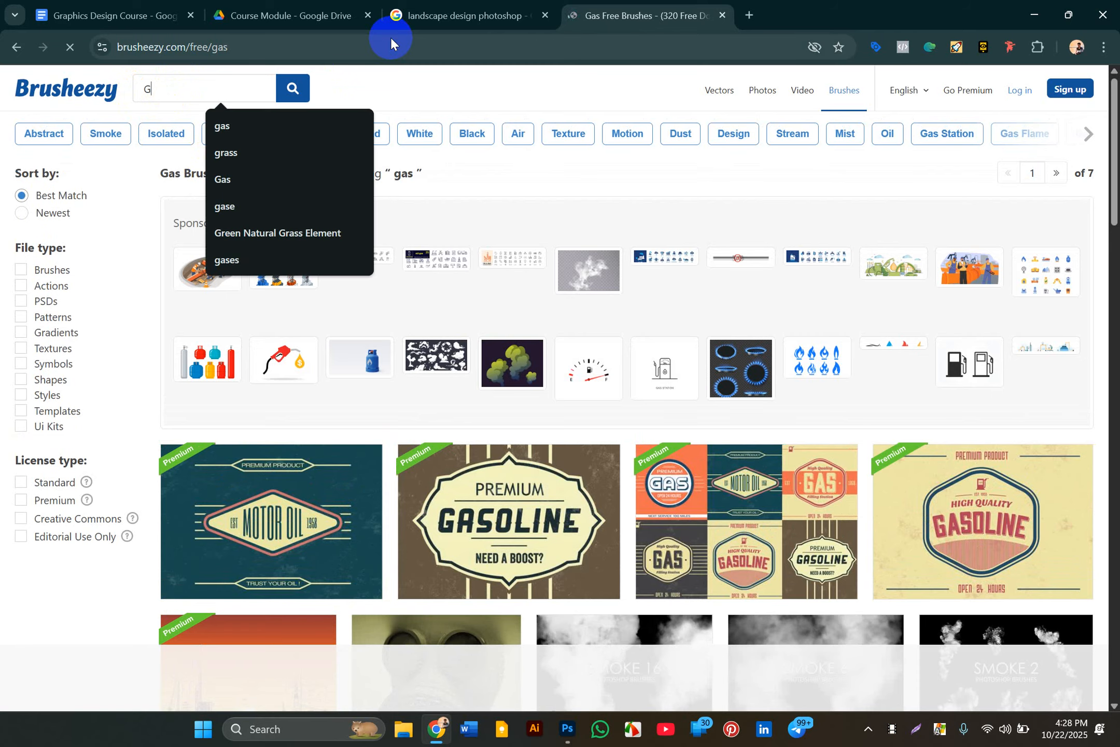
{"action": "type", "text": "rass"}
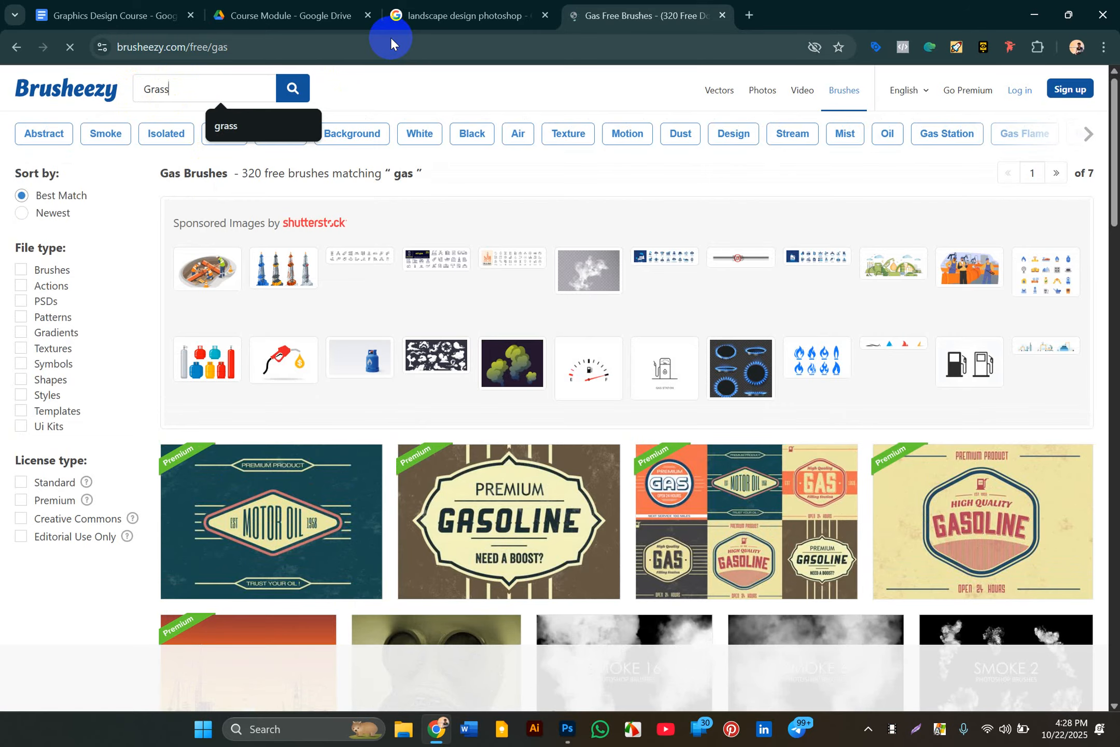
{"action": "key", "text": "Return"}
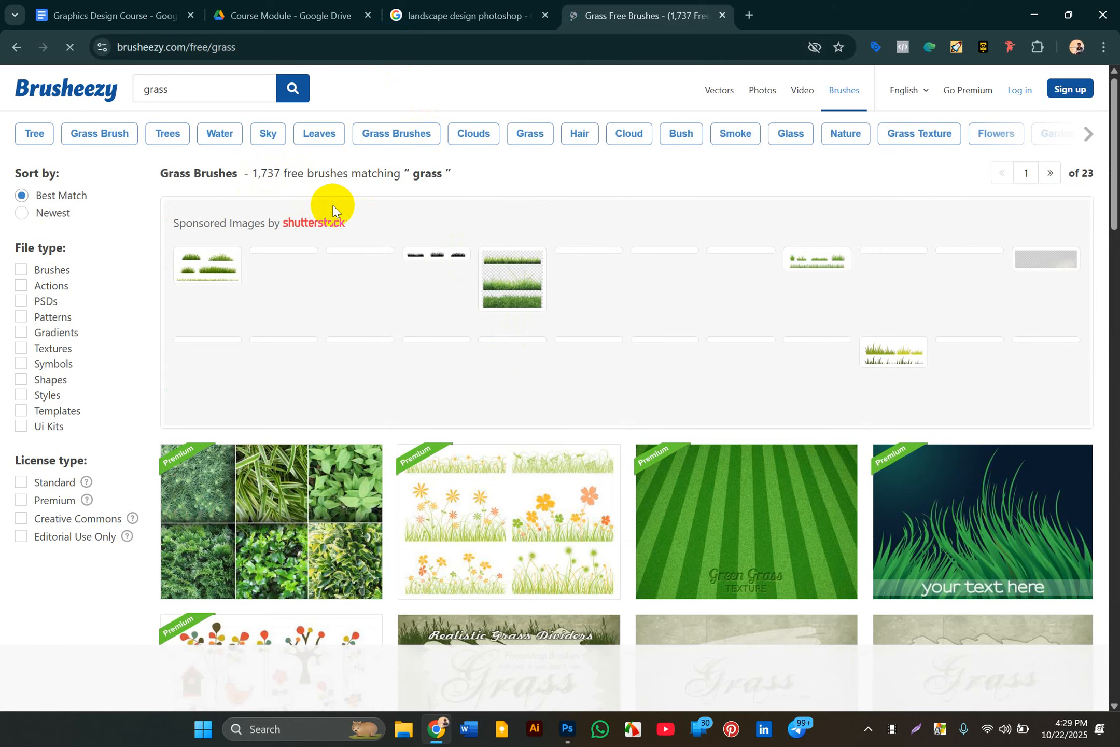
- Browse the first page of grass brush results and compare the available brush sets
{"action": "scroll", "coordinate": [333, 206], "scroll_direction": "down", "scroll_amount": 5}
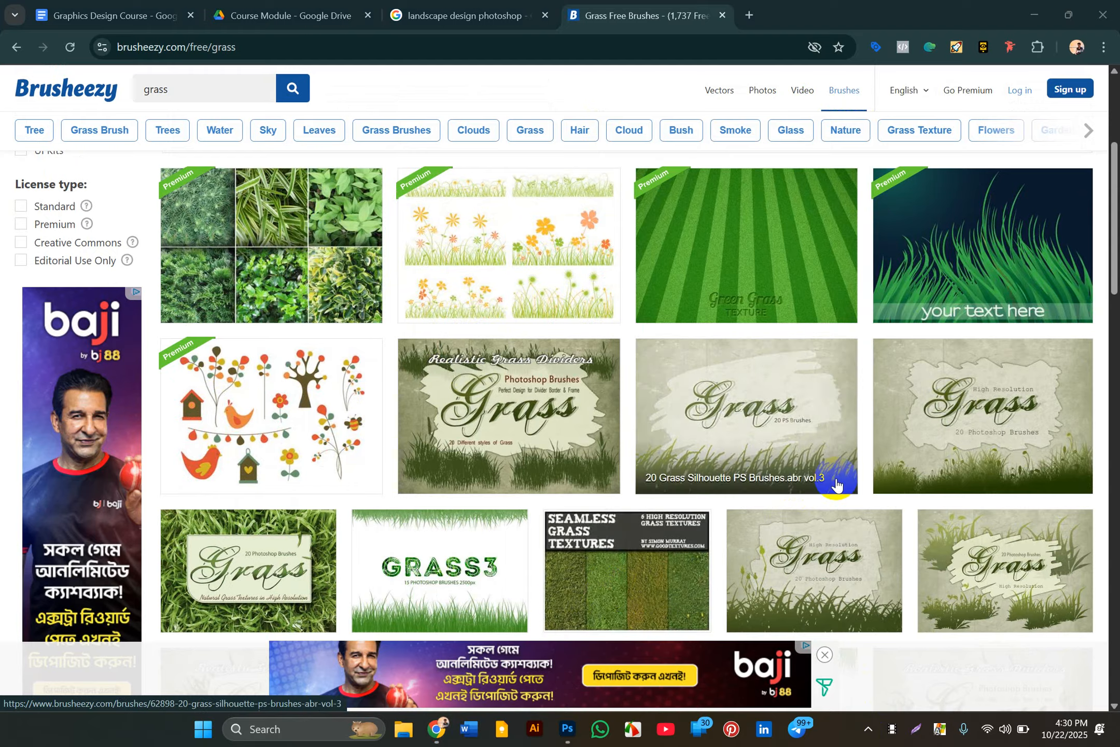
{"action": "scroll", "coordinate": [836, 527], "scroll_direction": "down", "scroll_amount": 7}
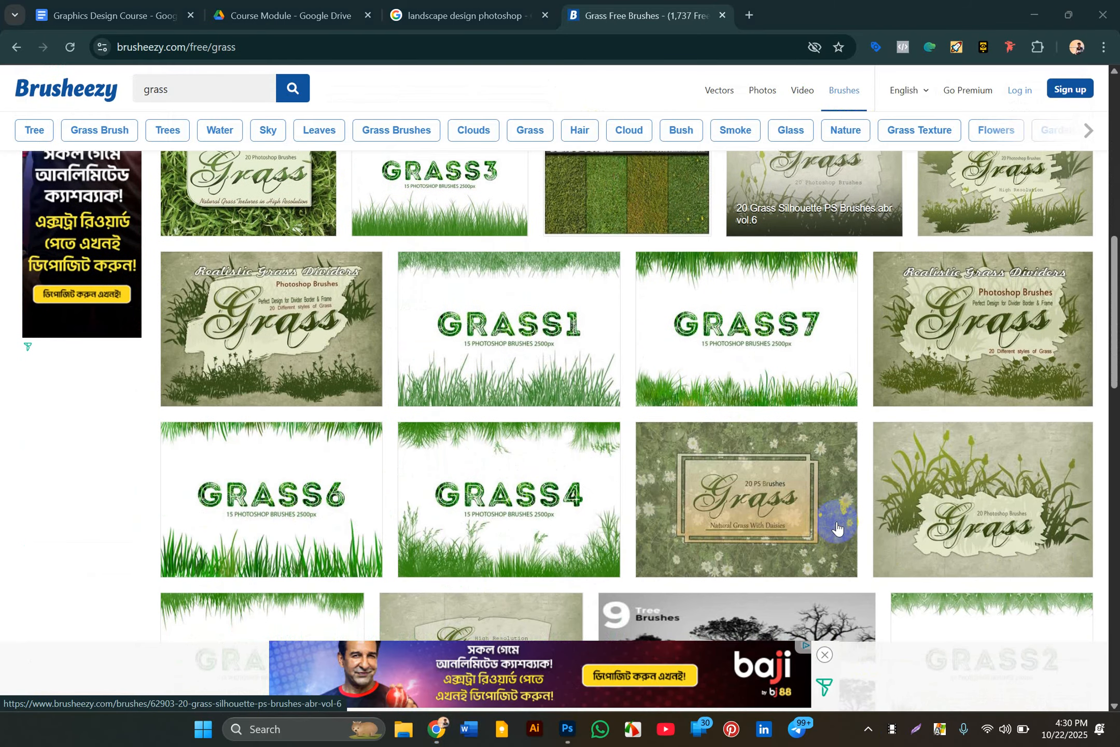
{"action": "scroll", "coordinate": [836, 528], "scroll_direction": "down", "scroll_amount": 2}
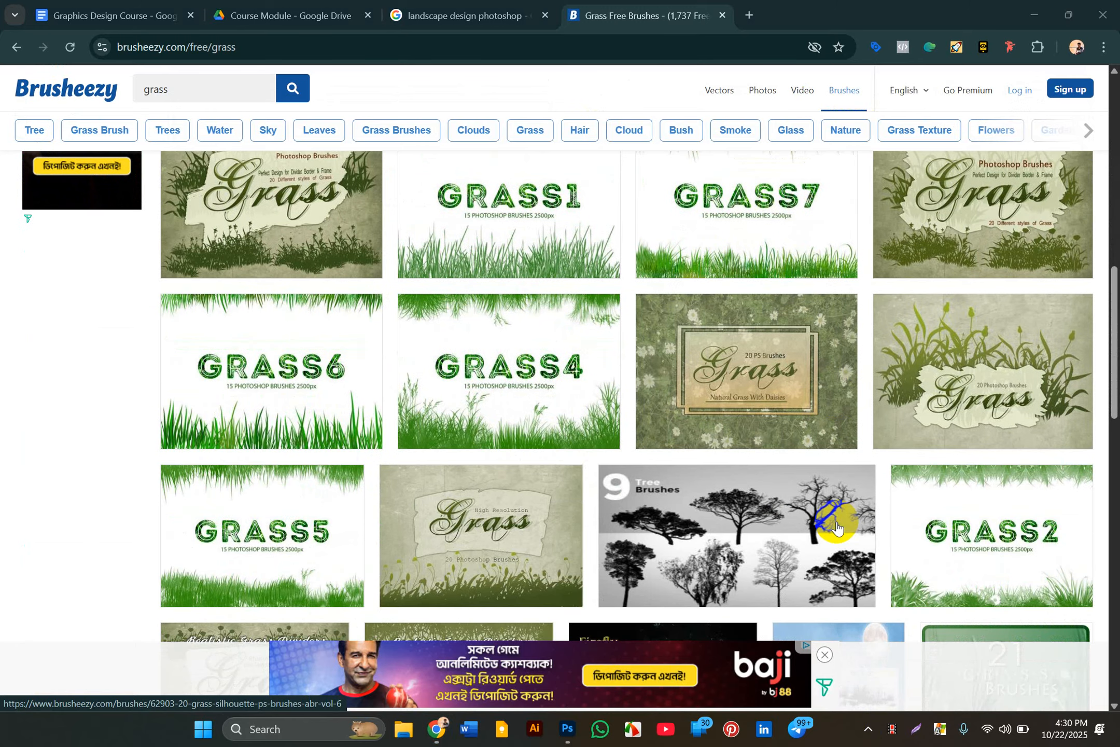
{"action": "scroll", "coordinate": [836, 527], "scroll_direction": "down", "scroll_amount": 1}
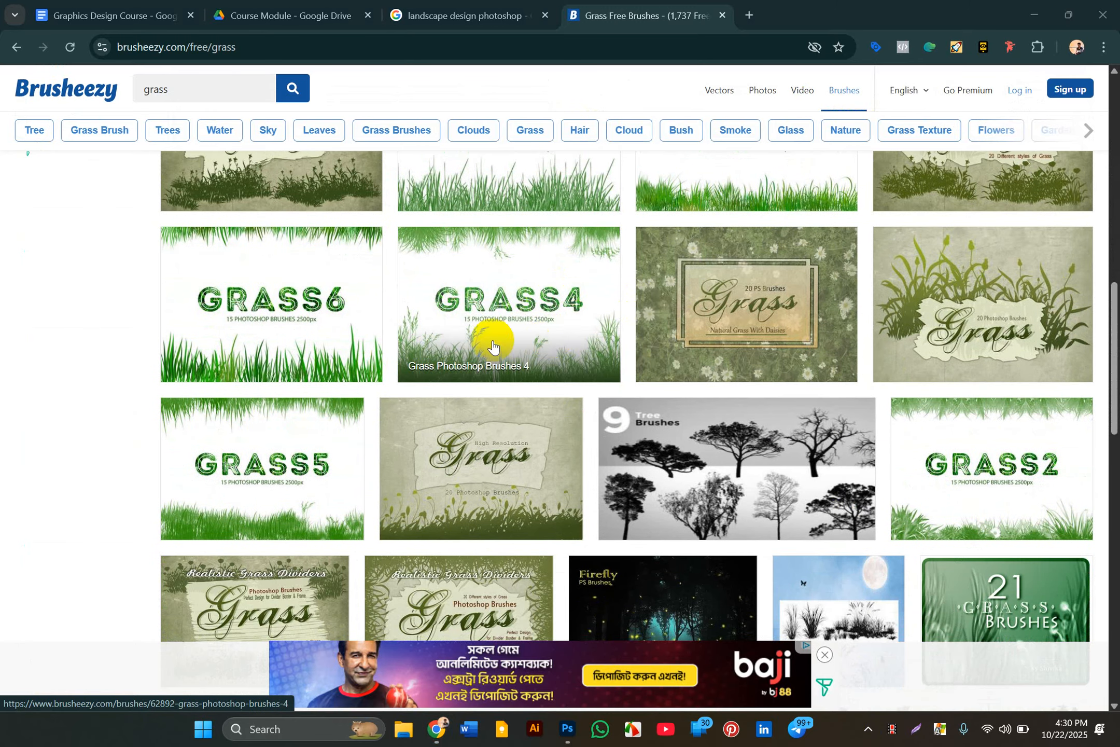
{"action": "scroll", "coordinate": [573, 335], "scroll_direction": "down", "scroll_amount": 4}
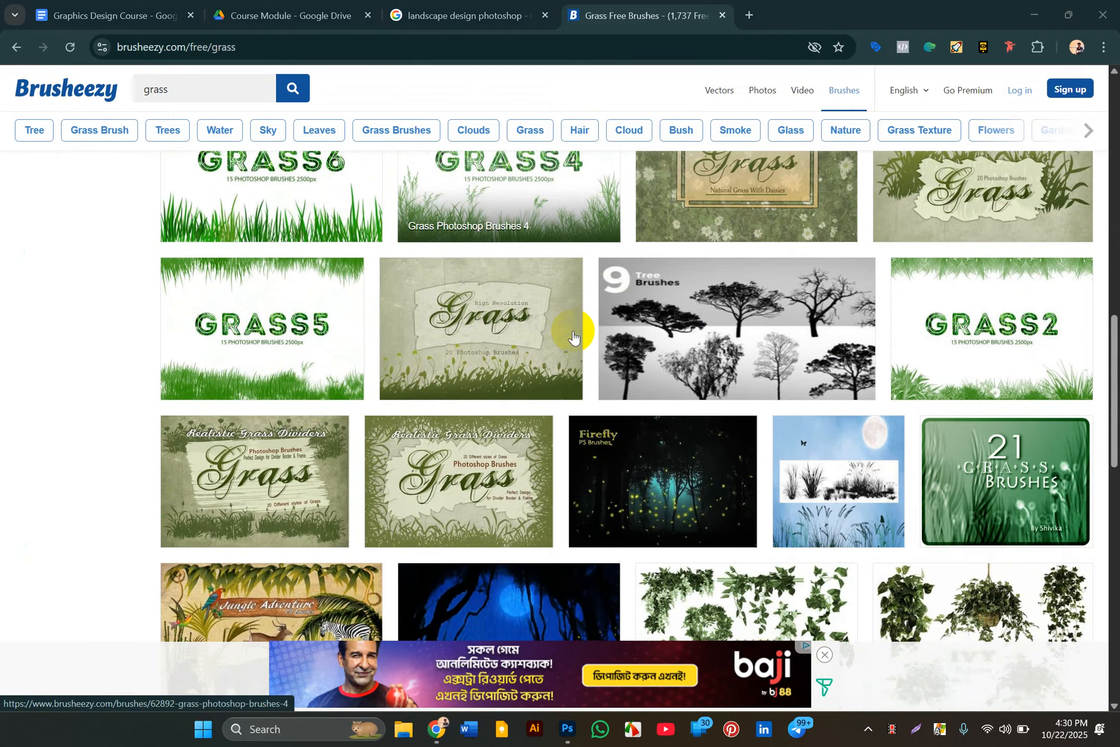
{"action": "scroll", "coordinate": [573, 334], "scroll_direction": "down", "scroll_amount": 1}
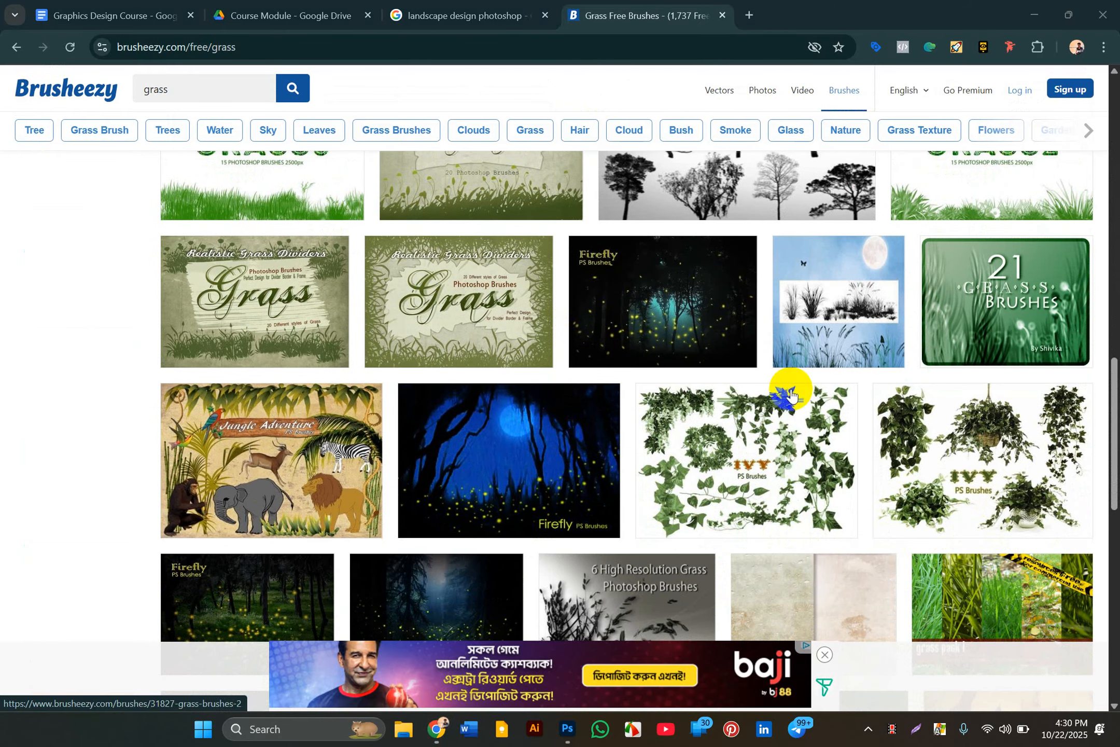
{"action": "scroll", "coordinate": [775, 429], "scroll_direction": "down", "scroll_amount": 4}
{"action": "scroll", "coordinate": [776, 430], "scroll_direction": "down", "scroll_amount": 6}
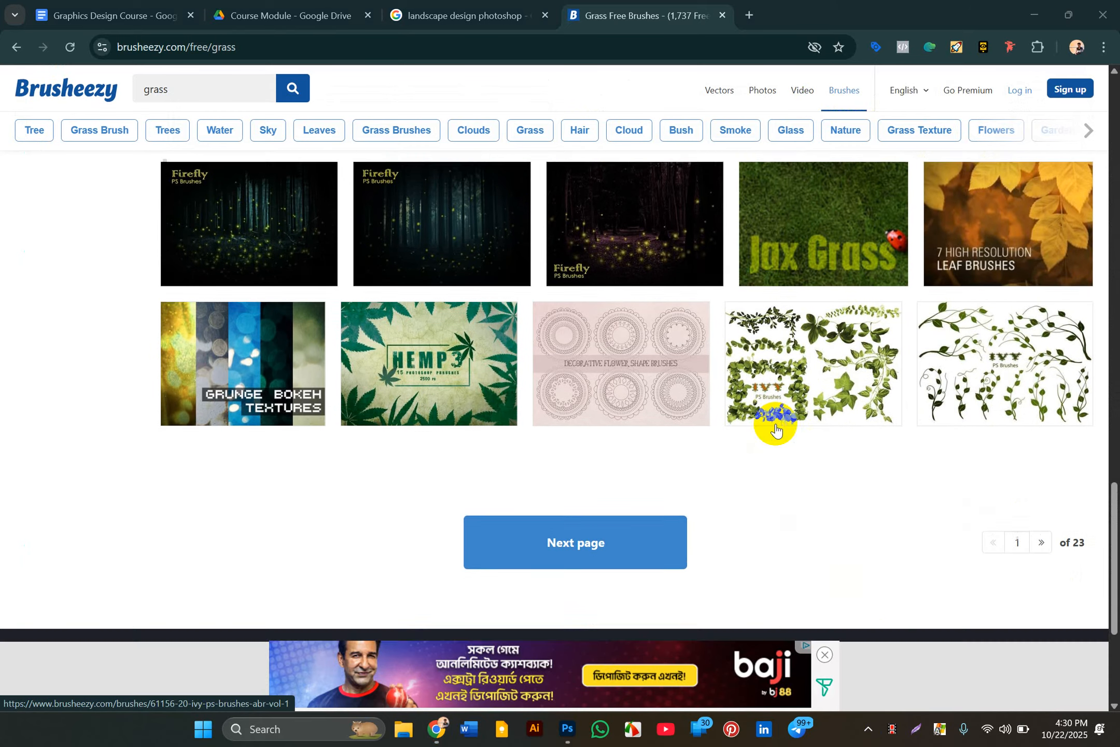
{"action": "scroll", "coordinate": [776, 429], "scroll_direction": "up", "scroll_amount": 1}
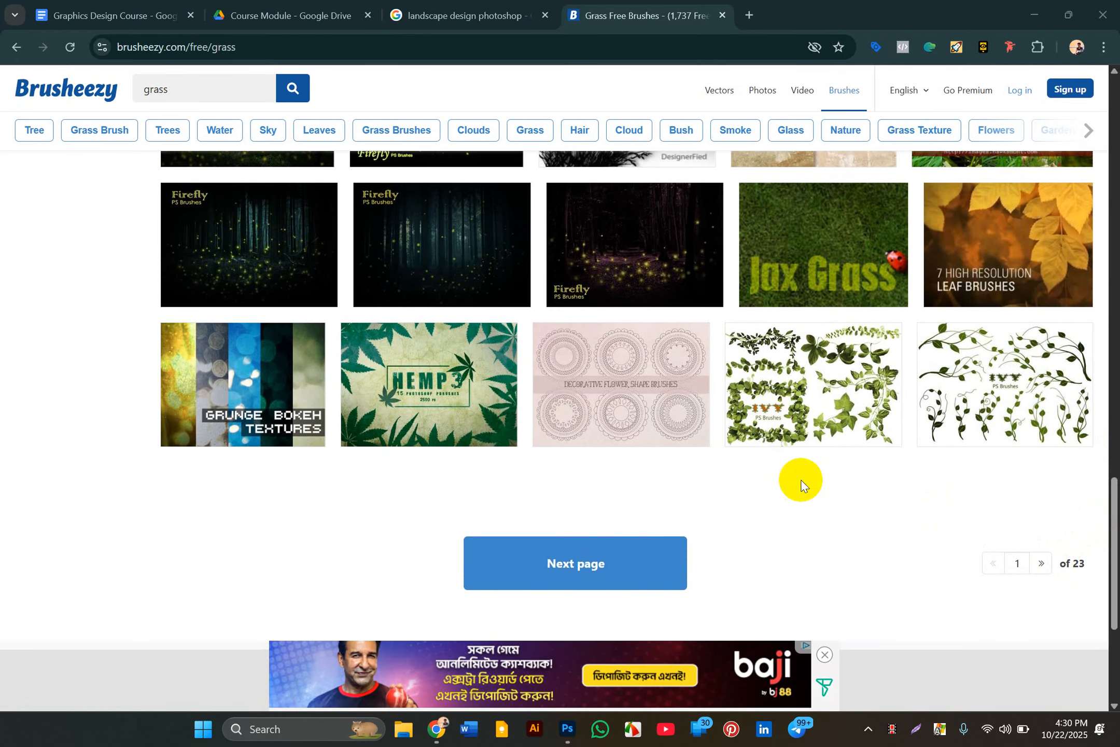
{"action": "left_click", "coordinate": [680, 565]}
{"action": "scroll", "coordinate": [755, 540], "scroll_direction": "up", "scroll_amount": 7}
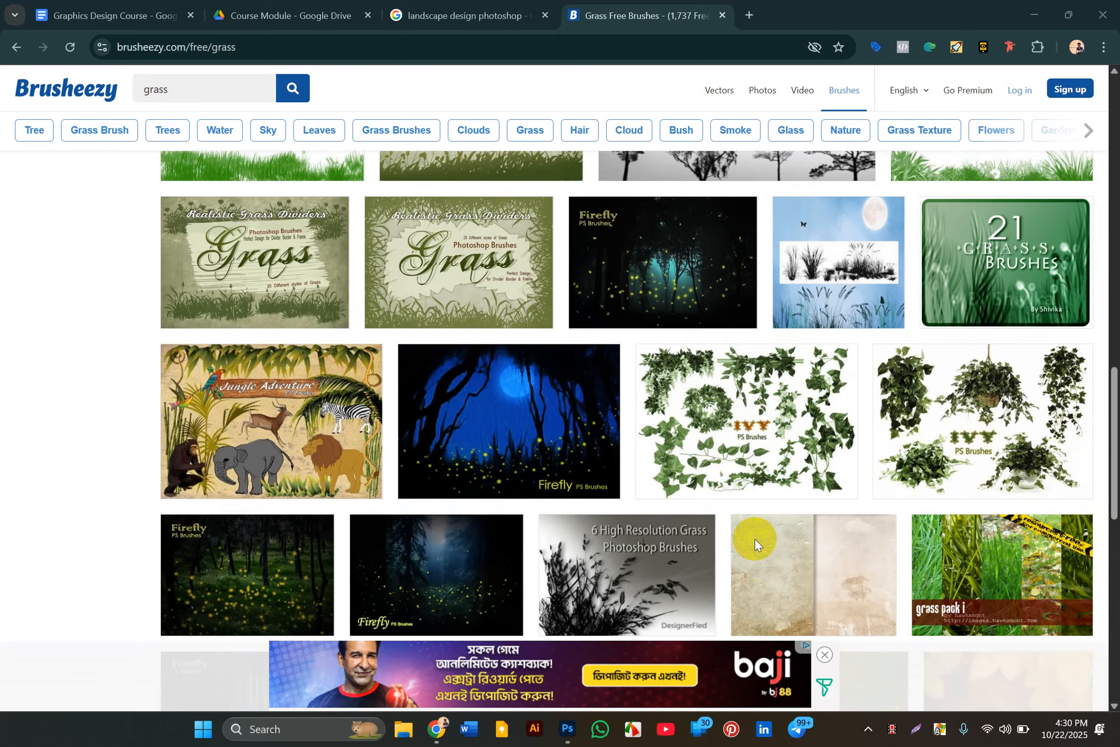
{"action": "scroll", "coordinate": [756, 540], "scroll_direction": "up", "scroll_amount": 5}
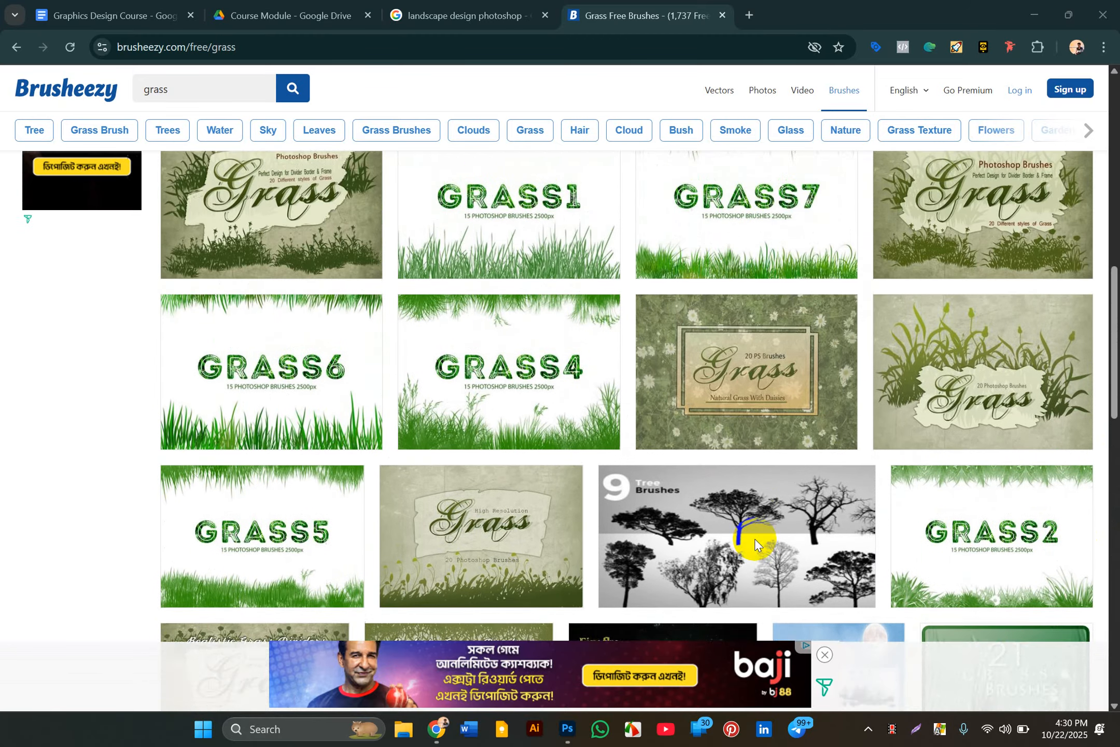
{"action": "scroll", "coordinate": [756, 539], "scroll_direction": "up", "scroll_amount": 1}
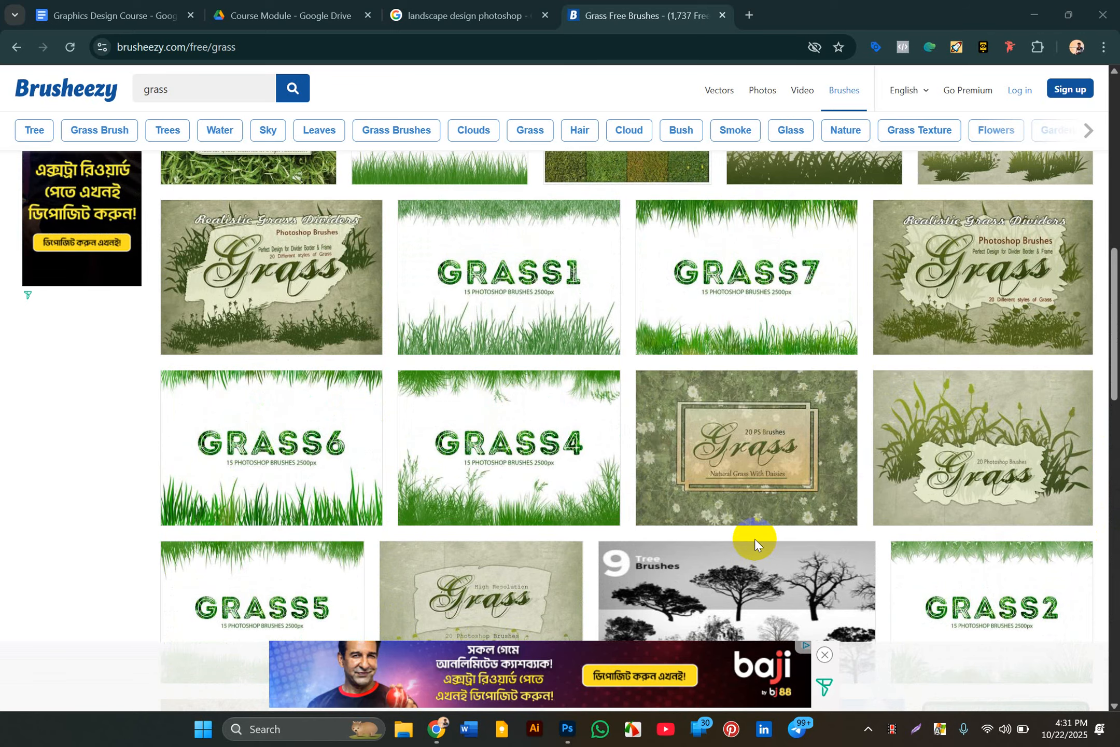
{"action": "scroll", "coordinate": [589, 338], "scroll_direction": "up", "scroll_amount": 2}
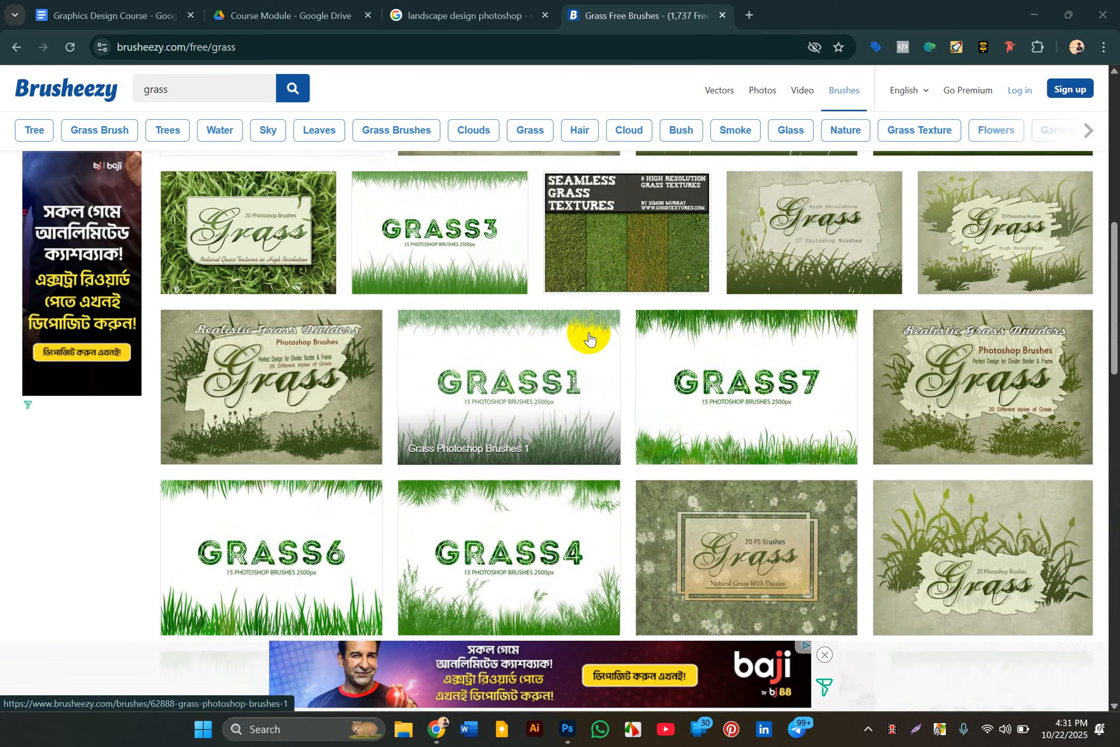
{"action": "scroll", "coordinate": [589, 338], "scroll_direction": "up", "scroll_amount": 6}
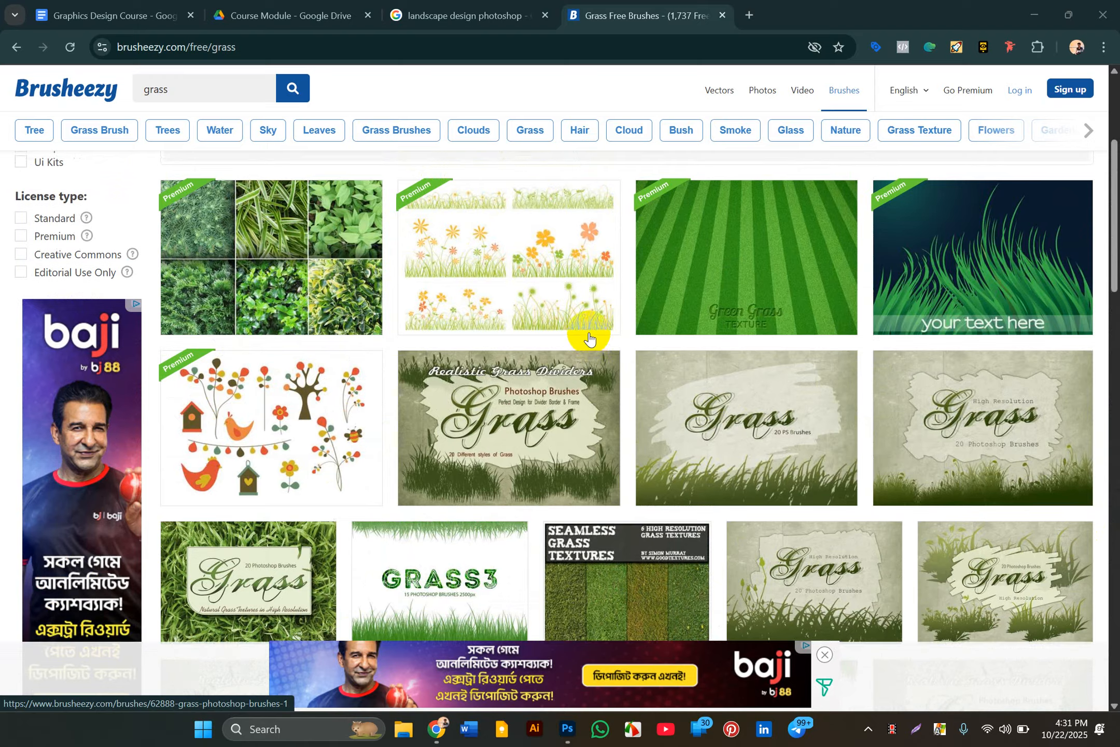
{"action": "scroll", "coordinate": [589, 338], "scroll_direction": "up", "scroll_amount": 3}
{"action": "scroll", "coordinate": [589, 339], "scroll_direction": "down", "scroll_amount": 10}
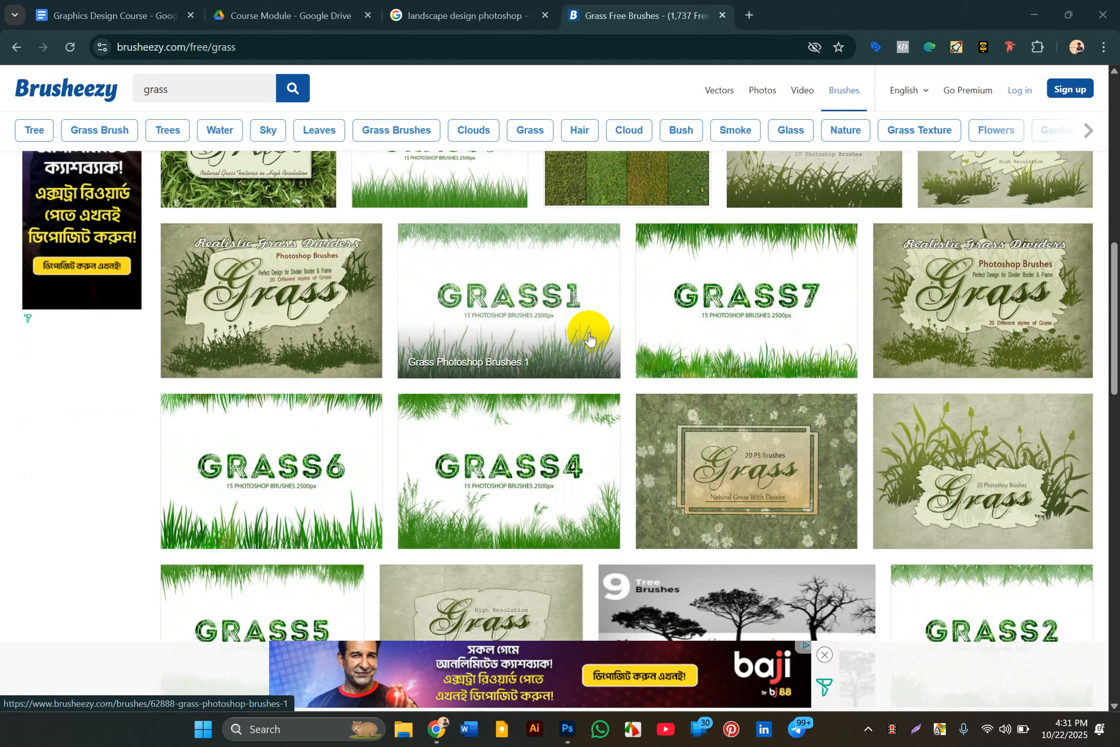
{"action": "scroll", "coordinate": [620, 480], "scroll_direction": "down", "scroll_amount": 3}
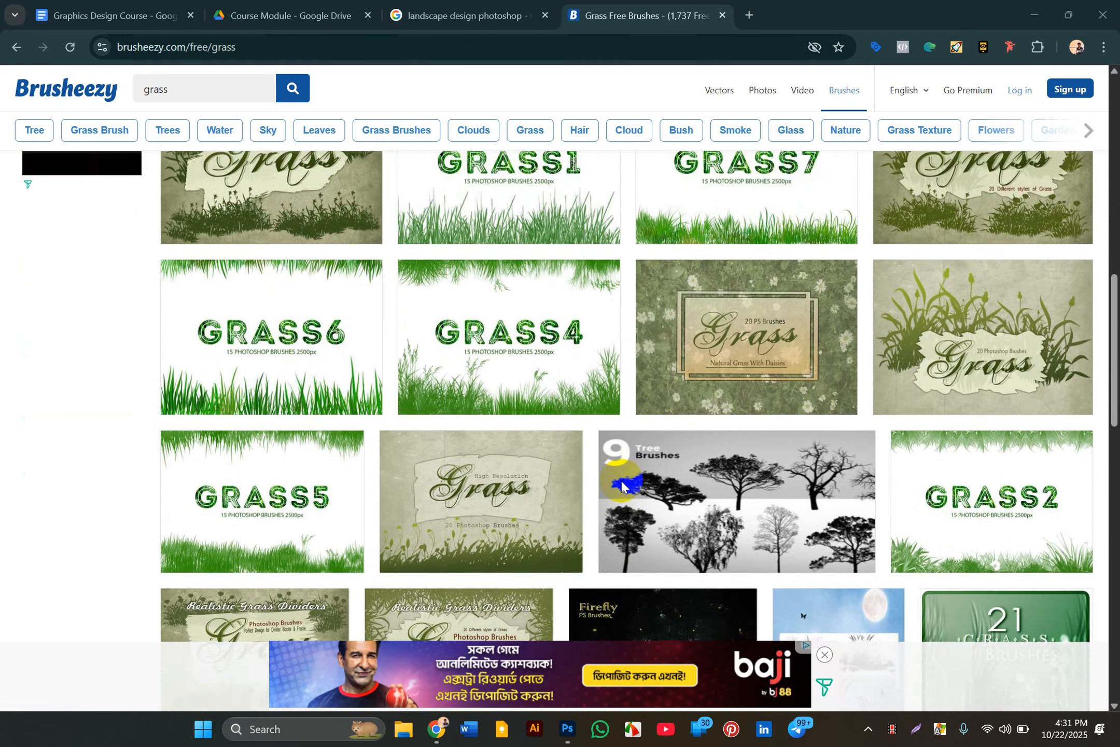
{"action": "scroll", "coordinate": [620, 479], "scroll_direction": "down", "scroll_amount": 2}
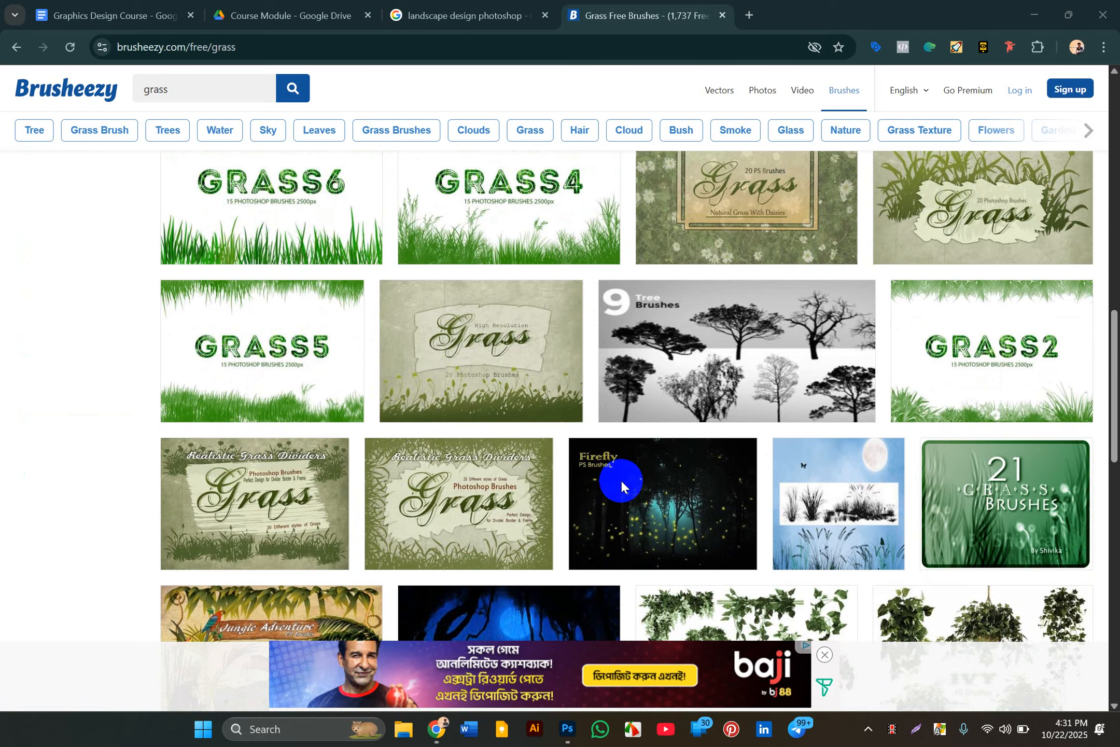
{"action": "scroll", "coordinate": [622, 481], "scroll_direction": "down", "scroll_amount": 2}
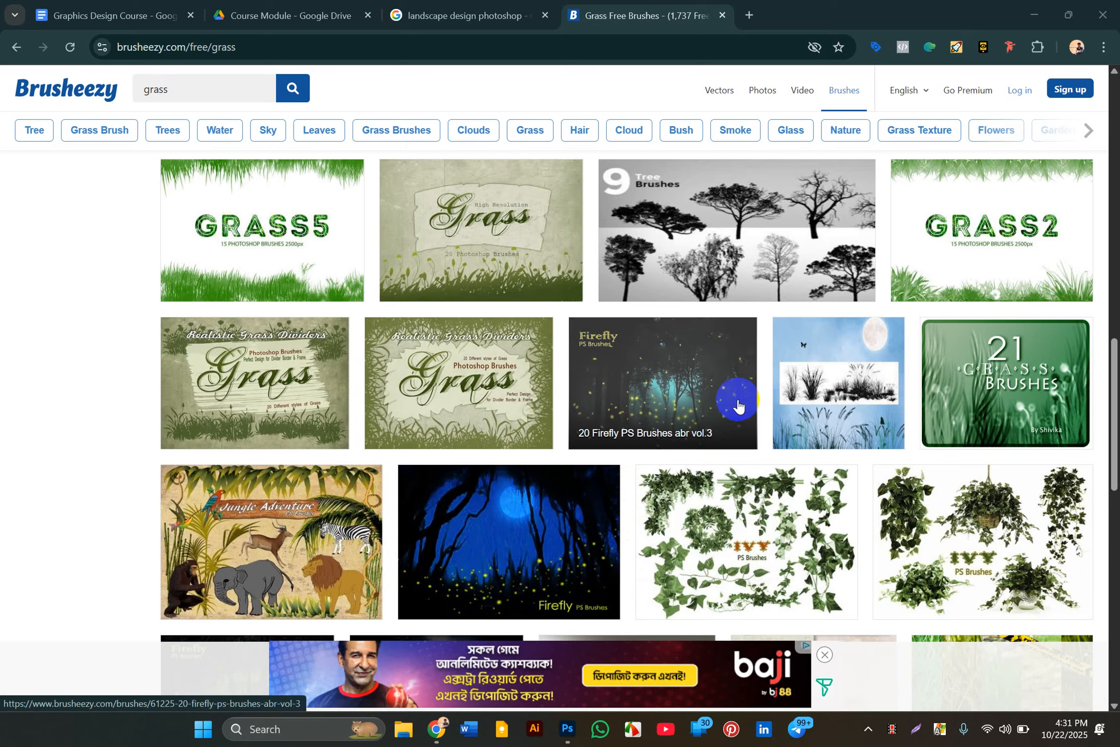
- Open the Grass Photoshop Brushes 4 page from the grass results and dismiss the full-page ad
{"action": "scroll", "coordinate": [737, 402], "scroll_direction": "up", "scroll_amount": 5}
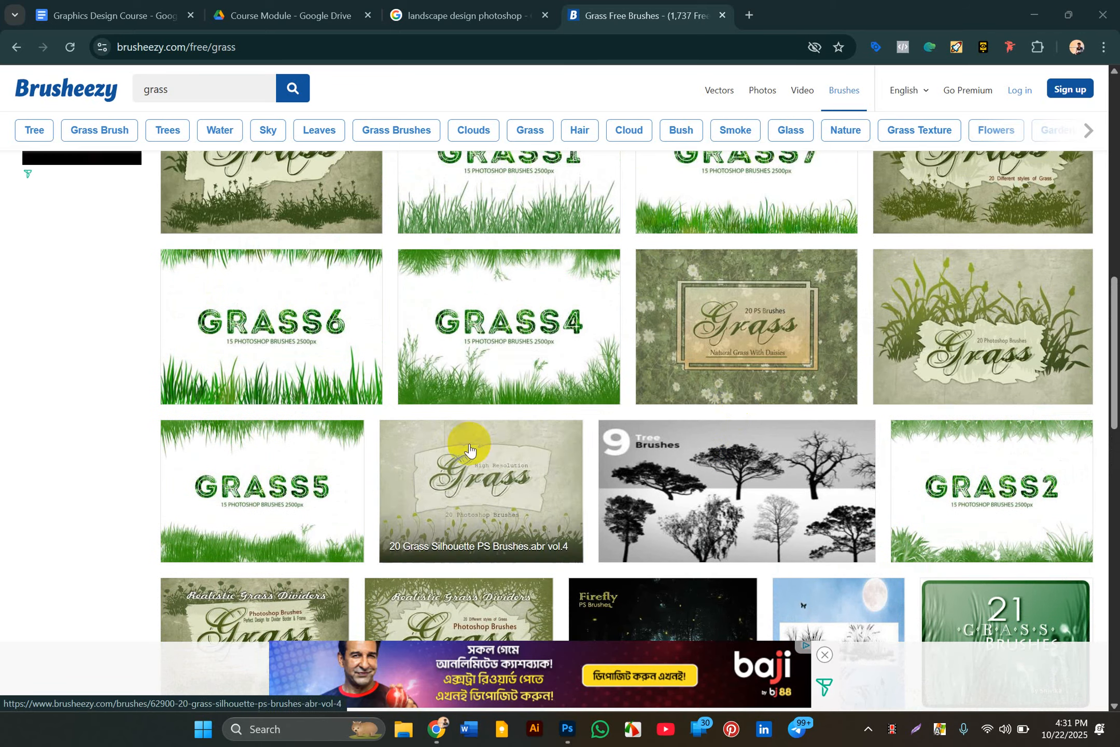
{"action": "left_click", "coordinate": [513, 372]}
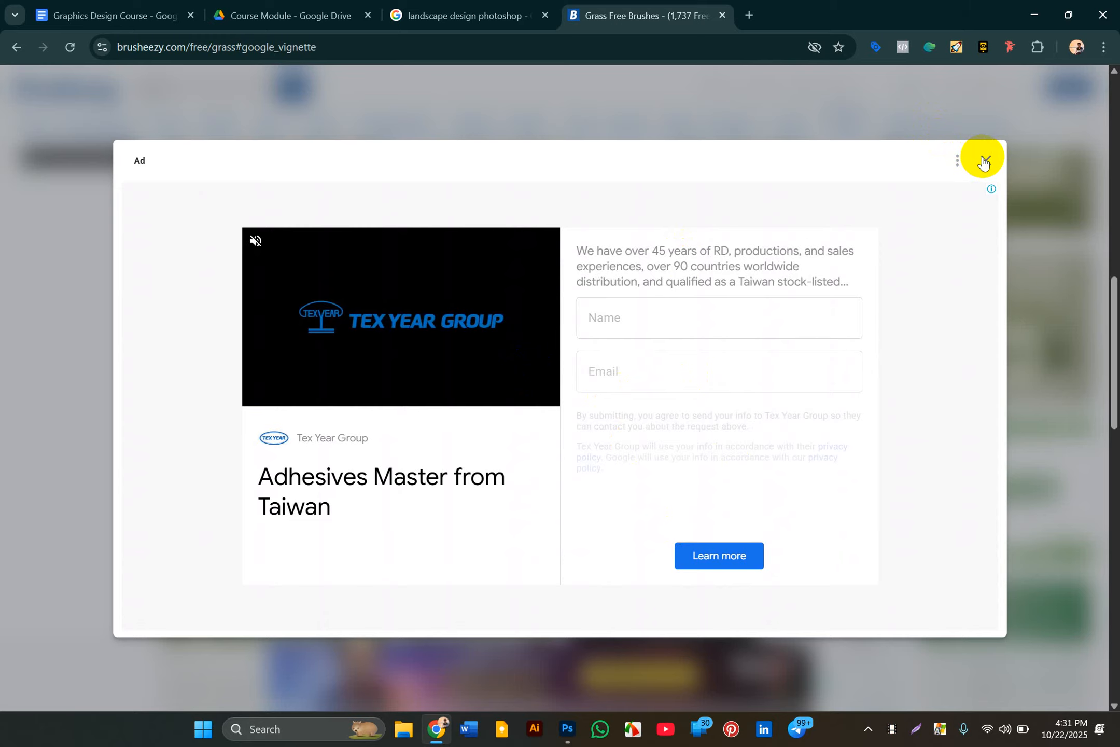
{"action": "left_click", "coordinate": [983, 162]}
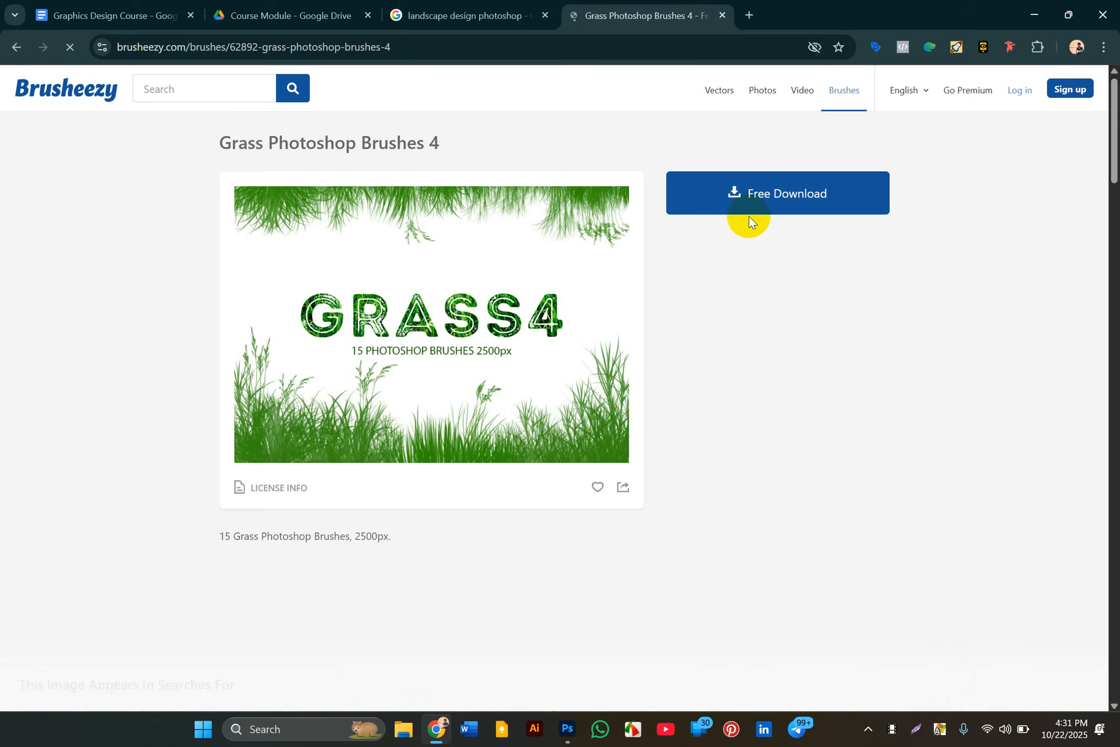
- Download the Grass Photoshop Brushes 4 set for free, dismissing the pop-ups, and show the downloaded archive in its folder
{"action": "left_click", "coordinate": [754, 197]}
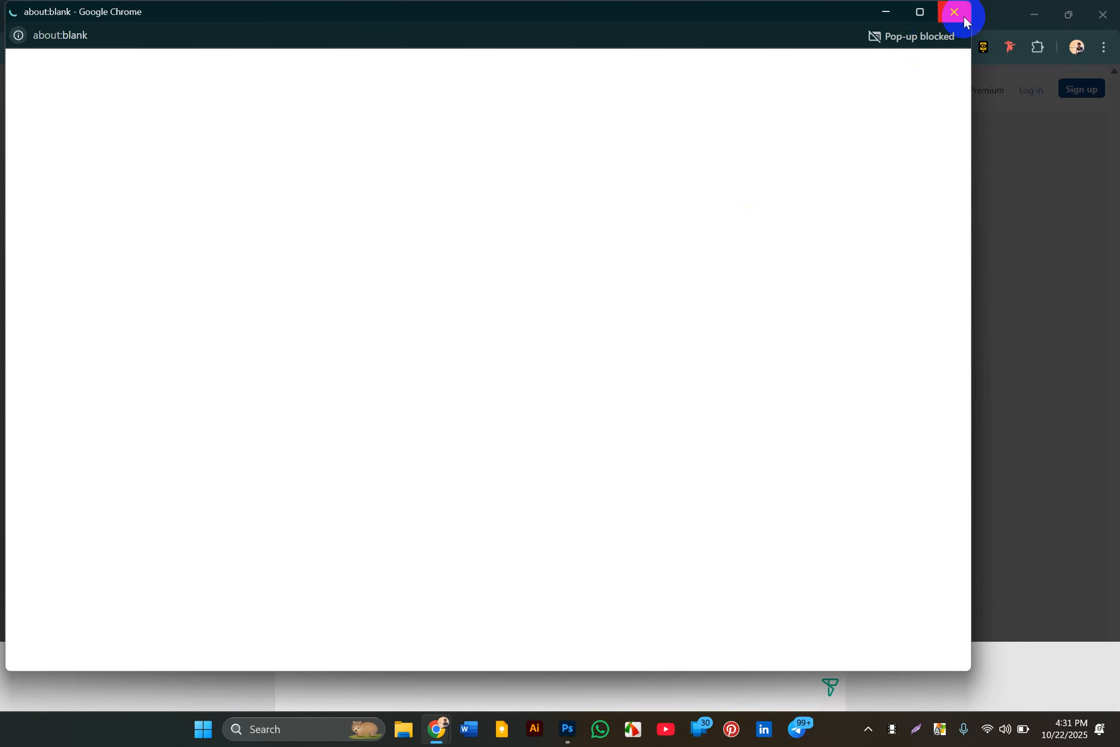
{"action": "left_click", "coordinate": [962, 15]}
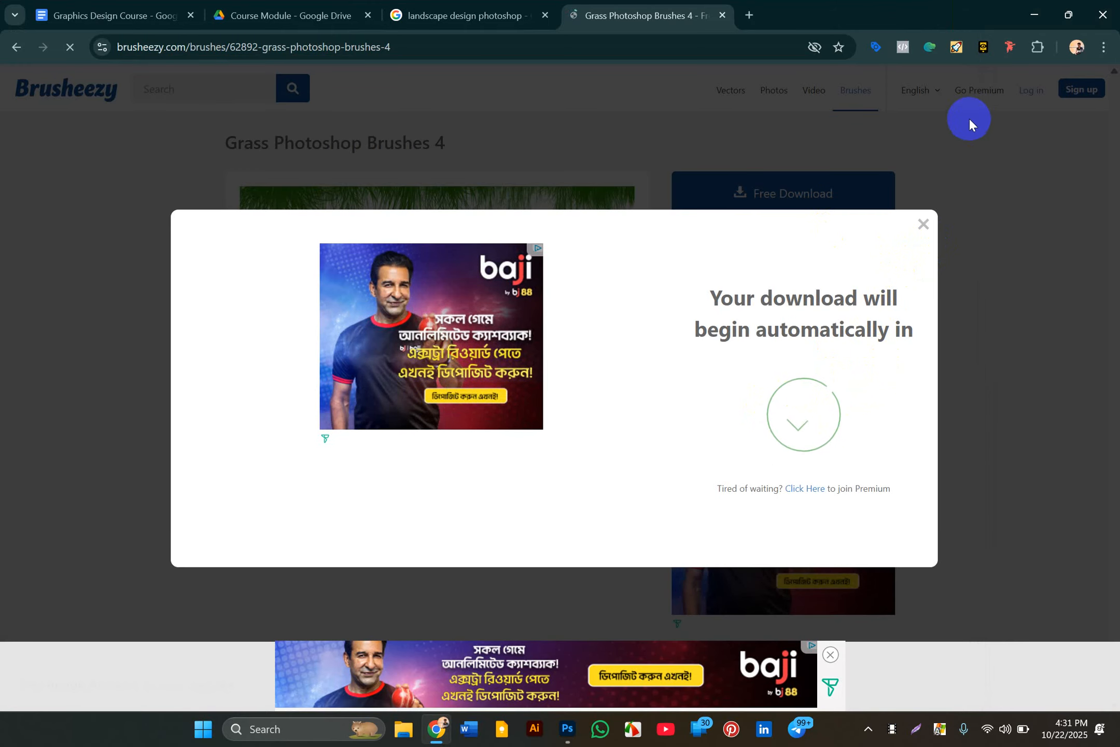
{"action": "left_click", "coordinate": [924, 226]}
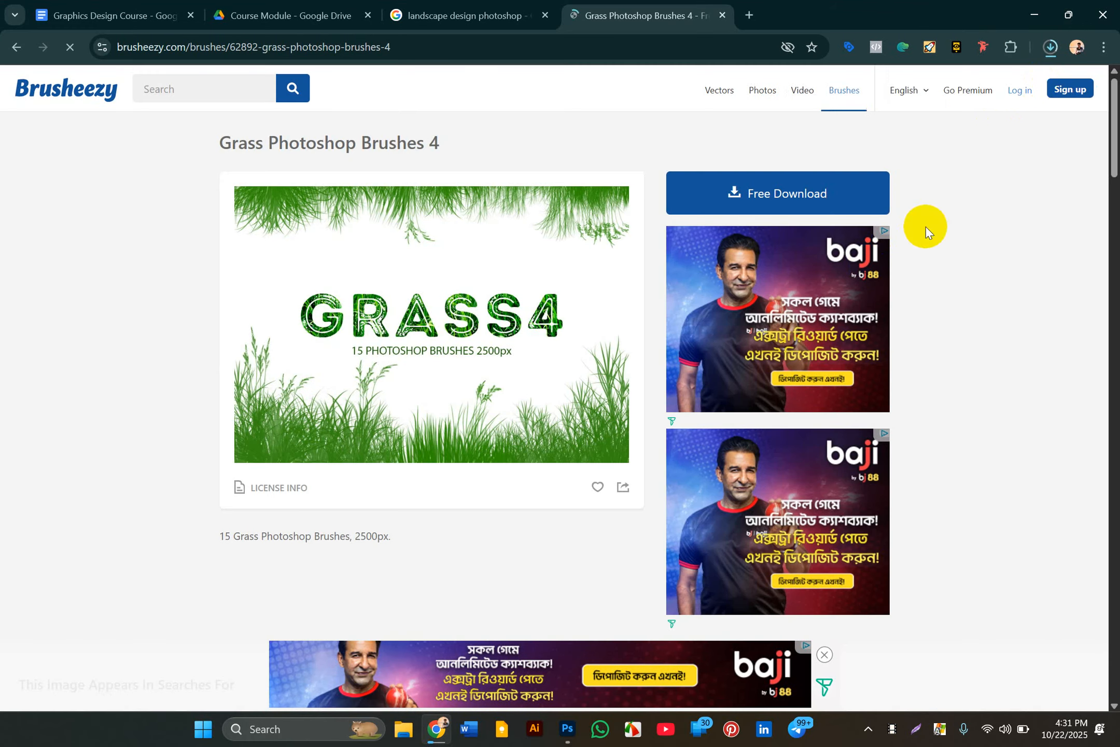
{"action": "left_click", "coordinate": [1051, 47]}
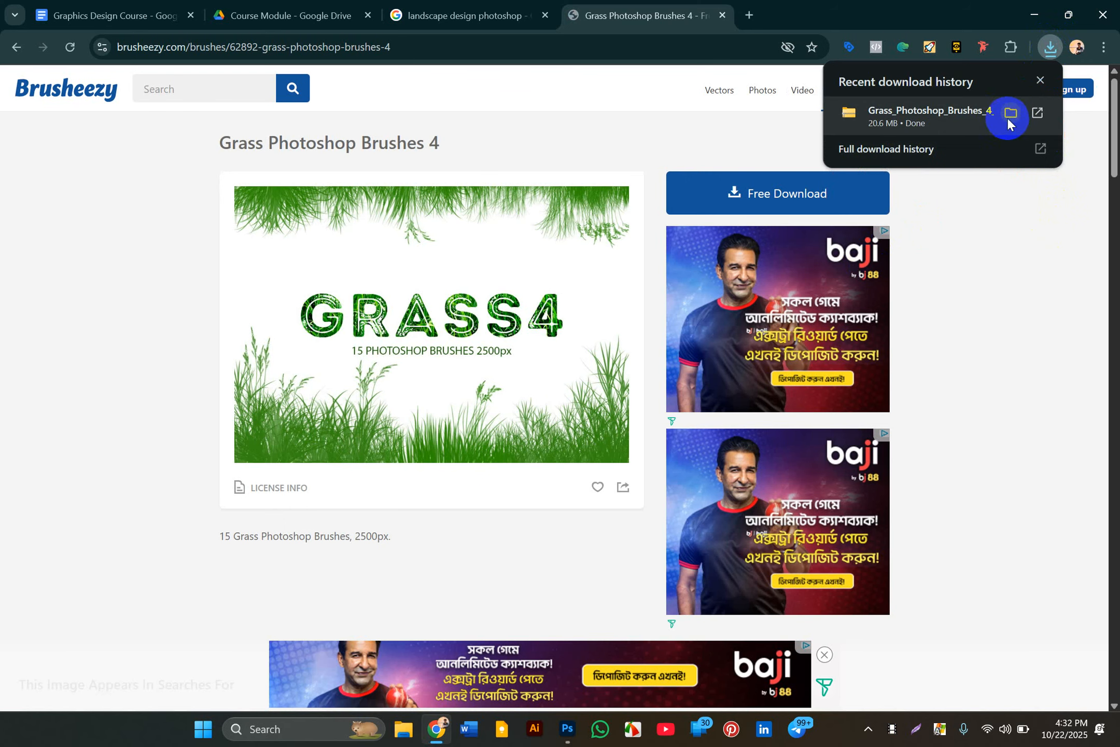
{"action": "left_click", "coordinate": [1010, 113]}
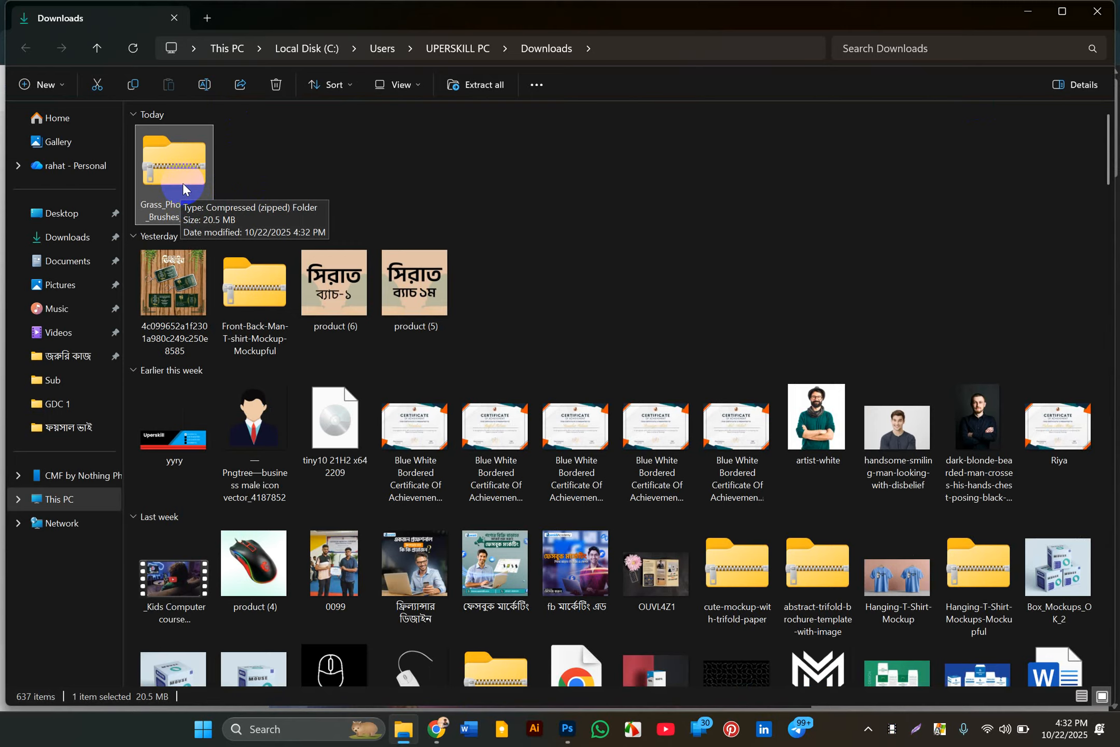
- Extract the Grass_Photoshop_Brushes_4_abr archive to the suggested folder in Downloads
{"action": "right_click", "coordinate": [183, 184]}
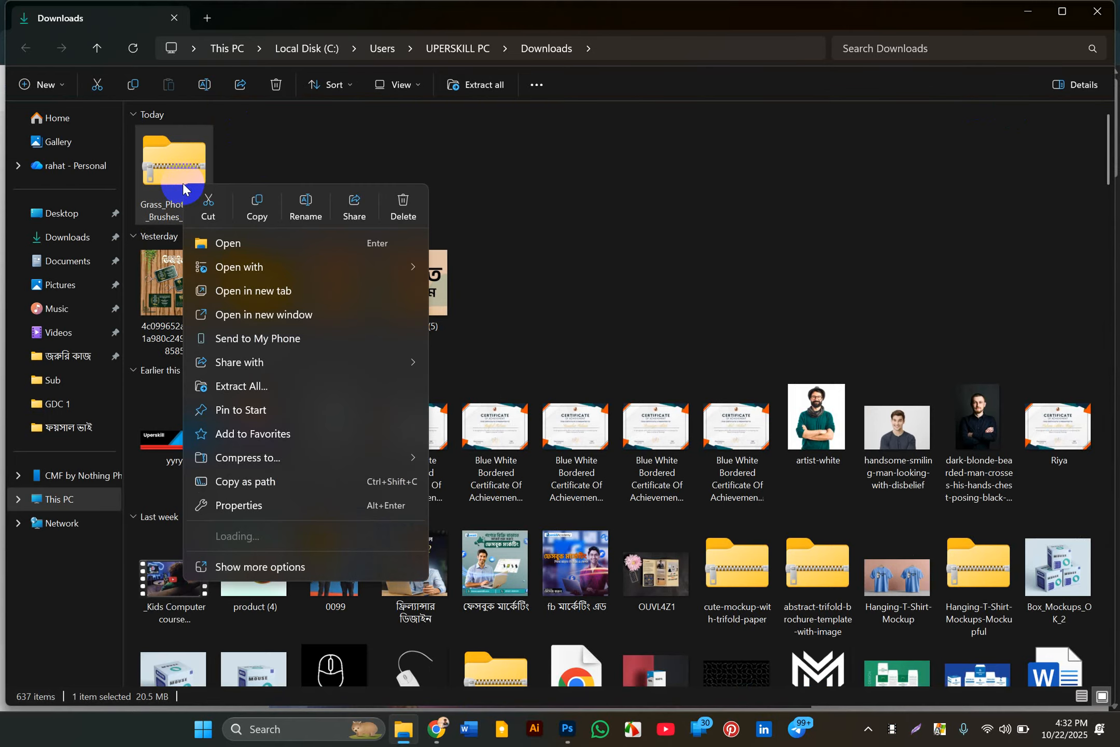
{"action": "left_click", "coordinate": [241, 159]}
{"action": "left_click", "coordinate": [169, 175]}
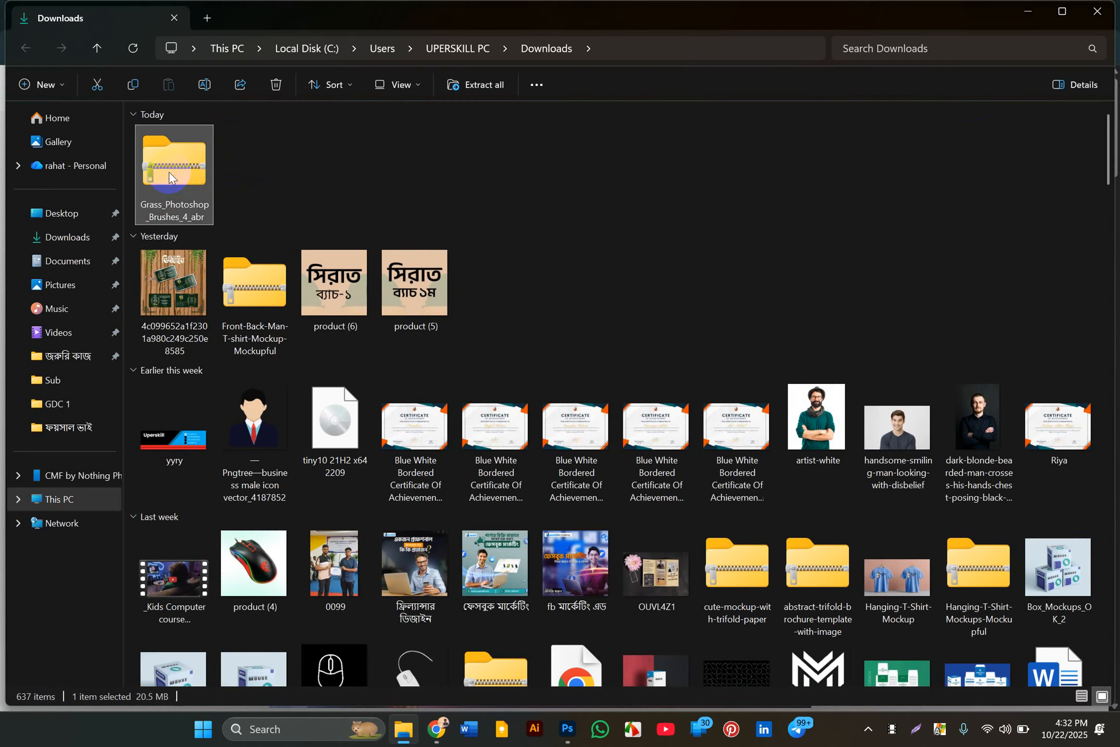
{"action": "right_click", "coordinate": [169, 172]}
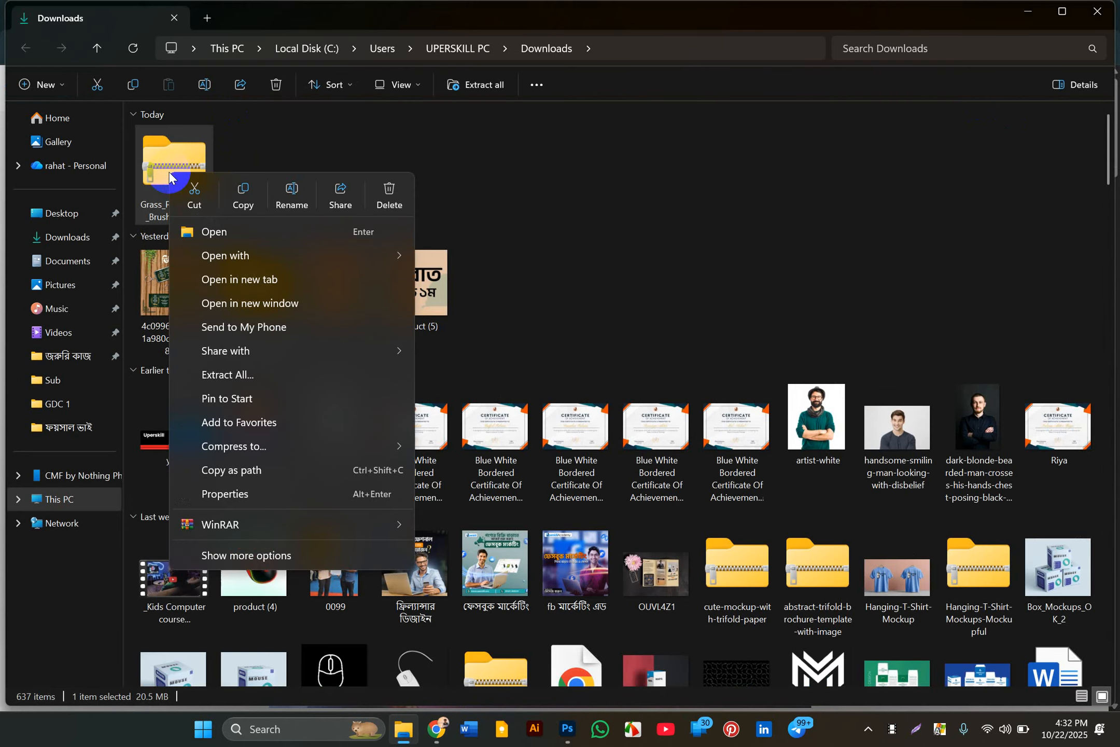
{"action": "left_click", "coordinate": [255, 374]}
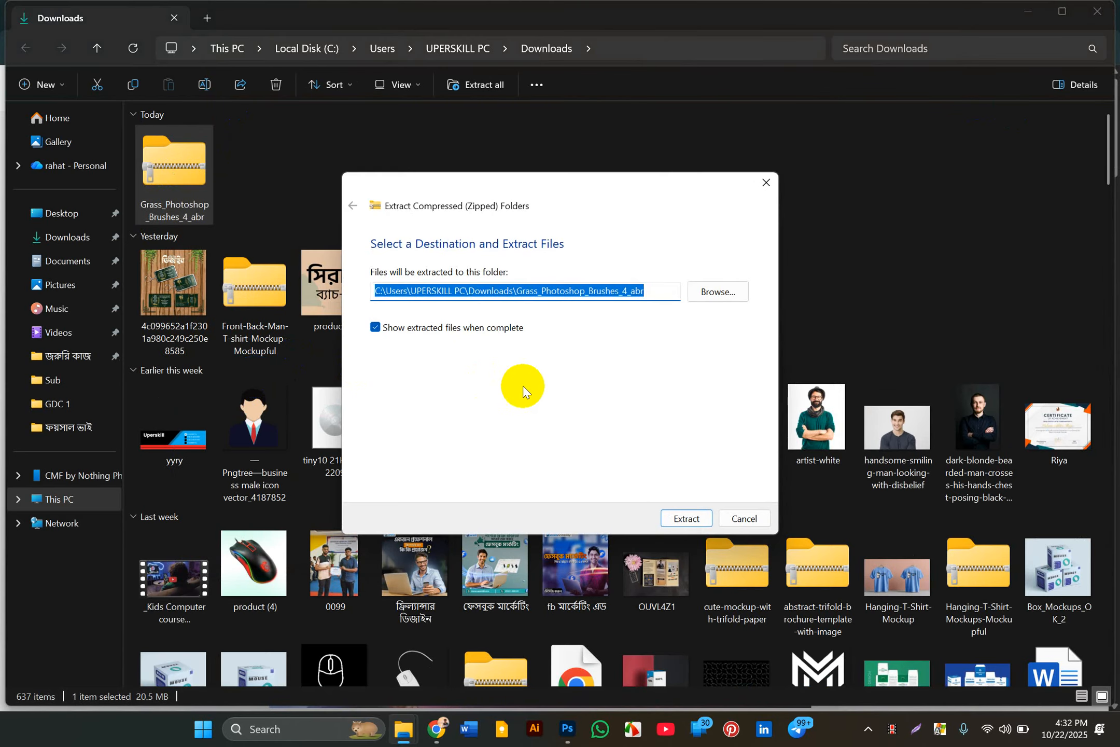
{"action": "left_click", "coordinate": [674, 519]}
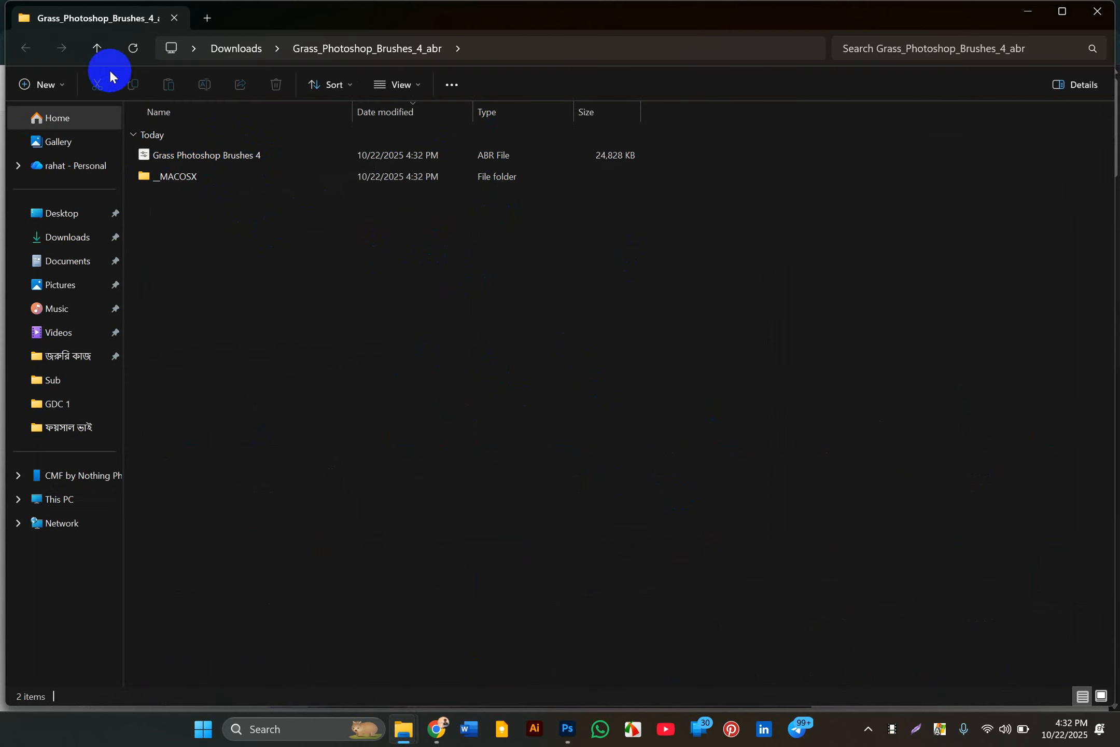
- Switch to Photoshop, activate the Brush tool and open the Import Brushes dialog from the brush preset options
{"action": "left_click", "coordinate": [568, 728]}
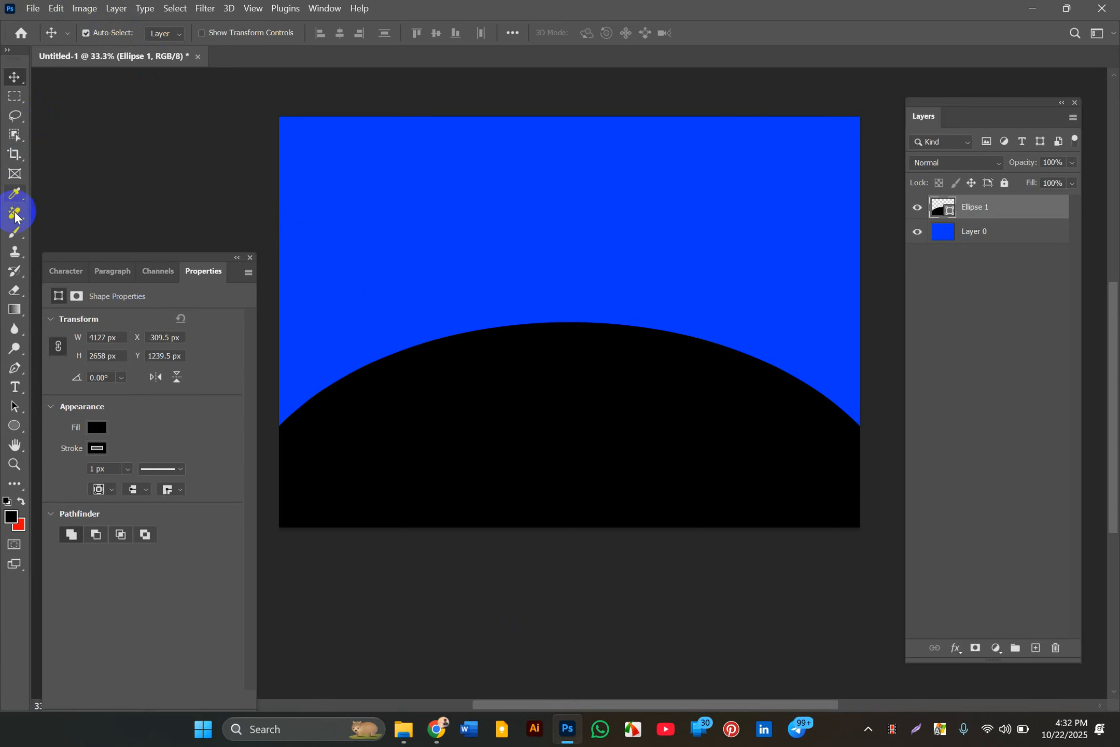
{"action": "left_click", "coordinate": [14, 233]}
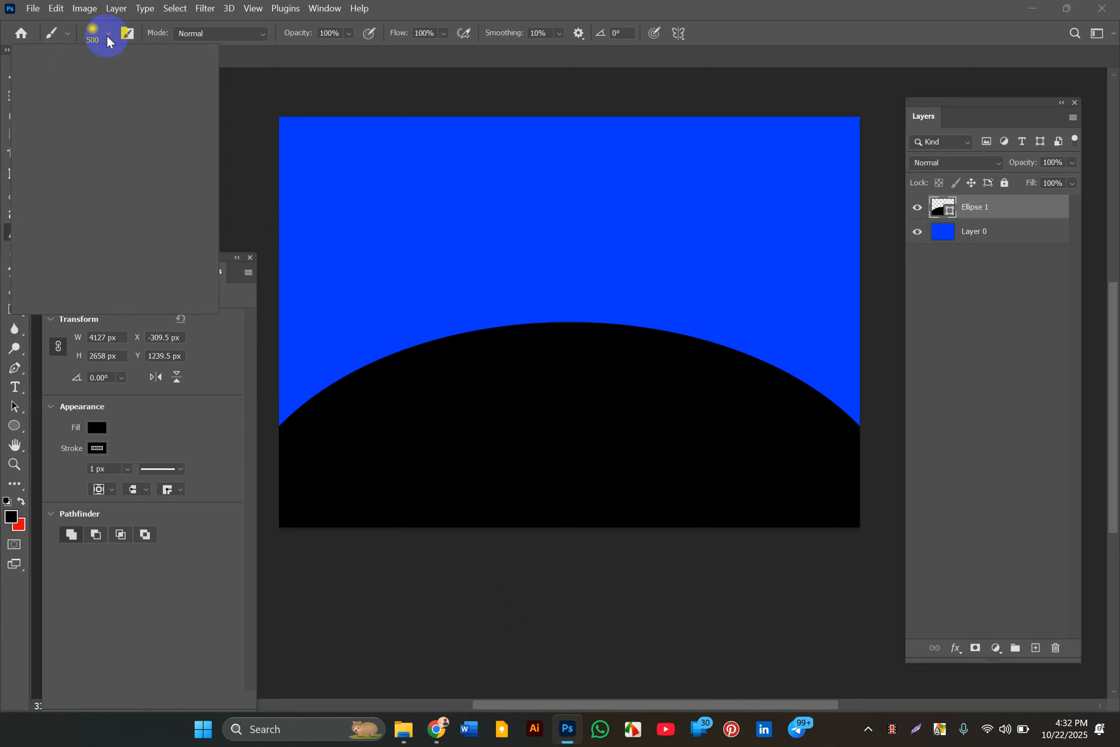
{"action": "left_click", "coordinate": [107, 34]}
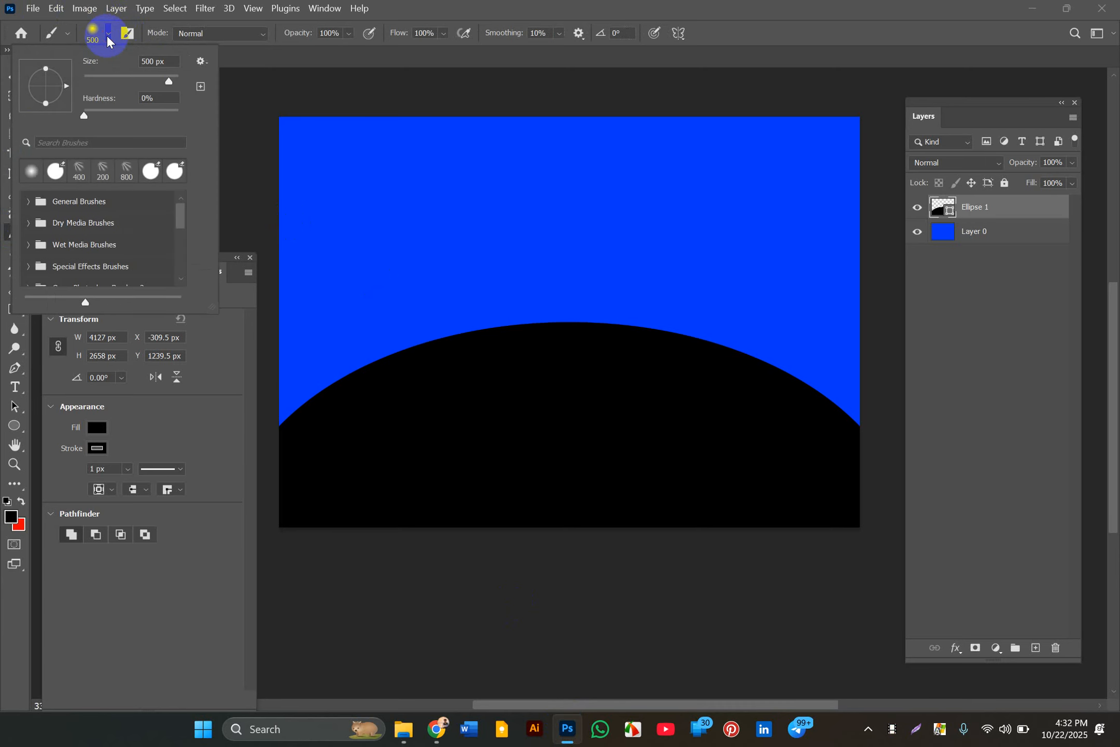
{"action": "left_click", "coordinate": [202, 62]}
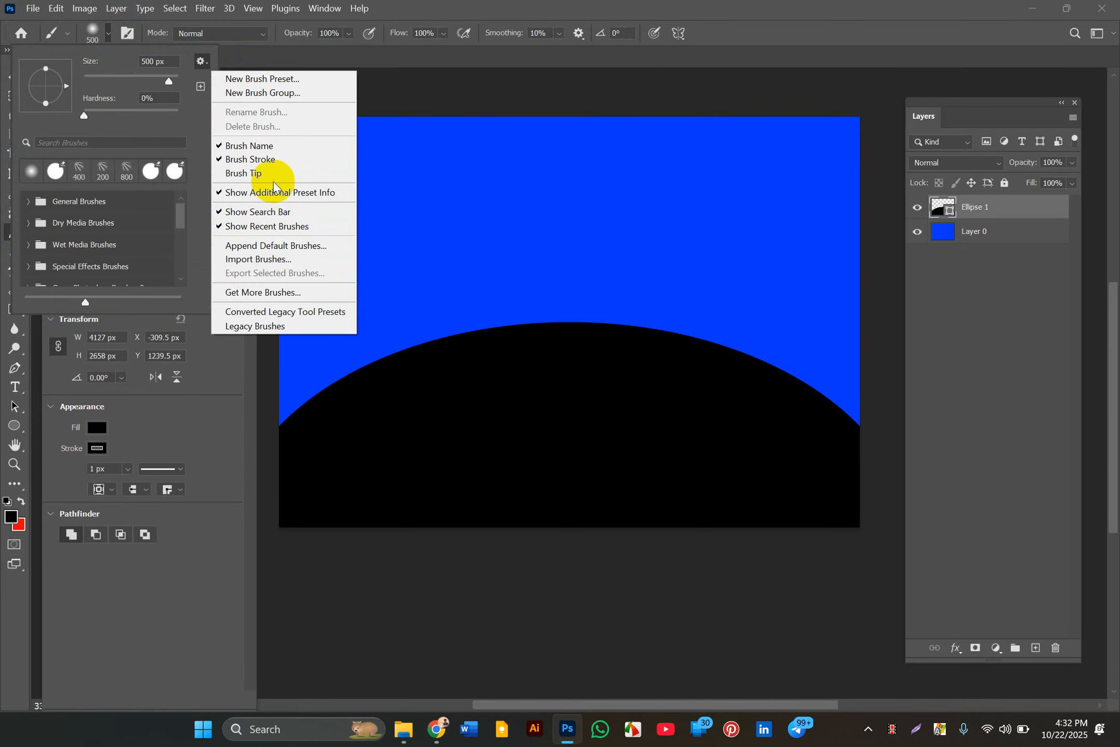
{"action": "left_click", "coordinate": [269, 258]}
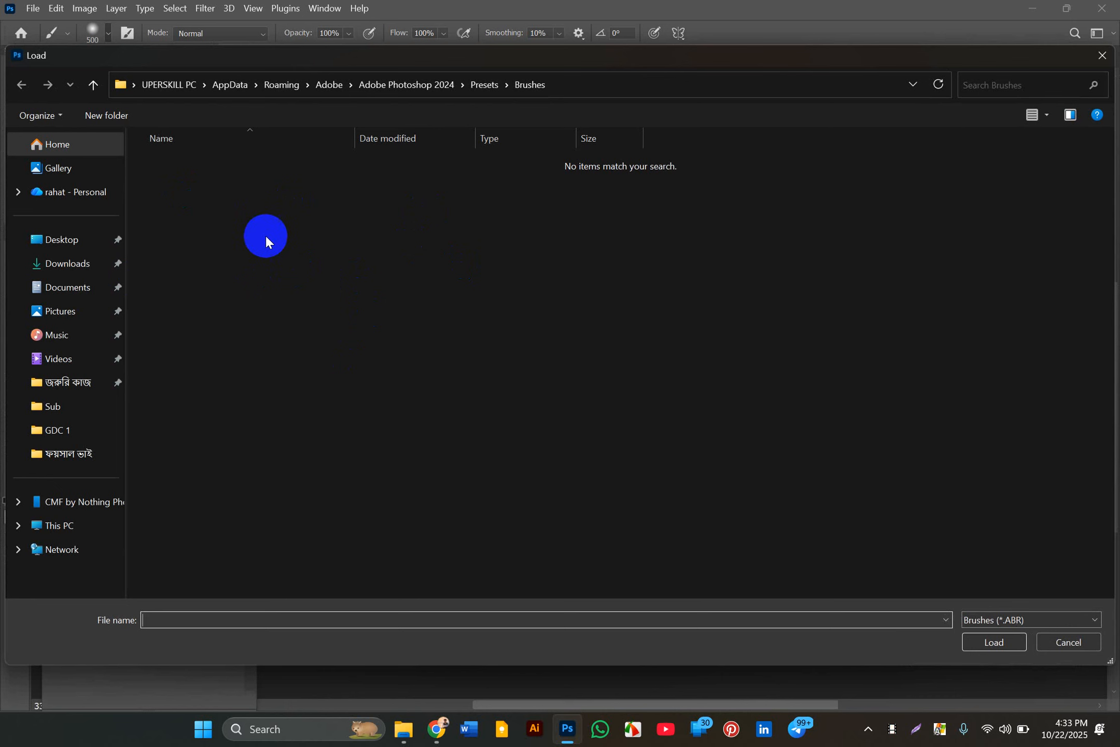
- Load the Grass Photoshop Brushes 4 ABR file from the Grass_Photoshop_Brushes_4_abr folder in Downloads
{"action": "left_click", "coordinate": [82, 270]}
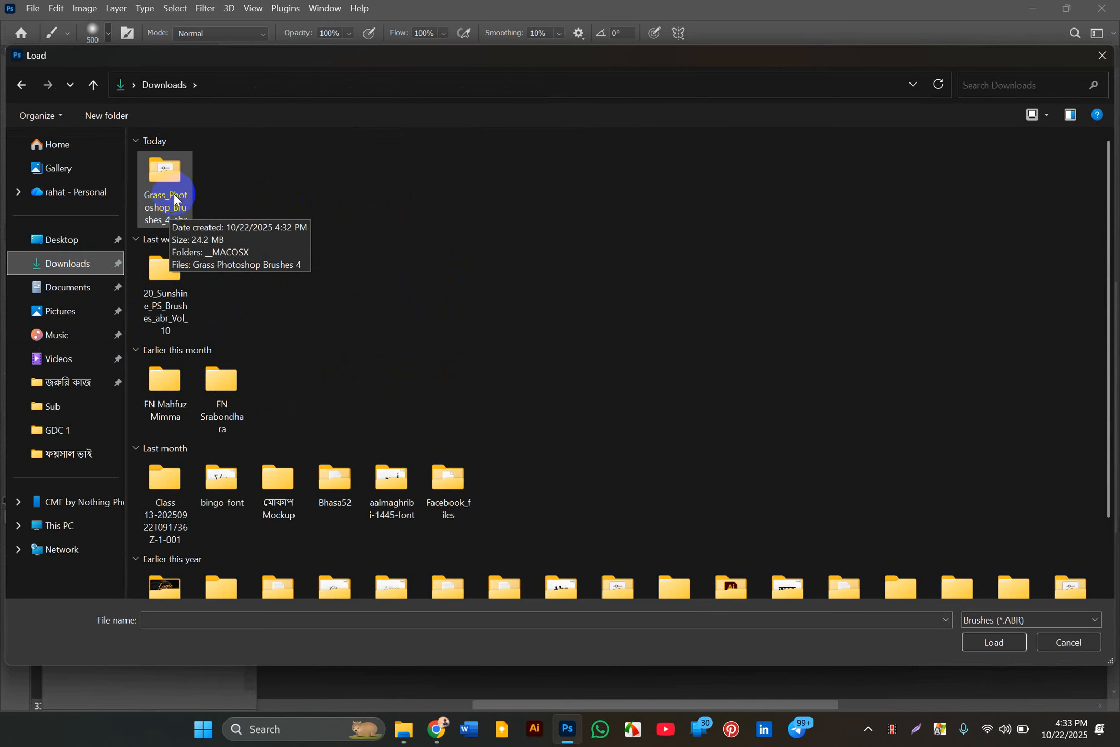
{"action": "double_click", "coordinate": [174, 195]}
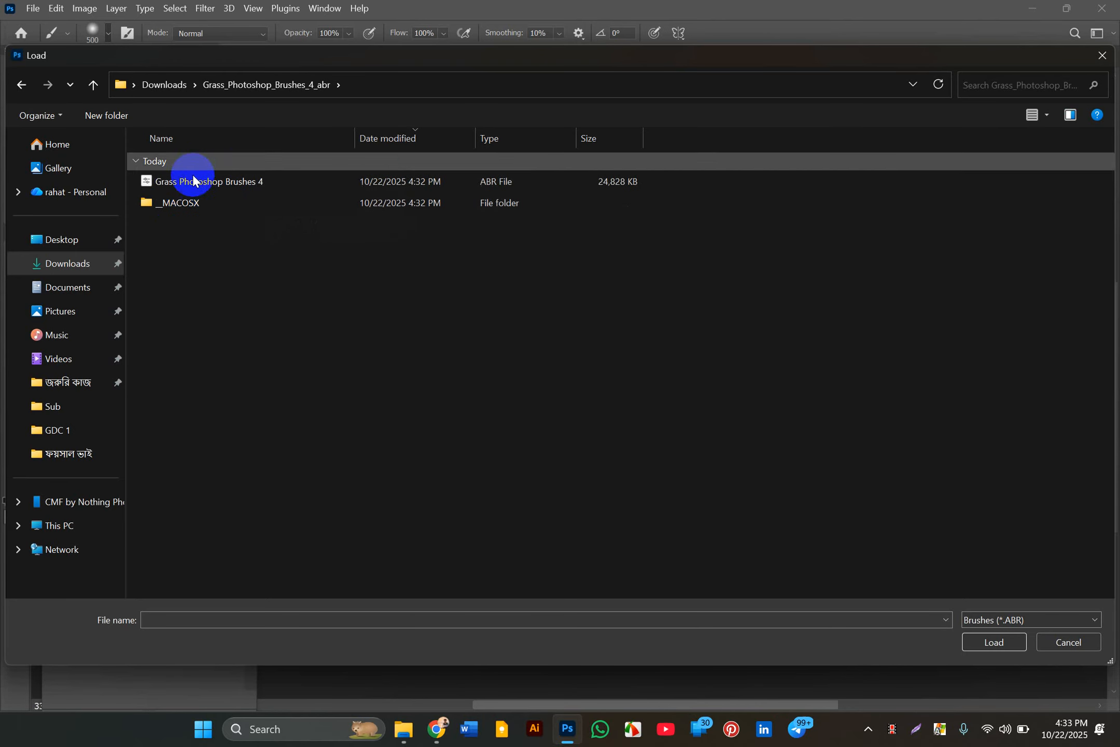
{"action": "left_click", "coordinate": [95, 86]}
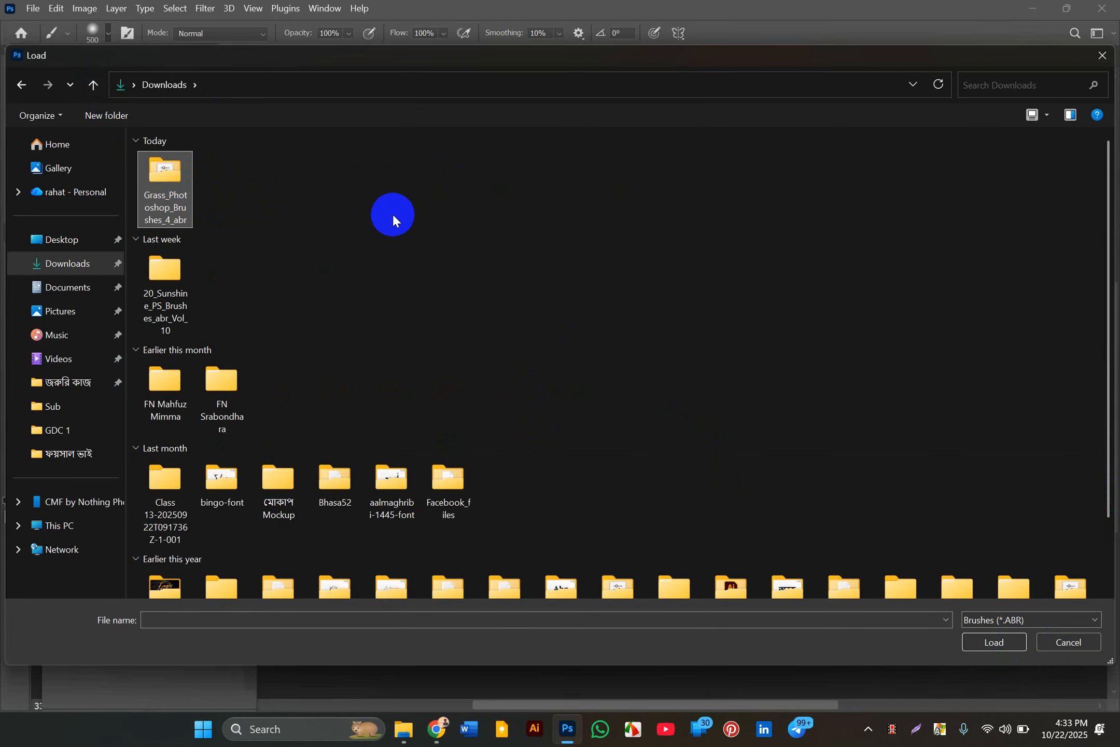
{"action": "left_click", "coordinate": [180, 202]}
{"action": "double_click", "coordinate": [180, 203]}
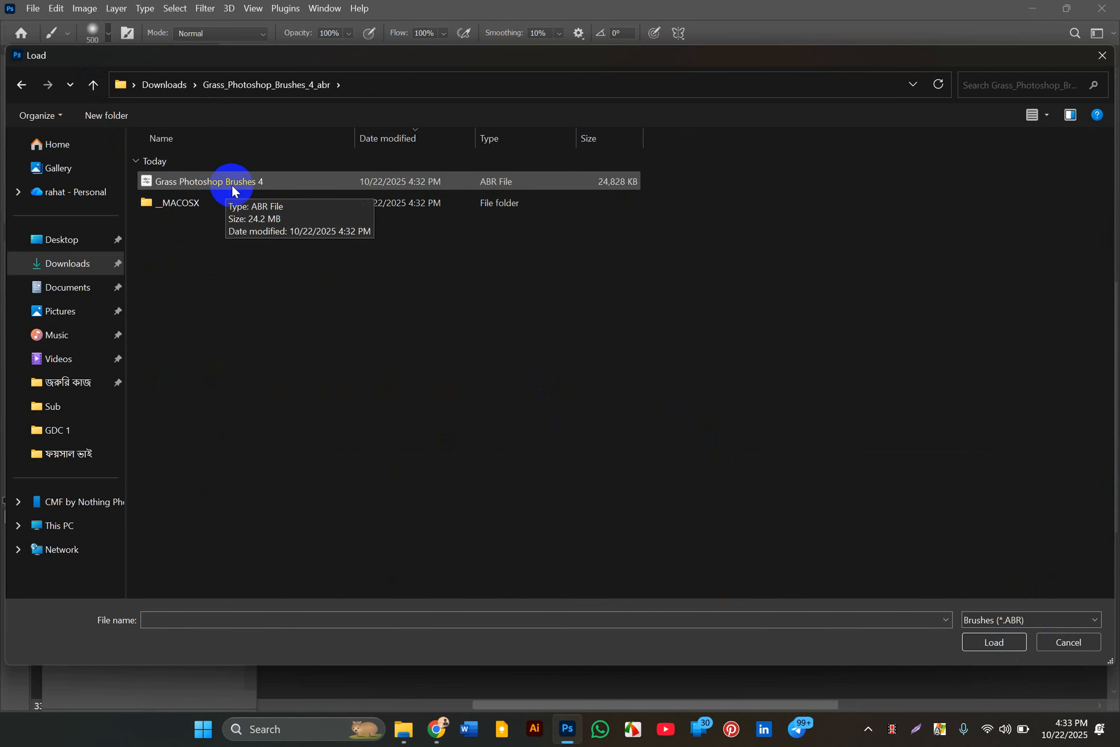
{"action": "left_click", "coordinate": [259, 183]}
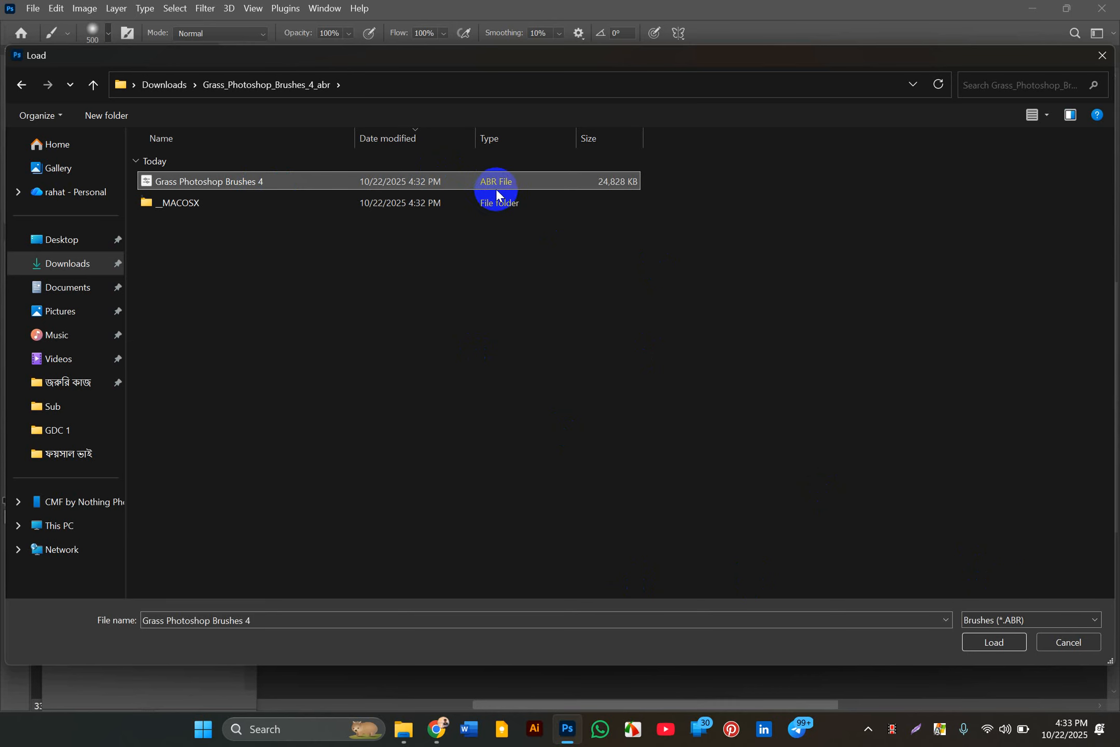
{"action": "left_click", "coordinate": [985, 648]}
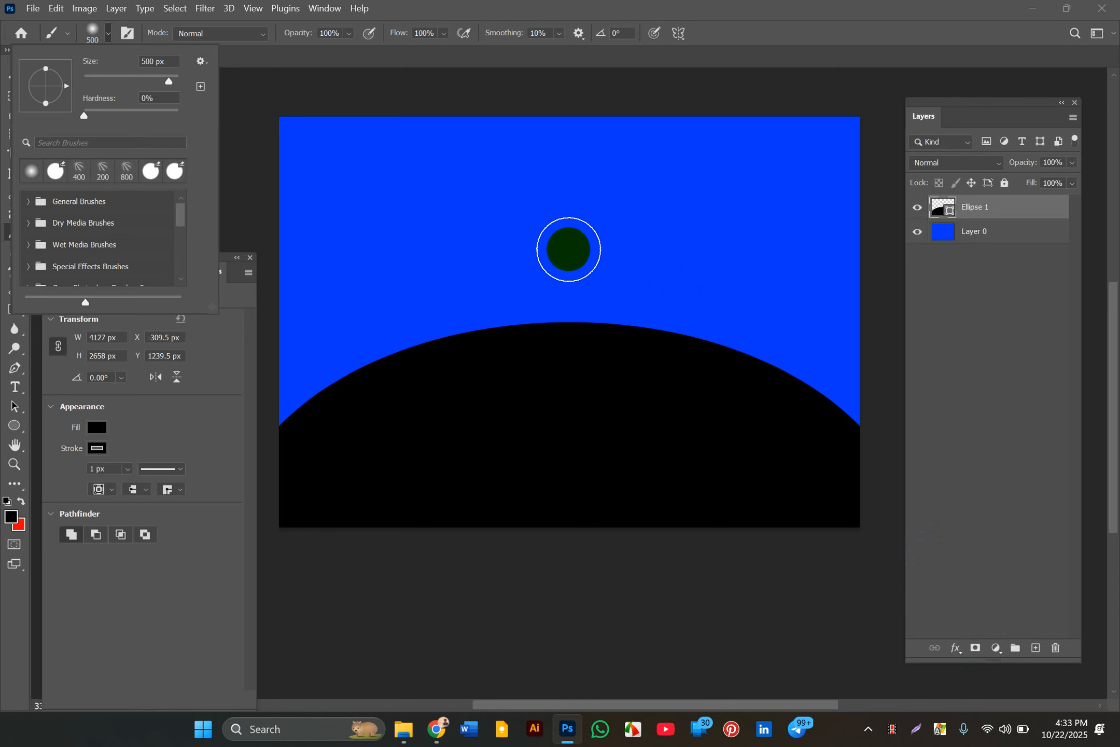
- Find the imported Grass Photoshop Brushes 4 group among the brush presets and expand it
{"action": "left_click", "coordinate": [107, 33]}
{"action": "left_click", "coordinate": [107, 33]}
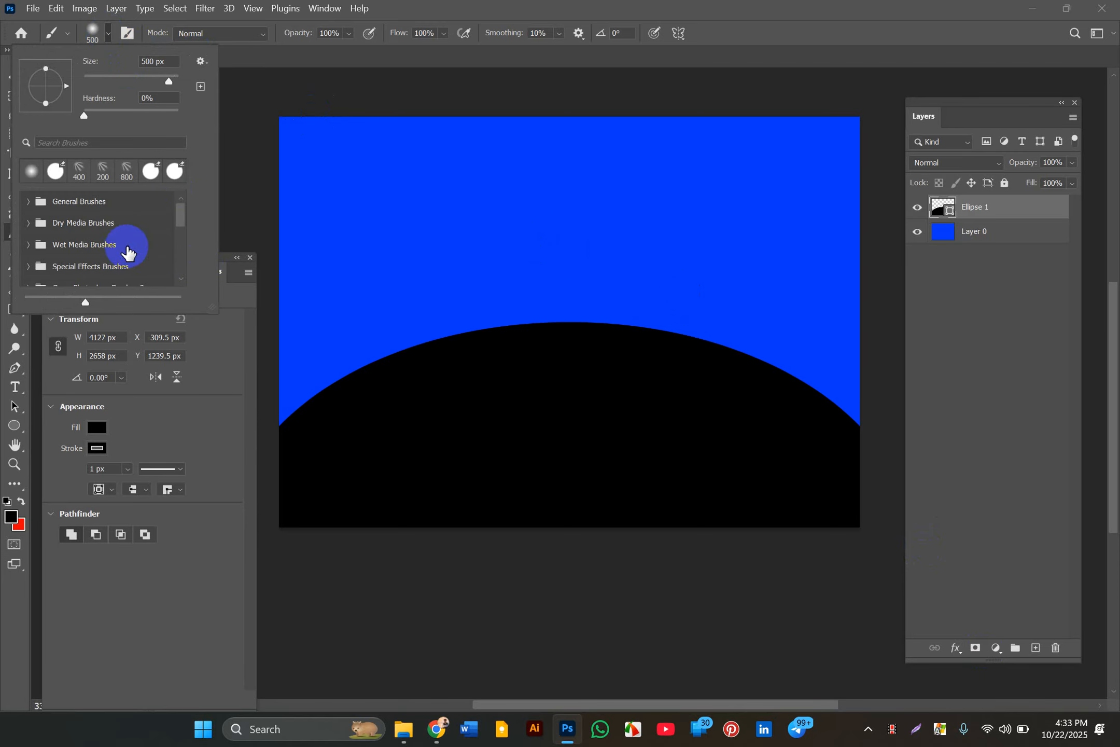
{"action": "scroll", "coordinate": [125, 250], "scroll_direction": "down", "scroll_amount": 5}
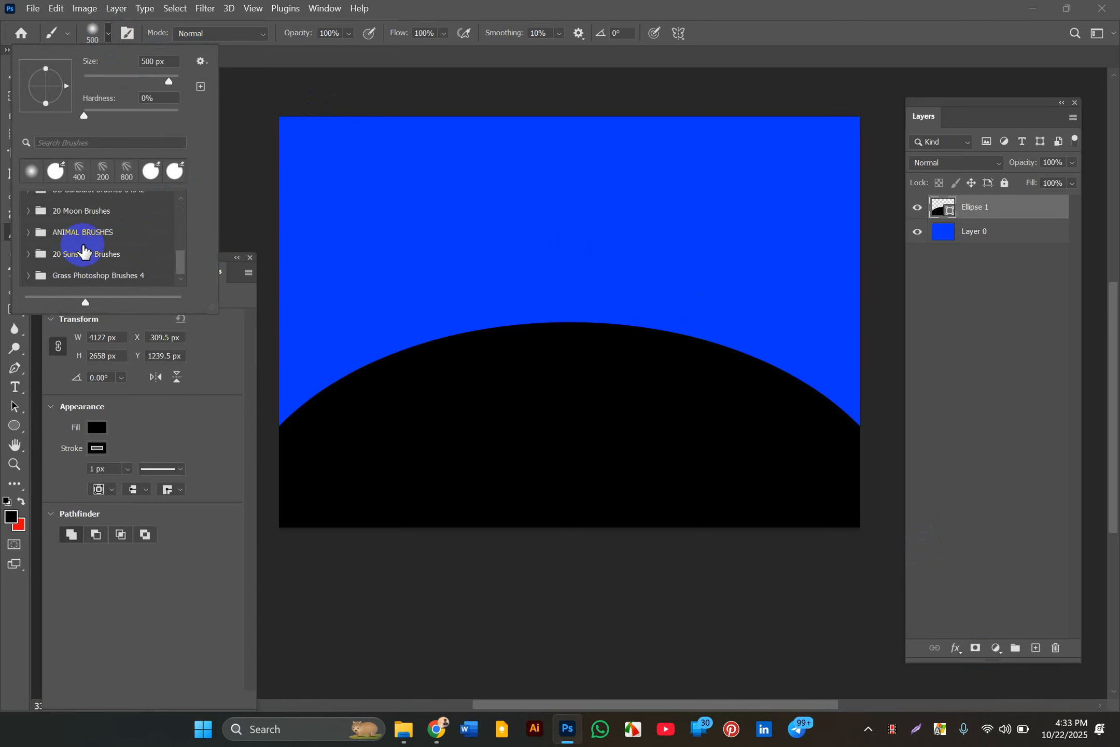
{"action": "scroll", "coordinate": [84, 250], "scroll_direction": "up", "scroll_amount": 1}
{"action": "scroll", "coordinate": [84, 250], "scroll_direction": "down", "scroll_amount": 1}
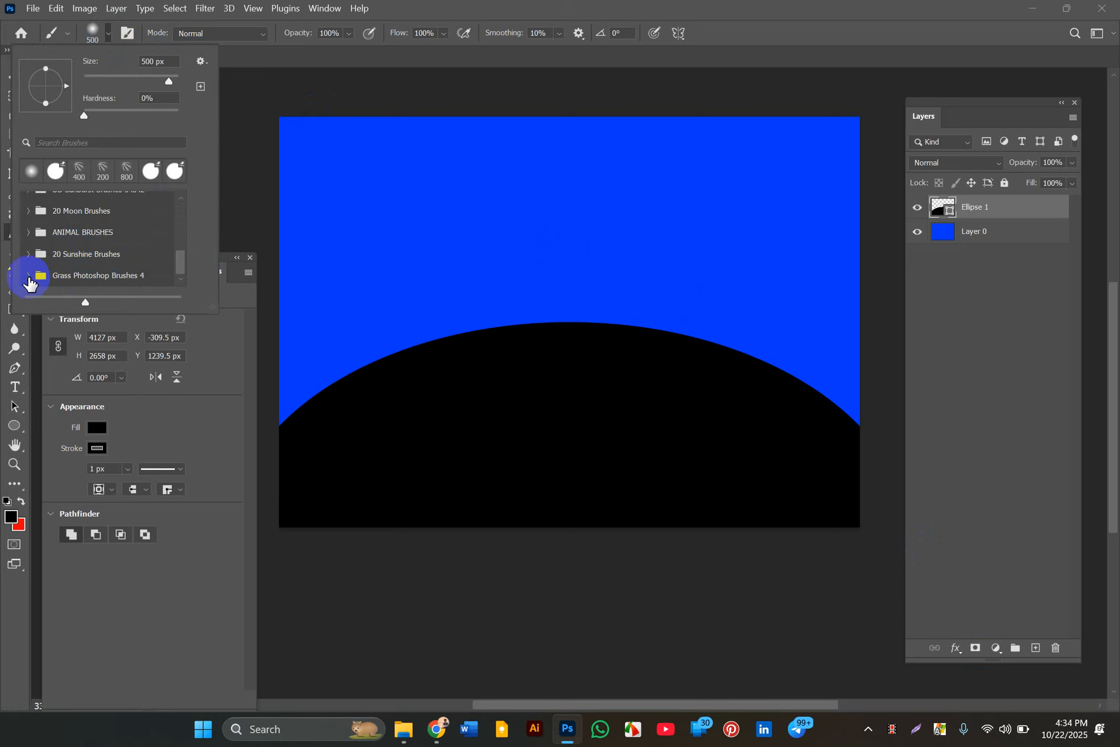
{"action": "left_click", "coordinate": [27, 277]}
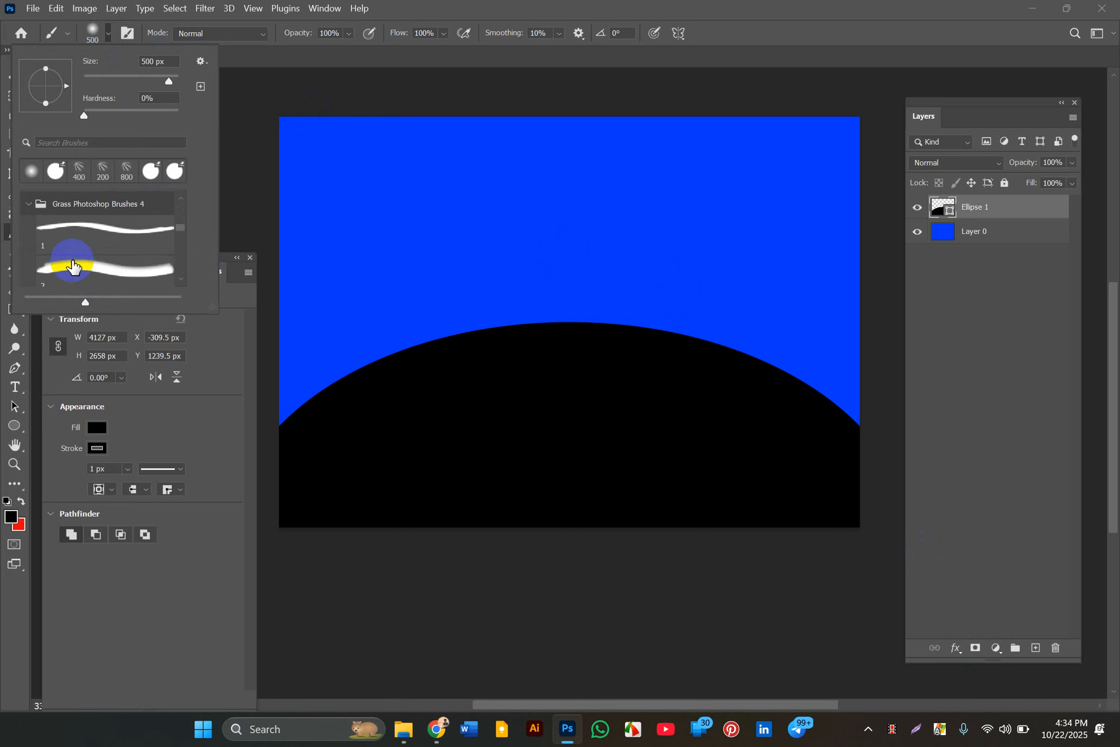
- Try brushes 1 to 6 of the Grass Photoshop Brushes 4 group and select brush 7
{"action": "left_click", "coordinate": [83, 243]}
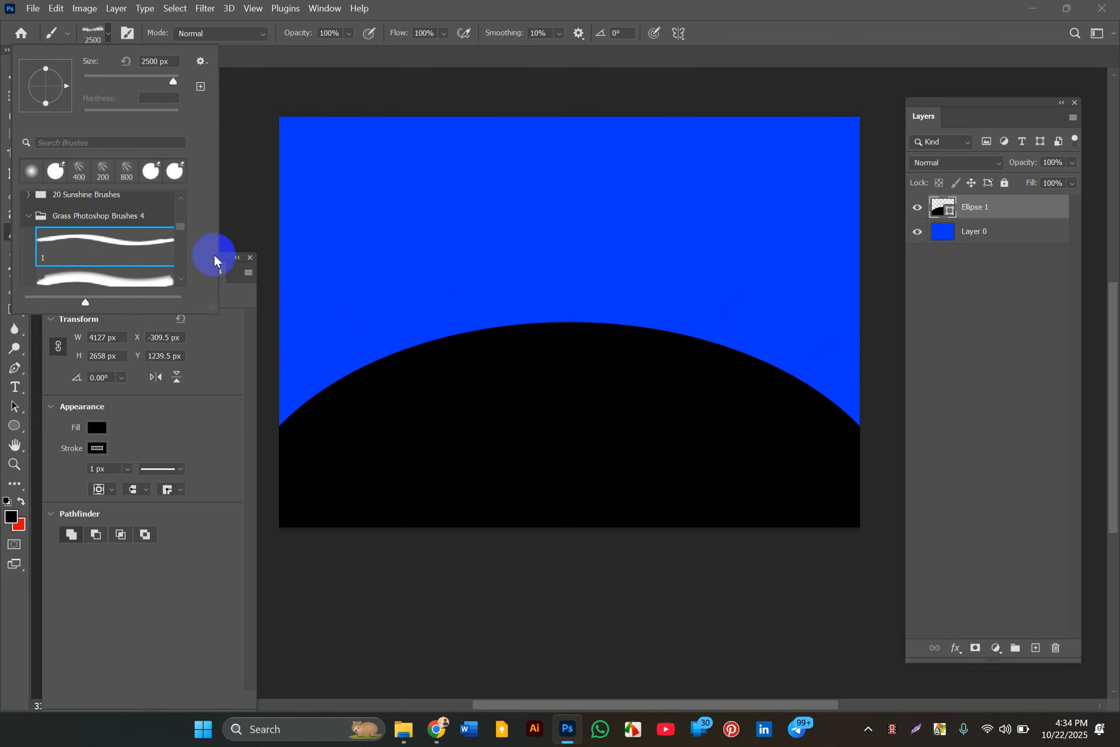
{"action": "left_click", "coordinate": [148, 254]}
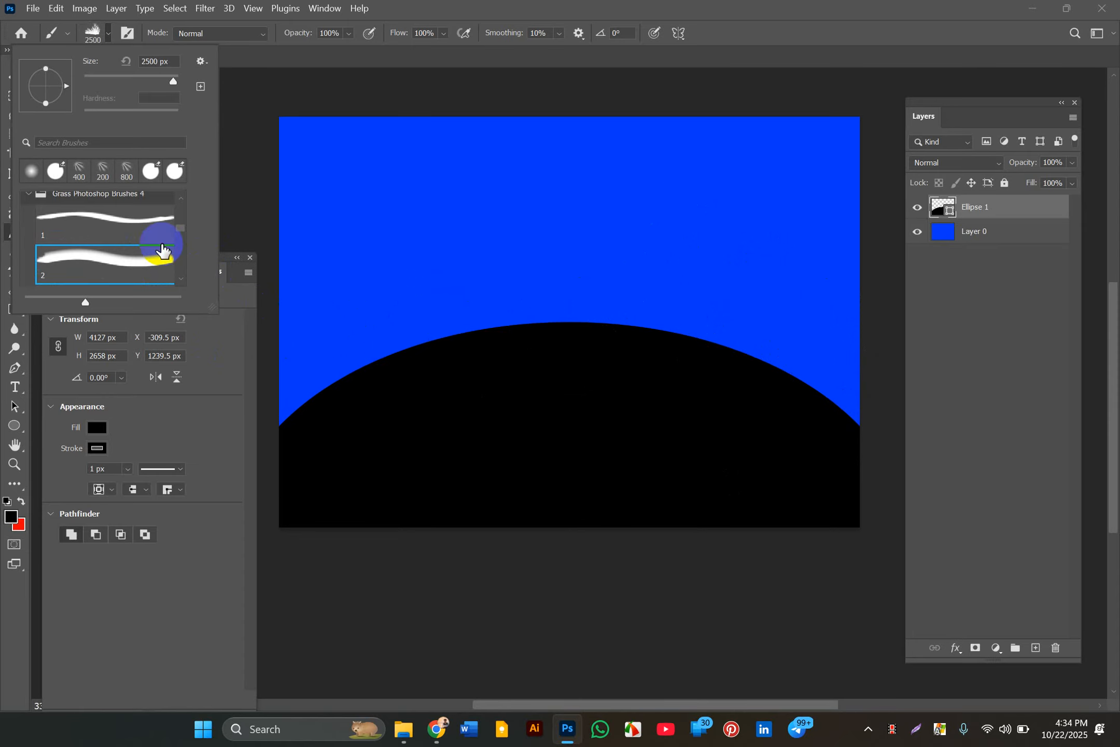
{"action": "scroll", "coordinate": [147, 248], "scroll_direction": "down", "scroll_amount": 1}
{"action": "left_click", "coordinate": [118, 273]}
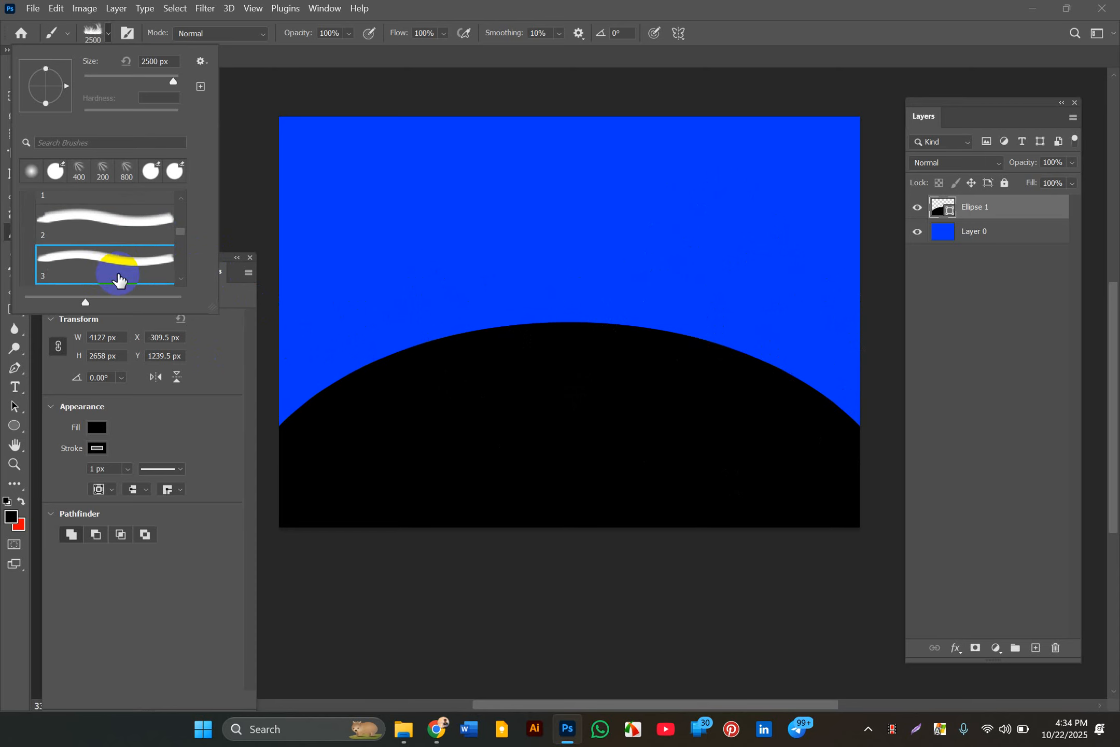
{"action": "scroll", "coordinate": [166, 244], "scroll_direction": "down", "scroll_amount": 1}
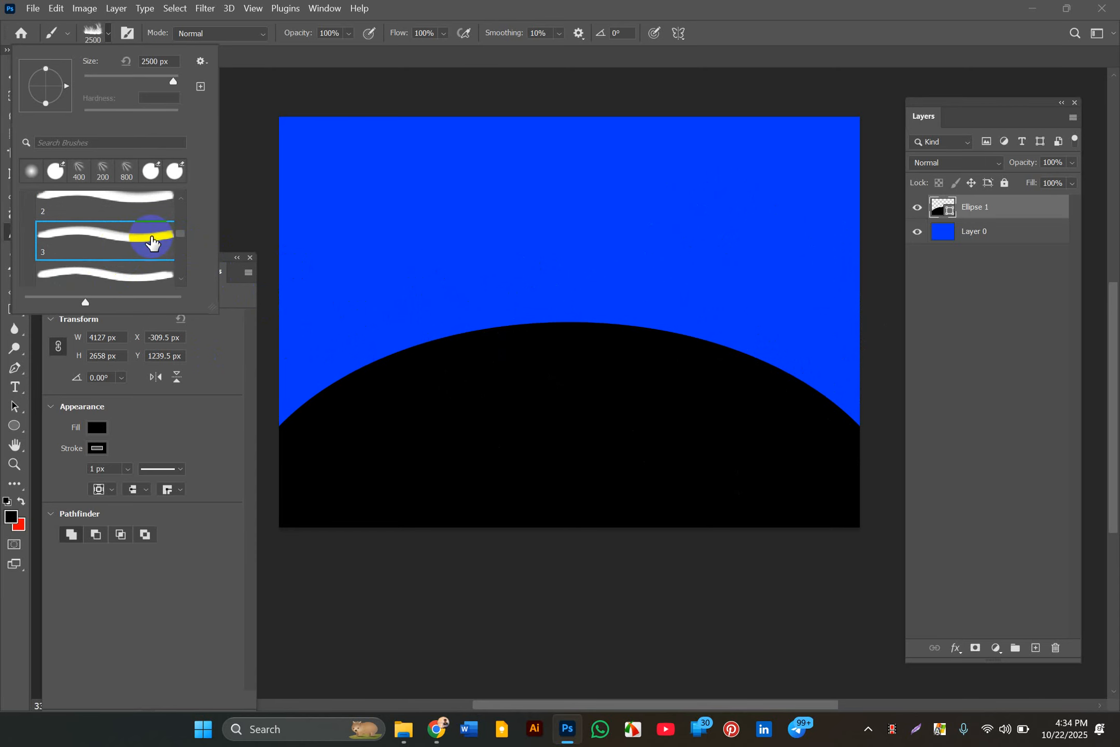
{"action": "left_click", "coordinate": [111, 275]}
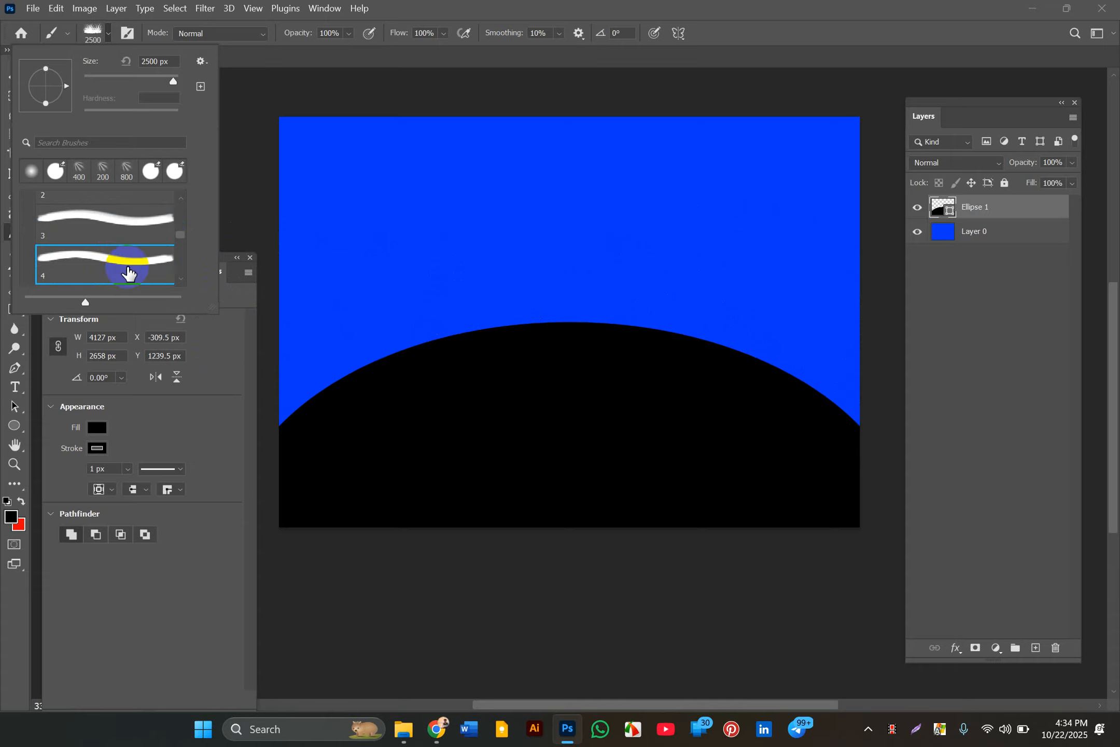
{"action": "scroll", "coordinate": [114, 255], "scroll_direction": "down", "scroll_amount": 1}
{"action": "left_click", "coordinate": [106, 259]}
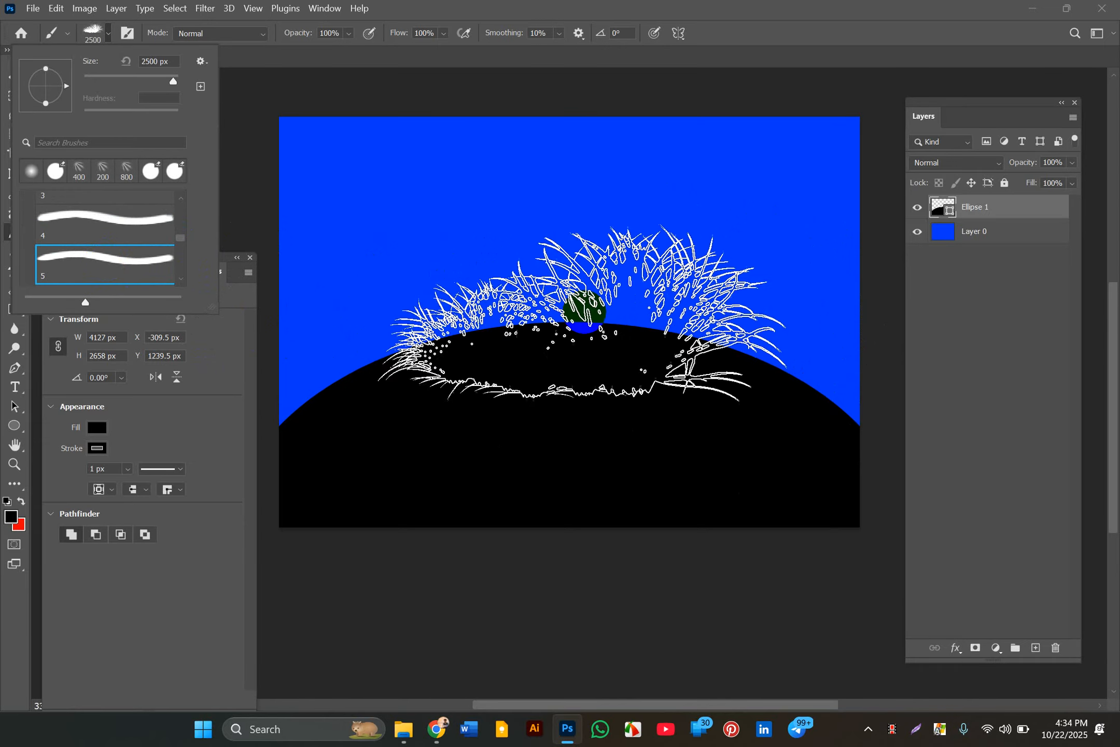
{"action": "scroll", "coordinate": [145, 237], "scroll_direction": "down", "scroll_amount": 1}
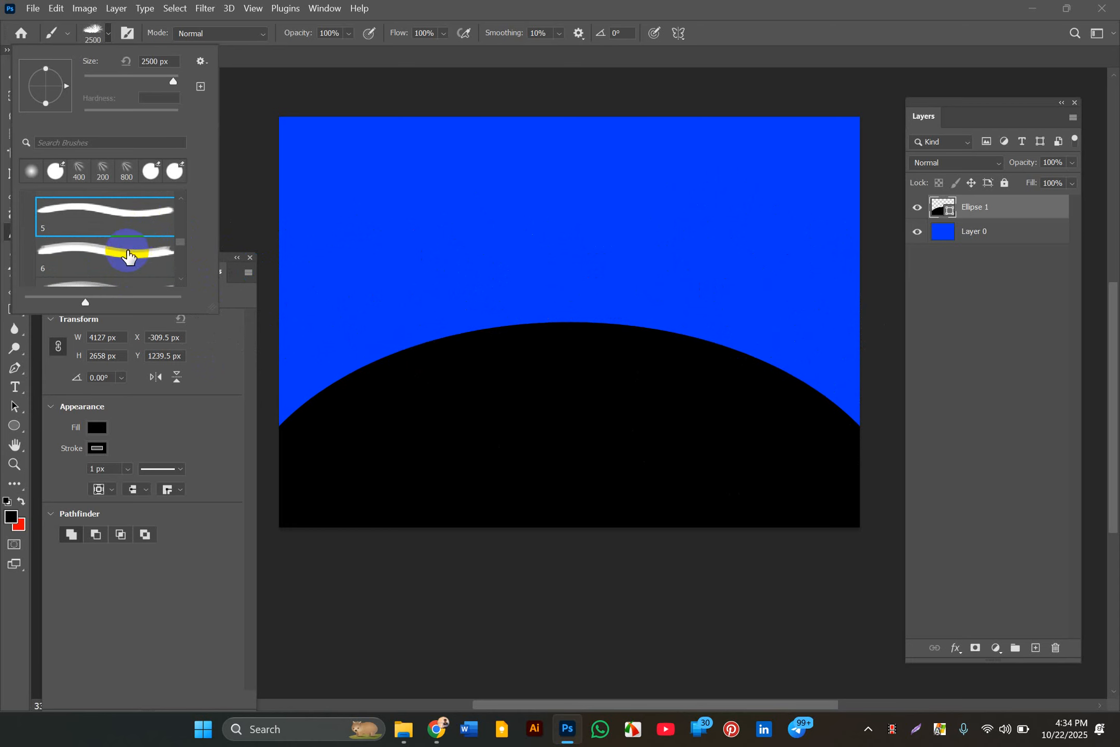
{"action": "left_click", "coordinate": [136, 253]}
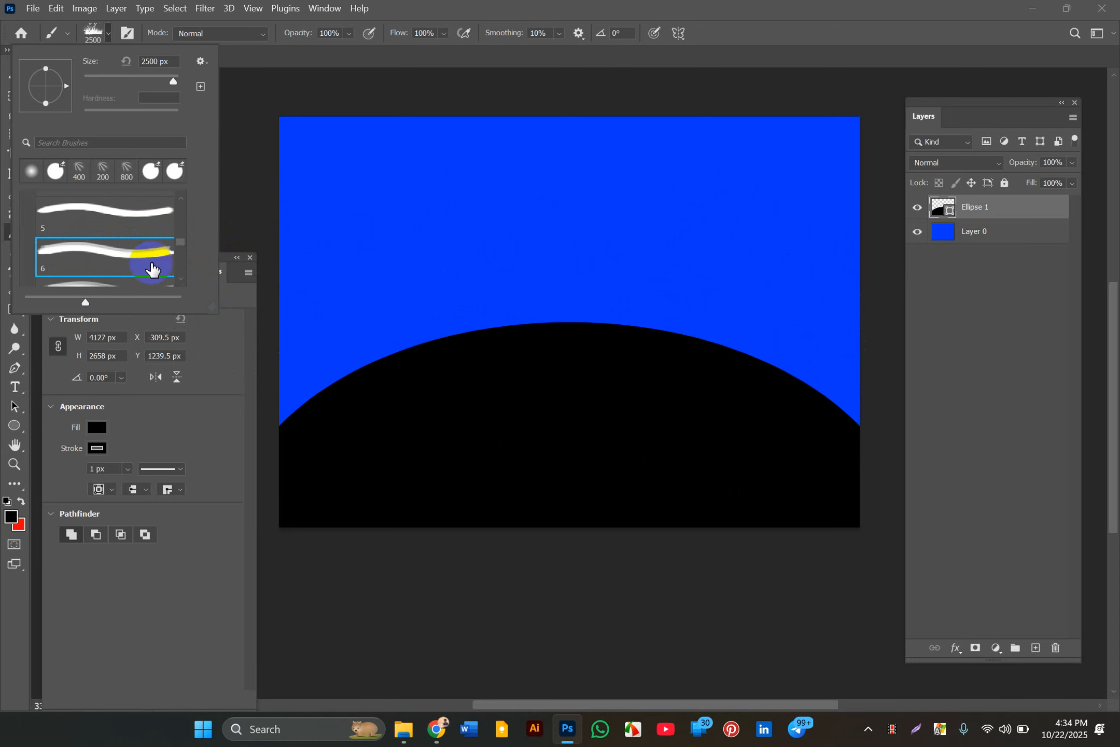
{"action": "scroll", "coordinate": [136, 255], "scroll_direction": "down", "scroll_amount": 1}
{"action": "left_click", "coordinate": [136, 254]}
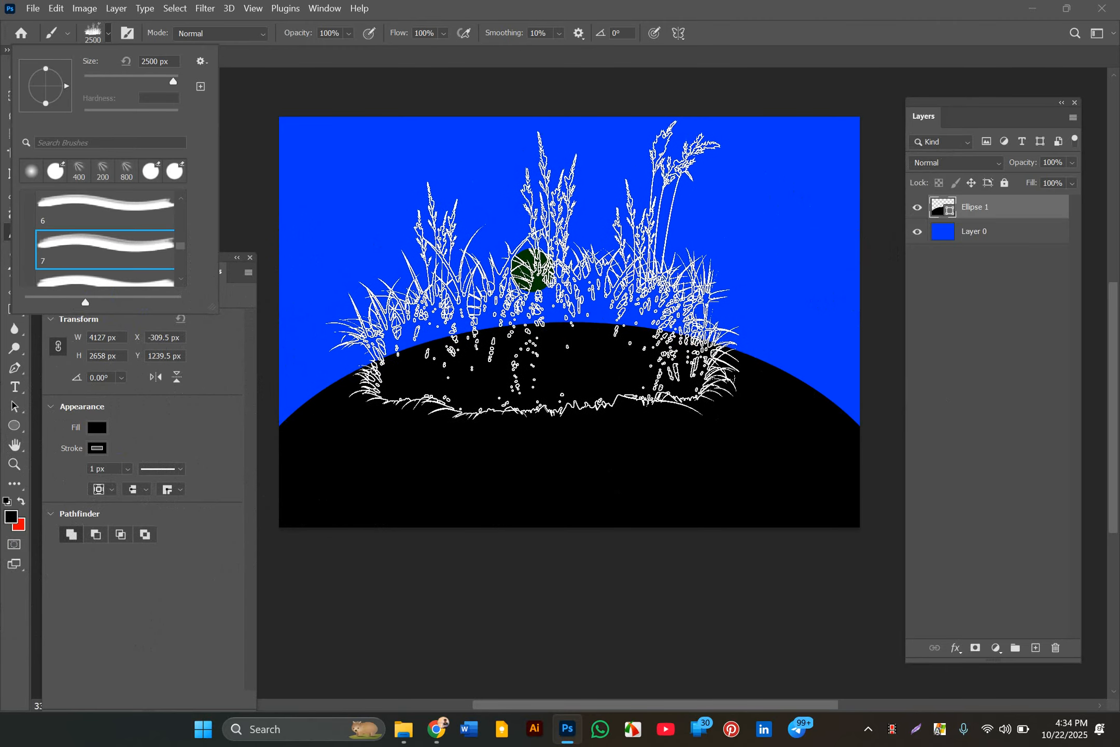
- Set the foreground color to white (ffffff)
{"action": "left_click", "coordinate": [12, 517]}
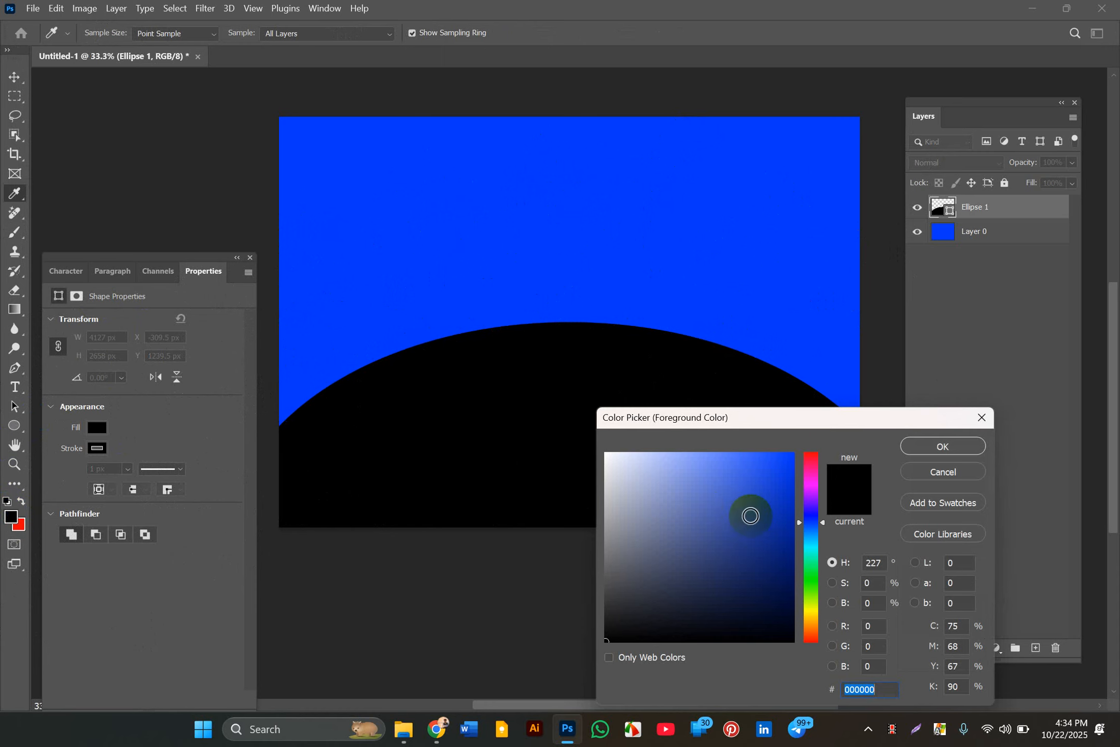
{"action": "left_click_drag", "start_coordinate": [655, 506], "coordinate": [588, 416]}
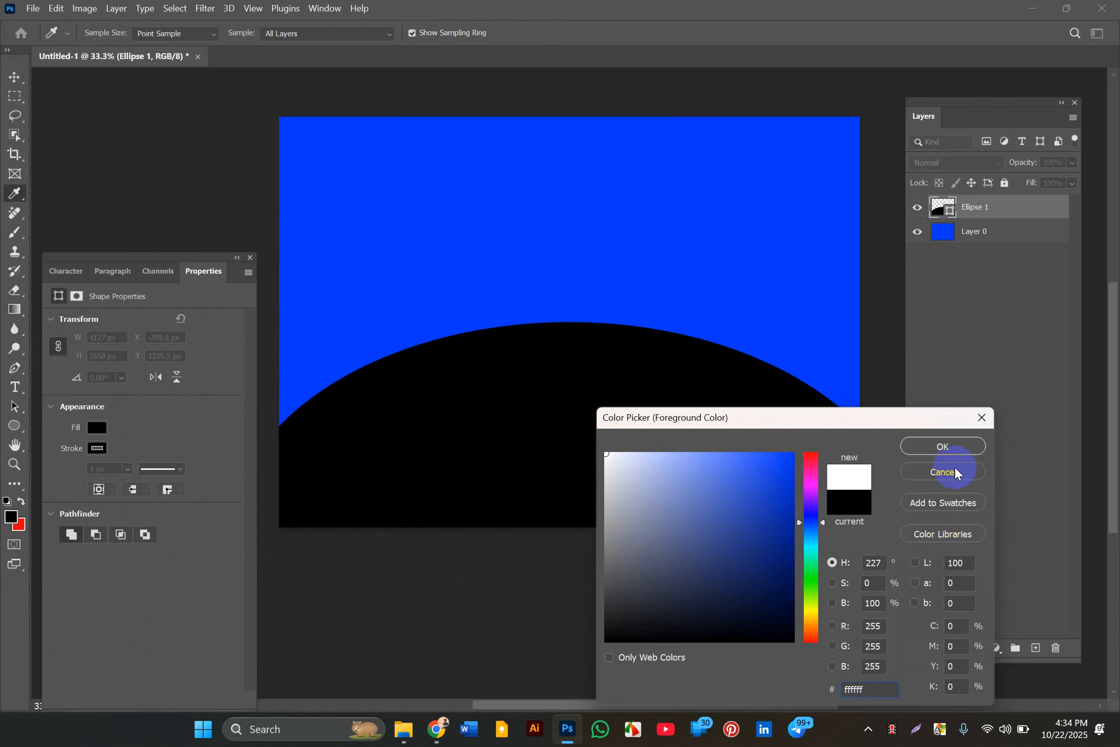
{"action": "left_click", "coordinate": [943, 447]}
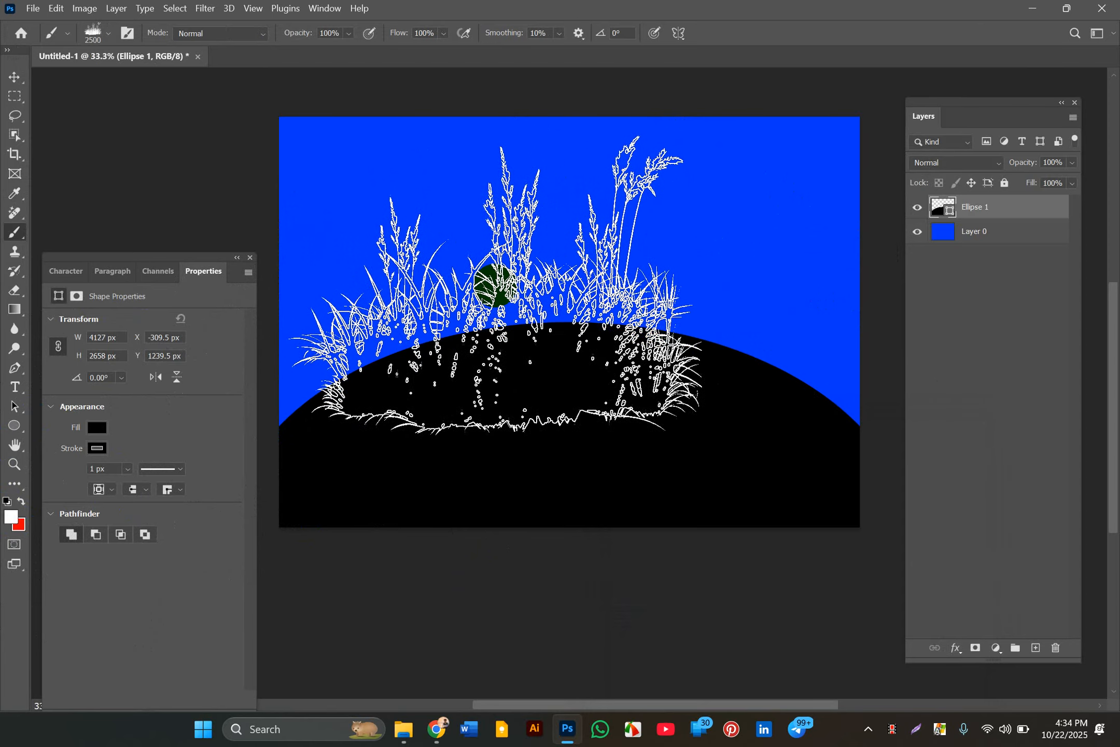
- Try a 2500 px white grass stamp over the hill's crest and undo it
{"action": "left_click", "coordinate": [475, 292]}
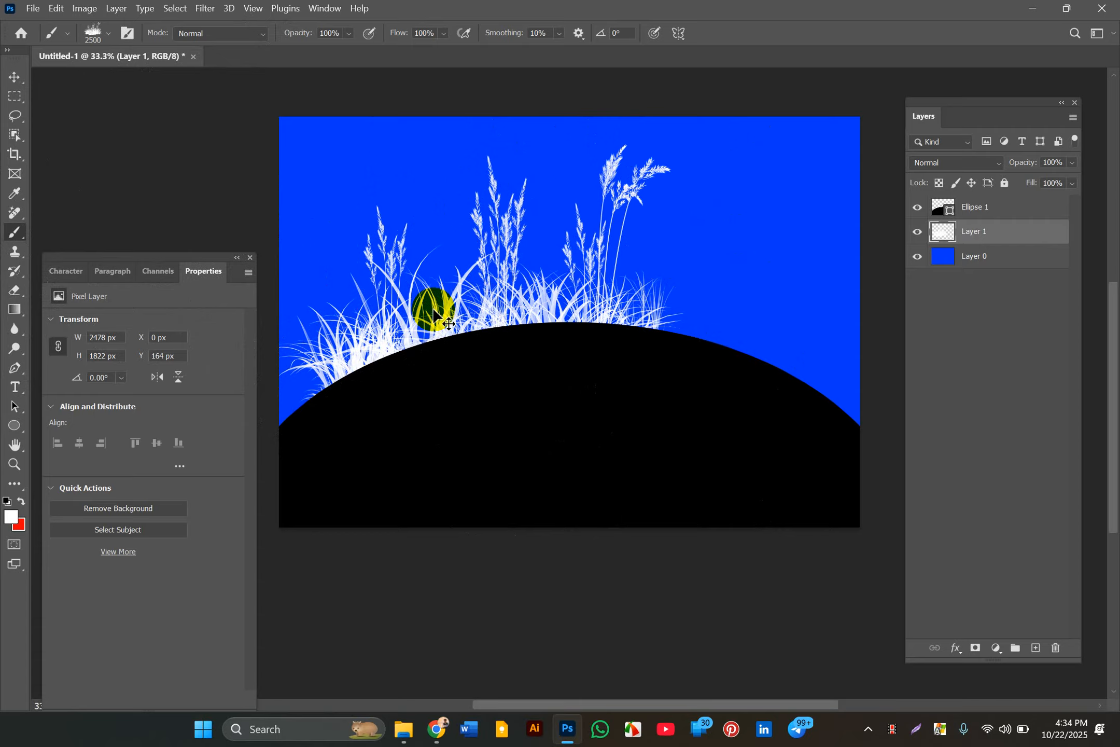
{"action": "key", "text": "ctrl+z"}
{"action": "key", "text": "ctrl+z"}
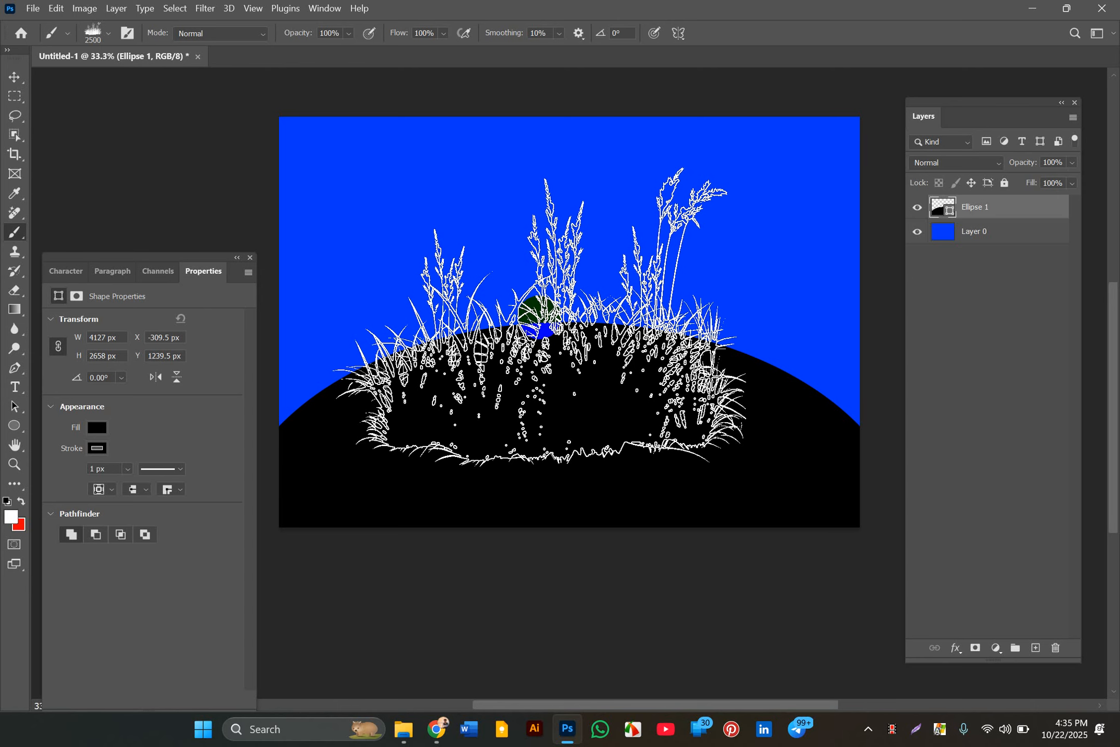
- Try different sizes for the grass brush and reduce it to 700 px
{"action": "key", "text": "bracketleft"}
{"action": "key", "text": "bracketleft"}
{"action": "key", "text": "bracketleft"}
{"action": "key", "text": "bracketleft"}
{"action": "key", "text": "bracketleft"}
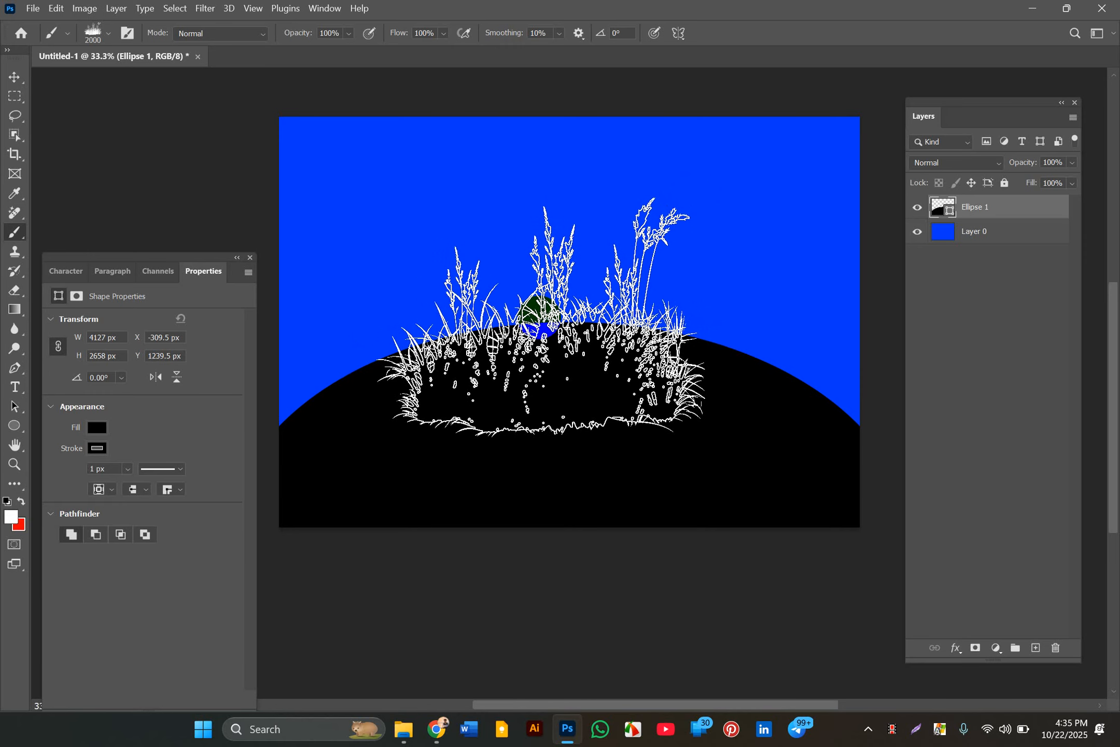
{"action": "key", "text": "bracketright"}
{"action": "key", "text": "bracketright"}
{"action": "key", "text": "bracketright"}
{"action": "key", "text": "bracketright"}
{"action": "key", "text": "bracketright"}
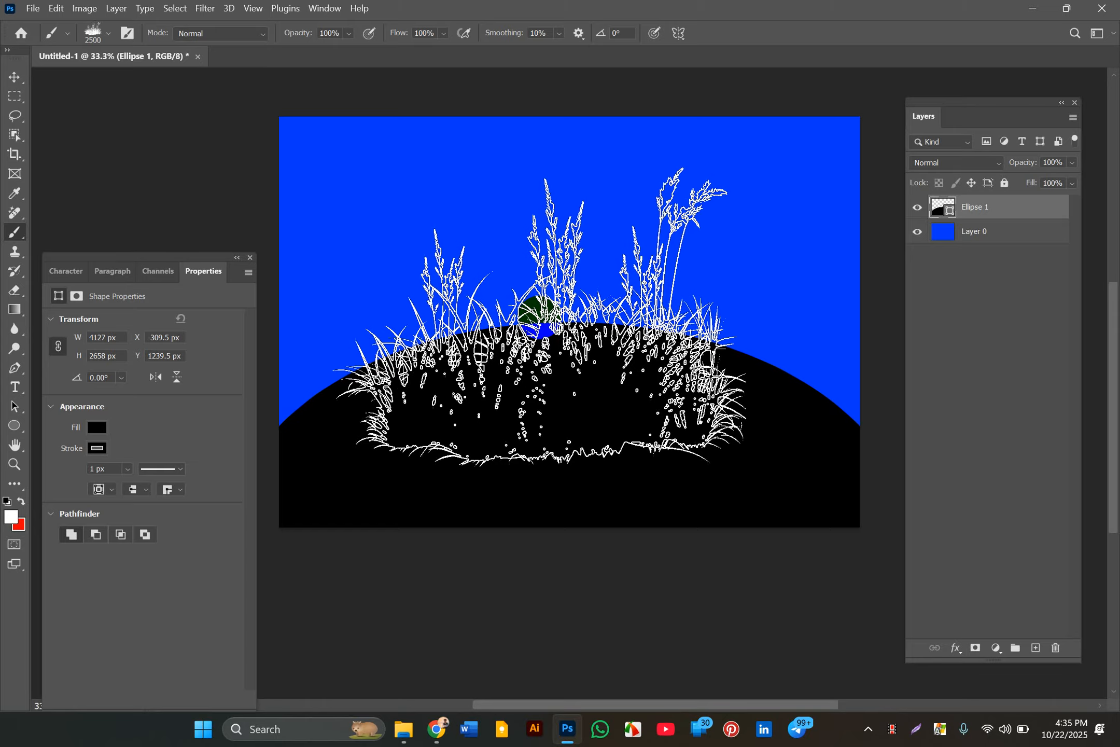
{"action": "key", "text": "bracketleft"}
{"action": "key", "text": "bracketleft"}
{"action": "key", "text": "bracketleft"}
{"action": "key", "text": "bracketleft"}
{"action": "key", "text": "bracketleft"}
{"action": "key", "text": "bracketleft"}
{"action": "key", "text": "bracketleft"}
{"action": "key", "text": "bracketleft"}
{"action": "key", "text": "bracketleft"}
{"action": "key", "text": "bracketleft"}
{"action": "key", "text": "bracketleft"}
{"action": "key", "text": "bracketleft"}
{"action": "key", "text": "bracketleft"}
{"action": "key", "text": "bracketleft"}
{"action": "key", "text": "bracketleft"}
{"action": "key", "text": "bracketleft"}
{"action": "key", "text": "bracketleft"}
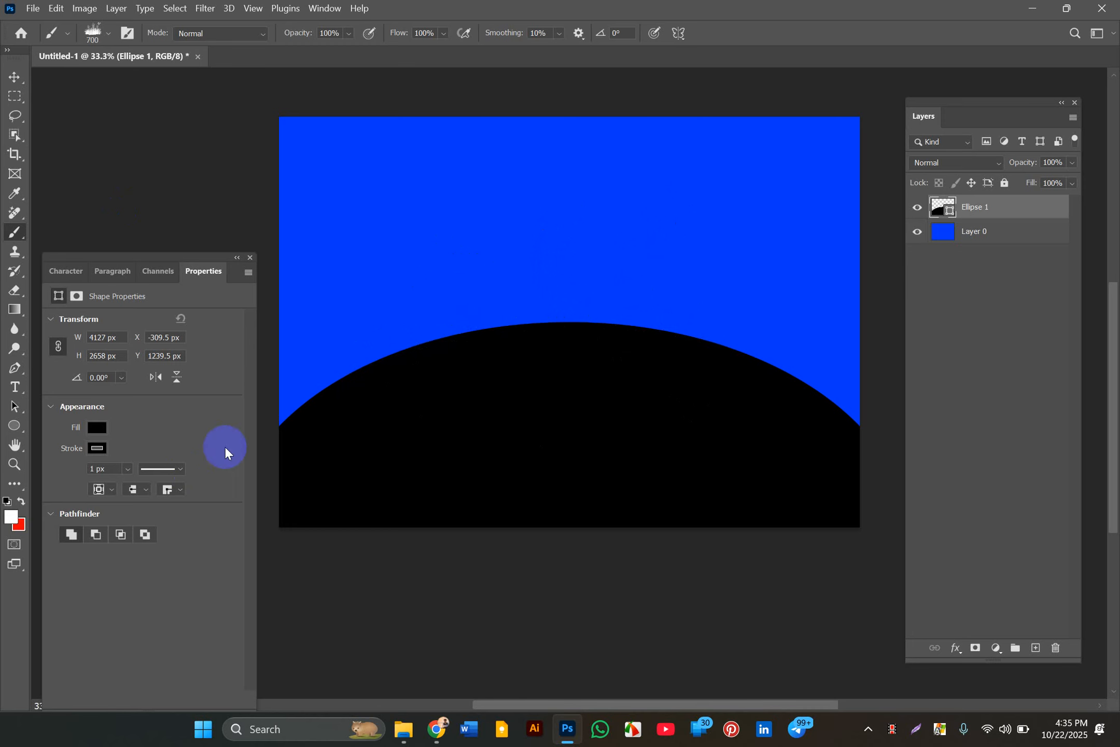
- Set the foreground color to black (000000) and stamp one tuft of grass on the hill's left slope
{"action": "left_click", "coordinate": [7, 523]}
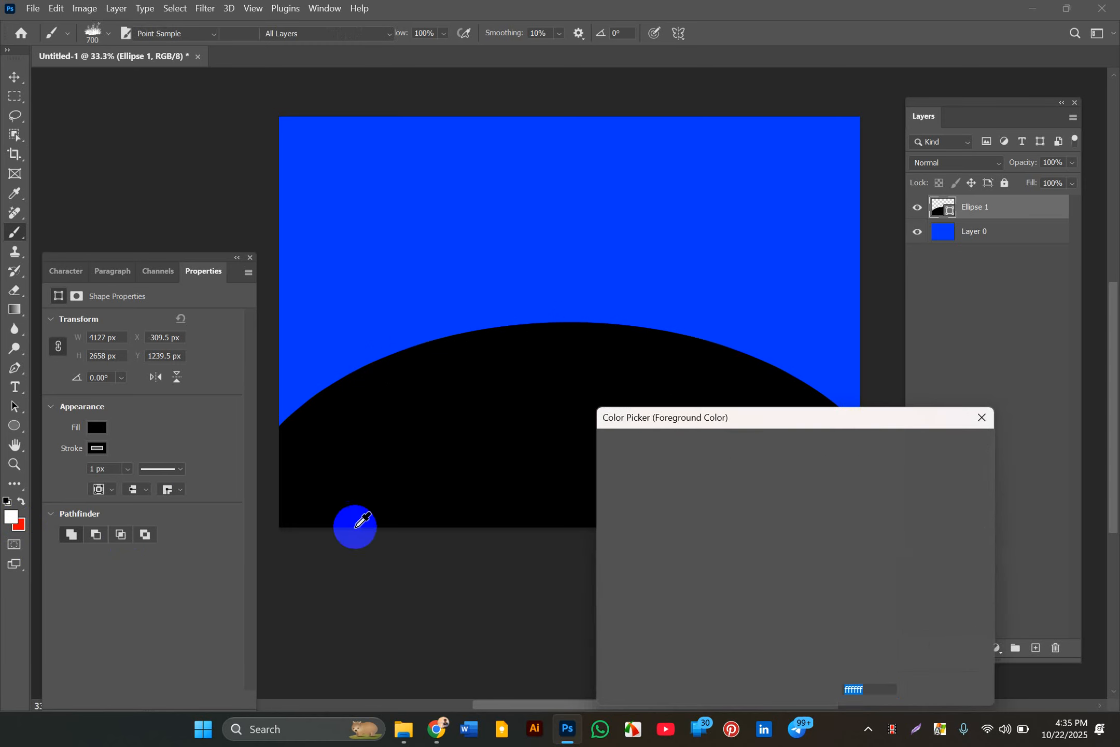
{"action": "left_click", "coordinate": [606, 640]}
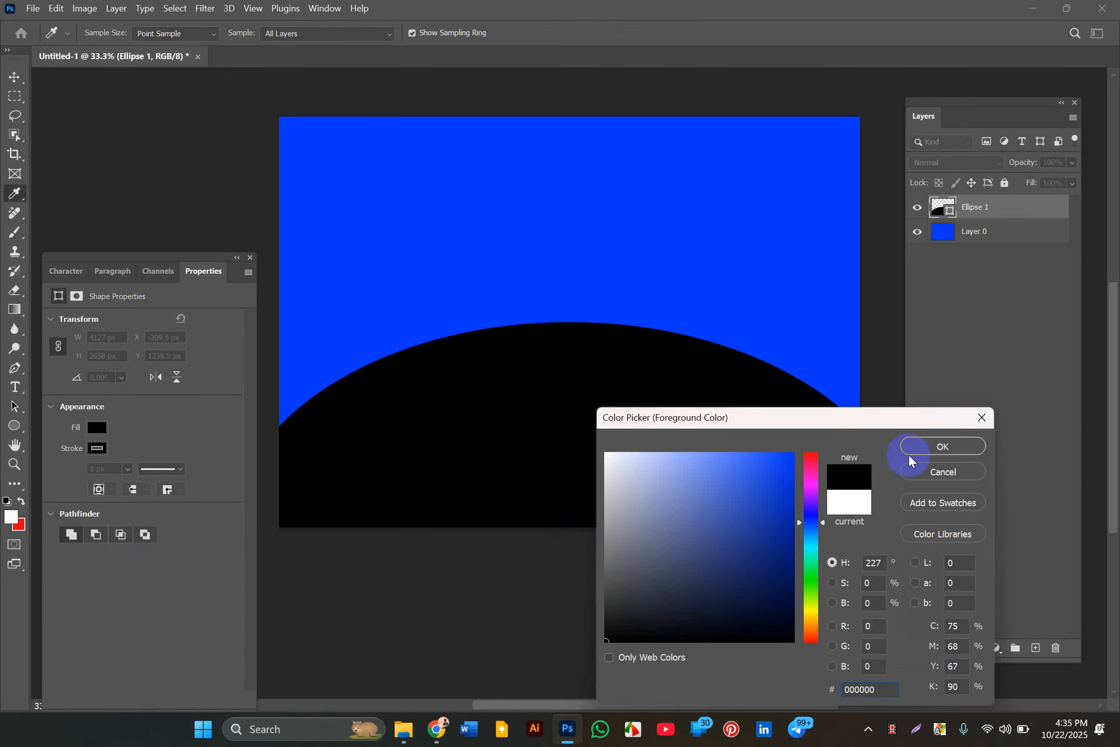
{"action": "left_click", "coordinate": [921, 446]}
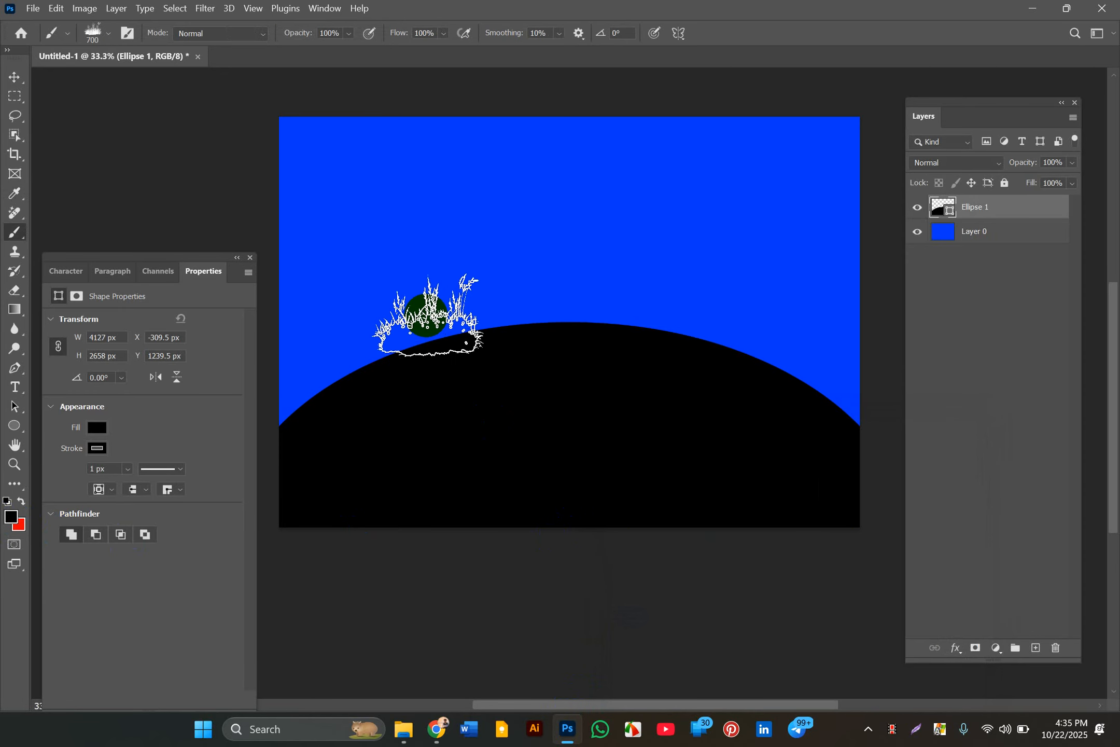
{"action": "left_click", "coordinate": [432, 318]}
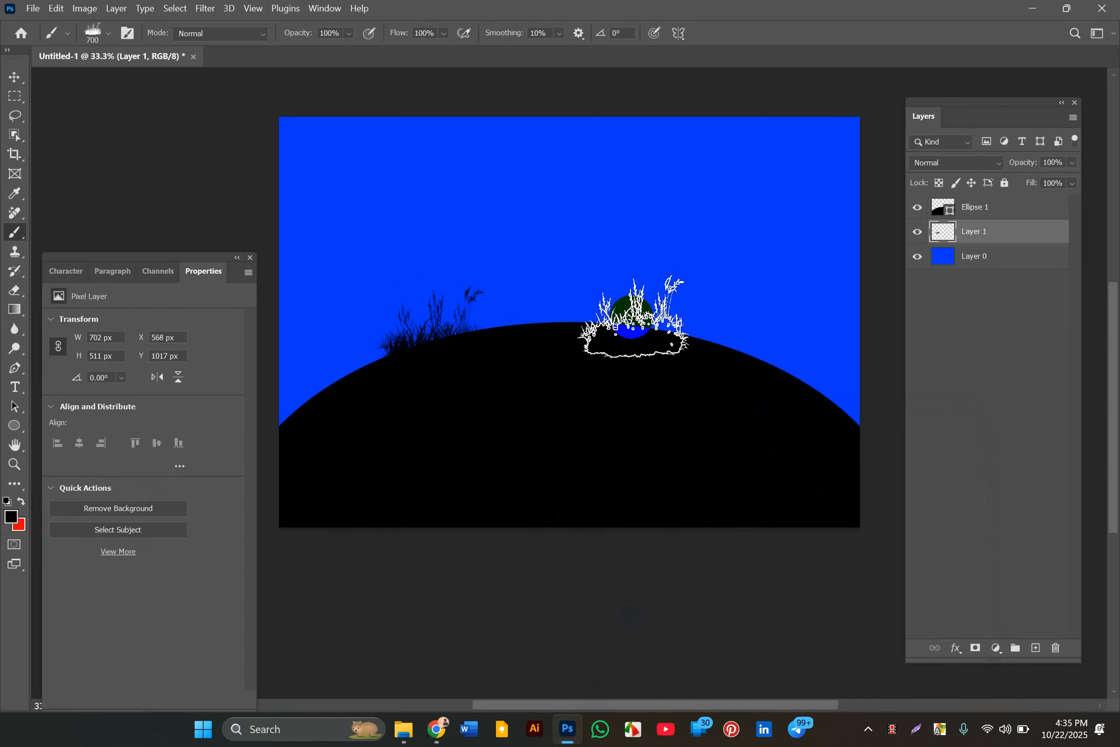
- Delete the grass layer and add a new empty layer between the blue background and the hill
{"action": "left_click", "coordinate": [959, 234]}
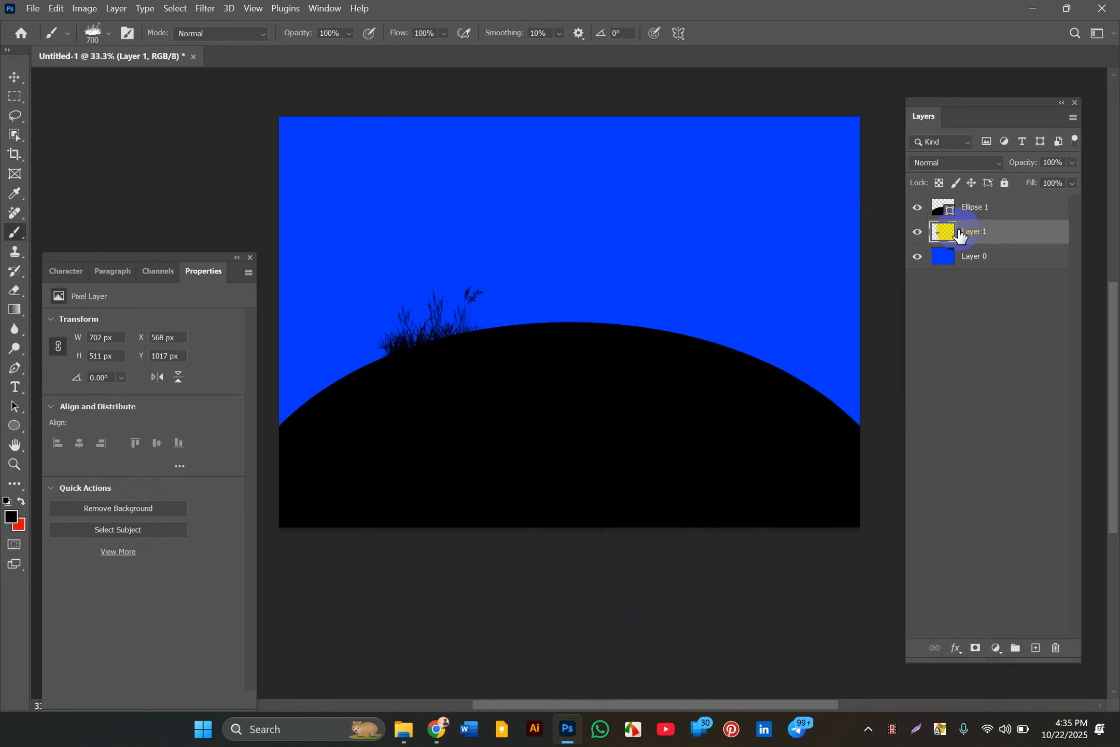
{"action": "key", "text": "Delete"}
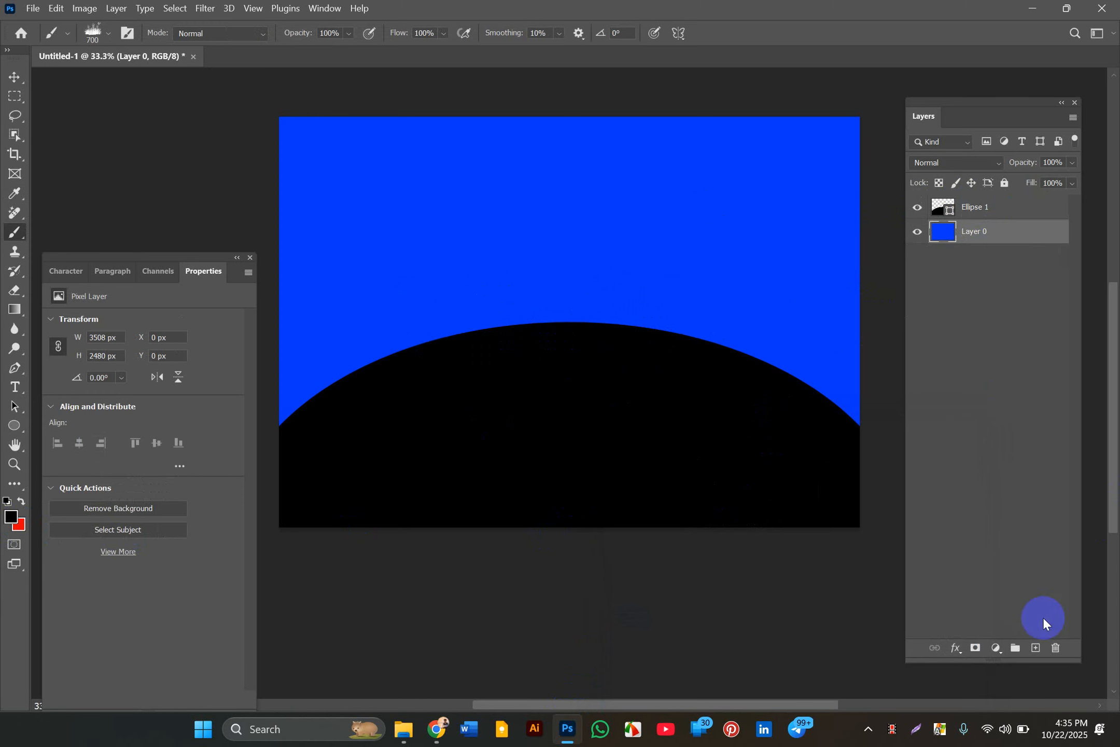
{"action": "key", "text": "ctrl+z"}
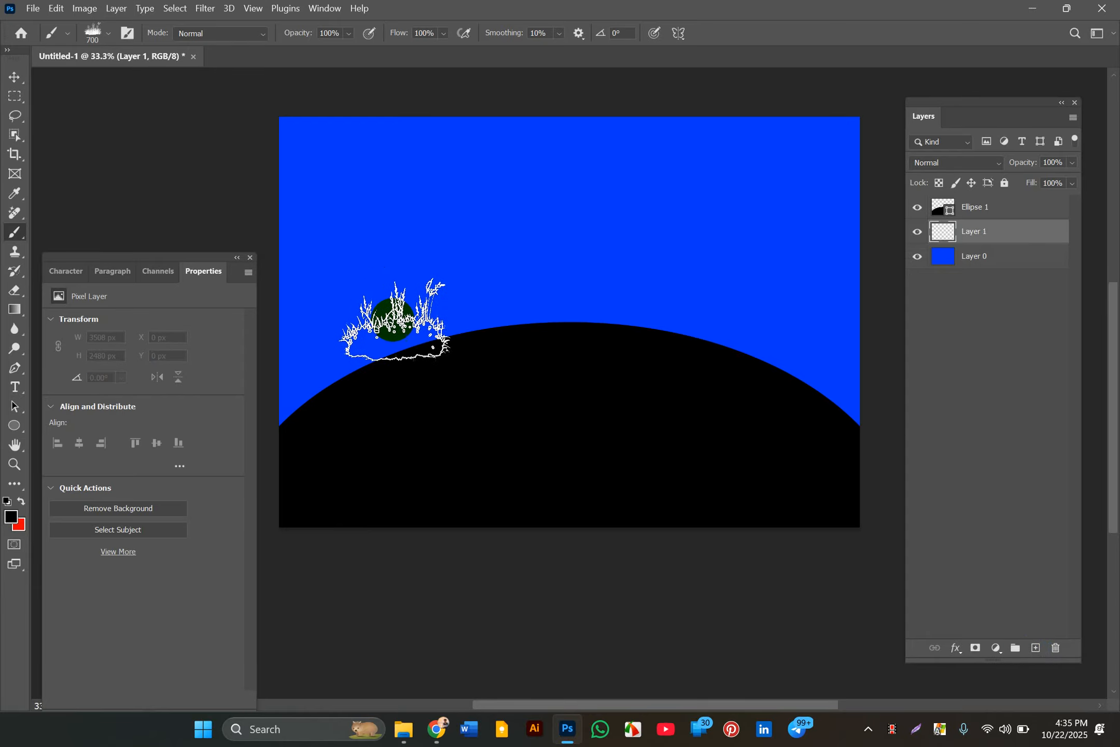
- Set the grass brush size to 1200 px and stamp grass at the left and right ends of the hill
{"action": "key", "text": "bracketright"}
{"action": "key", "text": "bracketright"}
{"action": "key", "text": "bracketright"}
{"action": "key", "text": "bracketright"}
{"action": "key", "text": "bracketright"}
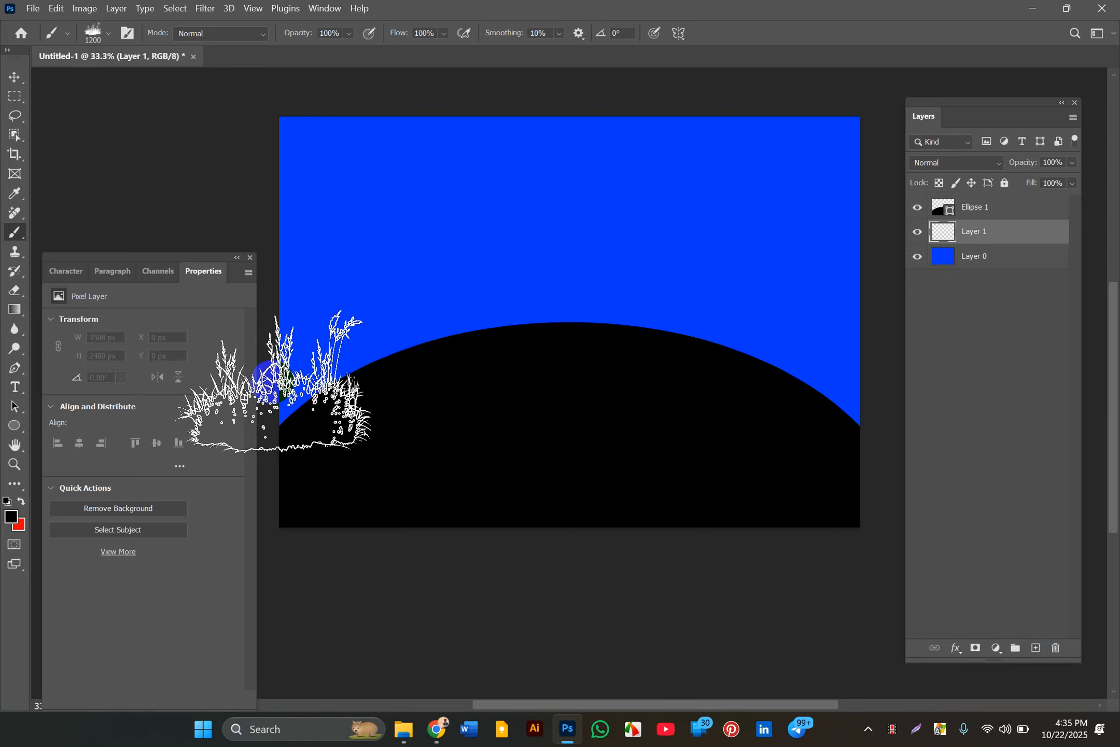
{"action": "left_click", "coordinate": [346, 33]}
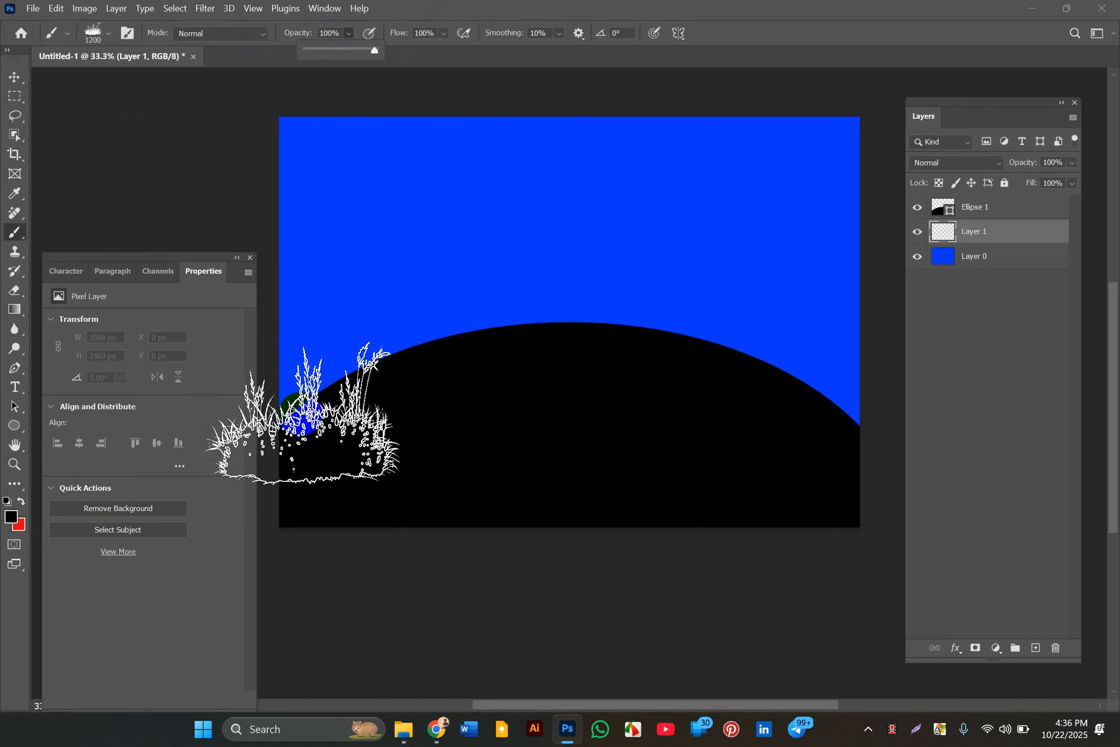
{"action": "left_click", "coordinate": [293, 362]}
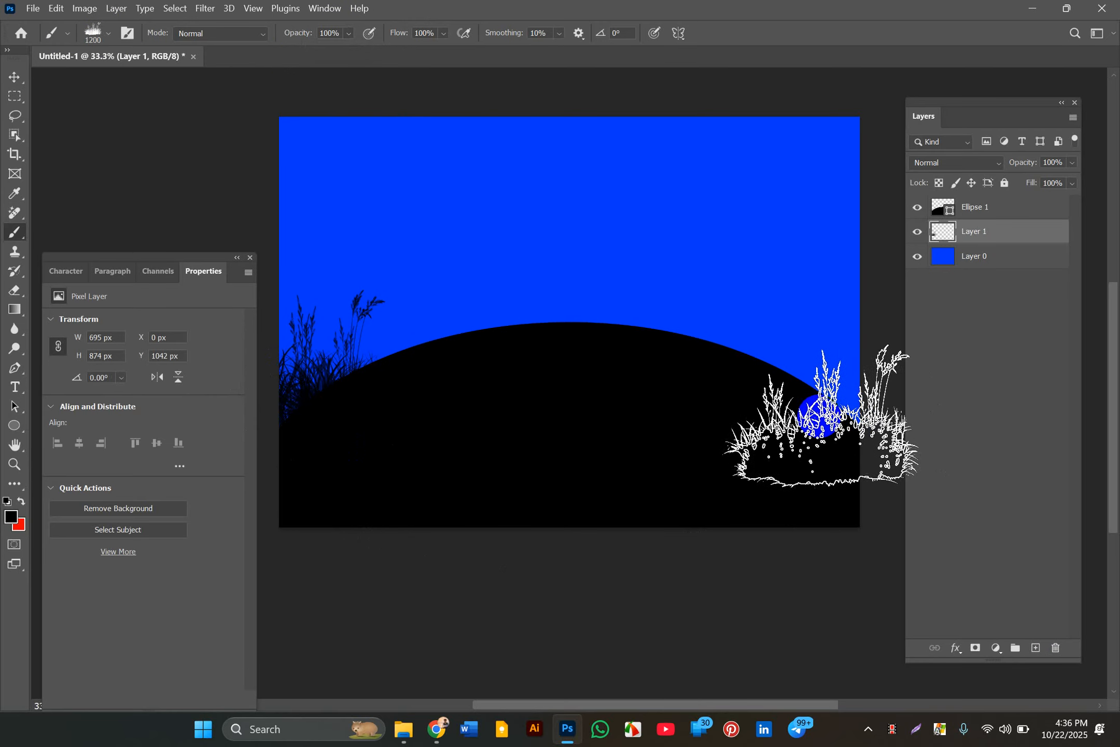
{"action": "left_click", "coordinate": [815, 397]}
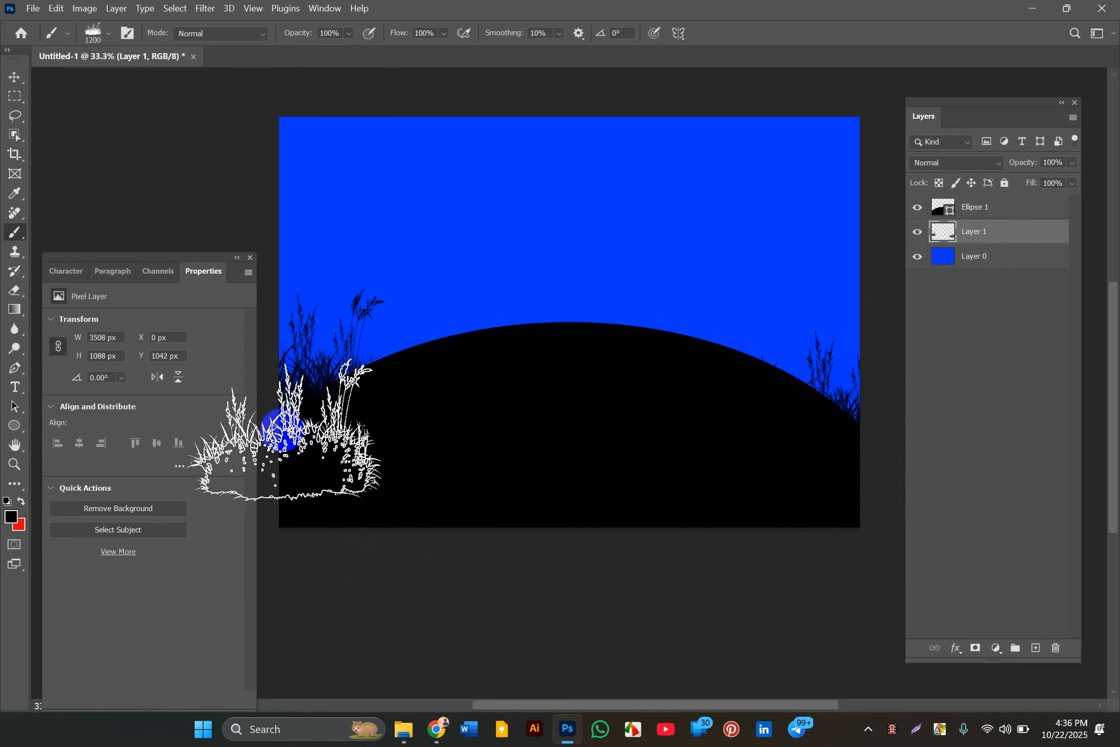
- Move the grass layer up into the sky above the hill and delete that layer
{"action": "left_click", "coordinate": [15, 79]}
{"action": "left_click", "coordinate": [334, 363]}
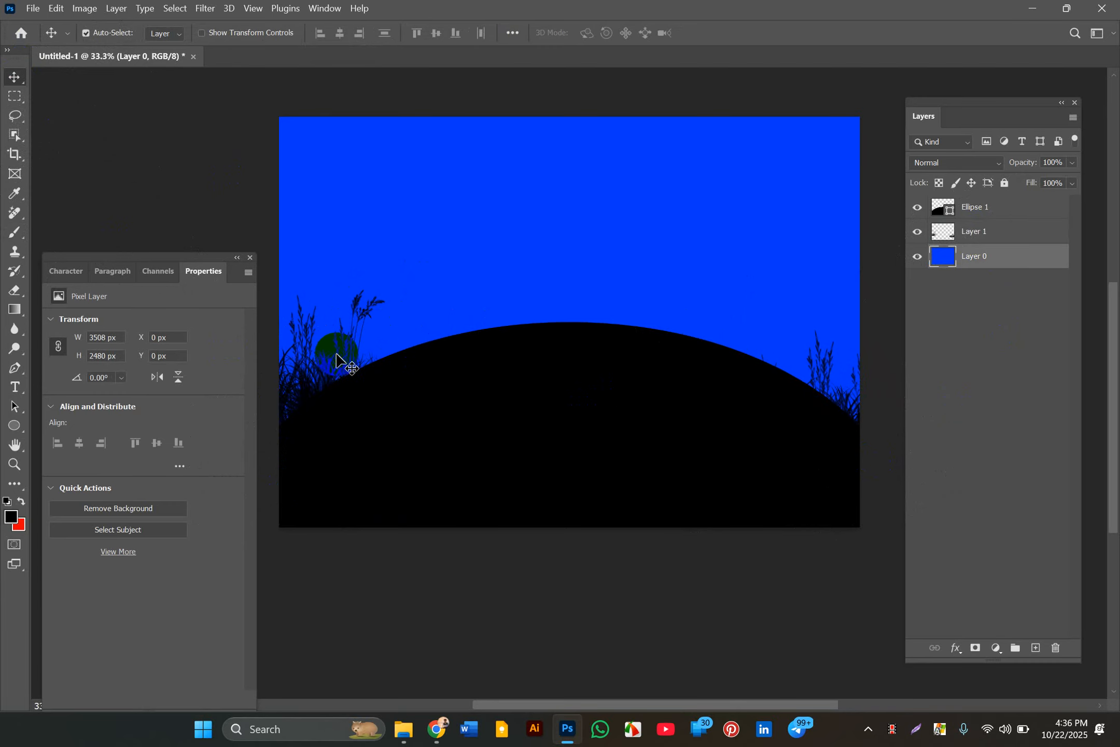
{"action": "left_click", "coordinate": [916, 234]}
{"action": "left_click", "coordinate": [916, 234]}
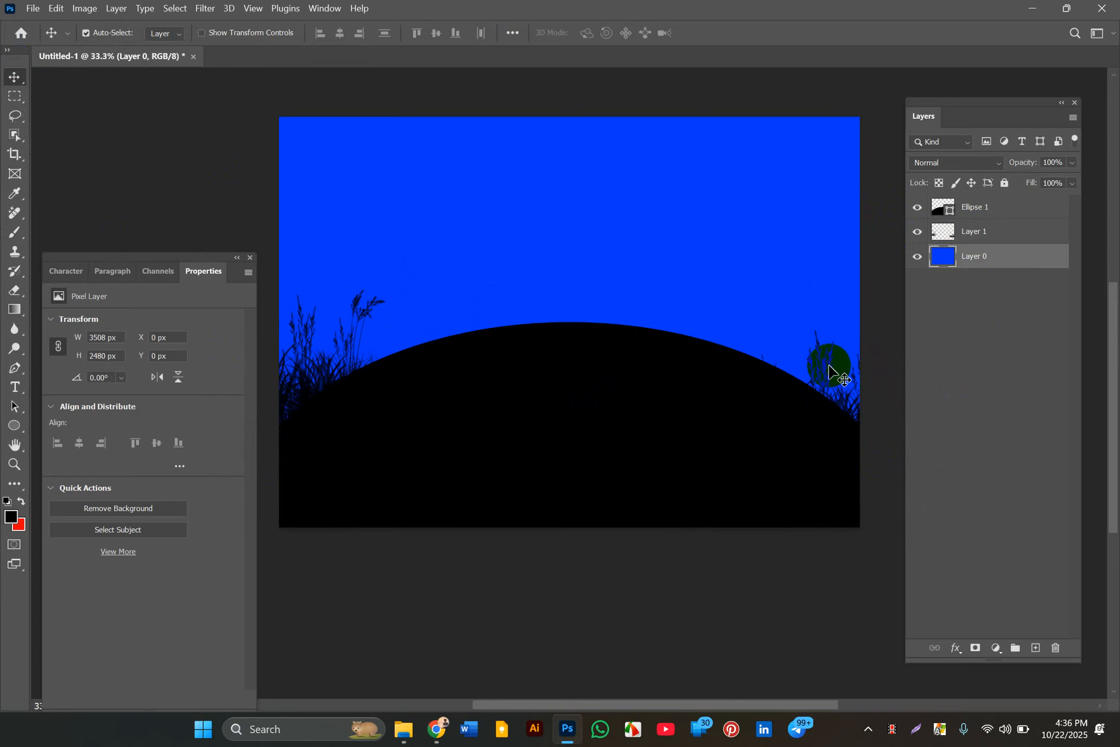
{"action": "left_click_drag", "start_coordinate": [829, 369], "coordinate": [840, 211]}
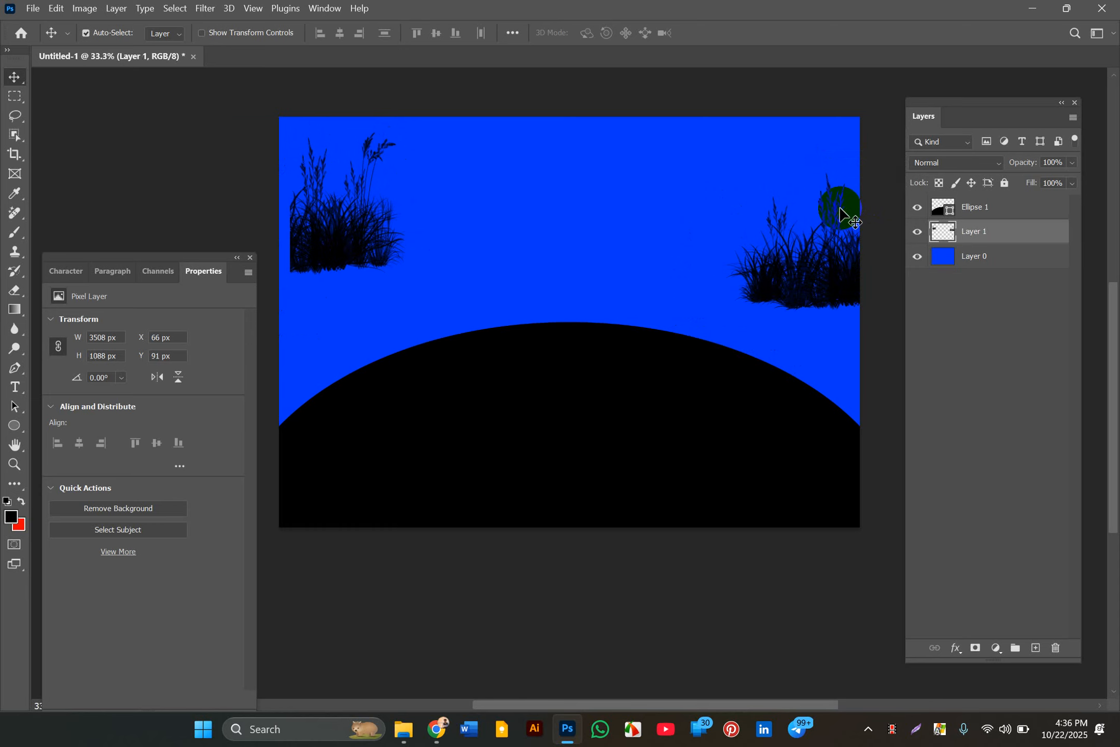
{"action": "key", "text": "Delete"}
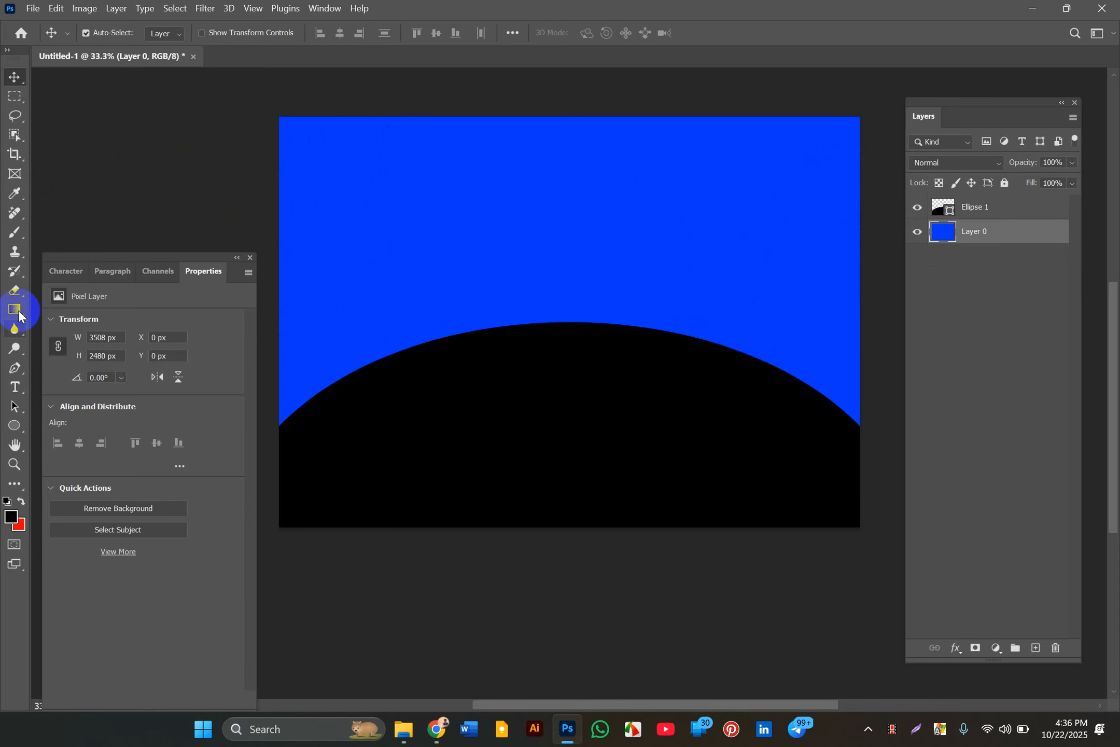
- Reactivate the Brush tool and select brush 9 from the Grass Photoshop Brushes 4 group
{"action": "left_click", "coordinate": [14, 232]}
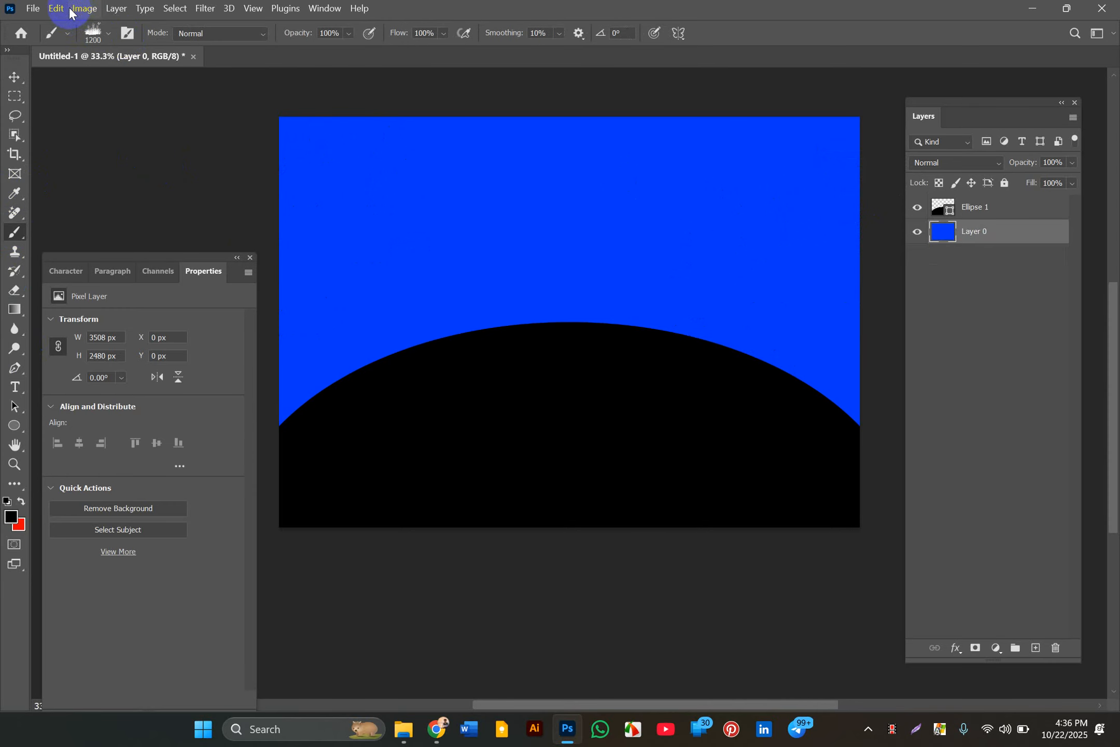
{"action": "left_click", "coordinate": [107, 34]}
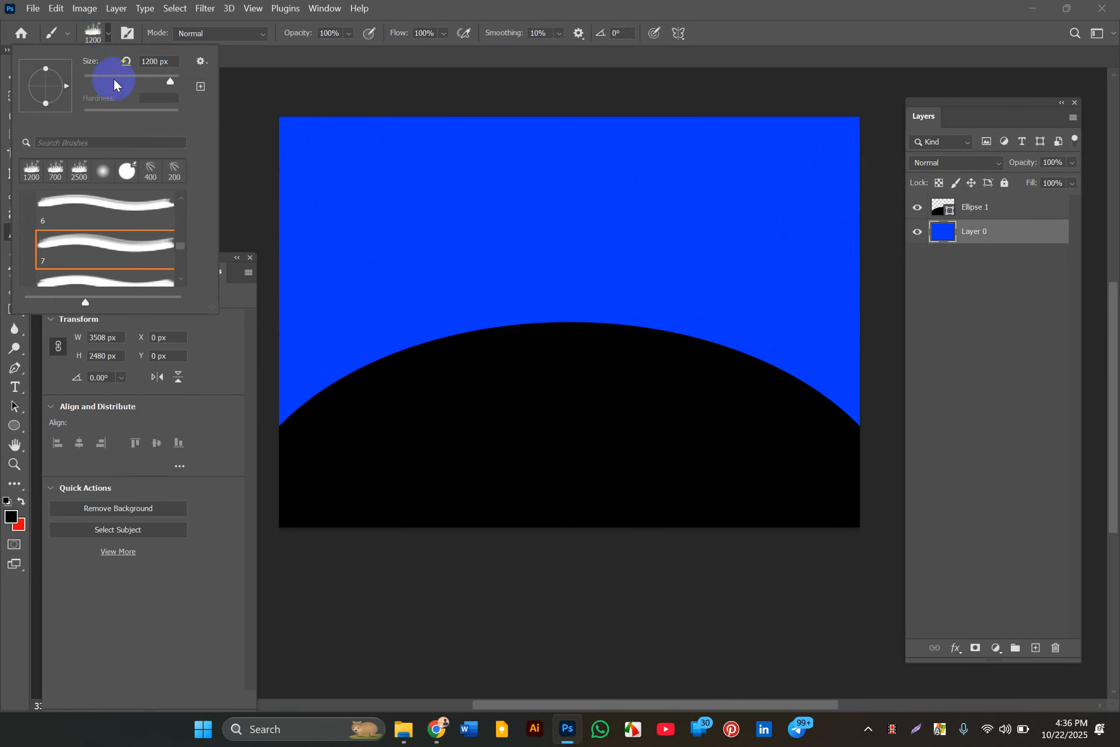
{"action": "scroll", "coordinate": [109, 239], "scroll_direction": "down", "scroll_amount": 2}
{"action": "left_click", "coordinate": [100, 245]}
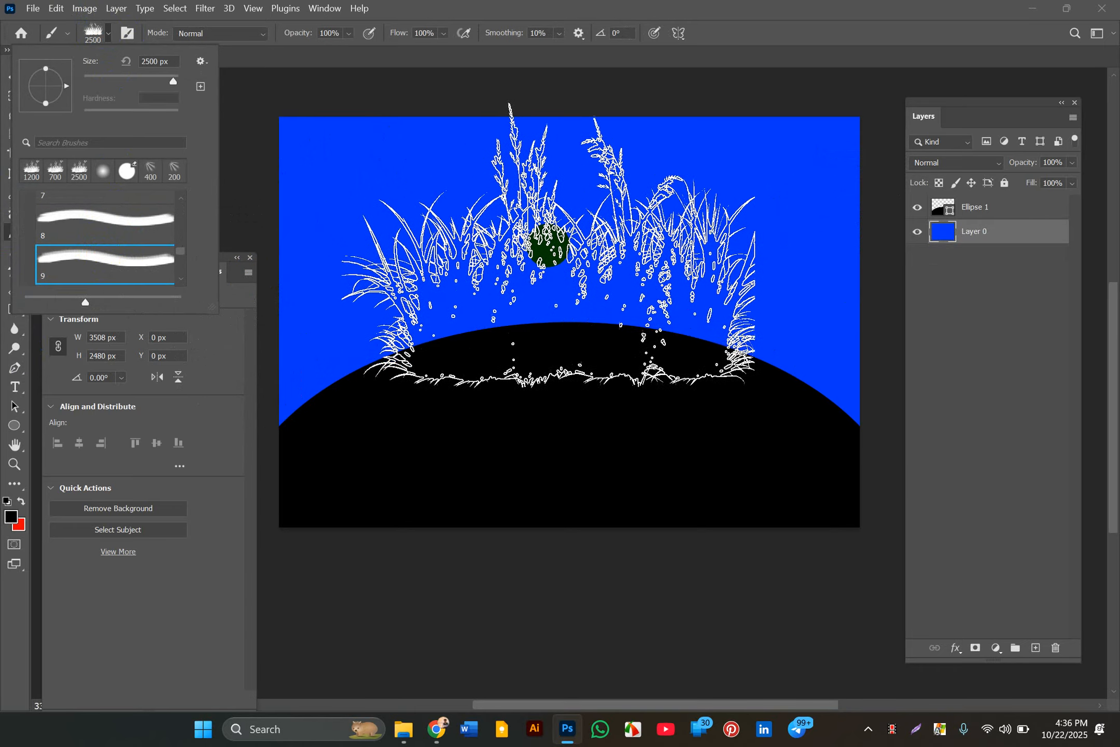
- Preview grass brushes 10 to 12 in the Grass Photoshop Brushes 4 group and choose brush 13
{"action": "left_click", "coordinate": [88, 254]}
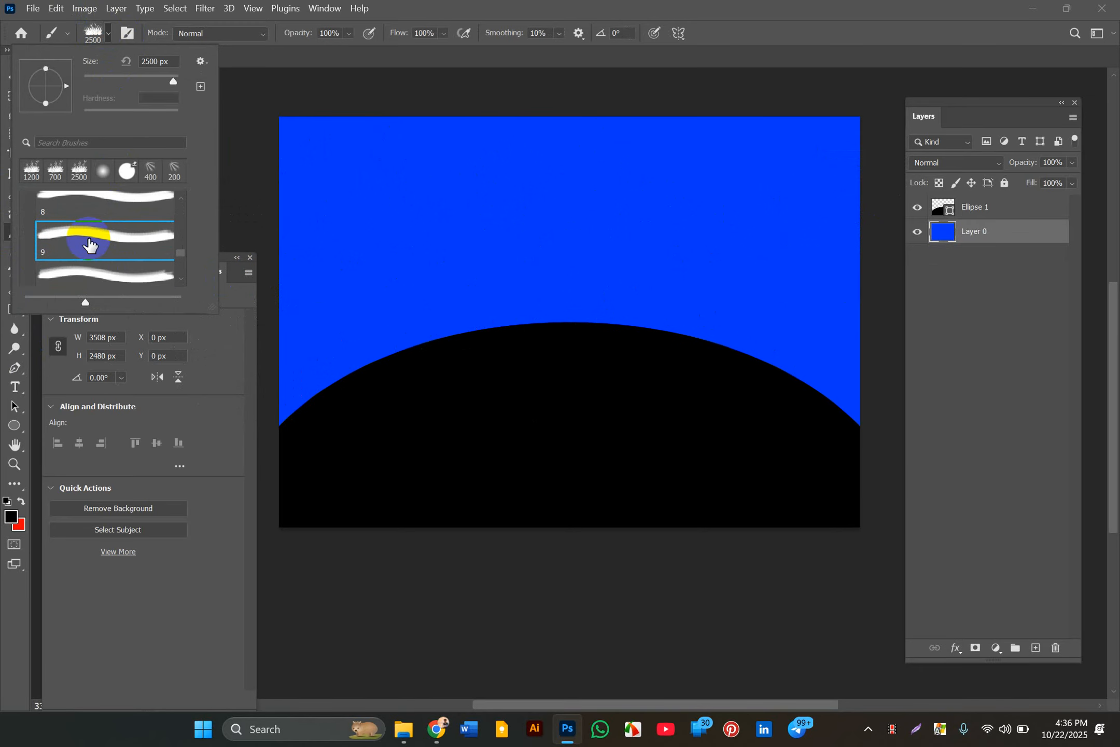
{"action": "left_click", "coordinate": [77, 274]}
{"action": "scroll", "coordinate": [102, 248], "scroll_direction": "down", "scroll_amount": 1}
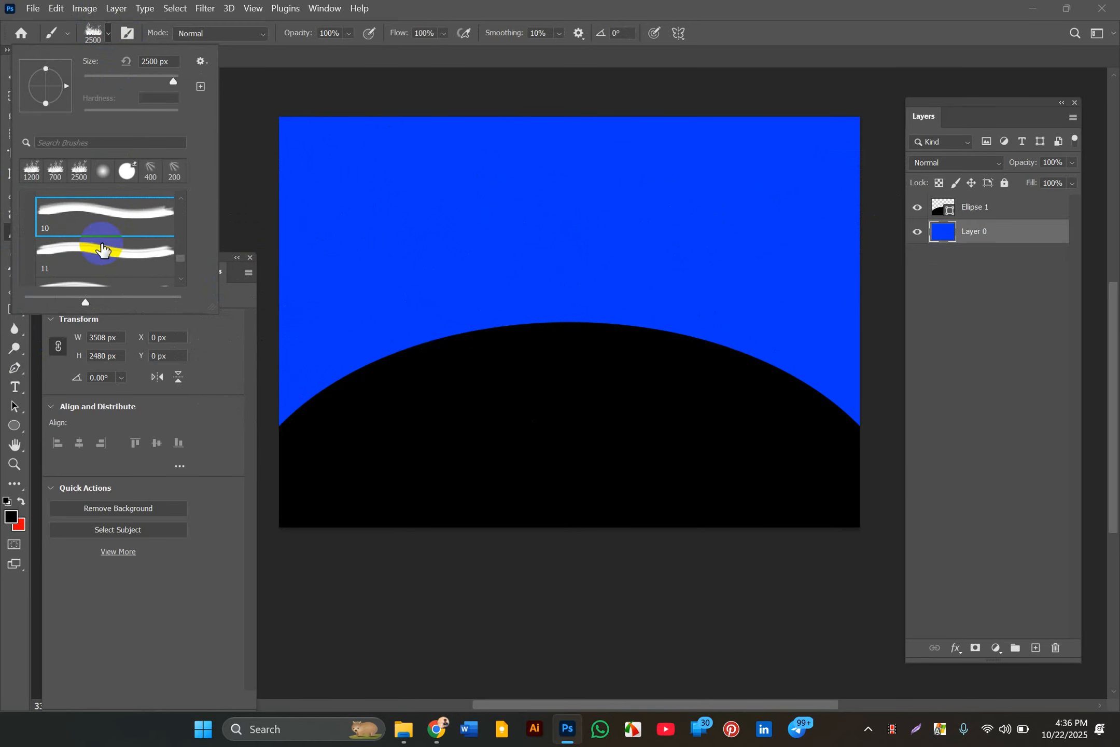
{"action": "scroll", "coordinate": [141, 262], "scroll_direction": "down", "scroll_amount": 1}
{"action": "left_click", "coordinate": [141, 262]}
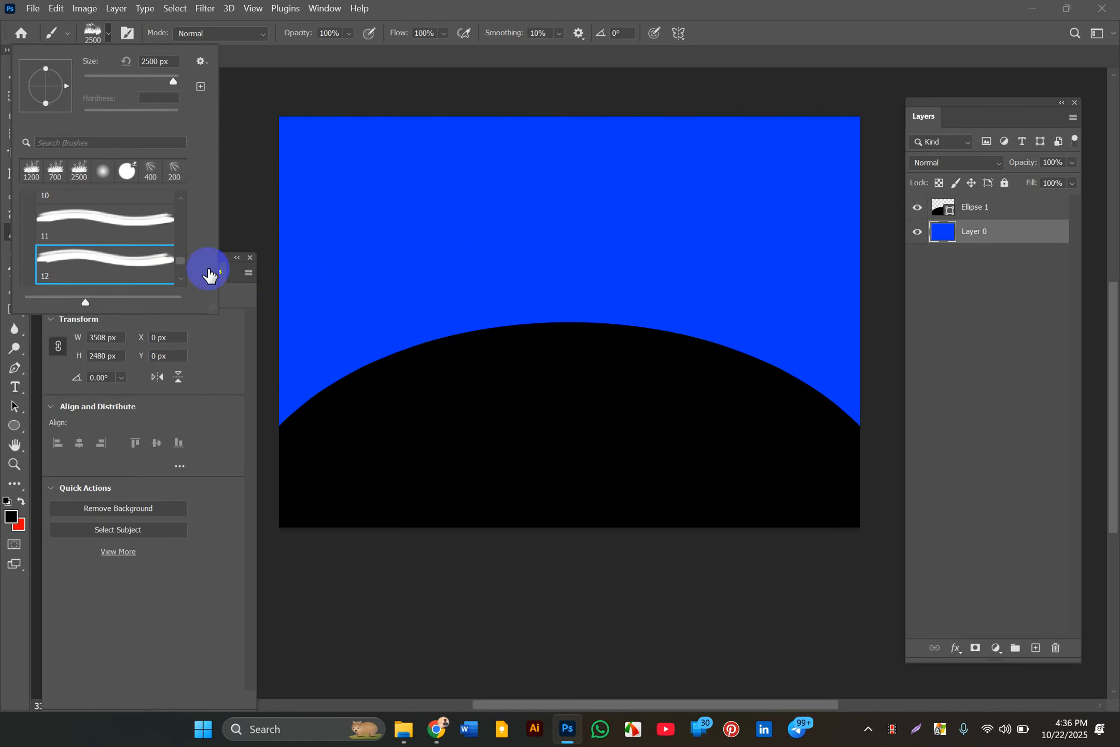
{"action": "scroll", "coordinate": [144, 238], "scroll_direction": "down", "scroll_amount": 1}
{"action": "scroll", "coordinate": [145, 237], "scroll_direction": "down", "scroll_amount": 1}
{"action": "left_click", "coordinate": [110, 255]}
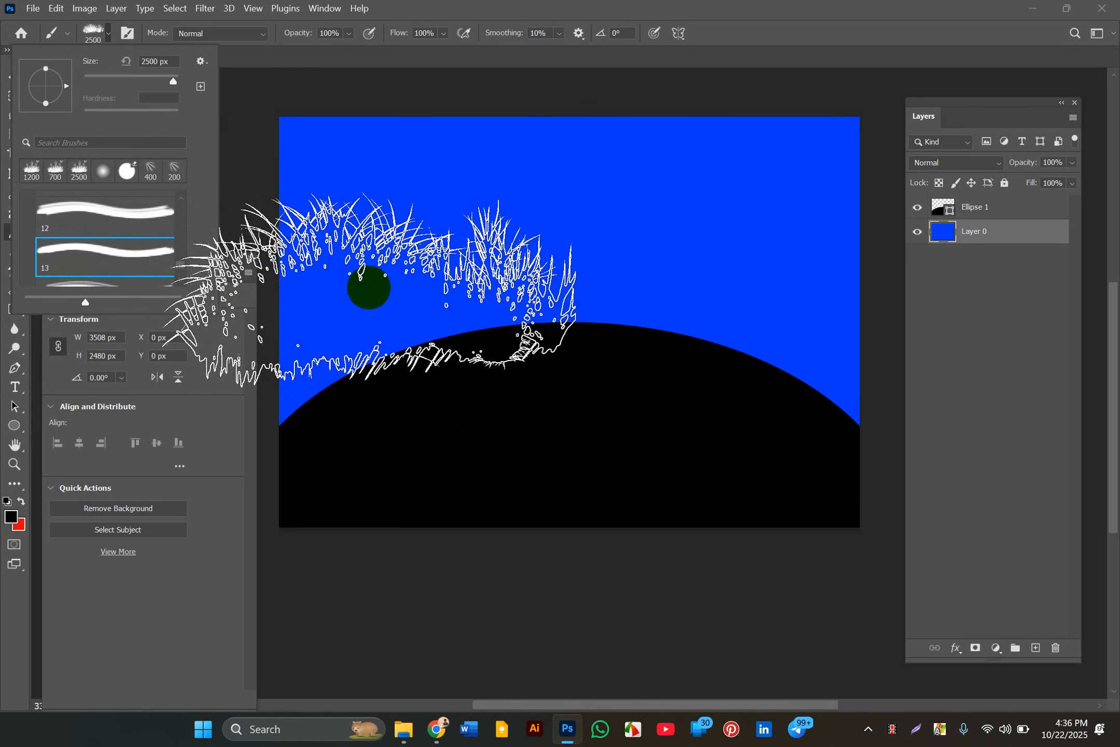
{"action": "scroll", "coordinate": [122, 249], "scroll_direction": "down", "scroll_amount": 1}
{"action": "right_click", "coordinate": [121, 248]}
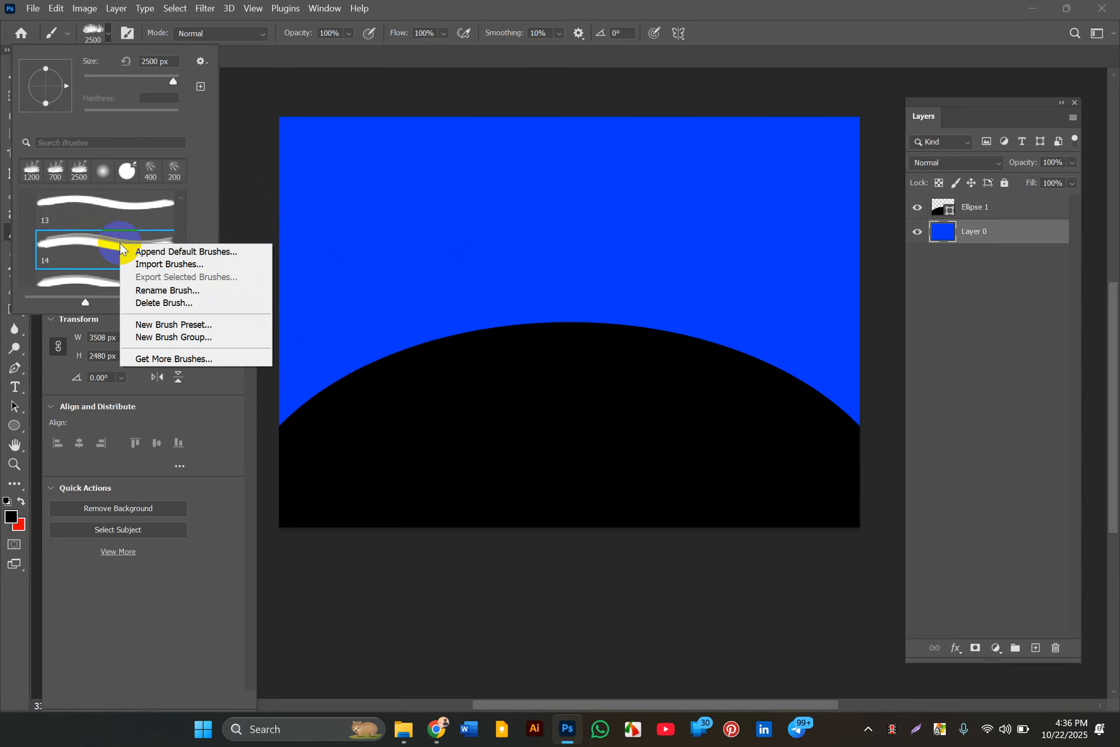
{"action": "left_click", "coordinate": [78, 240]}
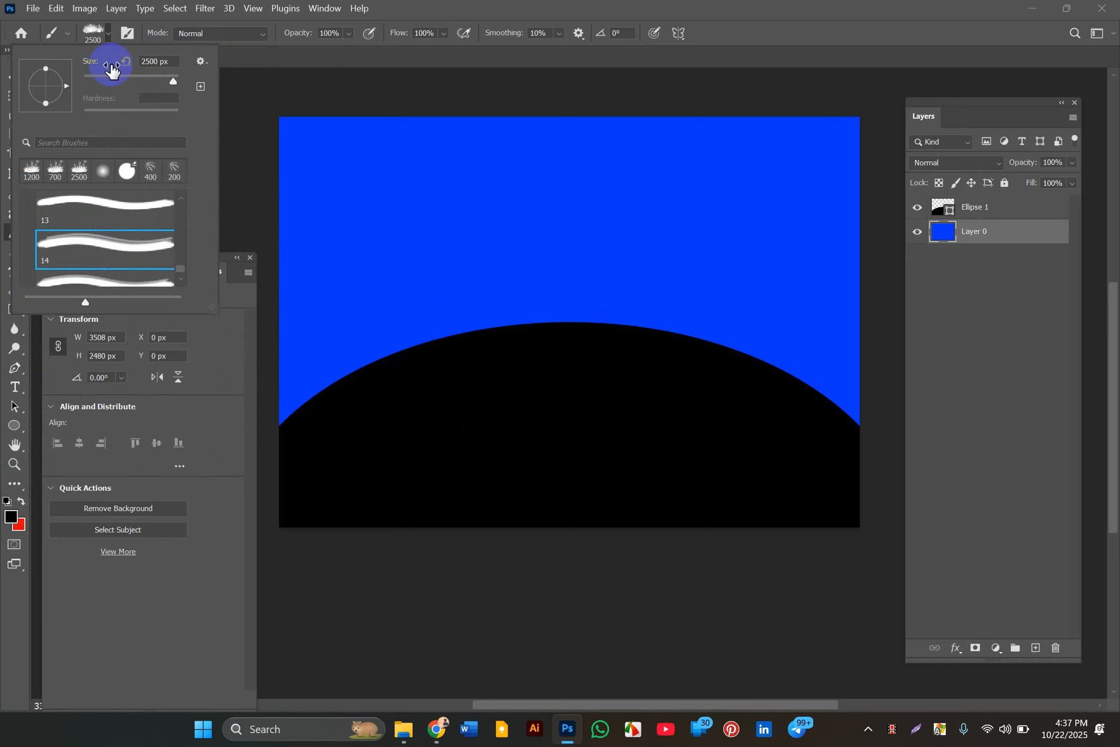
{"action": "left_click", "coordinate": [110, 37]}
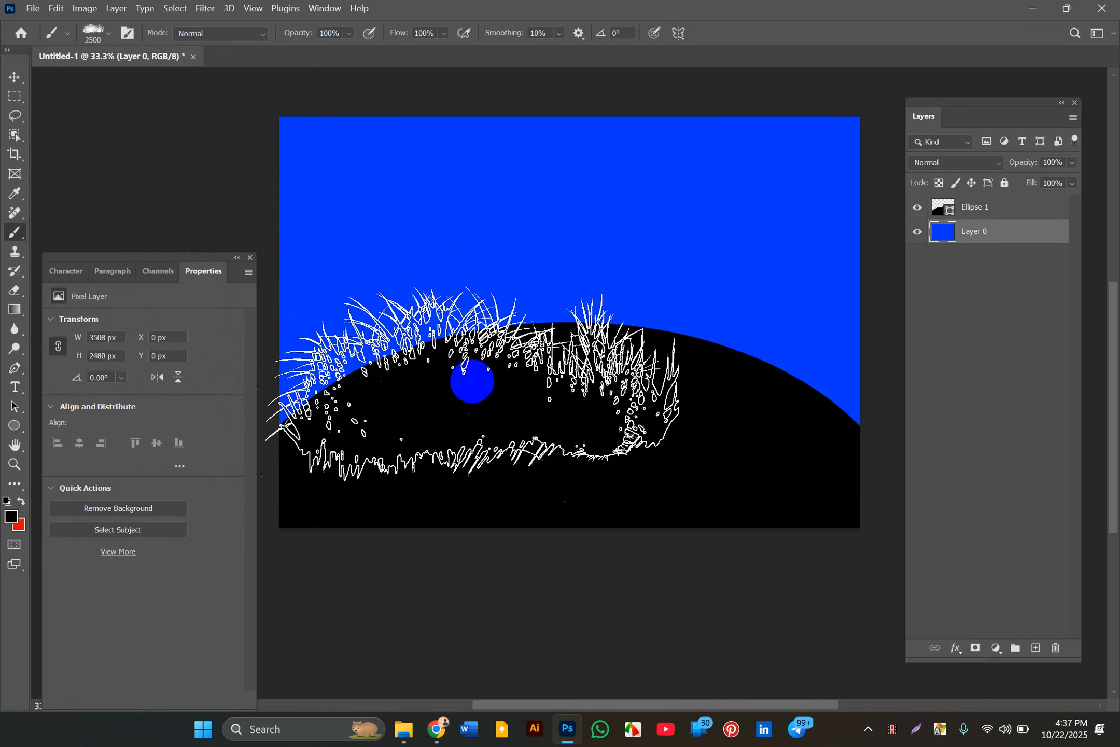
- Reduce the brush size to 500 px and paint black grass along the left and right slopes of the hill on Layer 0
{"action": "key", "text": "bracketleft"}
{"action": "key", "text": "bracketleft"}
{"action": "key", "text": "bracketleft"}
{"action": "key", "text": "bracketleft"}
{"action": "key", "text": "bracketleft"}
{"action": "key", "text": "bracketleft"}
{"action": "key", "text": "bracketleft"}
{"action": "key", "text": "bracketleft"}
{"action": "key", "text": "bracketleft"}
{"action": "key", "text": "bracketleft"}
{"action": "key", "text": "bracketleft"}
{"action": "key", "text": "bracketleft"}
{"action": "key", "text": "bracketleft"}
{"action": "key", "text": "bracketleft"}
{"action": "key", "text": "bracketleft"}
{"action": "key", "text": "bracketleft"}
{"action": "key", "text": "bracketleft"}
{"action": "key", "text": "bracketleft"}
{"action": "key", "text": "bracketleft"}
{"action": "key", "text": "bracketleft"}
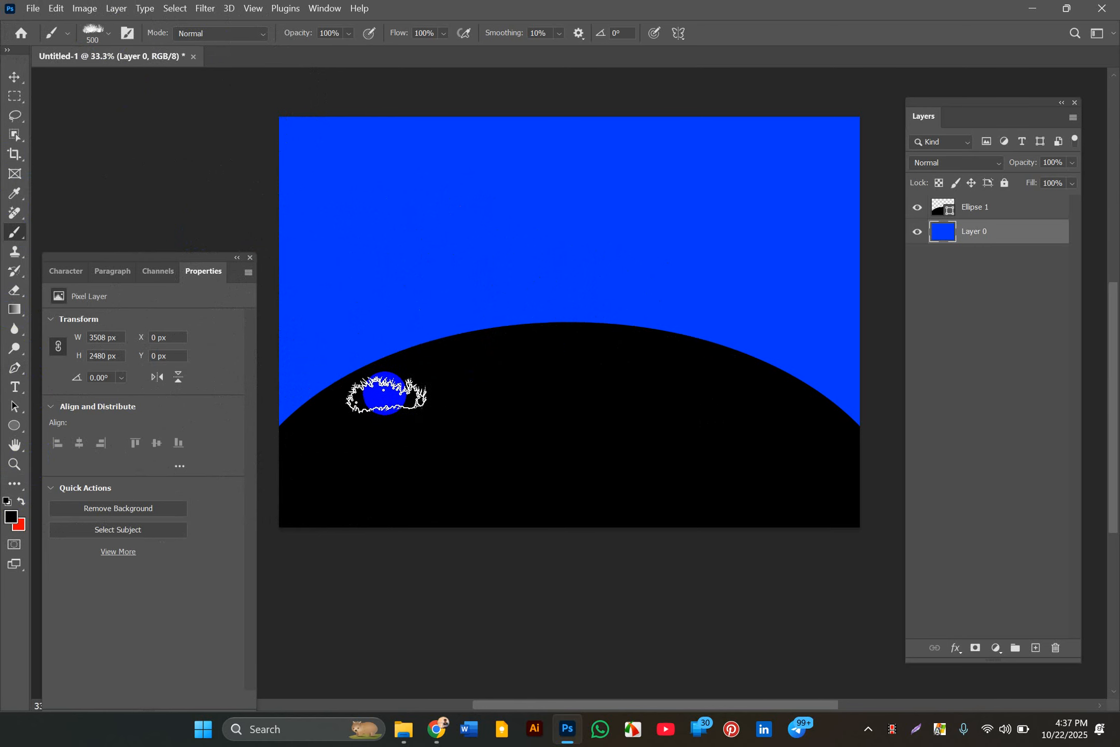
{"action": "mouse_move", "coordinate": [318, 391]}
{"action": "left_mouse_down"}
{"action": "mouse_move", "coordinate": [367, 361]}
{"action": "mouse_move", "coordinate": [388, 366]}
{"action": "mouse_move", "coordinate": [453, 340]}
{"action": "mouse_move", "coordinate": [374, 352]}
{"action": "mouse_move", "coordinate": [327, 385]}
{"action": "mouse_move", "coordinate": [293, 383]}
{"action": "mouse_move", "coordinate": [317, 362]}
{"action": "mouse_move", "coordinate": [331, 386]}
{"action": "mouse_move", "coordinate": [405, 419]}
{"action": "mouse_move", "coordinate": [395, 368]}
{"action": "mouse_move", "coordinate": [493, 328]}
{"action": "left_mouse_up"}
{"action": "mouse_move", "coordinate": [745, 347]}
{"action": "left_mouse_down"}
{"action": "mouse_move", "coordinate": [746, 390]}
{"action": "mouse_move", "coordinate": [799, 362]}
{"action": "mouse_move", "coordinate": [846, 438]}
{"action": "mouse_move", "coordinate": [841, 409]}
{"action": "mouse_move", "coordinate": [846, 445]}
{"action": "mouse_move", "coordinate": [815, 401]}
{"action": "mouse_move", "coordinate": [830, 370]}
{"action": "mouse_move", "coordinate": [835, 390]}
{"action": "mouse_move", "coordinate": [733, 330]}
{"action": "mouse_move", "coordinate": [774, 363]}
{"action": "left_mouse_up"}
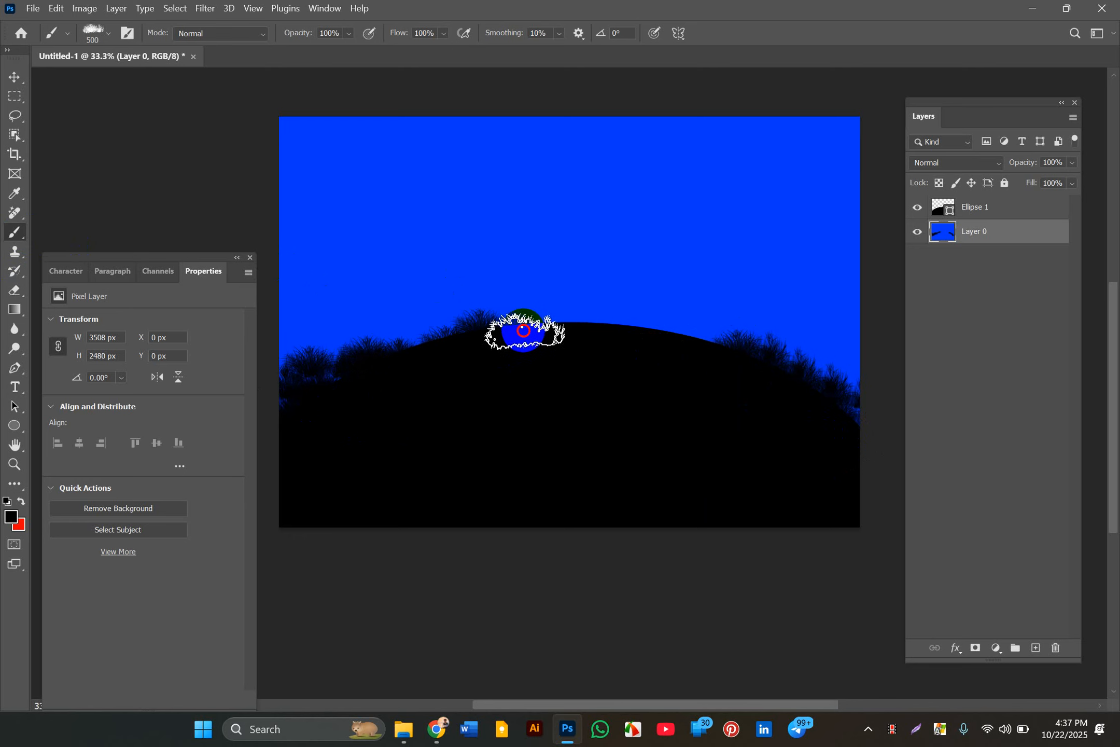
- Enlarge the grass brush to 1200 px and stamp taller grass on the left slope and right end of the hill
{"action": "key", "text": "bracketright"}
{"action": "key", "text": "bracketright"}
{"action": "key", "text": "bracketright"}
{"action": "key", "text": "bracketright"}
{"action": "key", "text": "bracketright"}
{"action": "key", "text": "bracketright"}
{"action": "key", "text": "bracketright"}
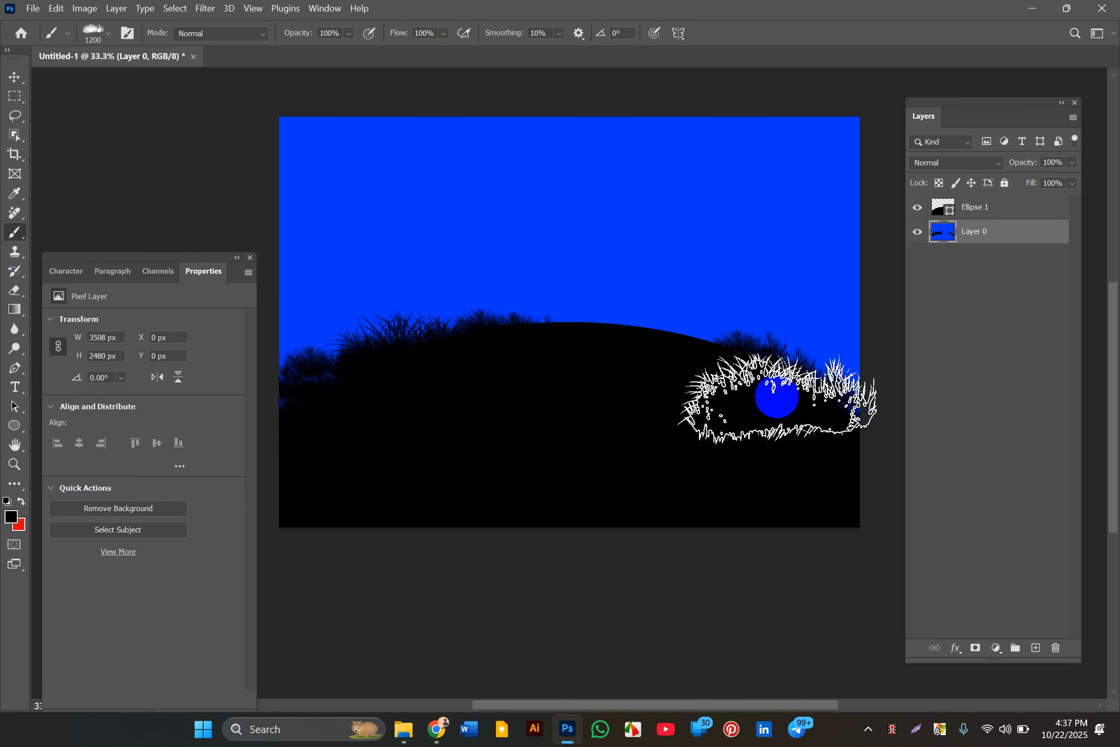
{"action": "left_click", "coordinate": [834, 368]}
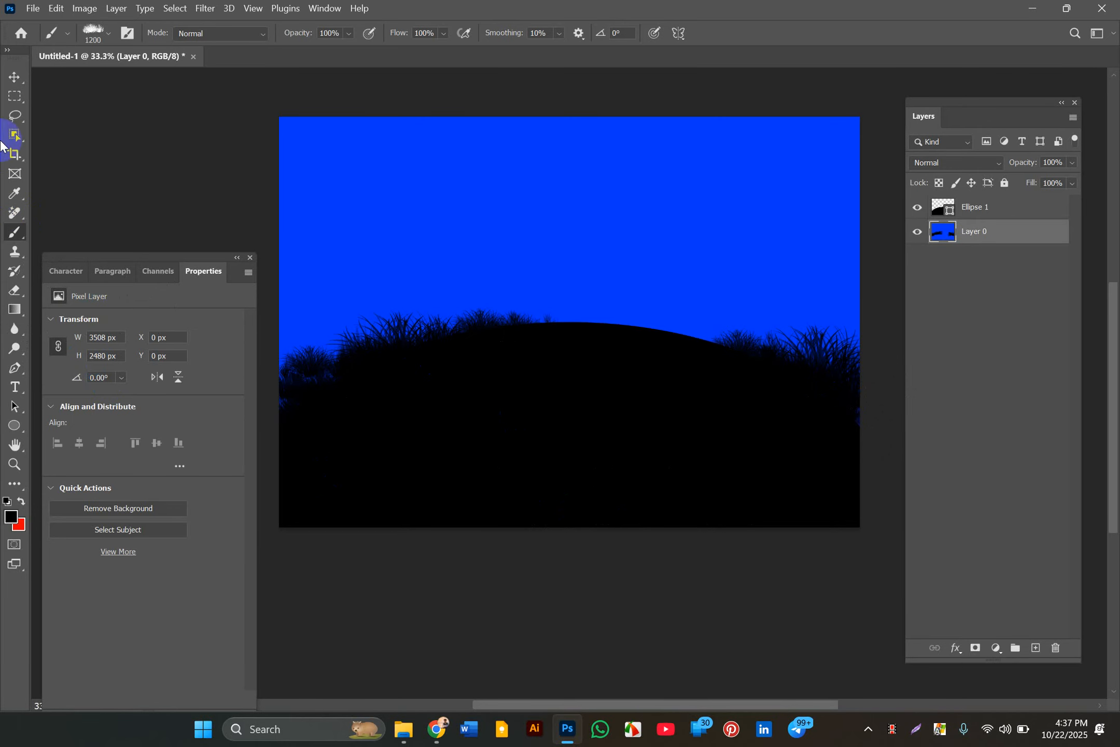
- Reopen the Brush tool's presets and collapse the Grass Photoshop Brushes 4 group
{"action": "left_click", "coordinate": [10, 77]}
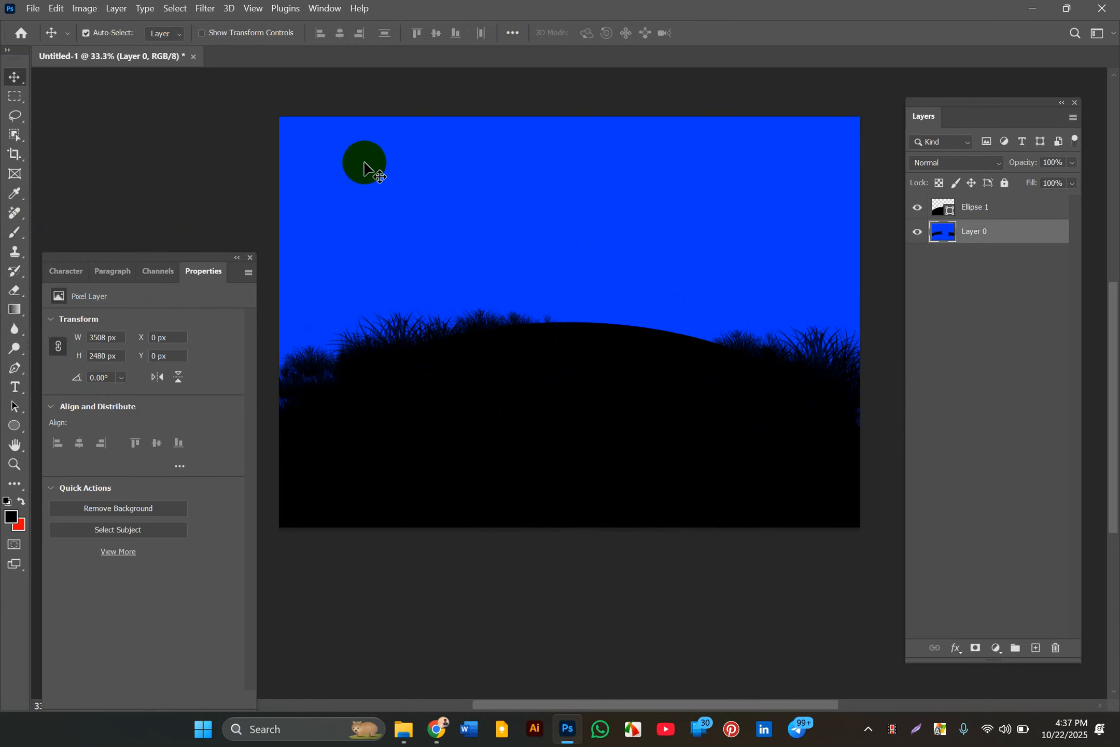
{"action": "left_click", "coordinate": [11, 237]}
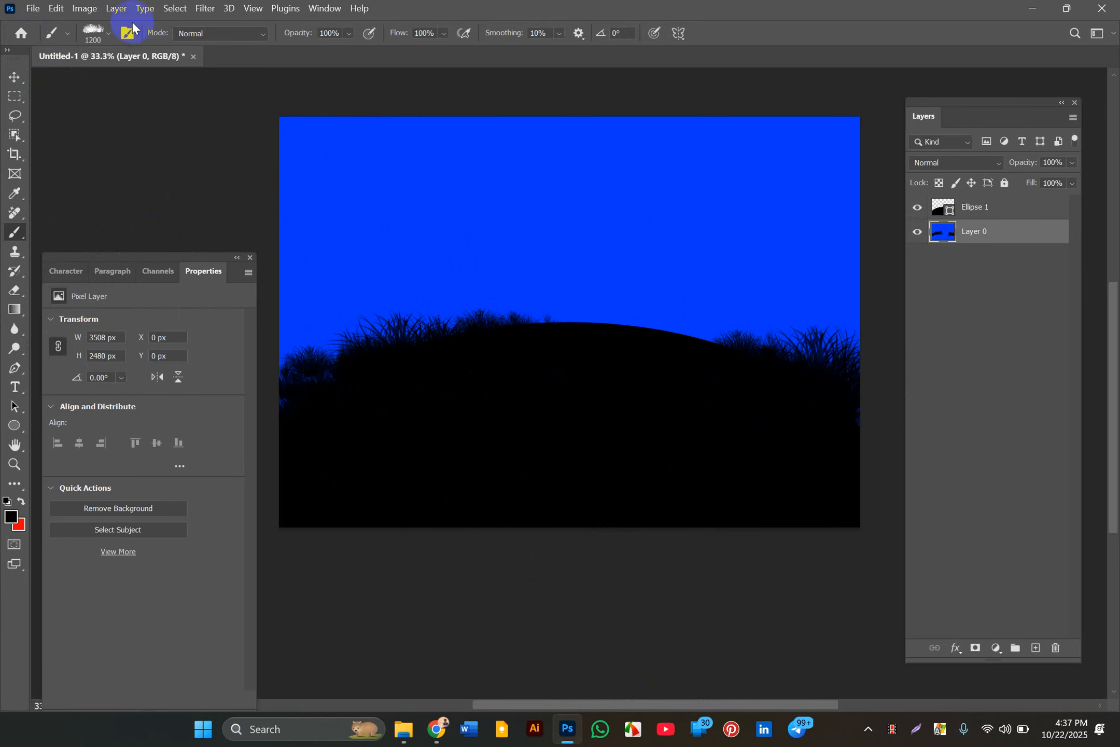
{"action": "left_click", "coordinate": [108, 31]}
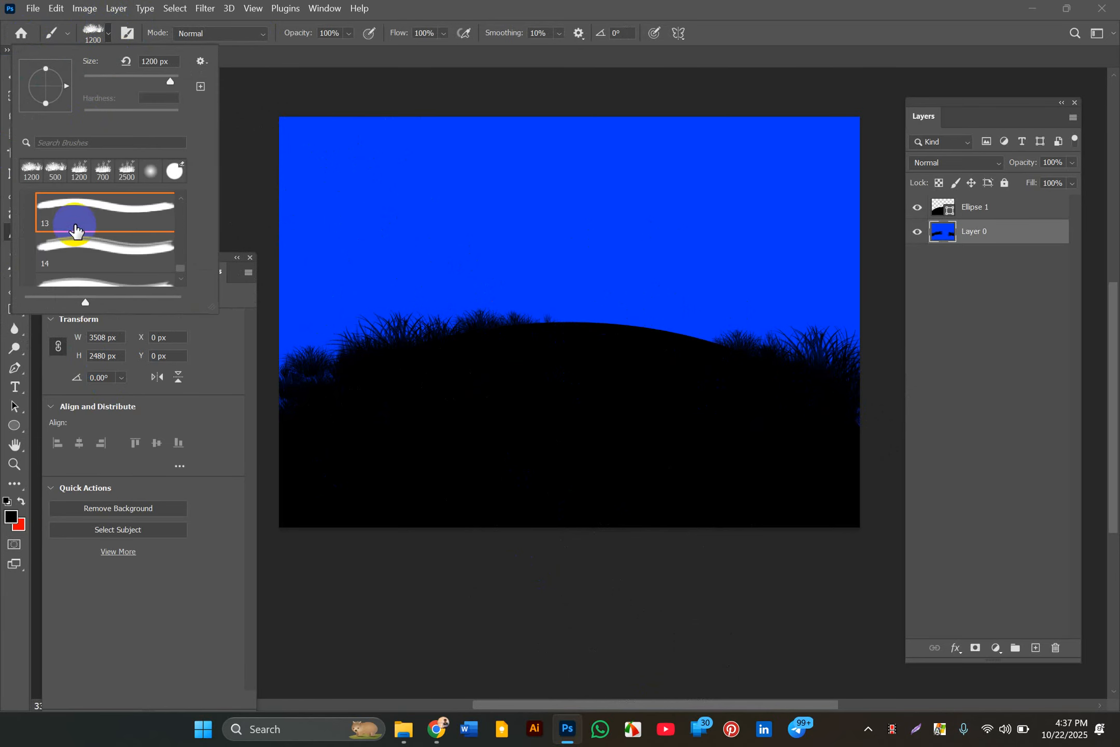
{"action": "scroll", "coordinate": [75, 229], "scroll_direction": "up", "scroll_amount": 2}
{"action": "scroll", "coordinate": [75, 230], "scroll_direction": "up", "scroll_amount": 7}
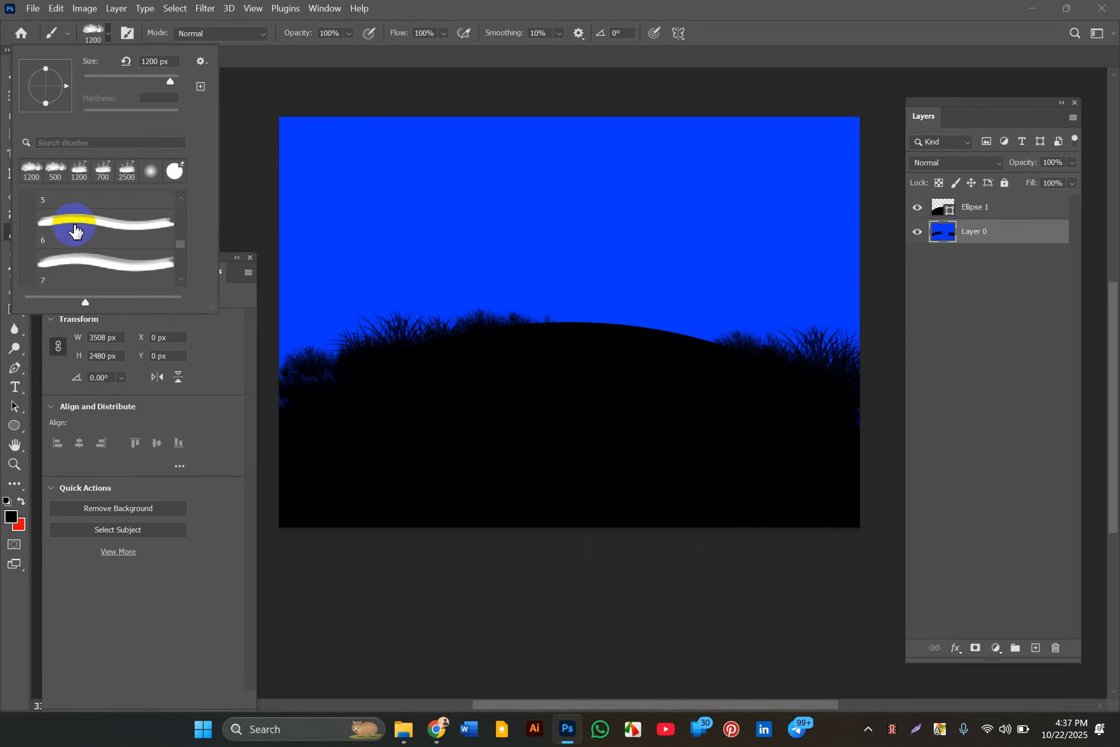
{"action": "scroll", "coordinate": [75, 230], "scroll_direction": "up", "scroll_amount": 4}
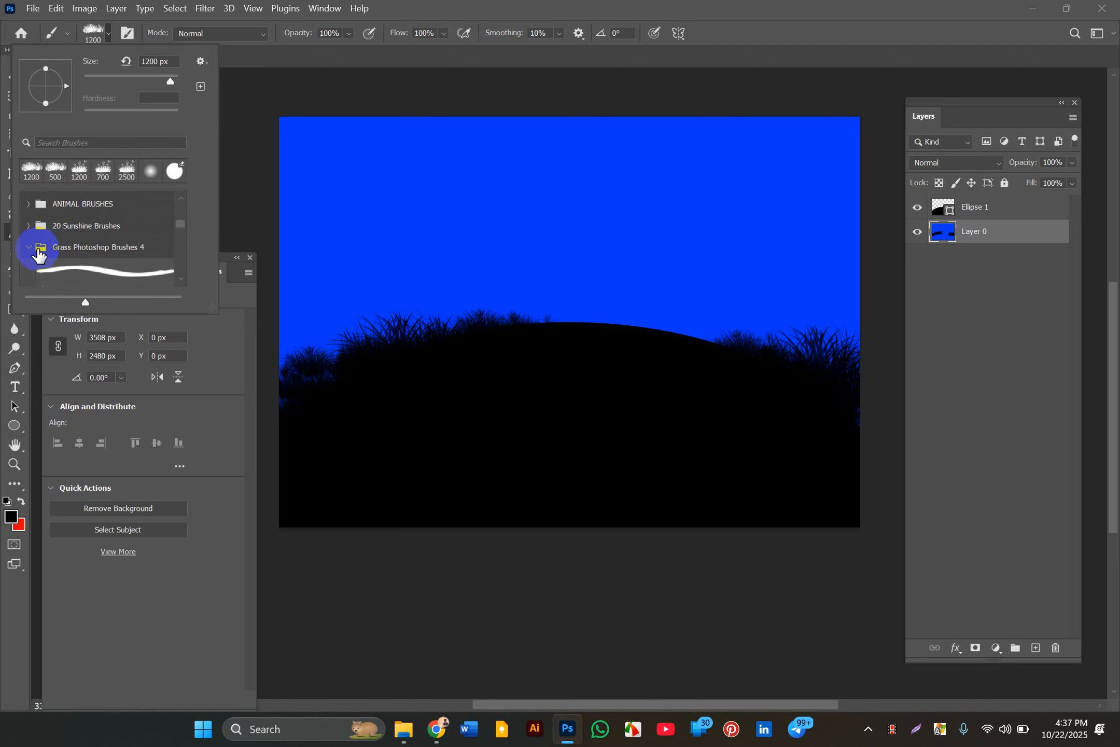
{"action": "left_click", "coordinate": [28, 248]}
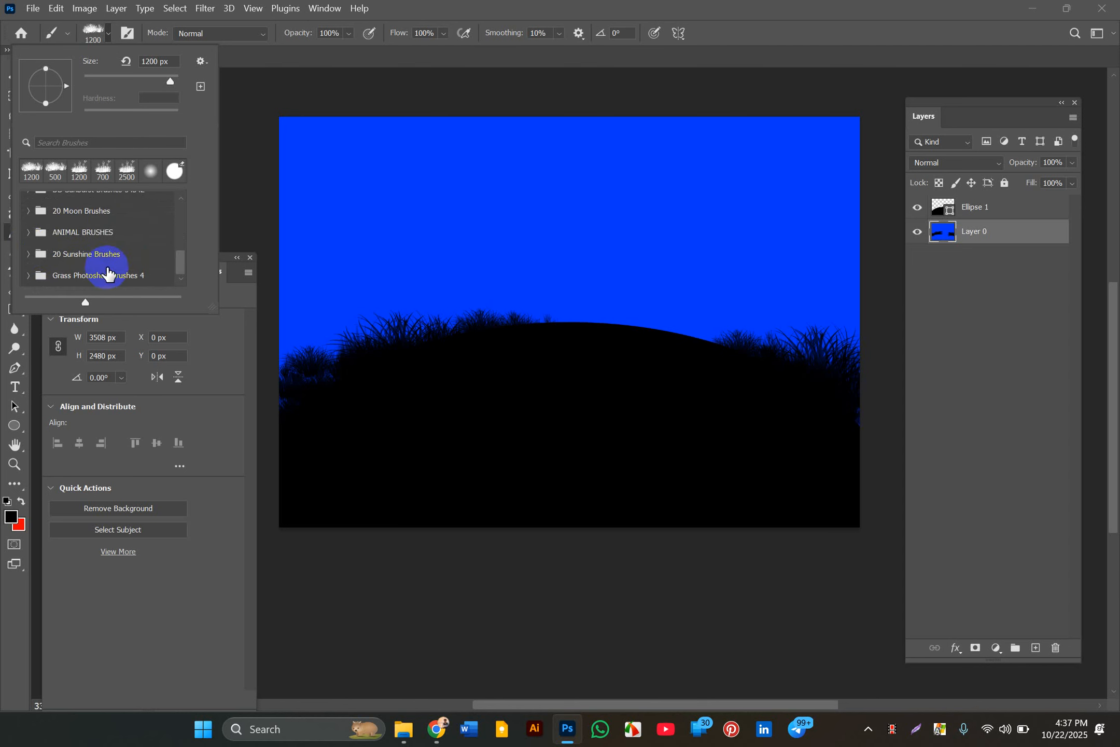
- Look through the installed brush groups and expand the 20 People Brushes group
{"action": "scroll", "coordinate": [110, 263], "scroll_direction": "up", "scroll_amount": 1}
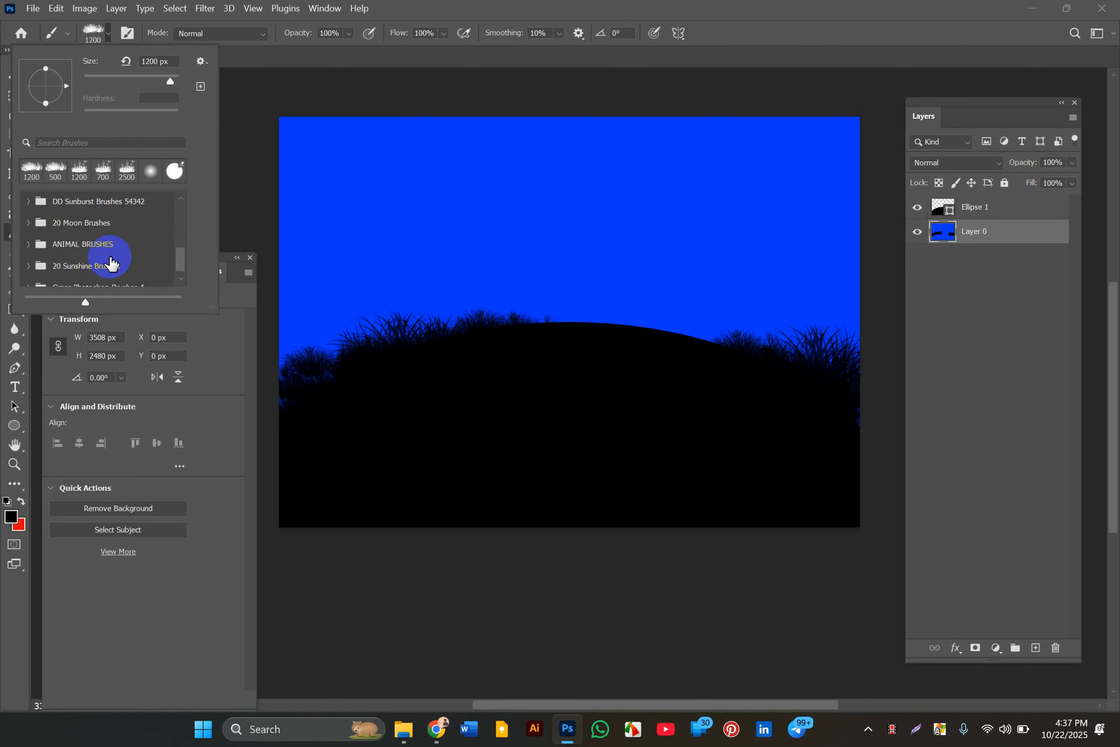
{"action": "scroll", "coordinate": [93, 243], "scroll_direction": "up", "scroll_amount": 1}
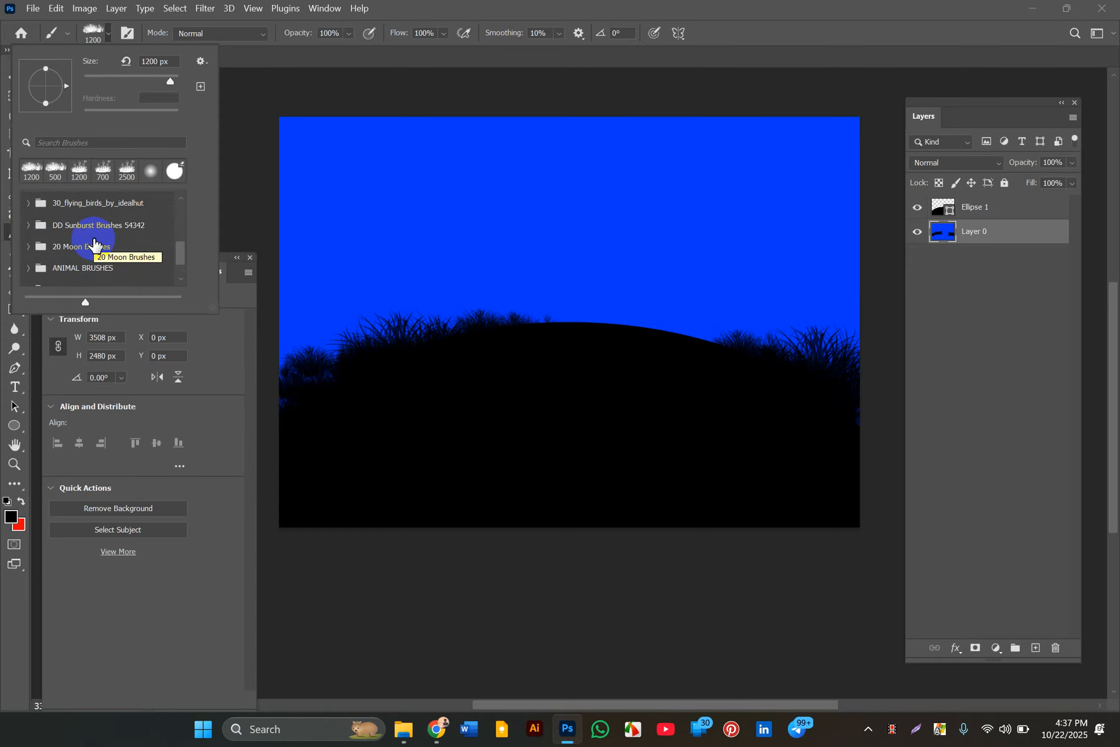
{"action": "scroll", "coordinate": [68, 205], "scroll_direction": "up", "scroll_amount": 1}
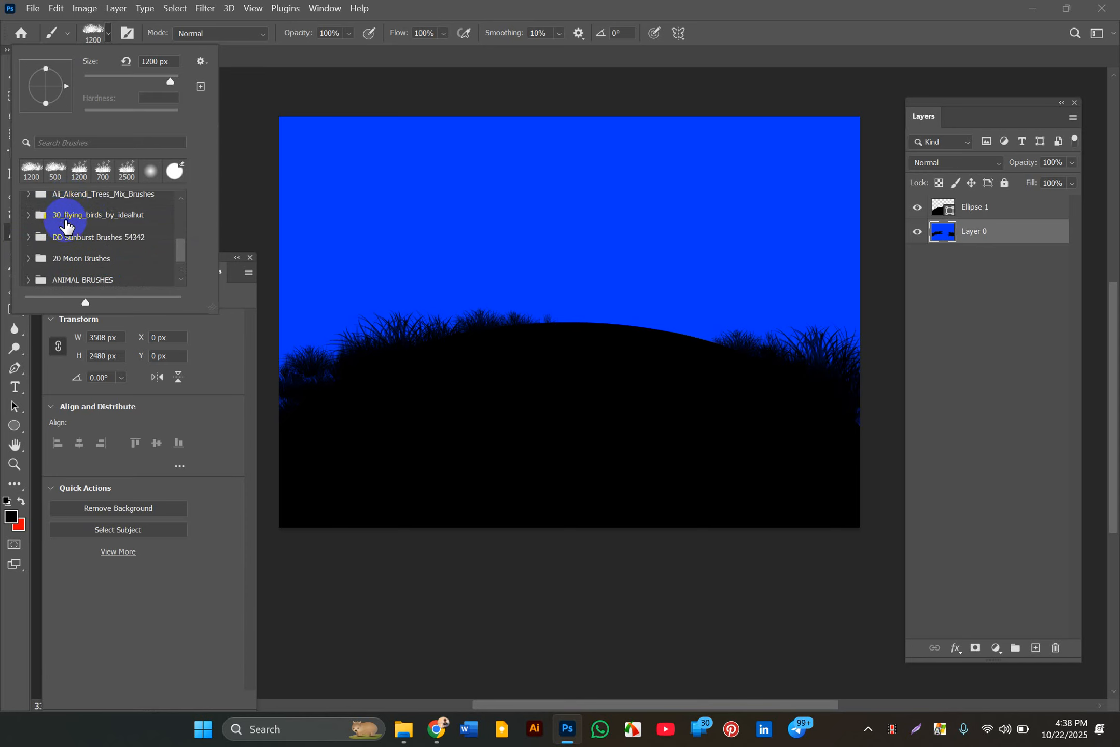
{"action": "scroll", "coordinate": [68, 228], "scroll_direction": "up", "scroll_amount": 1}
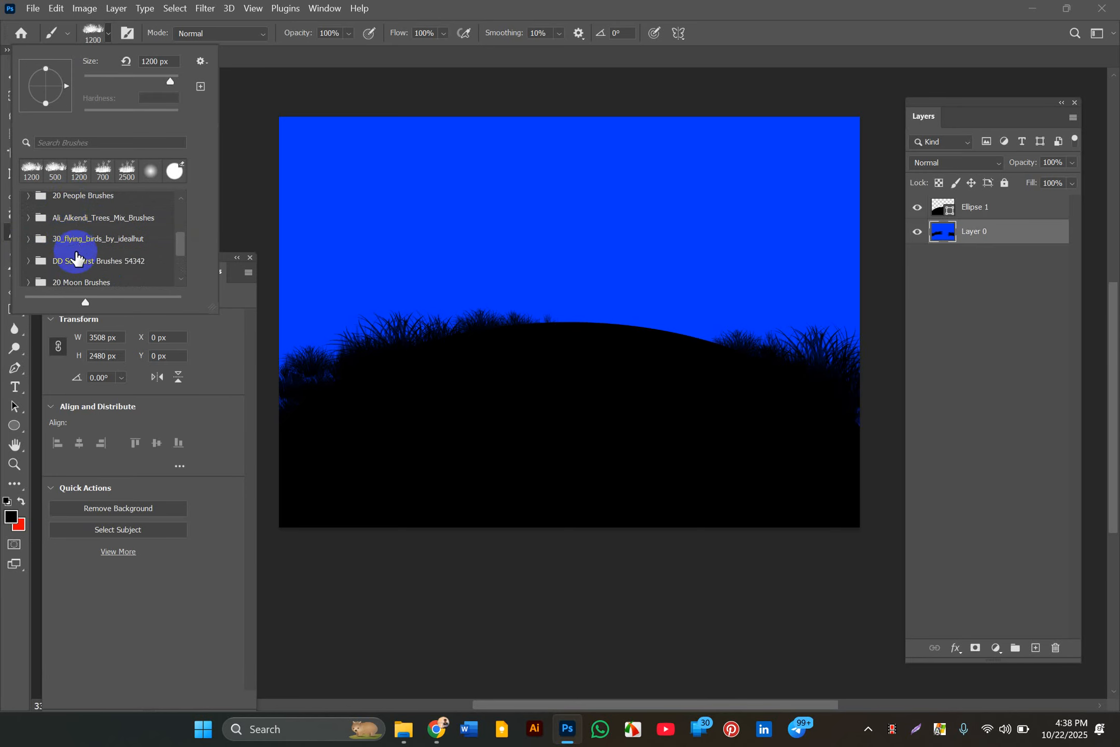
{"action": "scroll", "coordinate": [77, 258], "scroll_direction": "up", "scroll_amount": 1}
{"action": "scroll", "coordinate": [106, 226], "scroll_direction": "up", "scroll_amount": 1}
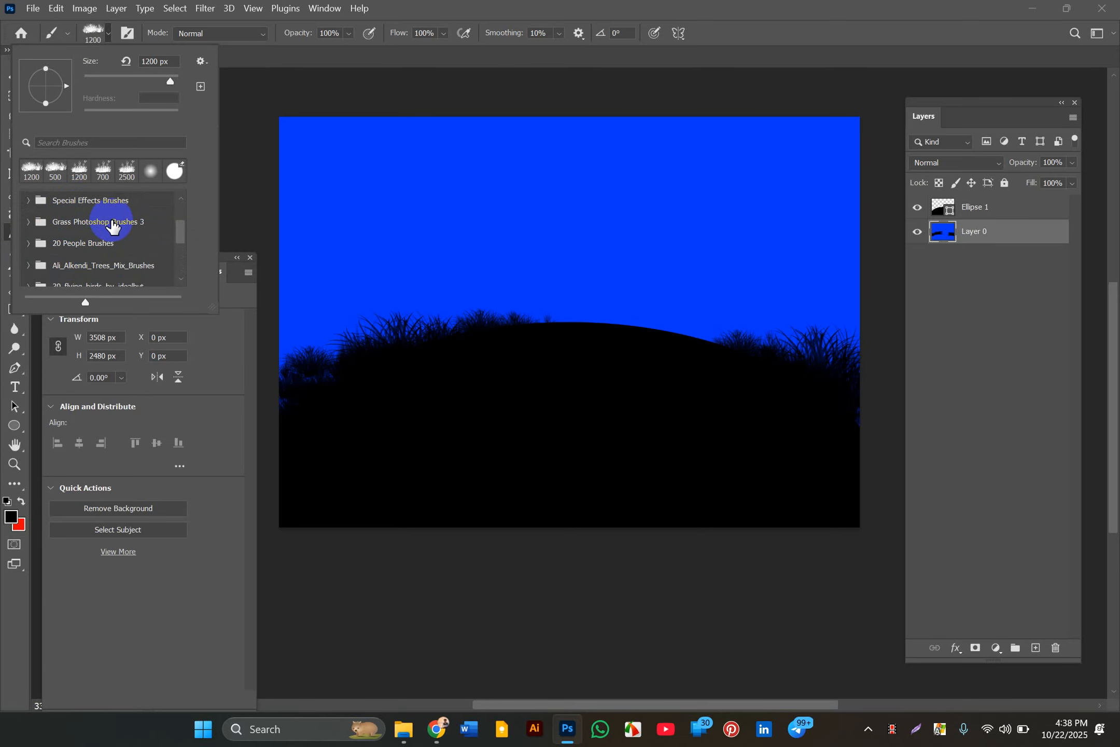
{"action": "scroll", "coordinate": [113, 226], "scroll_direction": "up", "scroll_amount": 1}
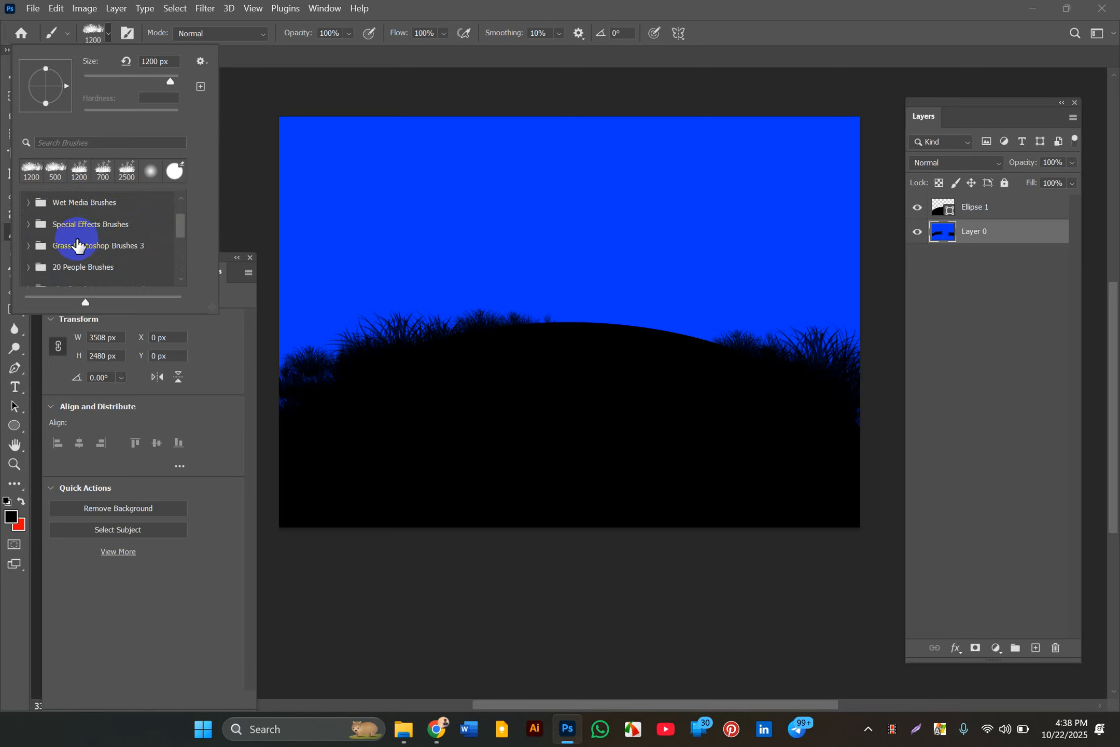
{"action": "scroll", "coordinate": [78, 245], "scroll_direction": "up", "scroll_amount": 2}
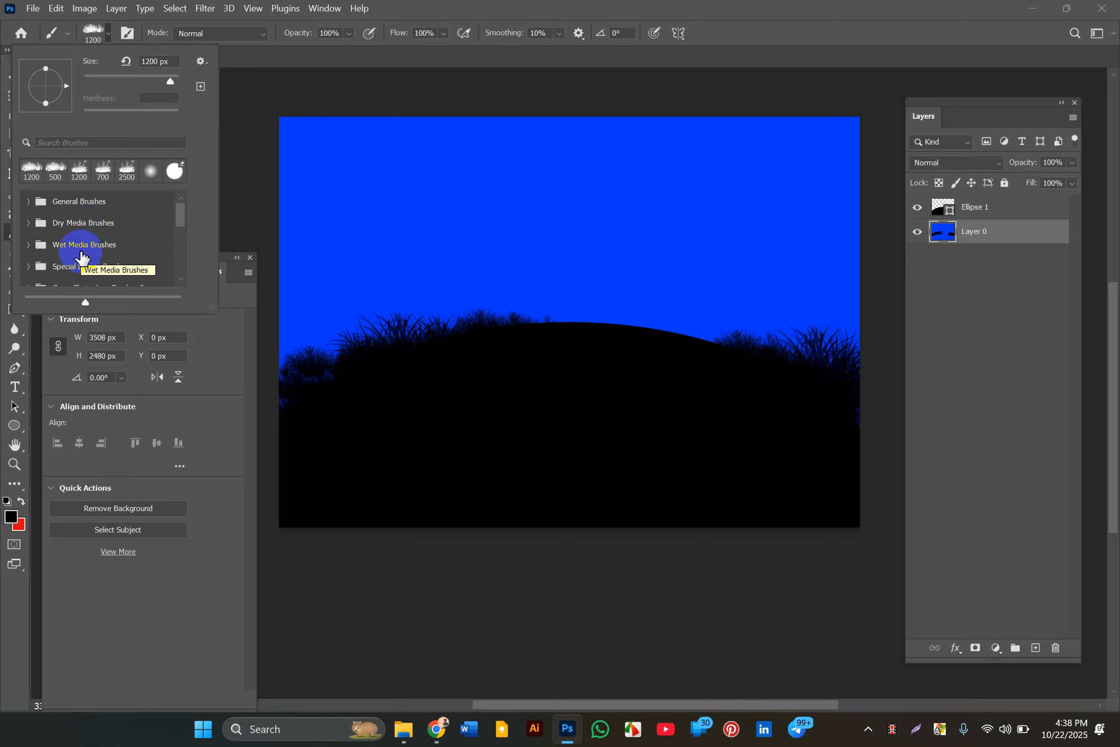
{"action": "scroll", "coordinate": [81, 254], "scroll_direction": "down", "scroll_amount": 1}
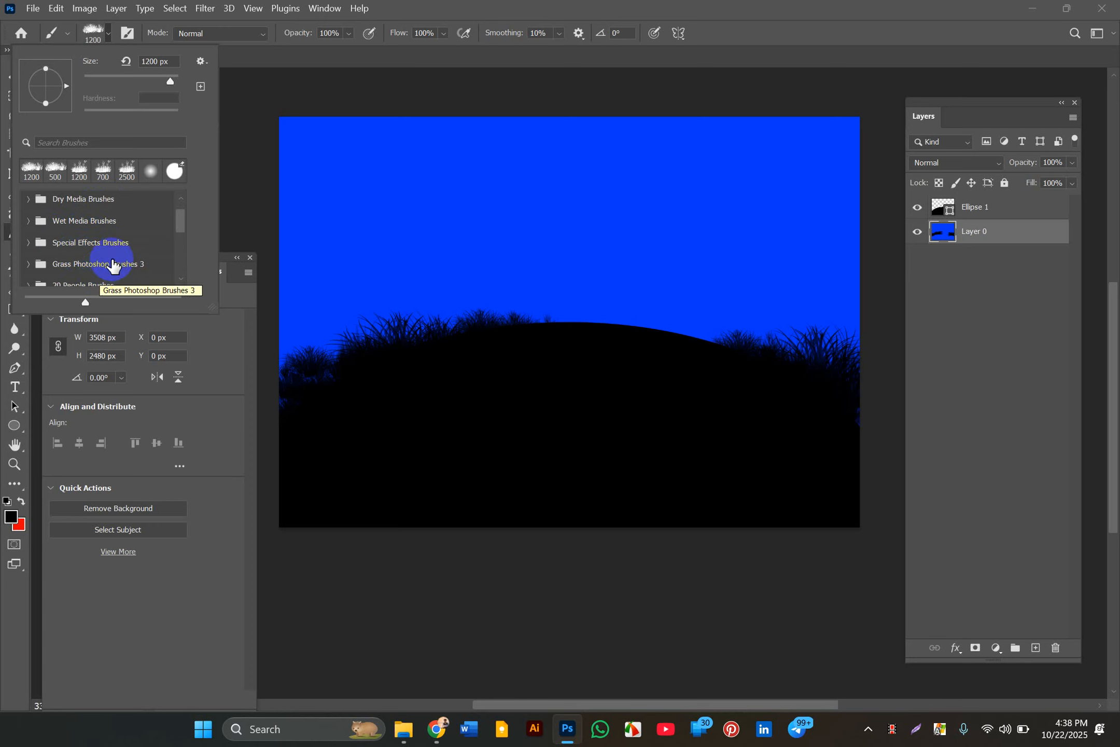
{"action": "scroll", "coordinate": [67, 275], "scroll_direction": "down", "scroll_amount": 1}
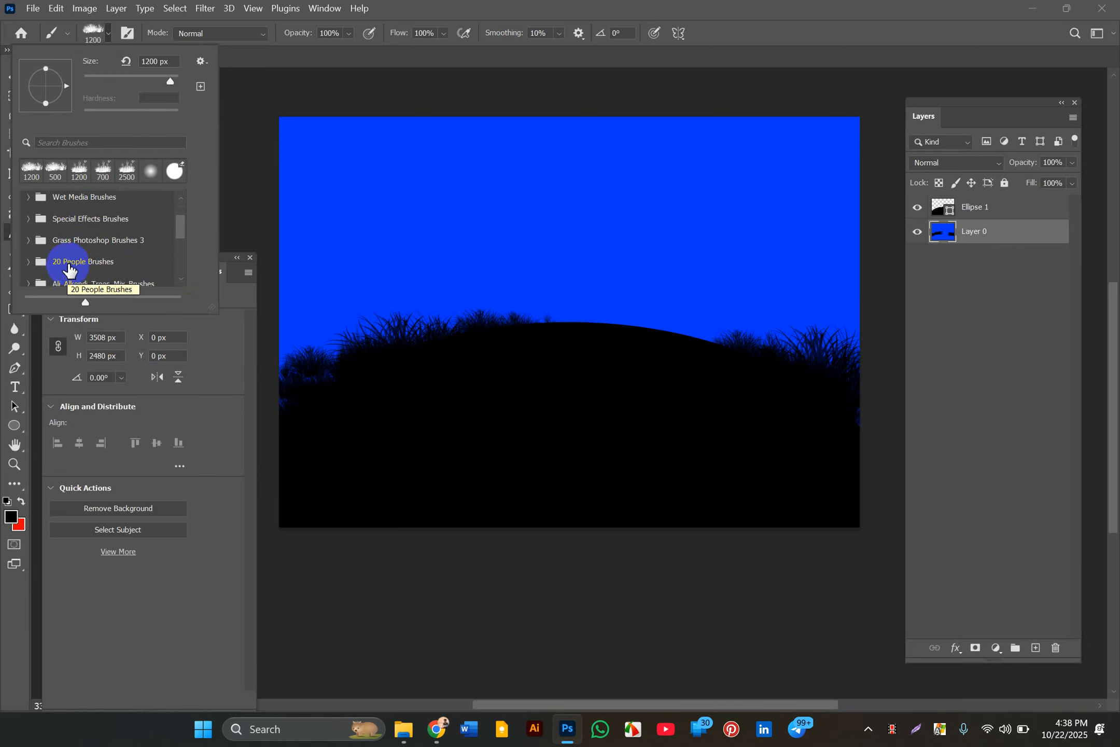
{"action": "left_click", "coordinate": [24, 264]}
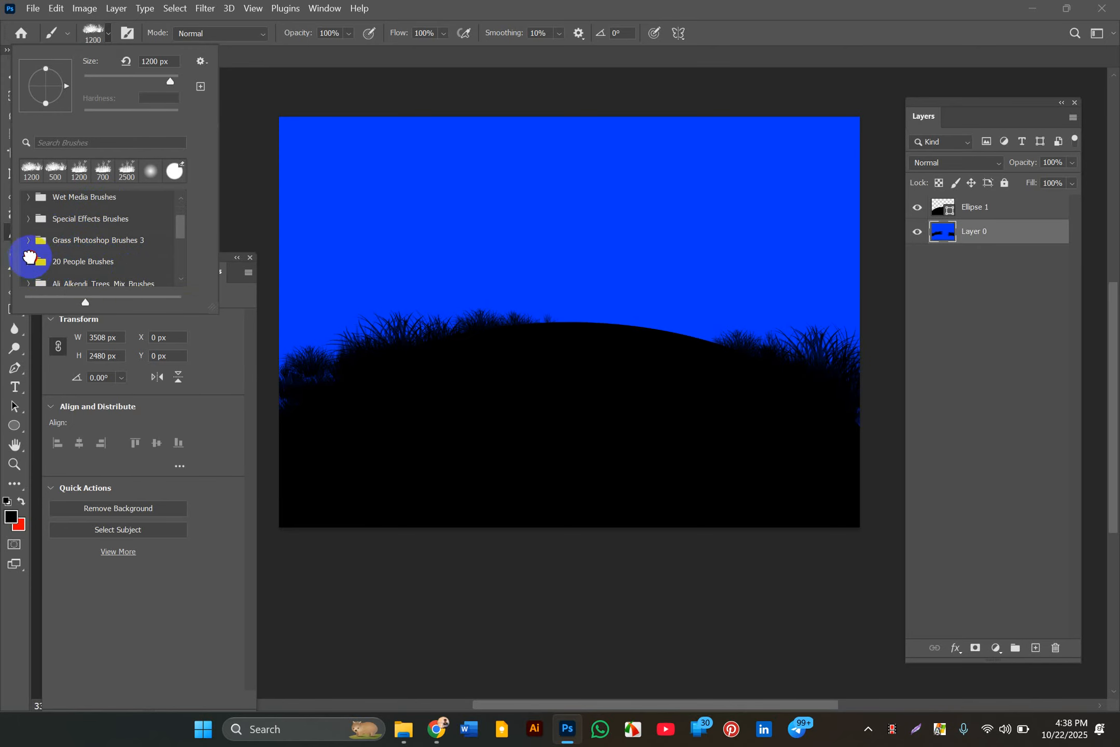
{"action": "left_click_drag", "start_coordinate": [30, 256], "coordinate": [97, 267]}
{"action": "left_click", "coordinate": [27, 263]}
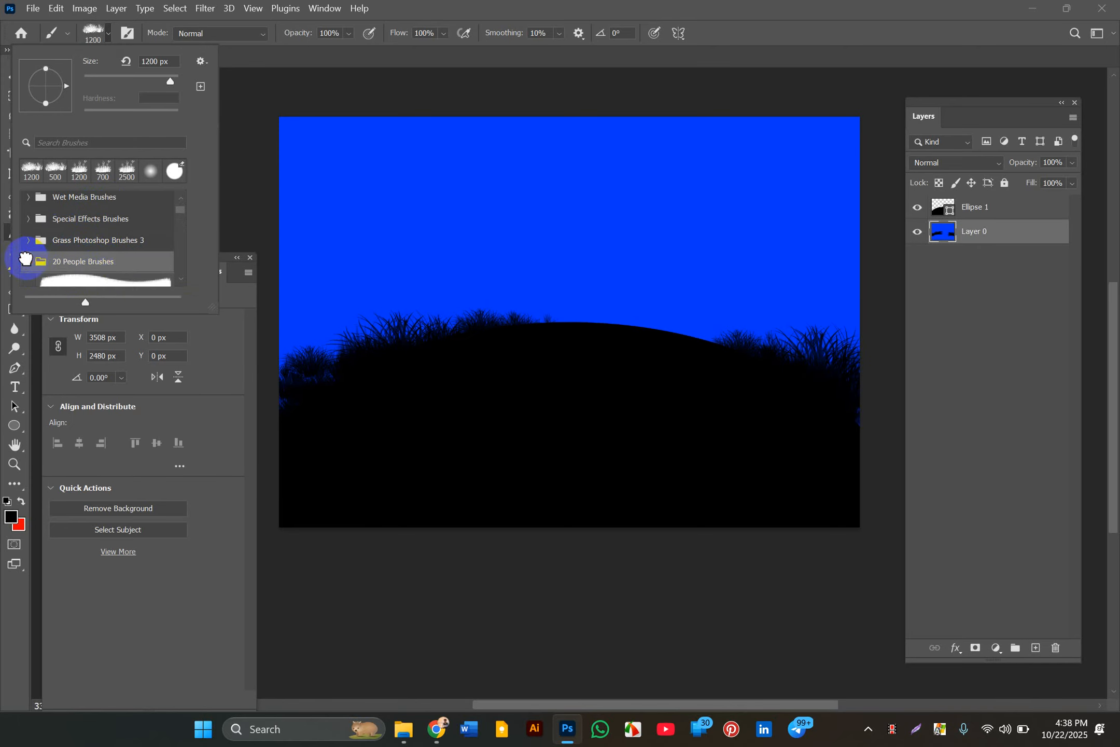
- Preview the 20 People Brushes over the canvas one by one, from People - Couple 1 to People - Couple 5
{"action": "left_click", "coordinate": [93, 269]}
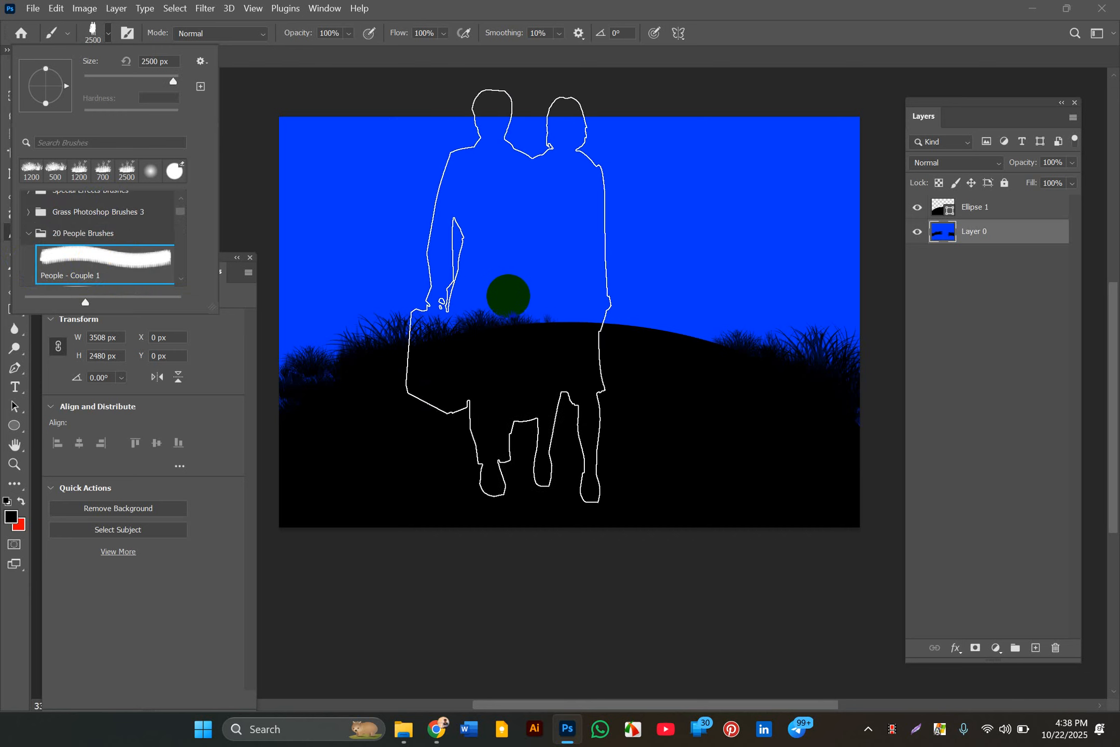
{"action": "left_click", "coordinate": [100, 272]}
{"action": "left_click", "coordinate": [97, 268]}
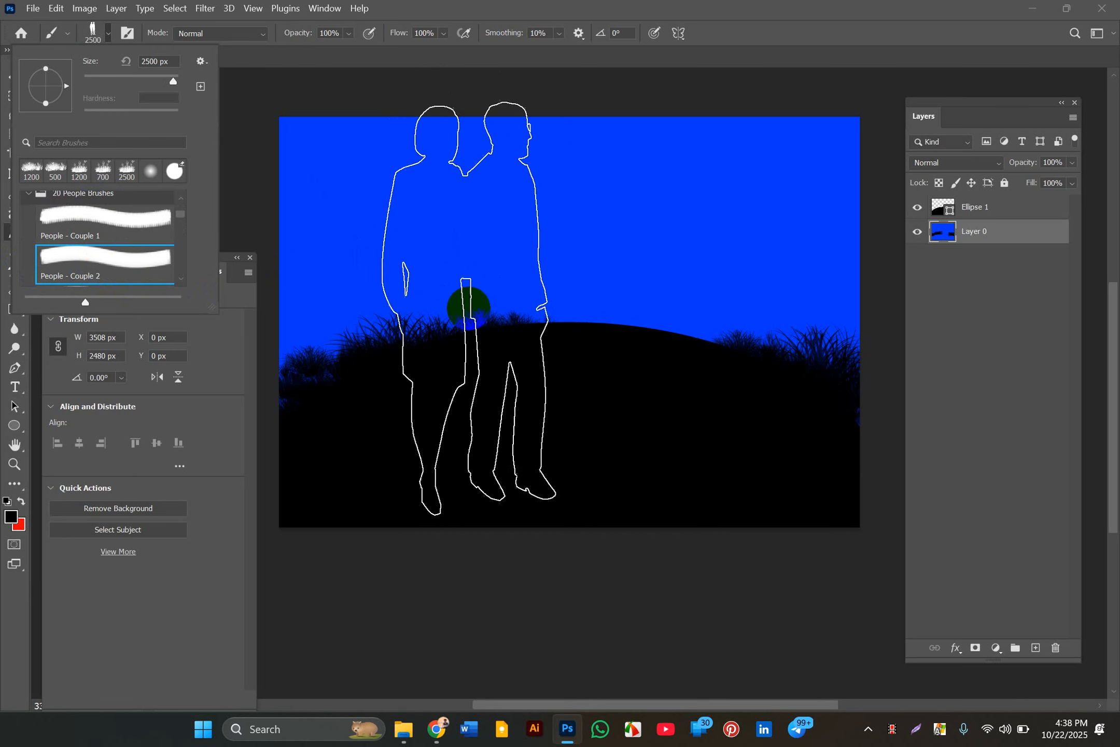
{"action": "scroll", "coordinate": [120, 272], "scroll_direction": "down", "scroll_amount": 1}
{"action": "scroll", "coordinate": [118, 274], "scroll_direction": "down", "scroll_amount": 1}
{"action": "left_click", "coordinate": [122, 262]}
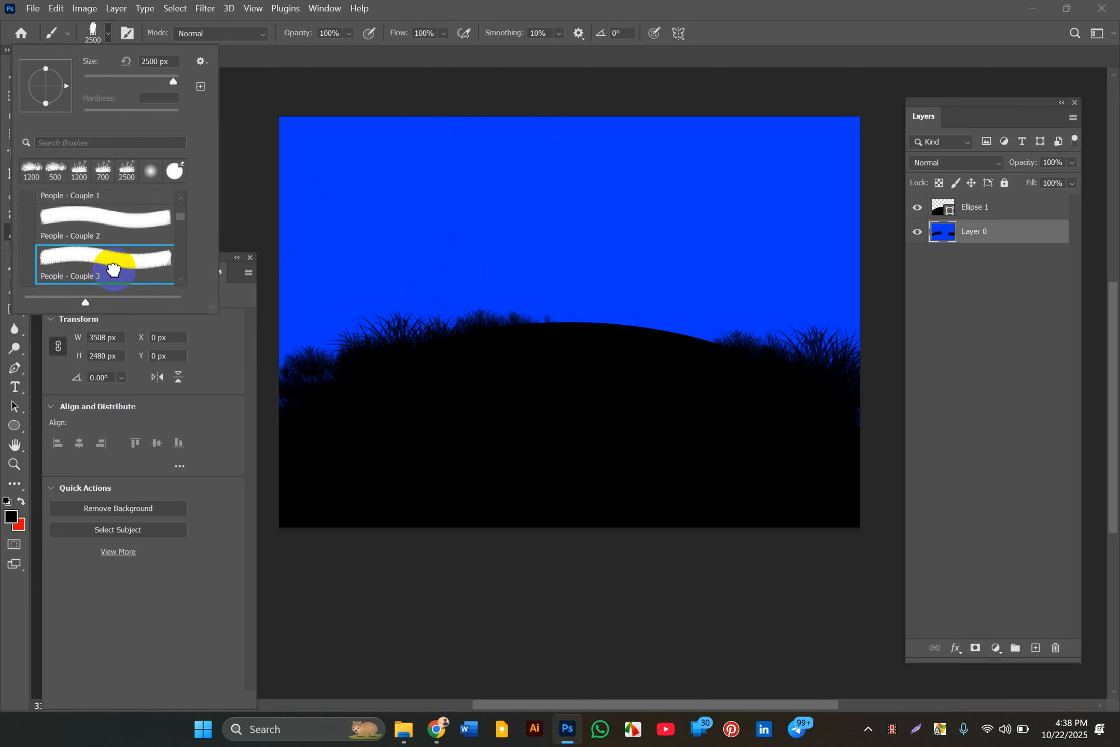
{"action": "scroll", "coordinate": [140, 254], "scroll_direction": "down", "scroll_amount": 1}
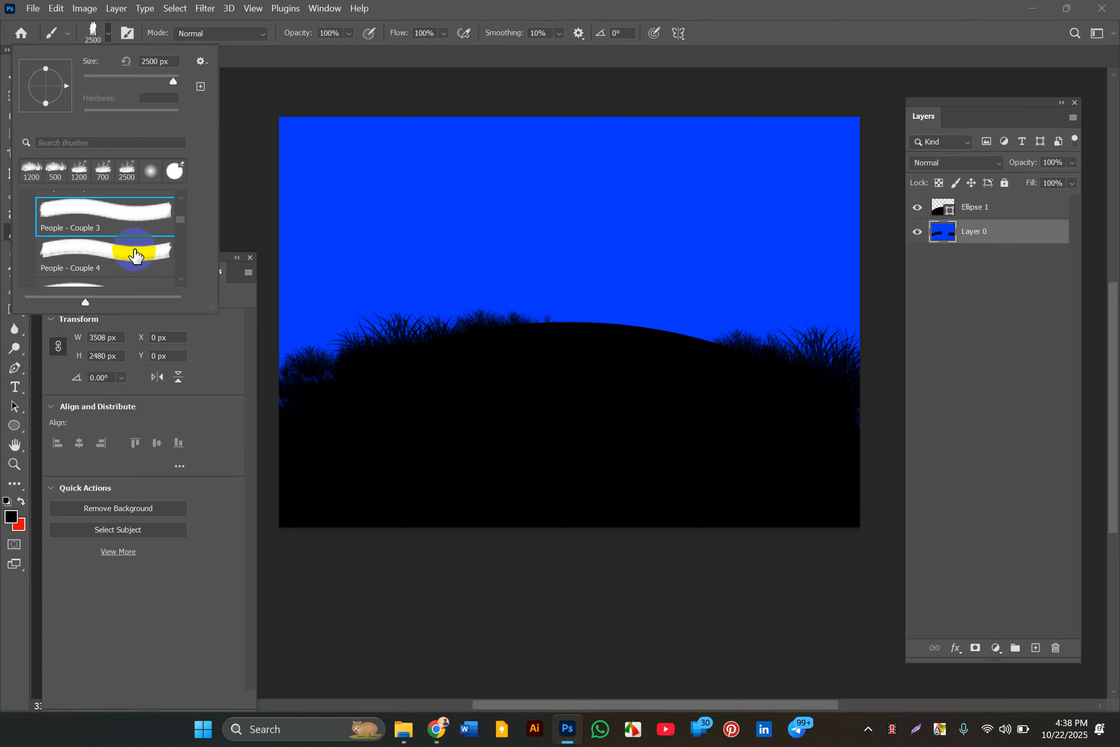
{"action": "left_click", "coordinate": [134, 254]}
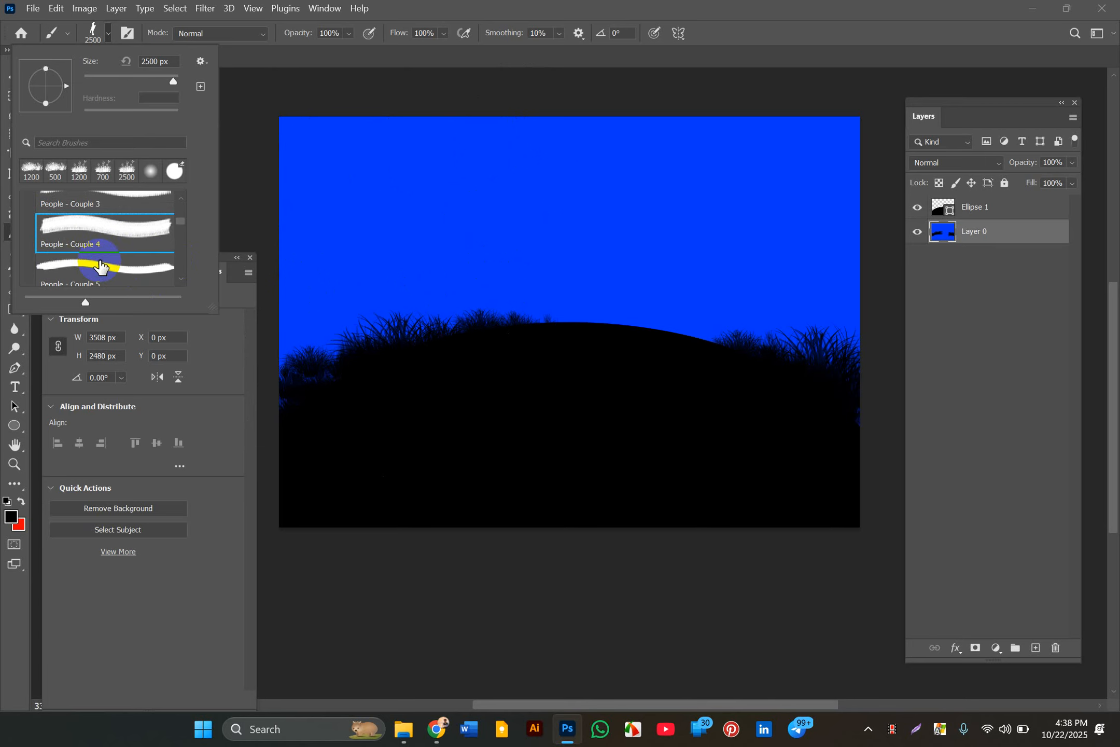
{"action": "right_click", "coordinate": [106, 261]}
{"action": "scroll", "coordinate": [75, 270], "scroll_direction": "down", "scroll_amount": 1}
{"action": "left_click", "coordinate": [74, 269]}
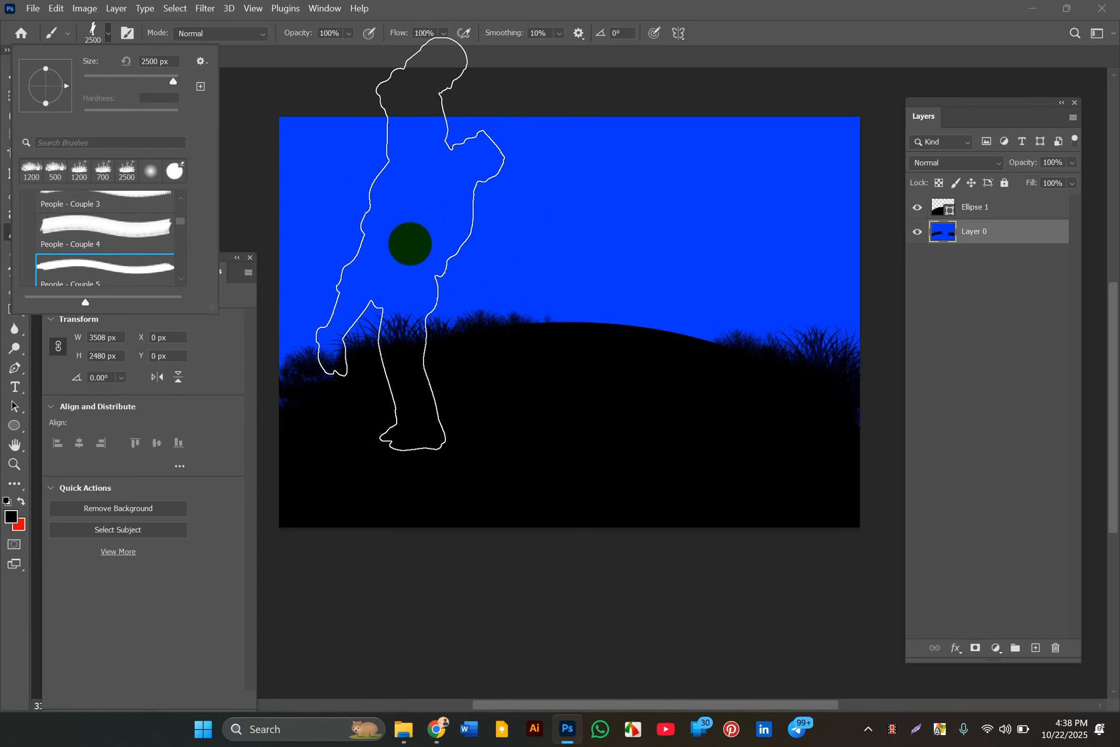
{"action": "scroll", "coordinate": [153, 262], "scroll_direction": "down", "scroll_amount": 1}
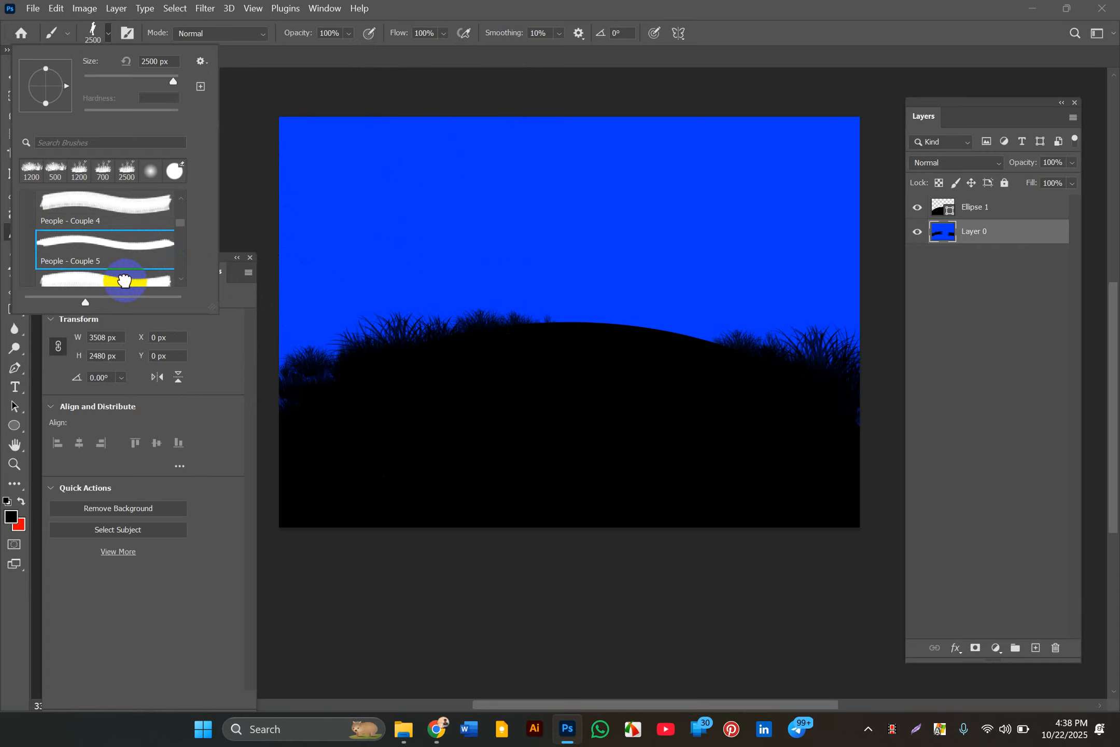
- Compare the brushes People - Couple 6 to People - Couple 9 and choose People - Couple 8
{"action": "scroll", "coordinate": [125, 220], "scroll_direction": "down", "scroll_amount": 1}
{"action": "left_click", "coordinate": [126, 223]}
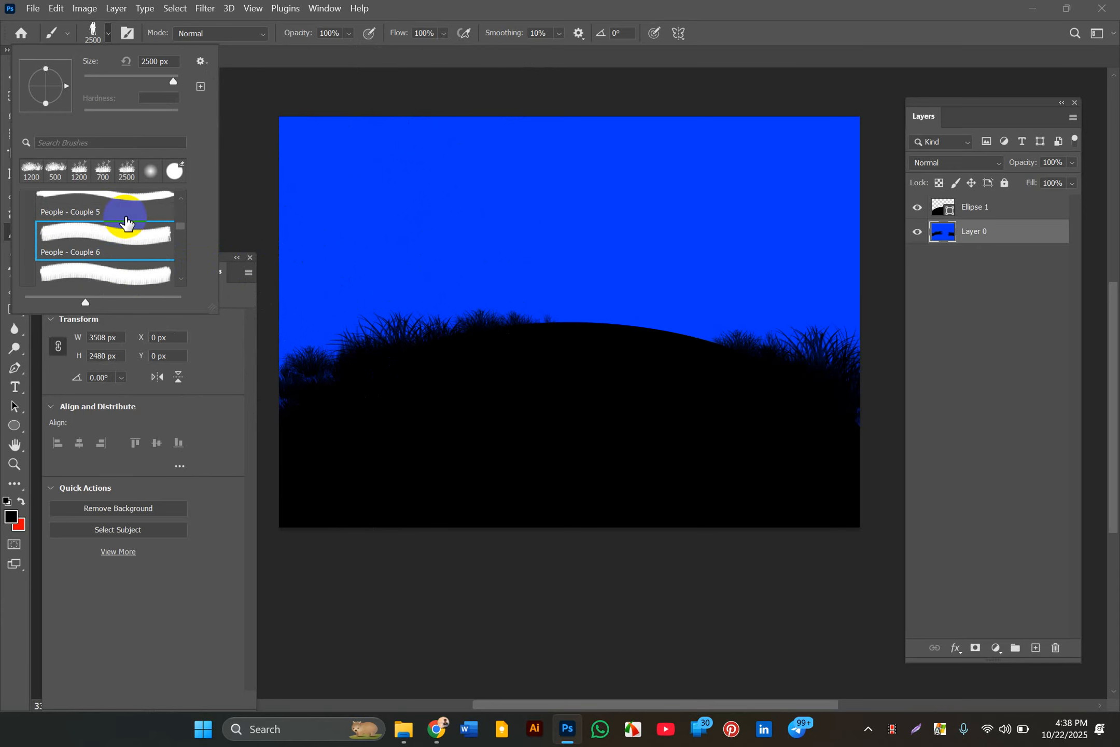
{"action": "left_click", "coordinate": [113, 275]}
{"action": "scroll", "coordinate": [107, 280], "scroll_direction": "down", "scroll_amount": 1}
{"action": "left_click", "coordinate": [155, 269]}
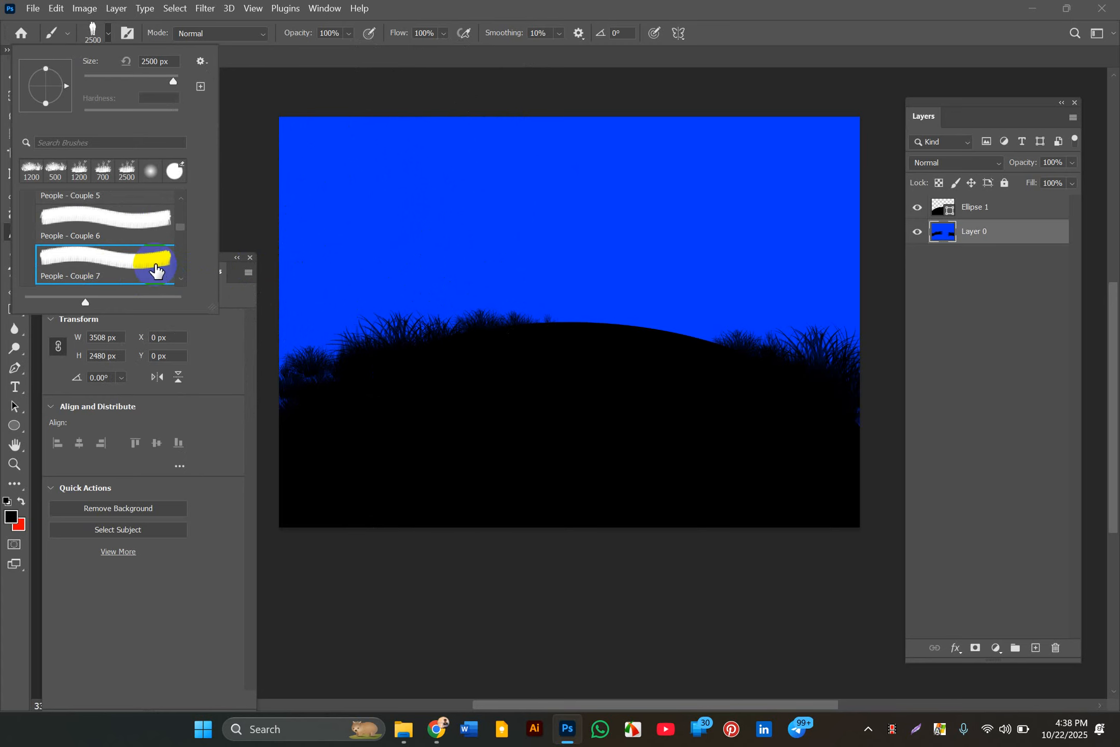
{"action": "scroll", "coordinate": [156, 270], "scroll_direction": "down", "scroll_amount": 1}
{"action": "left_click", "coordinate": [142, 256]}
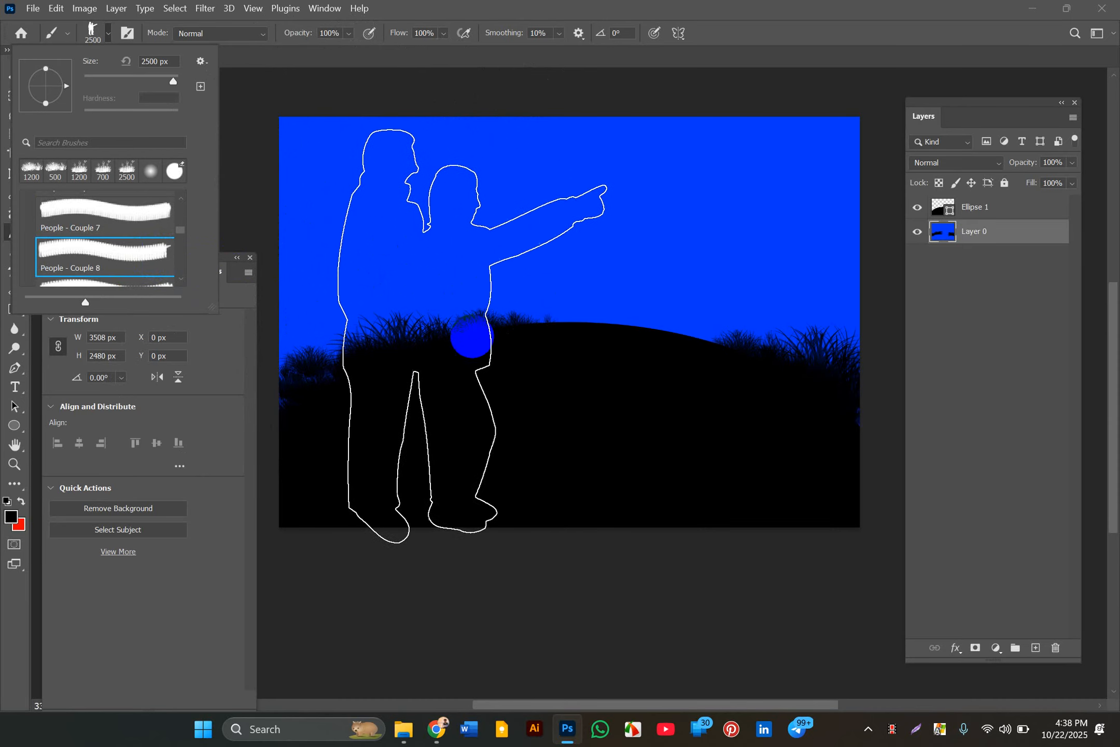
{"action": "left_click", "coordinate": [130, 265]}
{"action": "scroll", "coordinate": [130, 264], "scroll_direction": "down", "scroll_amount": 1}
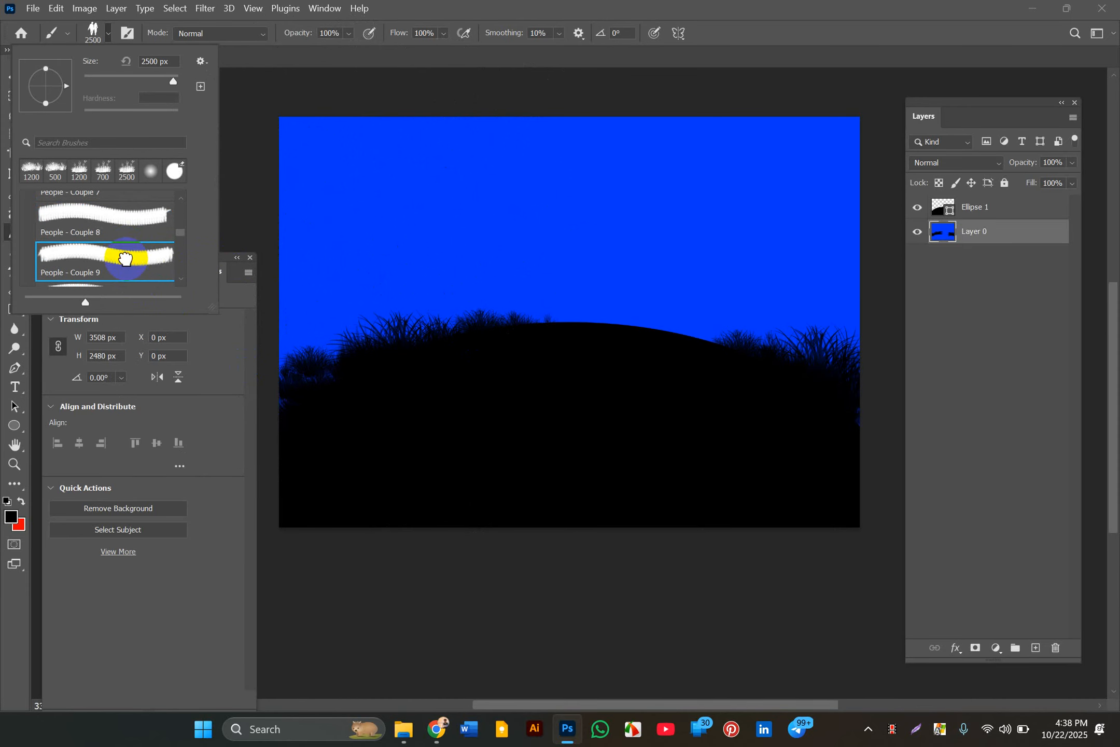
{"action": "left_click", "coordinate": [150, 215]}
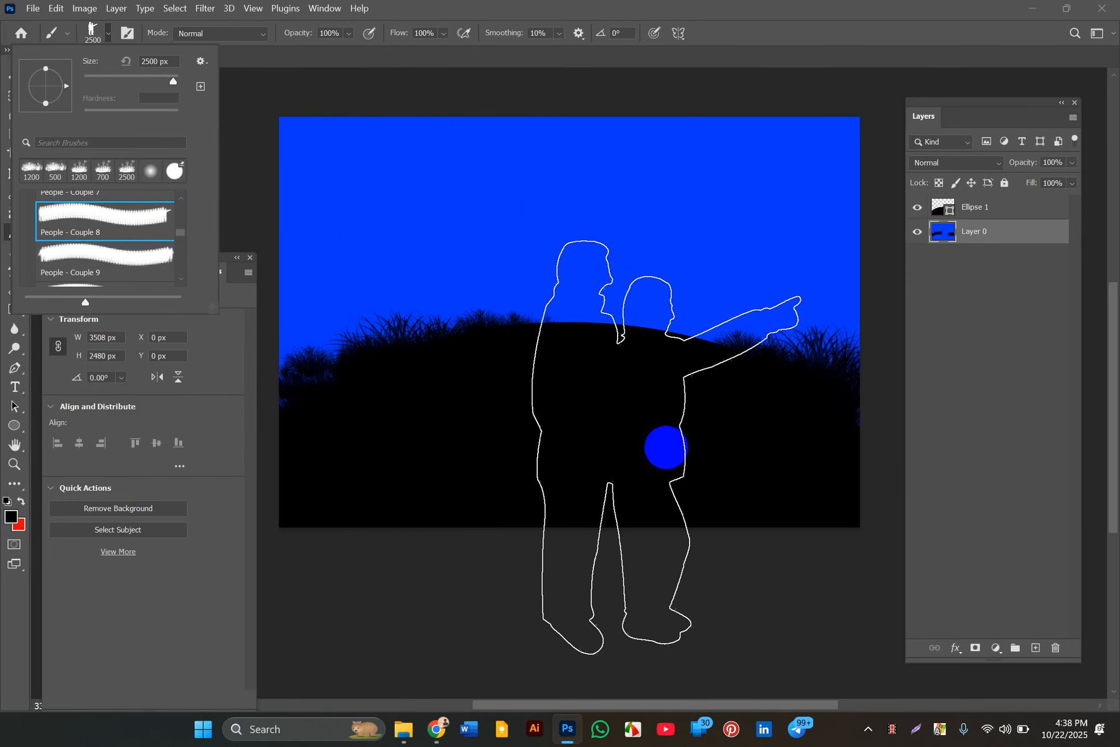
- Add a new layer above Layer 0 and stamp the black couple silhouette at 1000 px on the hill's left slope
{"action": "left_click", "coordinate": [1050, 647]}
{"action": "left_click", "coordinate": [1036, 647]}
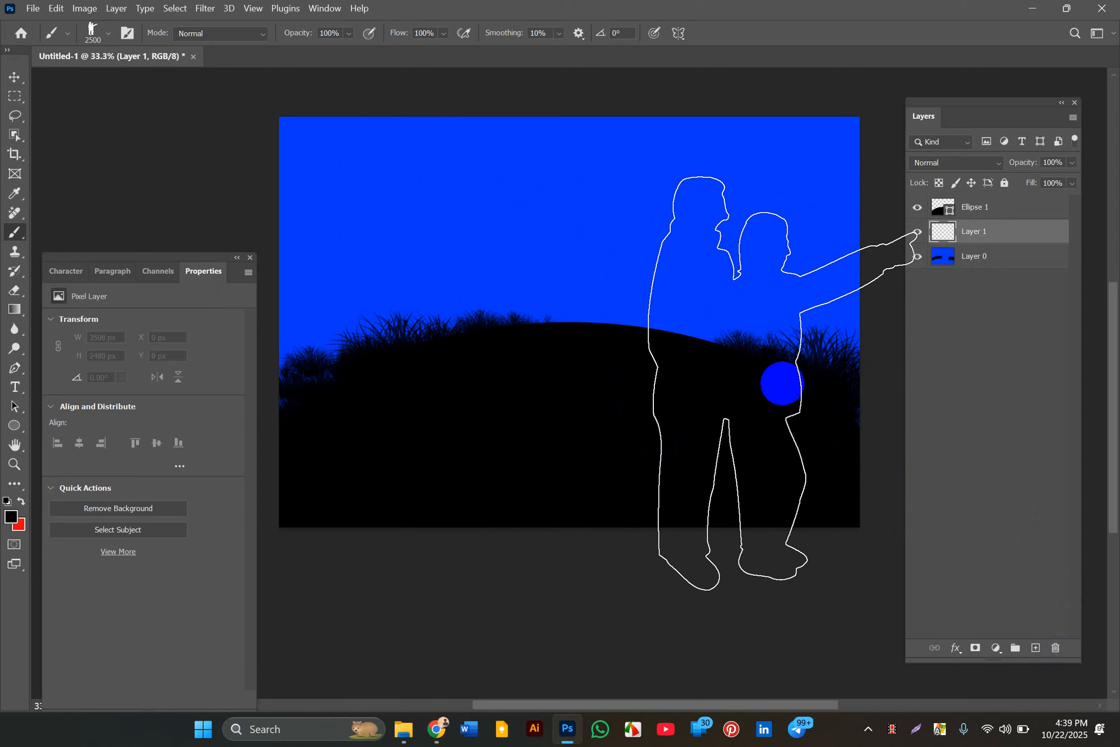
{"action": "key", "text": "bracketleft"}
{"action": "key", "text": "bracketleft"}
{"action": "key", "text": "bracketleft"}
{"action": "key", "text": "bracketleft"}
{"action": "key", "text": "bracketleft"}
{"action": "key", "text": "bracketleft"}
{"action": "key", "text": "bracketleft"}
{"action": "key", "text": "bracketleft"}
{"action": "key", "text": "bracketleft"}
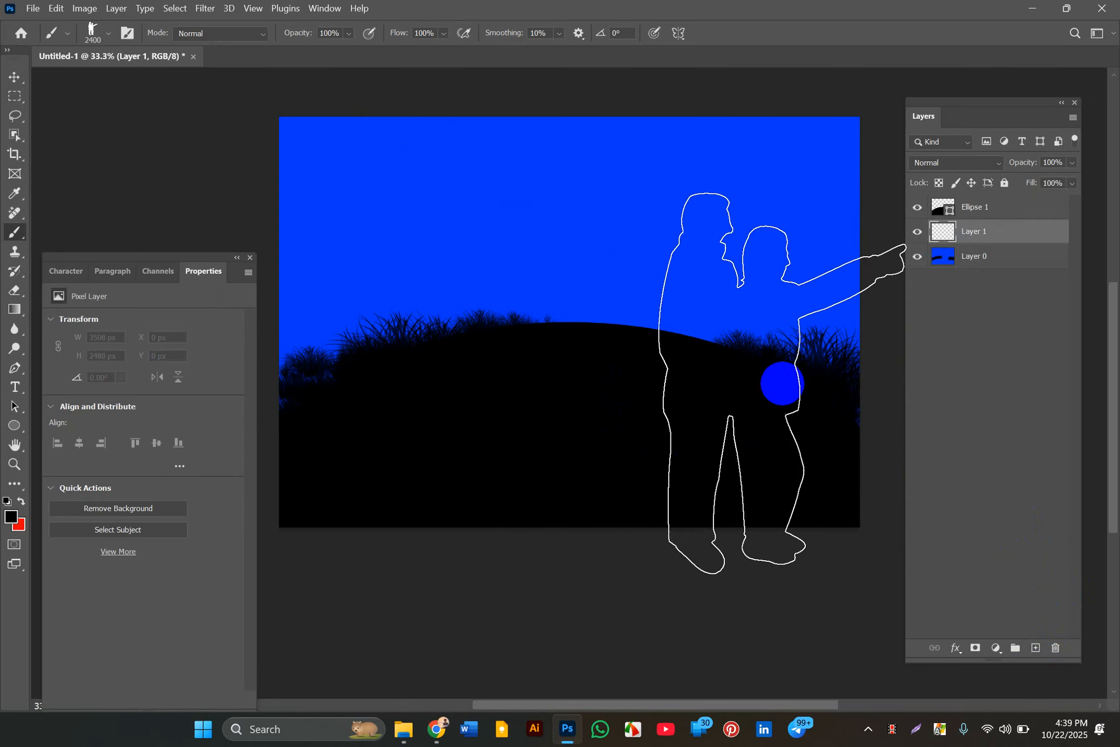
{"action": "key", "text": "bracketleft"}
{"action": "key", "text": "bracketleft"}
{"action": "key", "text": "bracketleft"}
{"action": "key", "text": "bracketleft"}
{"action": "key", "text": "bracketleft"}
{"action": "key", "text": "bracketleft"}
{"action": "key", "text": "bracketleft"}
{"action": "key", "text": "bracketleft"}
{"action": "key", "text": "bracketleft"}
{"action": "key", "text": "bracketleft"}
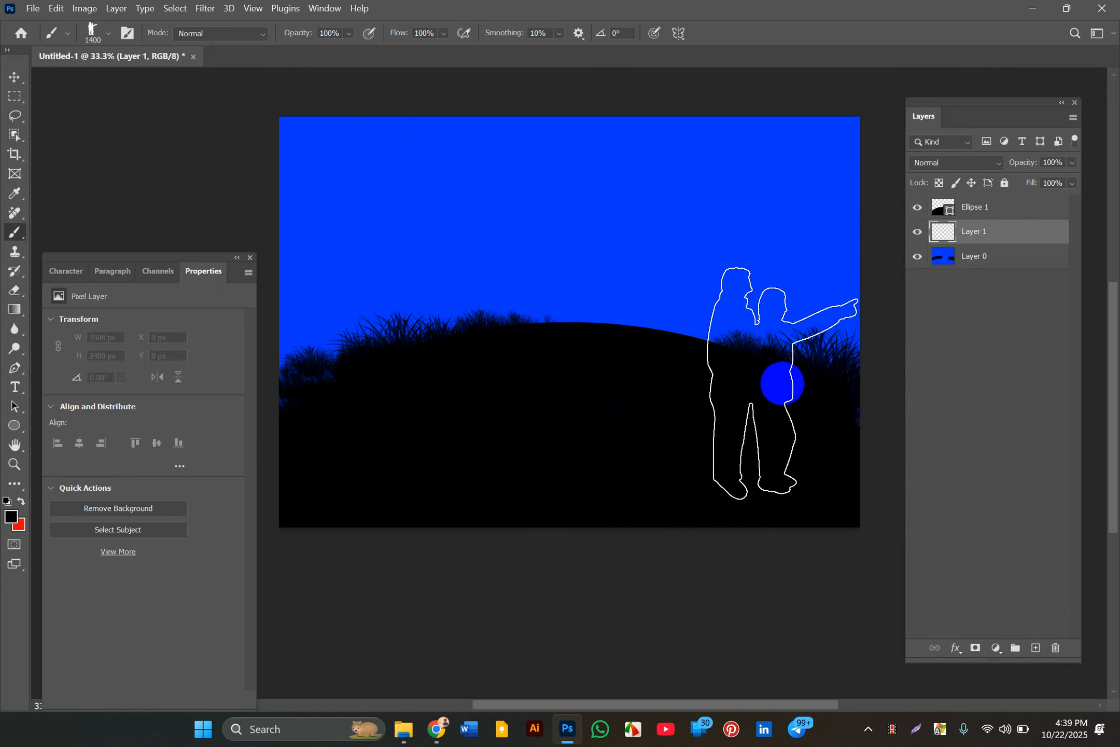
{"action": "key", "text": "bracketright"}
{"action": "key", "text": "bracketright"}
{"action": "key", "text": "bracketright"}
{"action": "key", "text": "bracketright"}
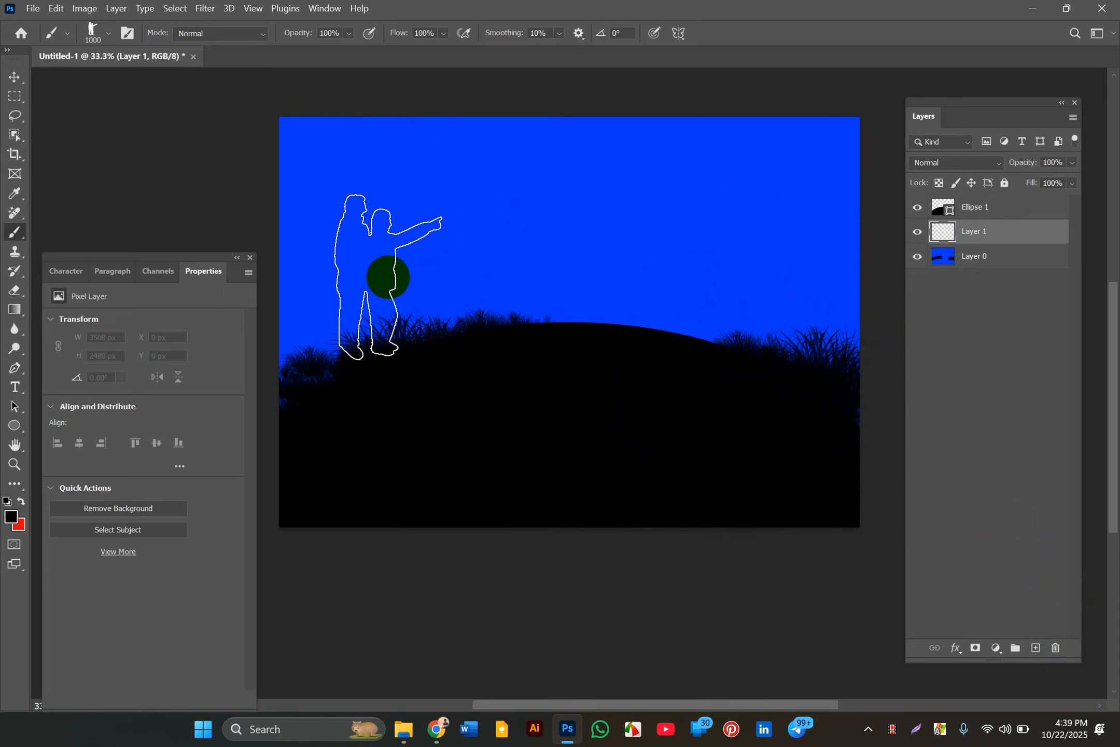
{"action": "left_click", "coordinate": [445, 271]}
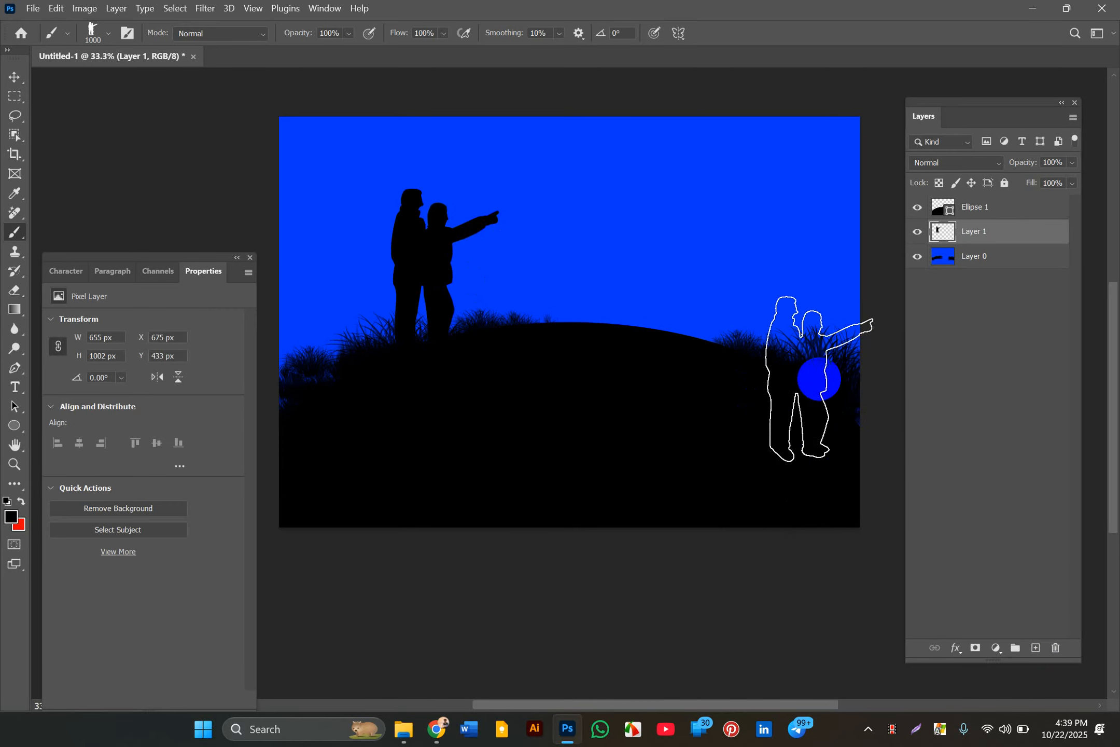
- Try to reposition the couple silhouette with the Move tool, and return to the Brush tool
{"action": "left_click", "coordinate": [13, 76]}
{"action": "left_click_drag", "start_coordinate": [425, 235], "coordinate": [446, 223]}
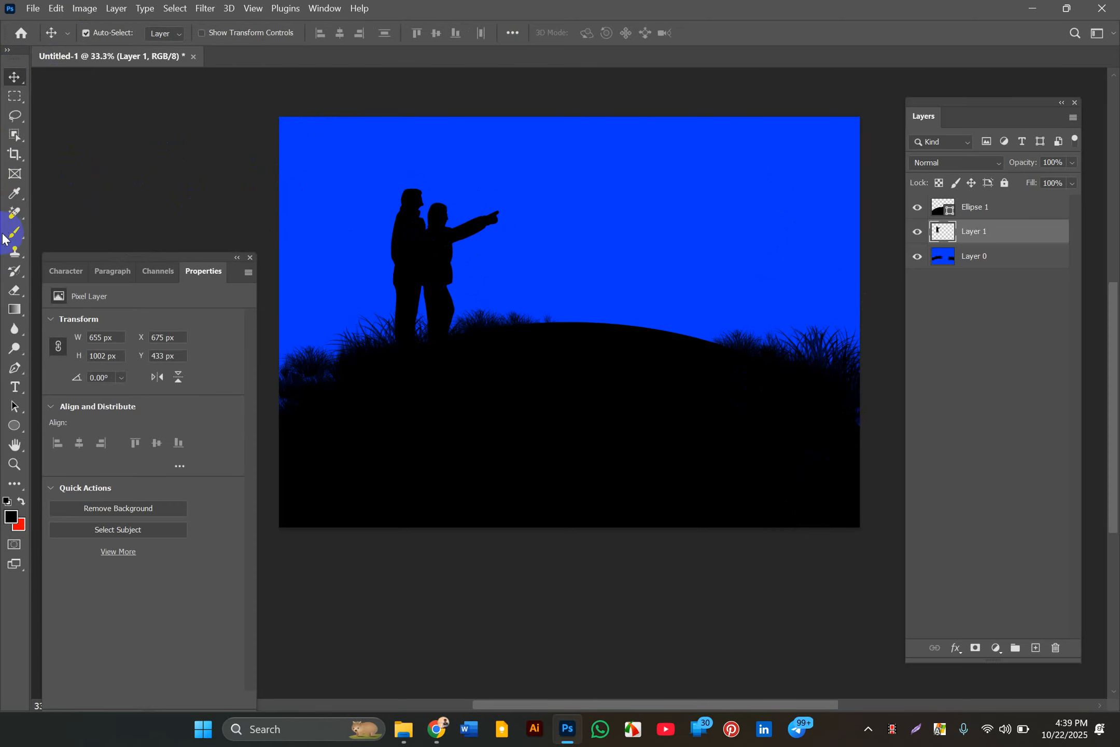
{"action": "left_click", "coordinate": [10, 234]}
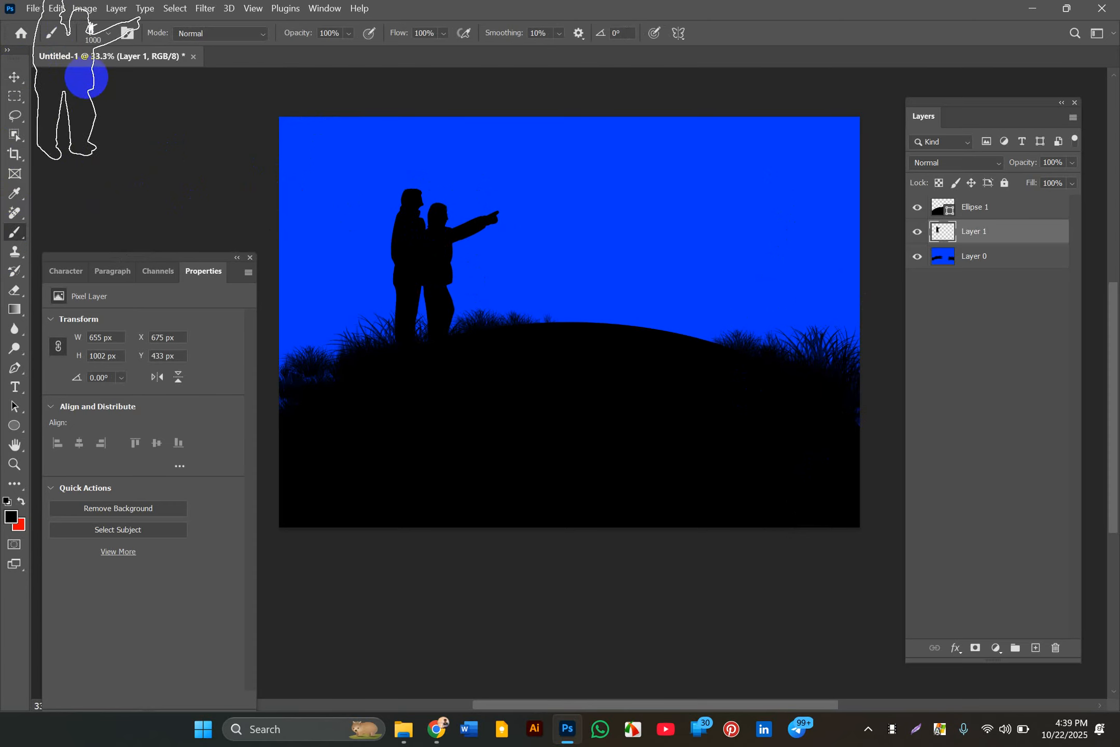
- Reopen the Brush tool's presets and collapse the 20 People Brushes group
{"action": "left_click", "coordinate": [102, 32]}
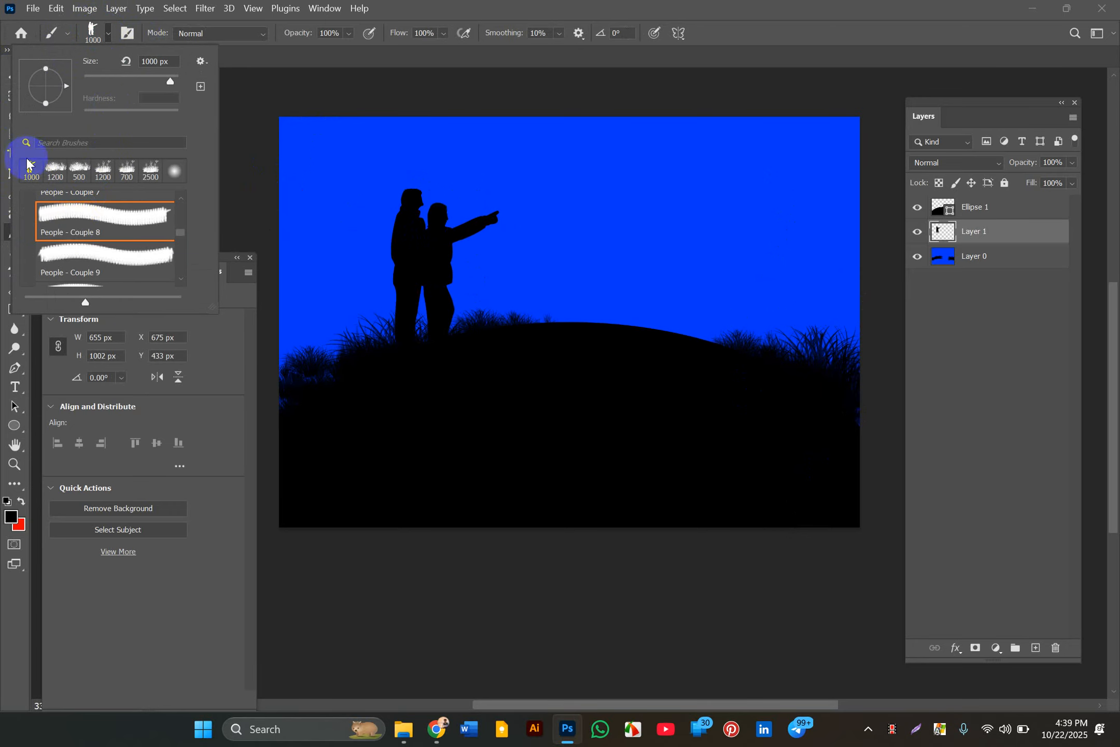
{"action": "left_click", "coordinate": [74, 231]}
{"action": "scroll", "coordinate": [74, 231], "scroll_direction": "up", "scroll_amount": 5}
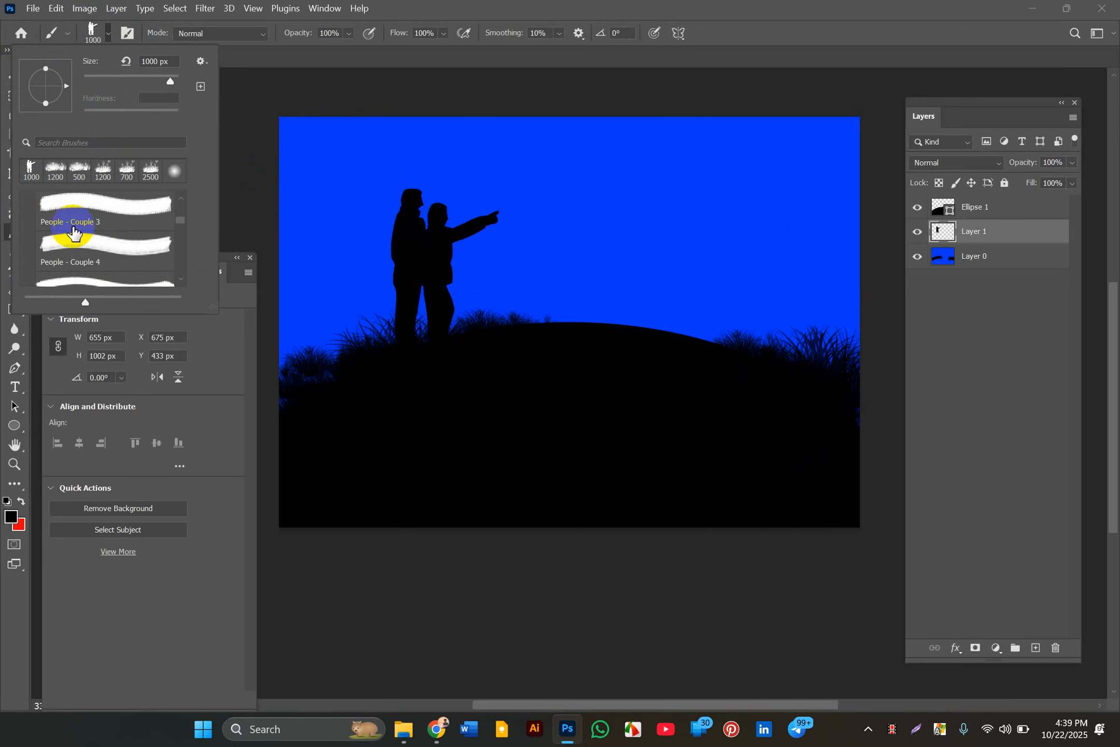
{"action": "scroll", "coordinate": [76, 226], "scroll_direction": "up", "scroll_amount": 2}
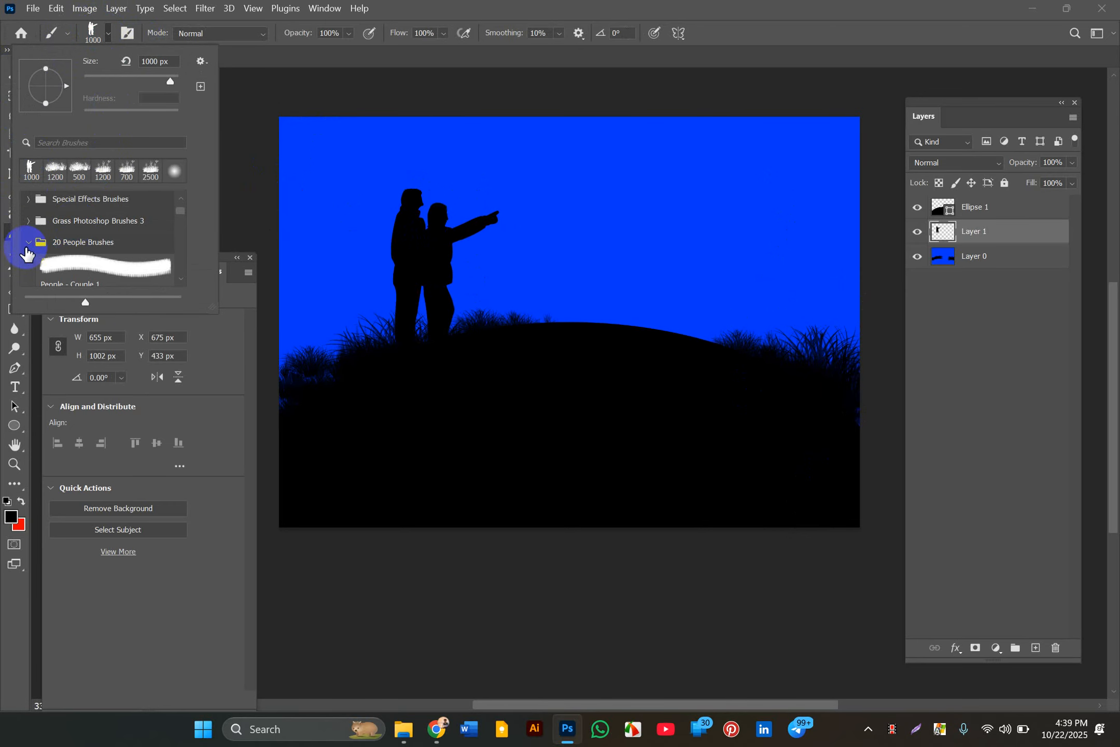
{"action": "left_click", "coordinate": [28, 242]}
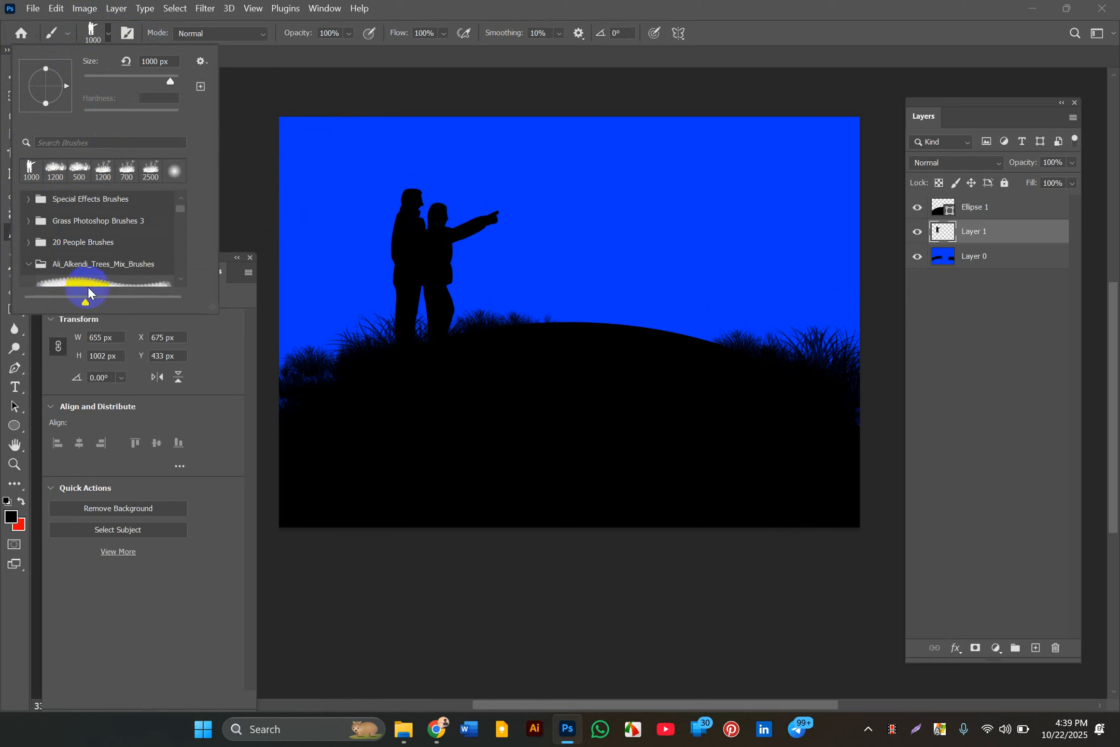
- Preview the Candelabrum_tree, bamboo_01 and palmtree brushes in the Trees Mix group and choose flowering_tree
{"action": "scroll", "coordinate": [93, 265], "scroll_direction": "down", "scroll_amount": 1}
{"action": "left_click", "coordinate": [94, 259]}
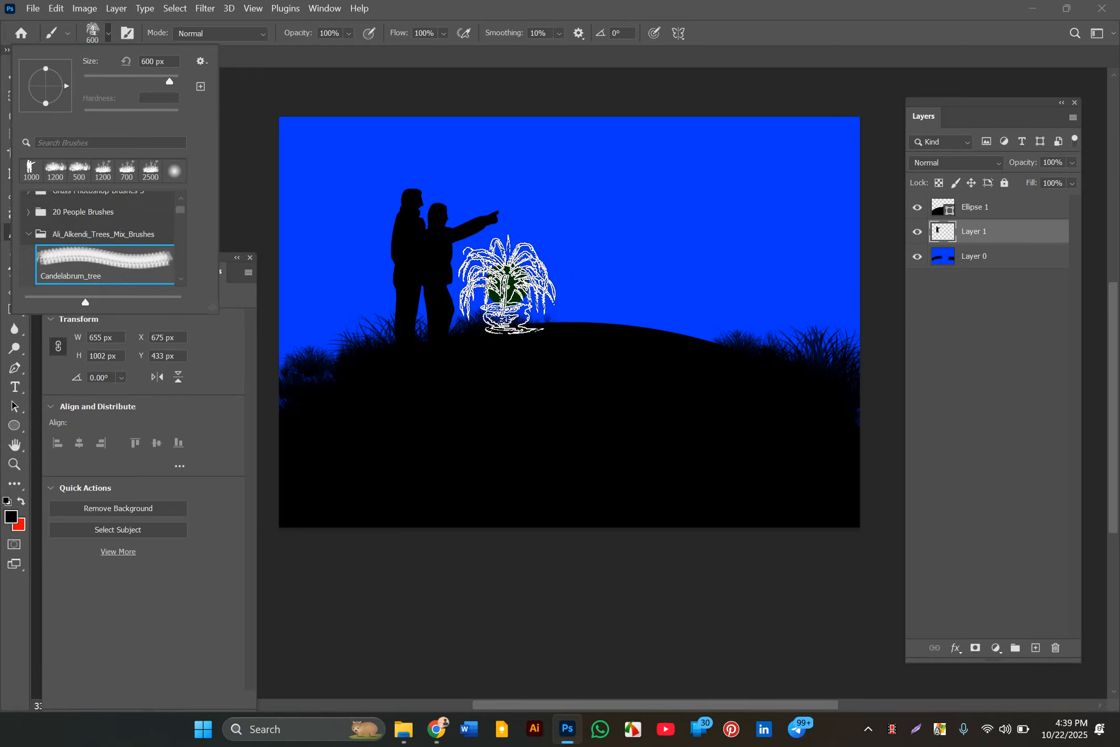
{"action": "scroll", "coordinate": [102, 255], "scroll_direction": "down", "scroll_amount": 1}
{"action": "left_click", "coordinate": [98, 250]}
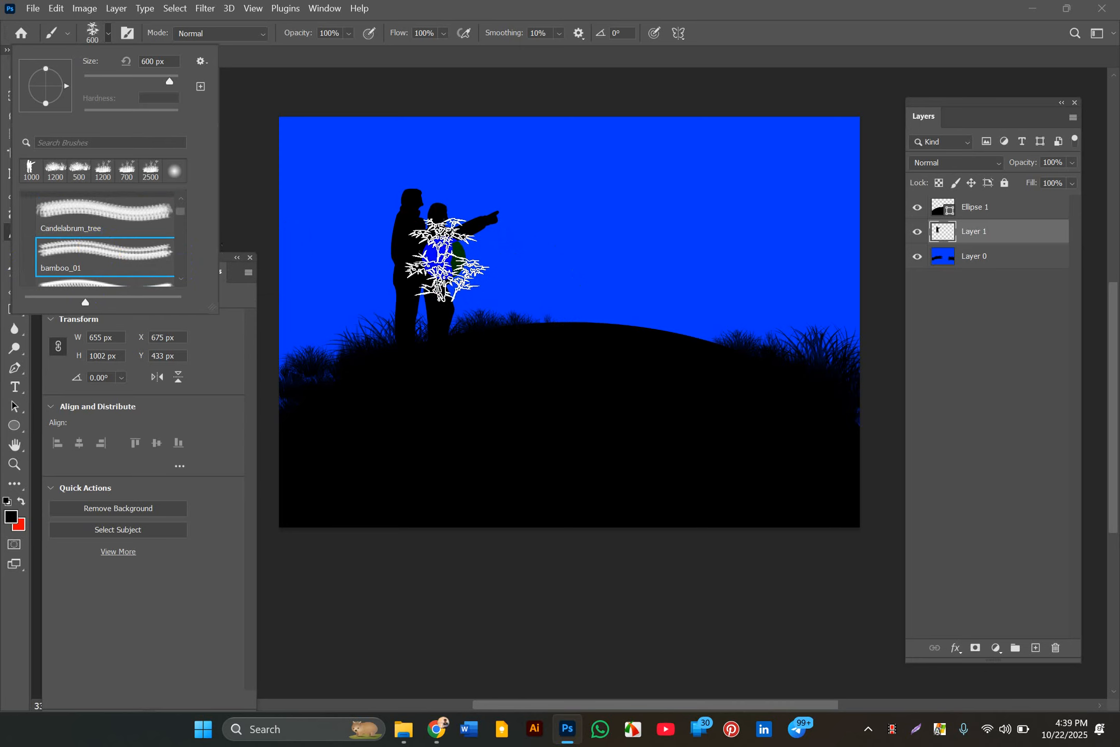
{"action": "scroll", "coordinate": [78, 259], "scroll_direction": "down", "scroll_amount": 2}
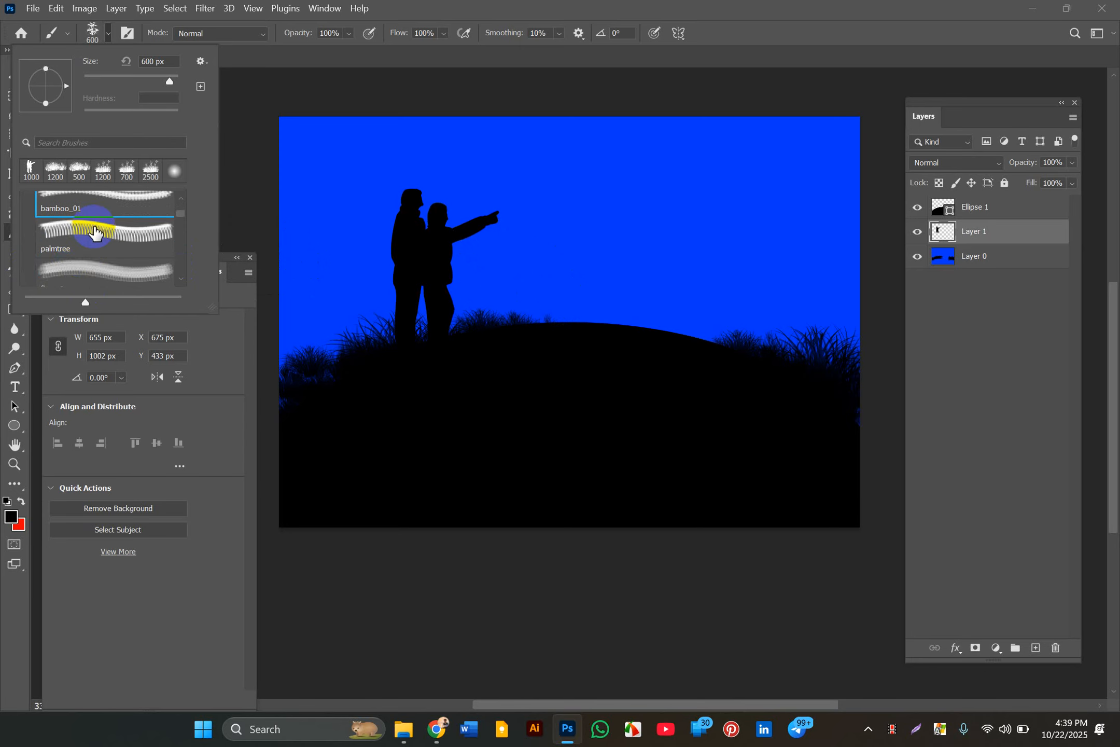
{"action": "scroll", "coordinate": [91, 250], "scroll_direction": "down", "scroll_amount": 1}
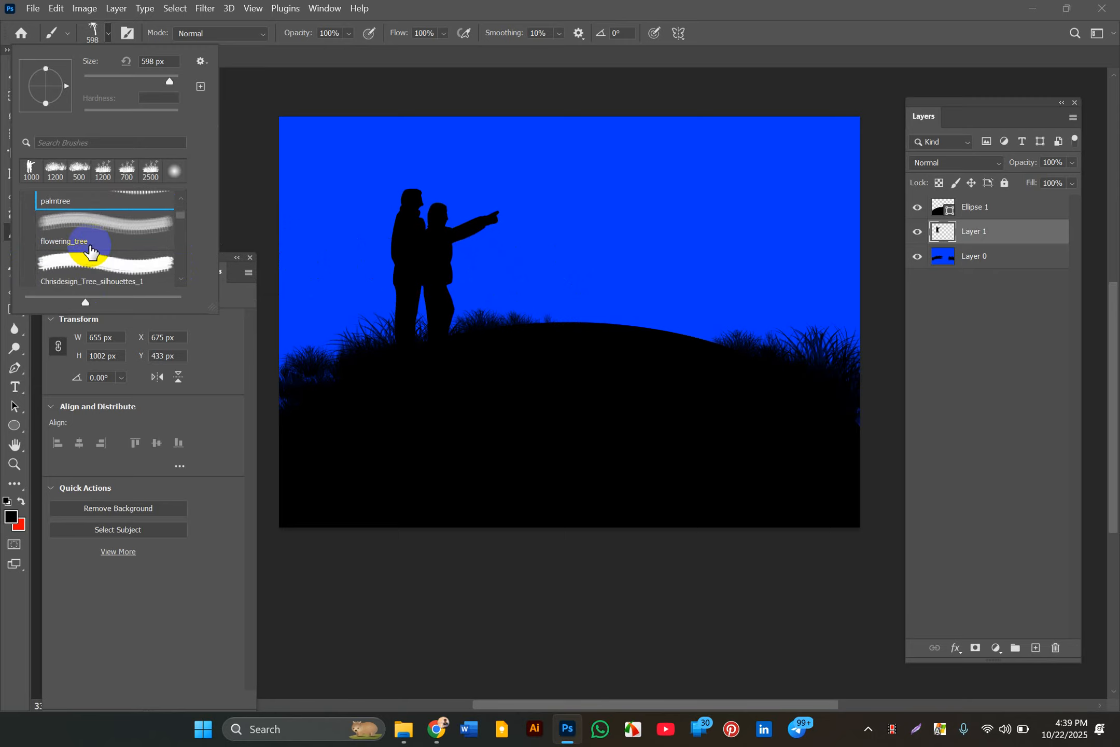
{"action": "left_click", "coordinate": [99, 222]}
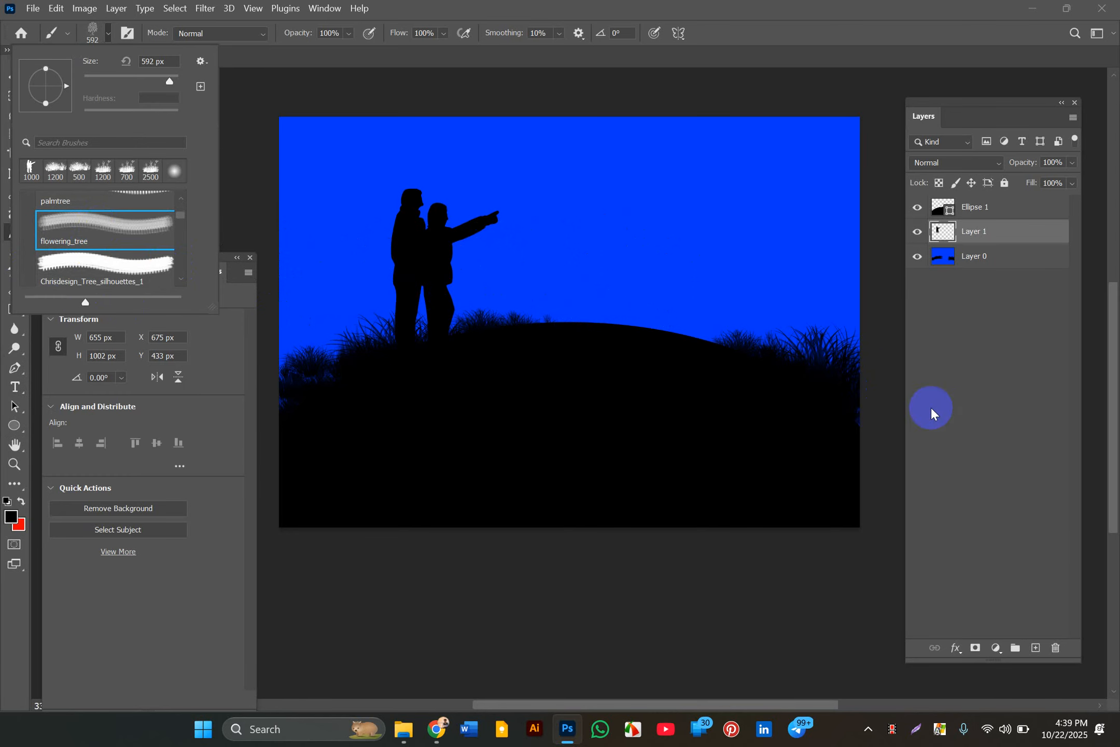
- Add a new layer above the couple's layer and enlarge the flowering tree brush to 1200 px
{"action": "left_click", "coordinate": [1037, 647]}
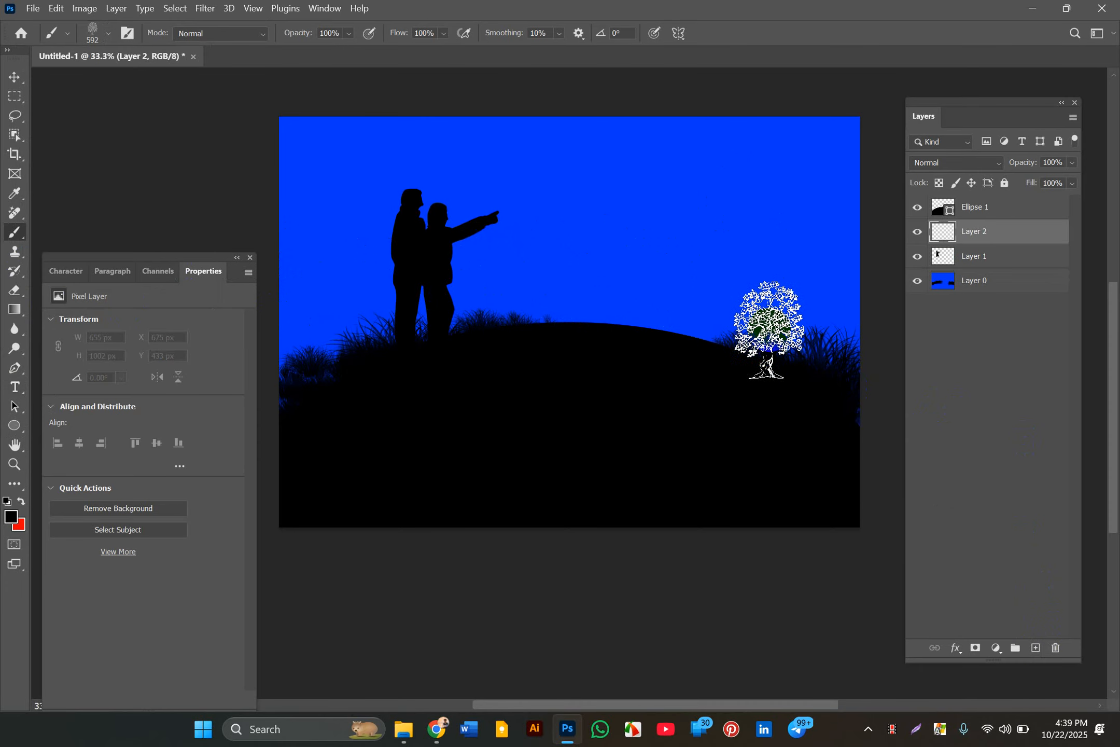
{"action": "key", "text": "bracketright"}
{"action": "key", "text": "bracketright"}
{"action": "key", "text": "bracketright"}
{"action": "key", "text": "bracketright"}
{"action": "key", "text": "bracketright"}
{"action": "key", "text": "bracketright"}
{"action": "key", "text": "bracketright"}
{"action": "key", "text": "bracketright"}
{"action": "key", "text": "bracketright"}
{"action": "key", "text": "bracketright"}
{"action": "key", "text": "bracketright"}
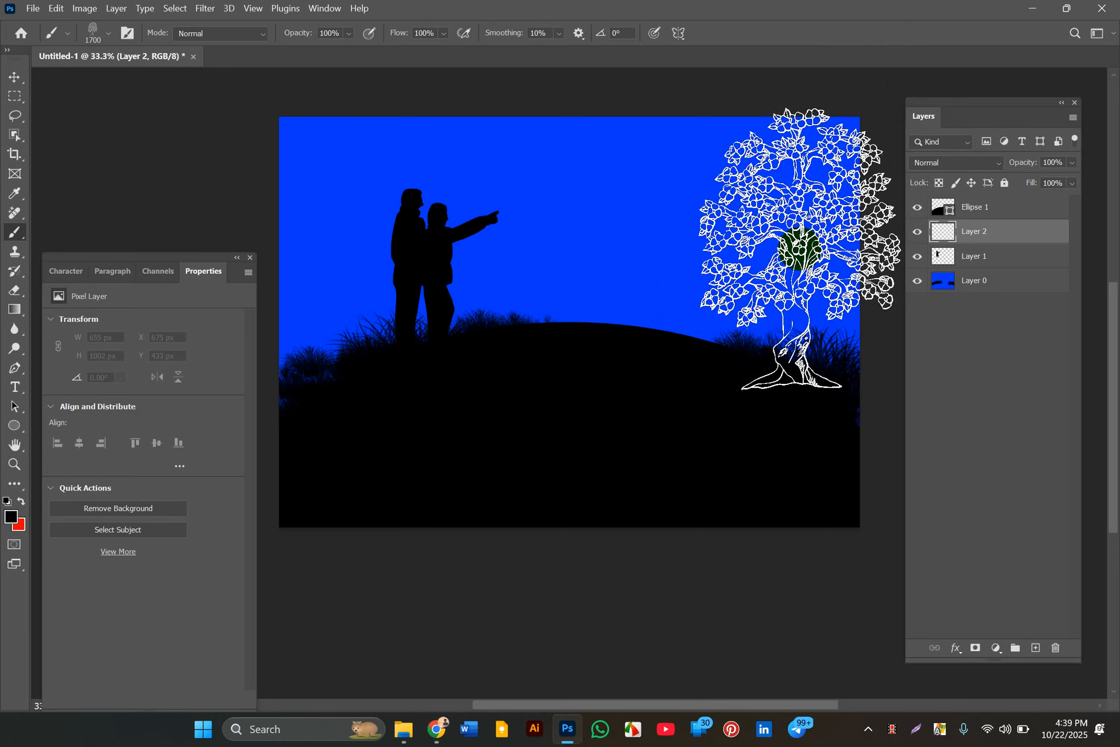
{"action": "key", "text": "bracketleft"}
{"action": "key", "text": "bracketleft"}
{"action": "key", "text": "bracketleft"}
{"action": "key", "text": "bracketleft"}
{"action": "key", "text": "bracketleft"}
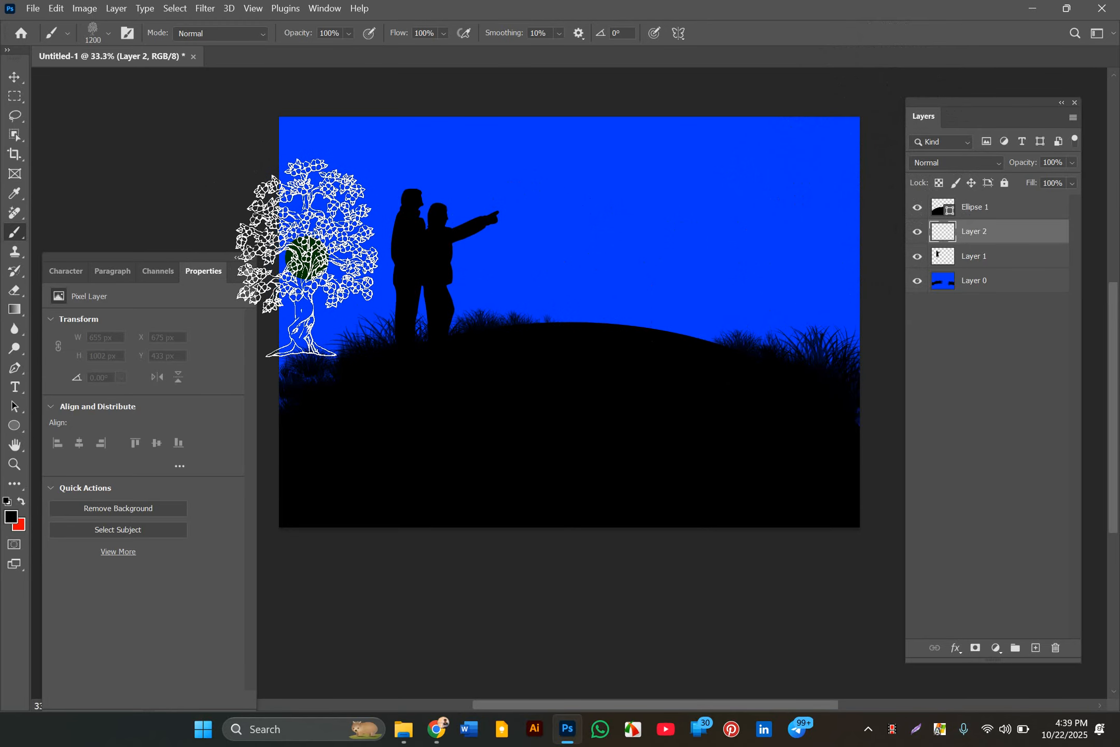
- Try stamping the flowering tree at 1600 px behind the couple at the hill's left end, and undo the stamp
{"action": "key", "text": "bracketright"}
{"action": "key", "text": "bracketright"}
{"action": "key", "text": "bracketright"}
{"action": "key", "text": "bracketright"}
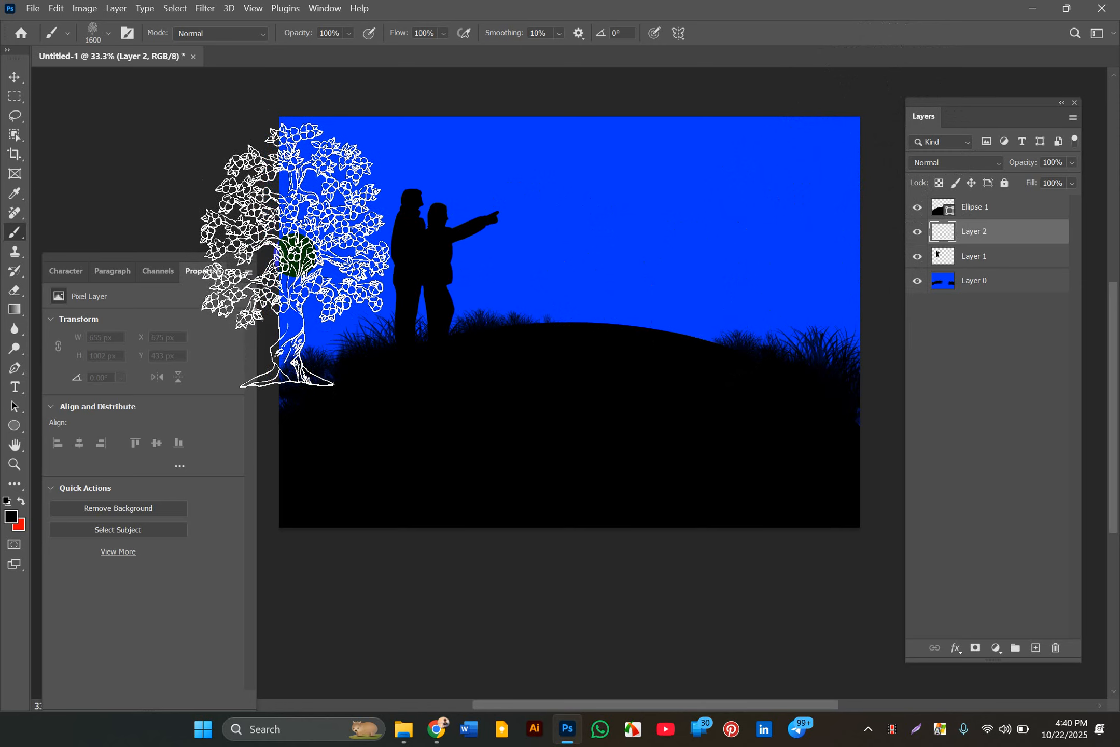
{"action": "left_click", "coordinate": [306, 262]}
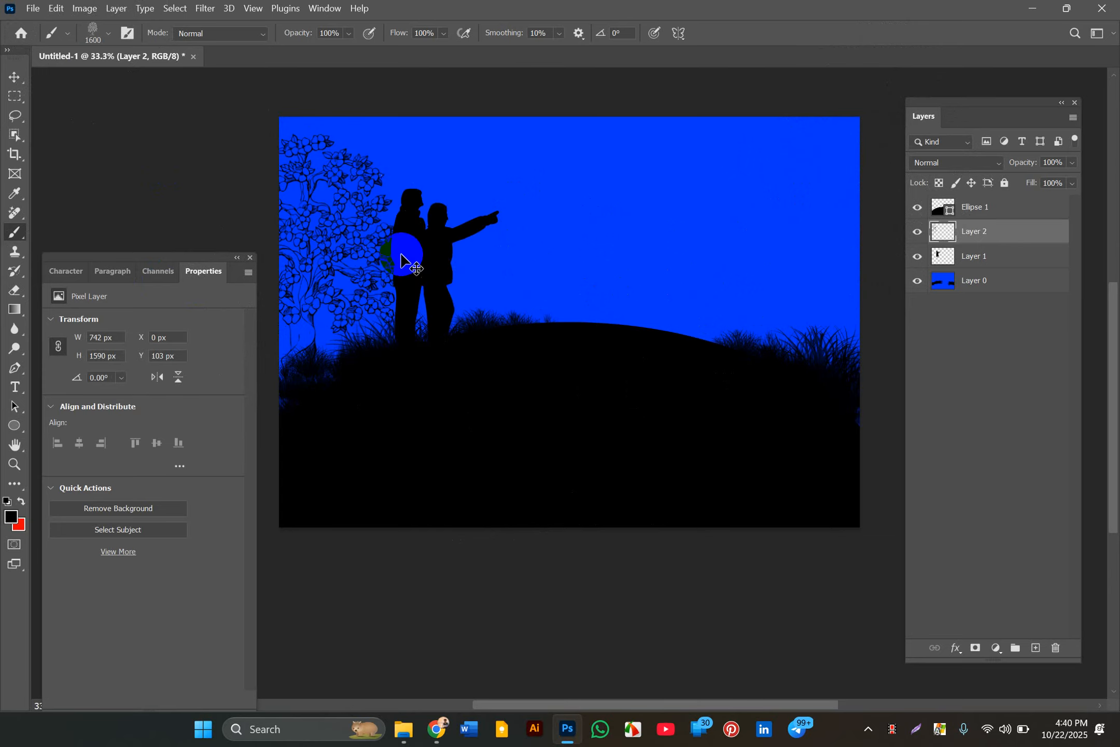
{"action": "key", "text": "ctrl+z"}
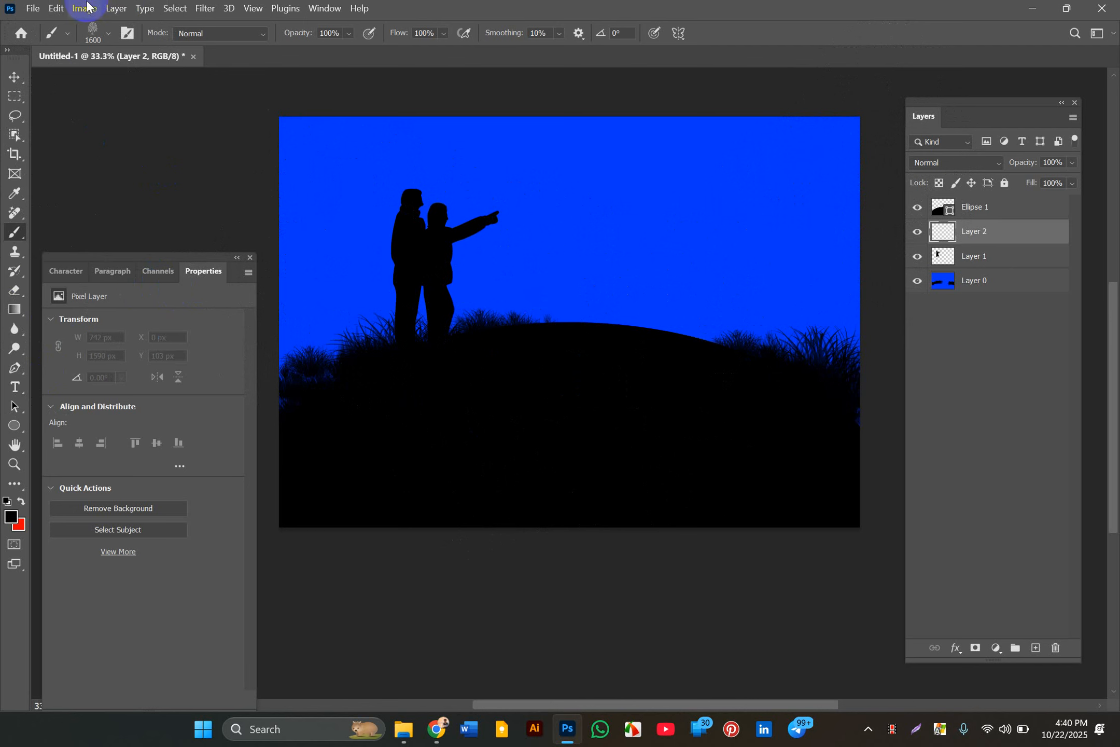
- Choose the Chrisdesign_Tree_silhouettes_1 brush and keep Layer 2 active for painting
{"action": "left_click", "coordinate": [109, 32]}
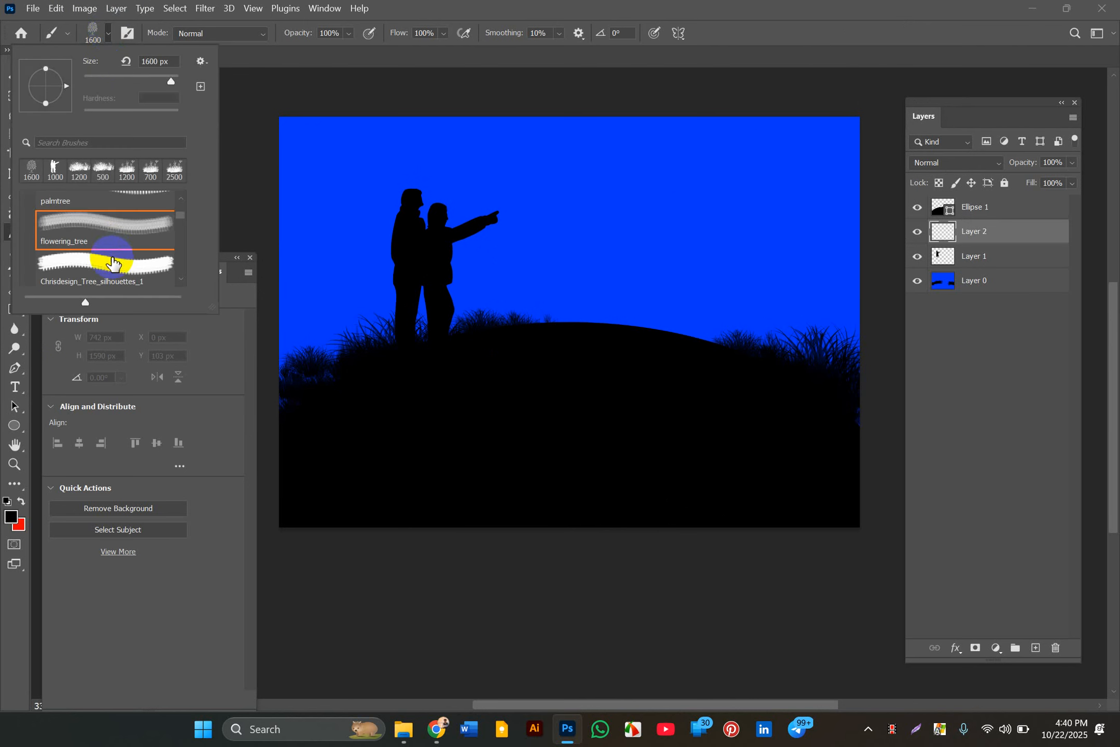
{"action": "left_click", "coordinate": [113, 263]}
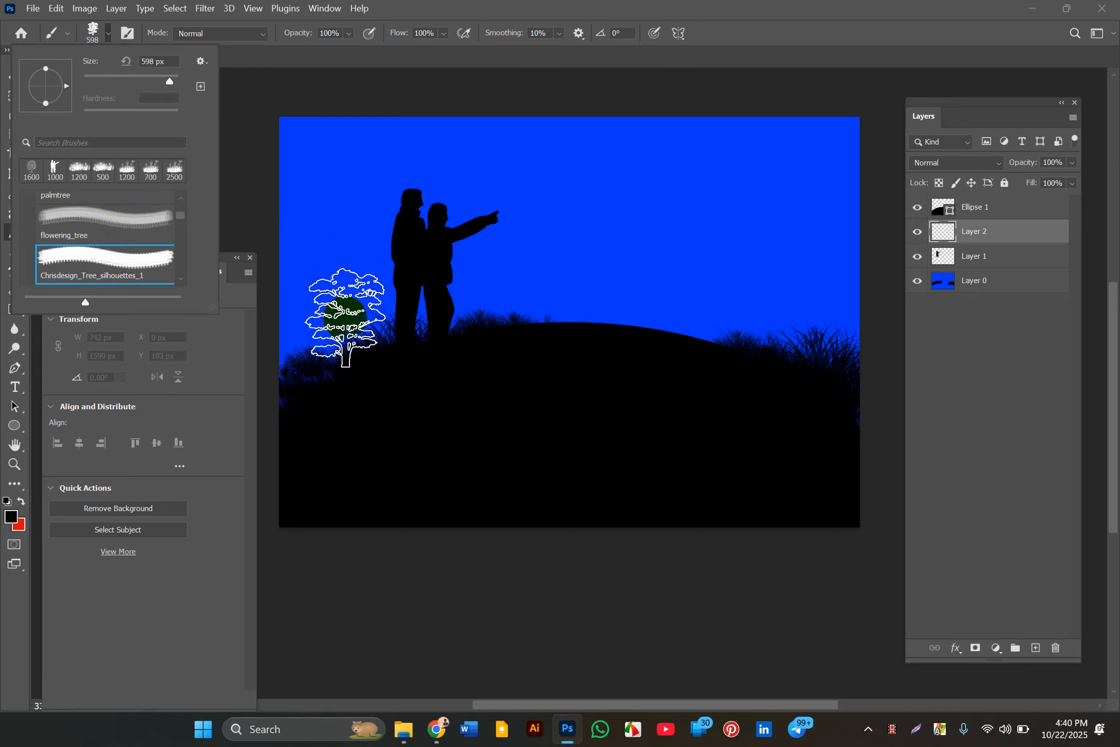
{"action": "left_click", "coordinate": [1016, 296]}
{"action": "left_click", "coordinate": [978, 238]}
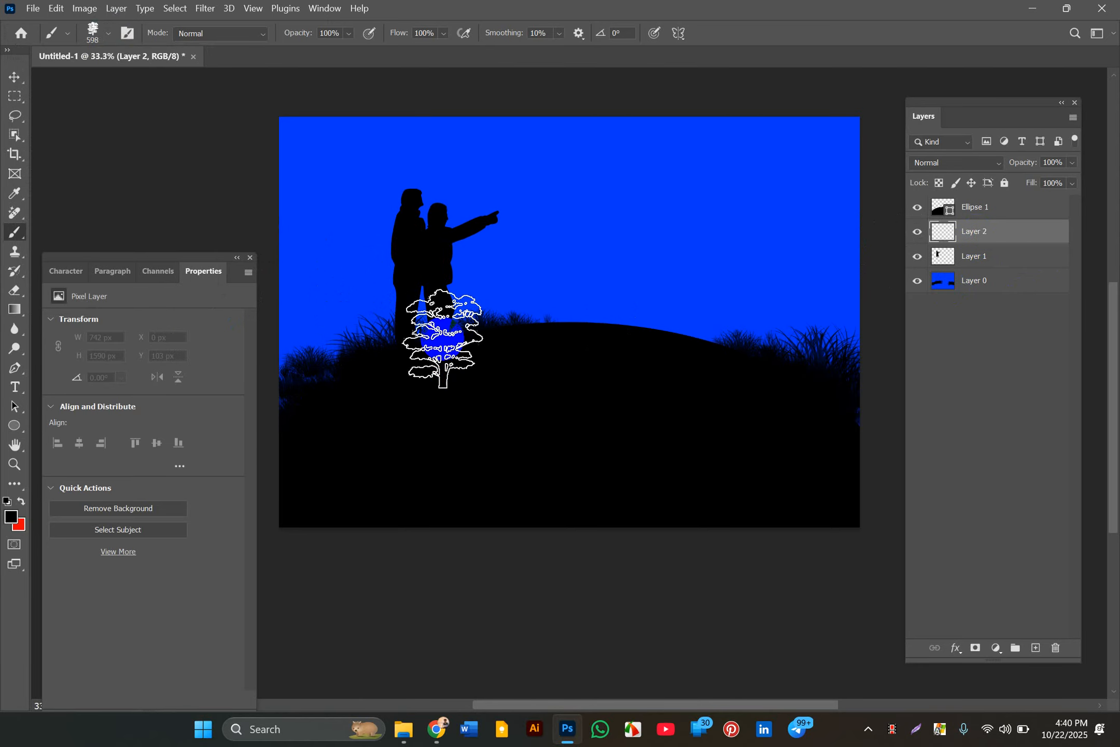
- Enlarge the tree silhouette brush to 1800 px and stamp one black tree at the canvas's left edge behind the couple
{"action": "key", "text": "bracketright"}
{"action": "key", "text": "bracketright"}
{"action": "key", "text": "bracketright"}
{"action": "key", "text": "bracketright"}
{"action": "key", "text": "bracketright"}
{"action": "key", "text": "bracketright"}
{"action": "key", "text": "bracketright"}
{"action": "key", "text": "bracketright"}
{"action": "key", "text": "bracketright"}
{"action": "key", "text": "bracketright"}
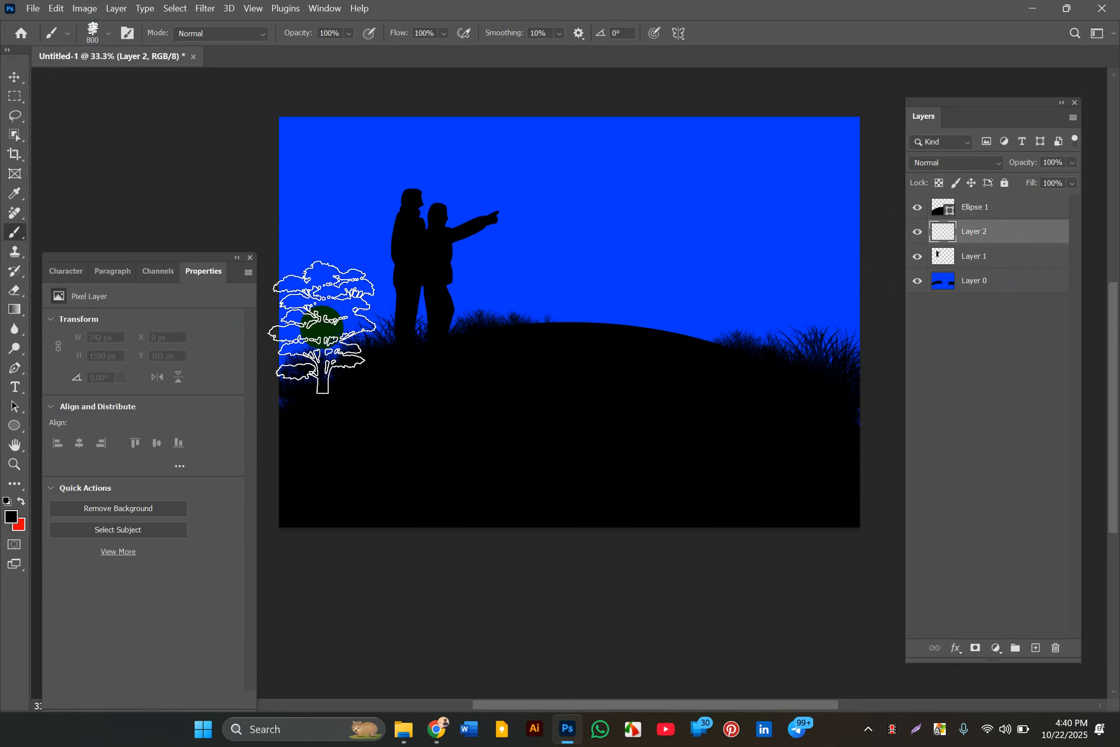
{"action": "key", "text": "bracketright"}
{"action": "key", "text": "bracketright"}
{"action": "key", "text": "bracketright"}
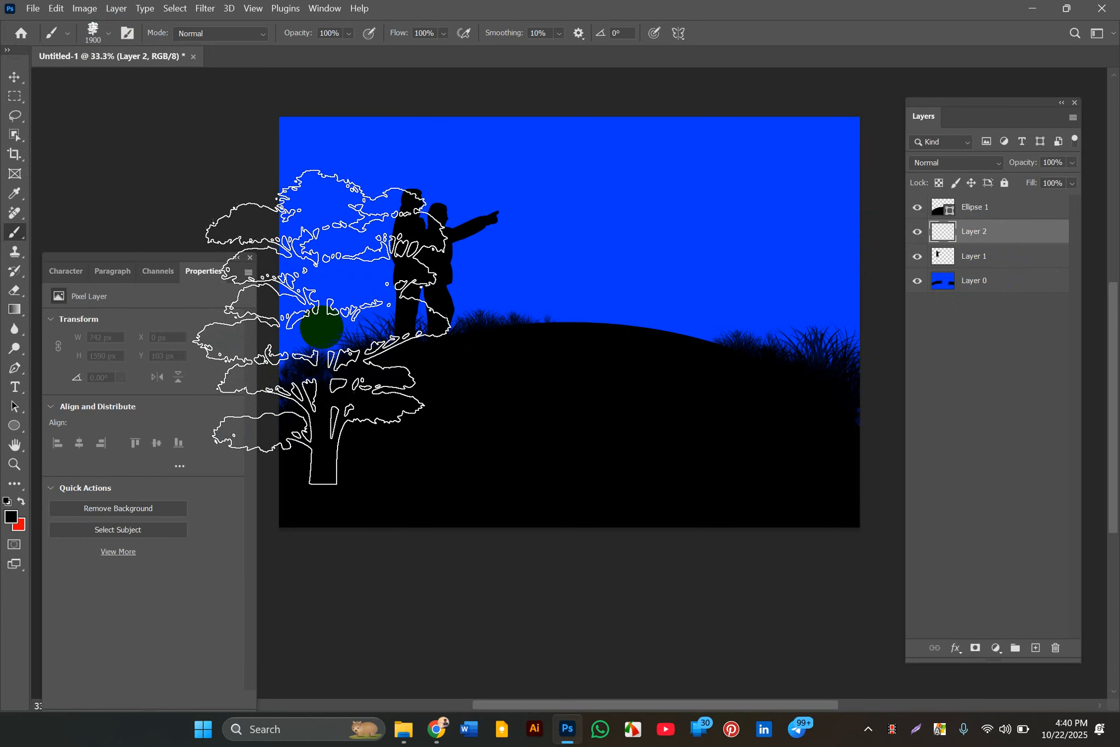
{"action": "key", "text": "bracketleft"}
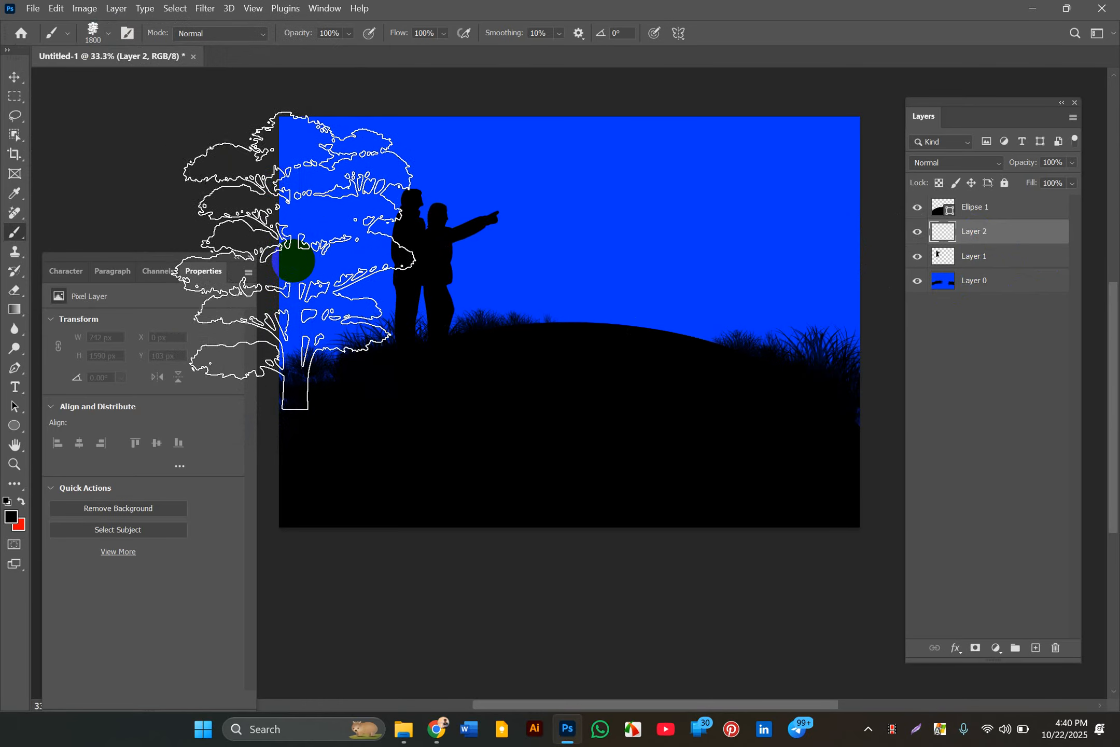
{"action": "left_click", "coordinate": [287, 264]}
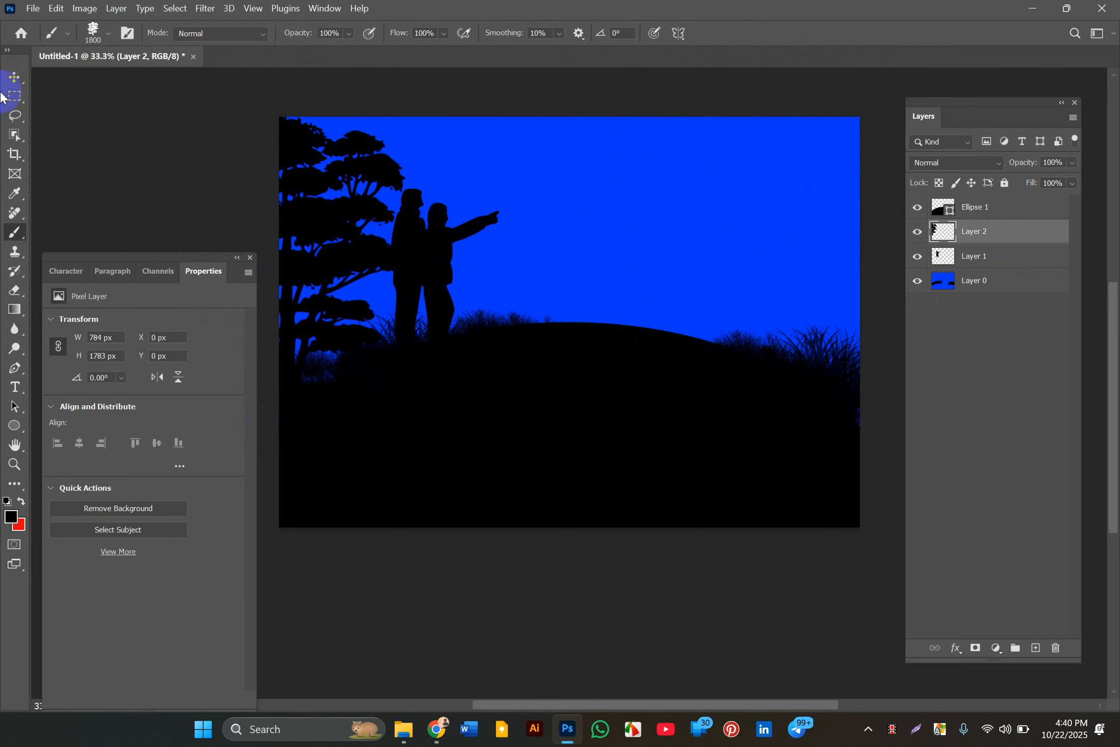
{"action": "left_click", "coordinate": [14, 79]}
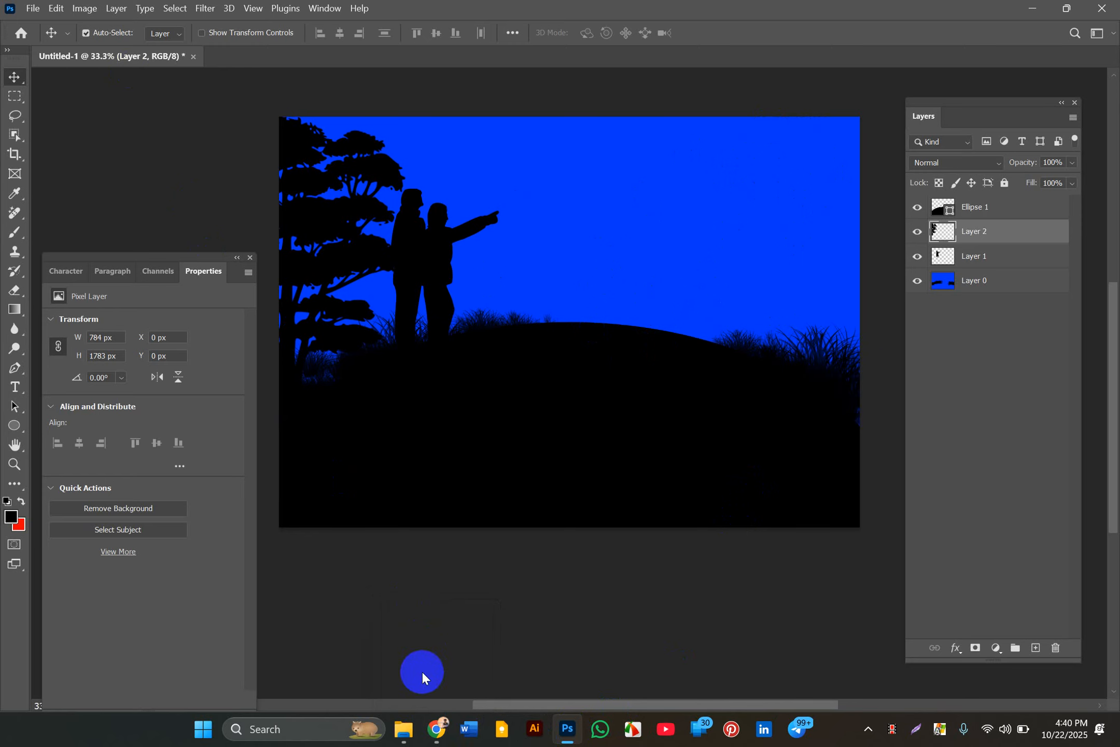
- Switch to Chrome and search Brusheezy for "star"
{"action": "left_click", "coordinate": [442, 740]}
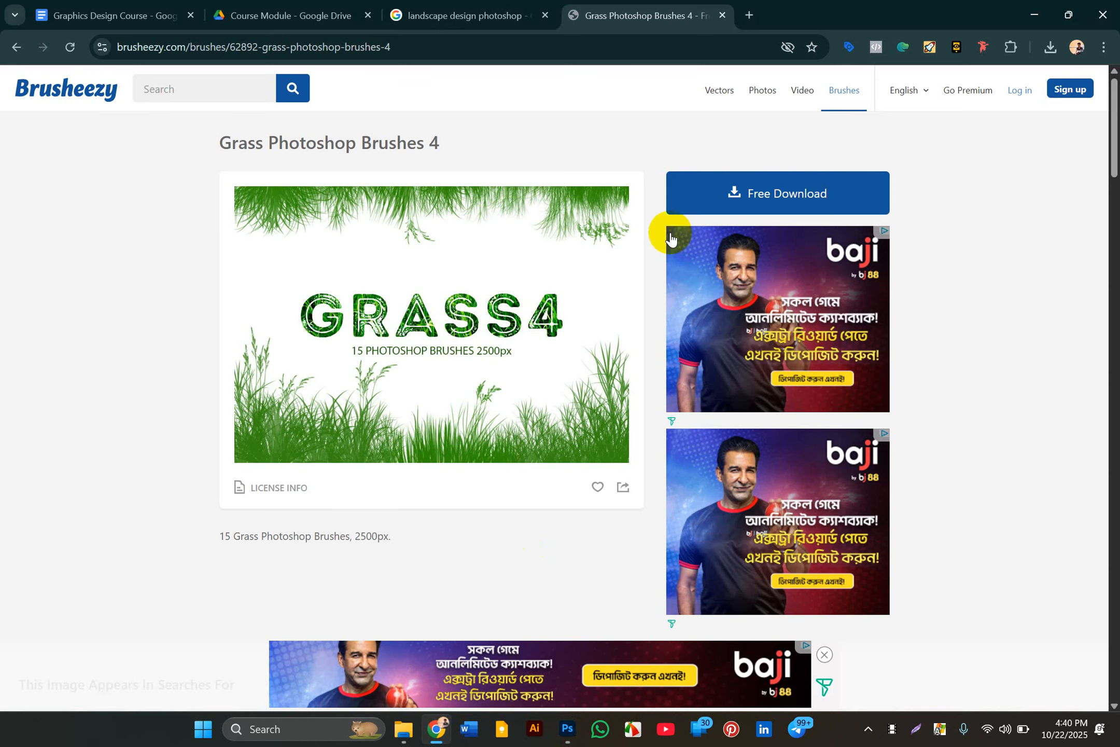
{"action": "left_click", "coordinate": [253, 88]}
{"action": "type", "text": "star"}
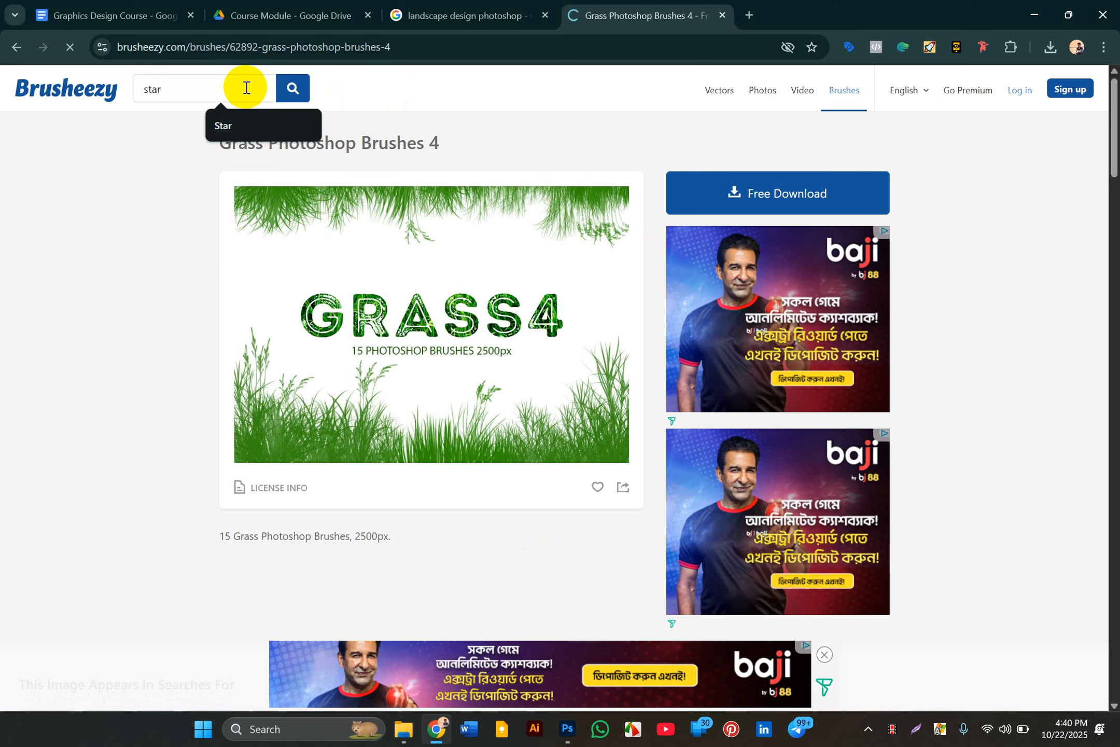
{"action": "key", "text": "Return"}
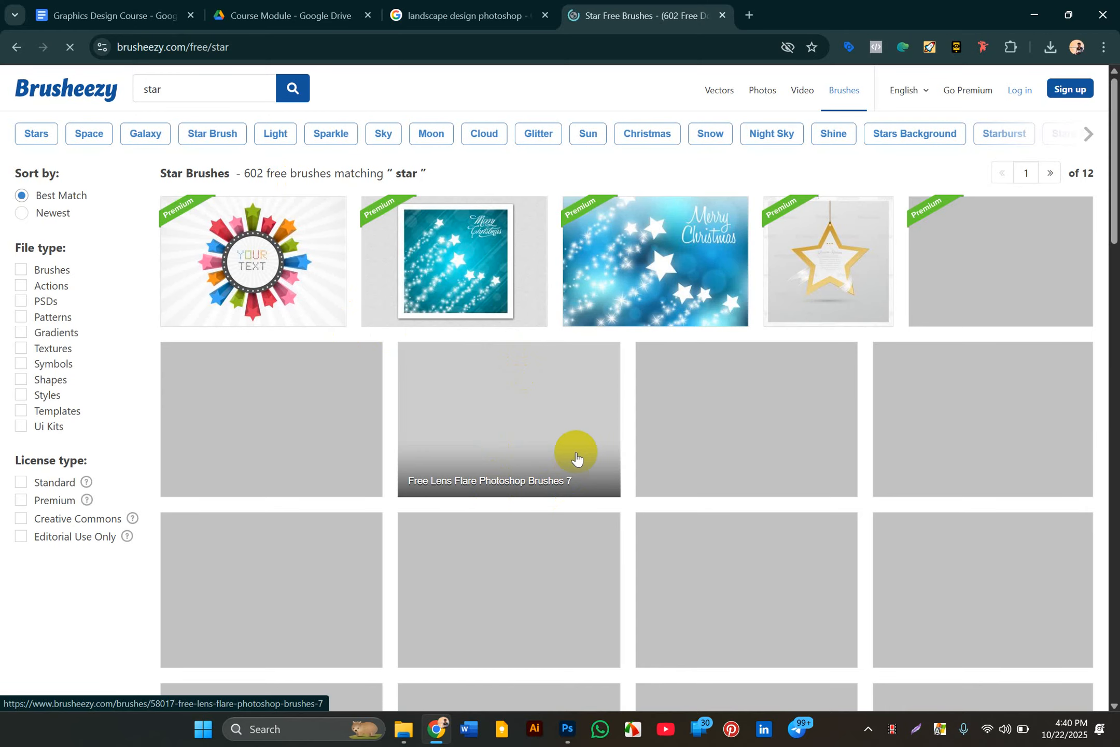
- Look through the star brush results for a set suited to the sky
{"action": "scroll", "coordinate": [601, 544], "scroll_direction": "down", "scroll_amount": 6}
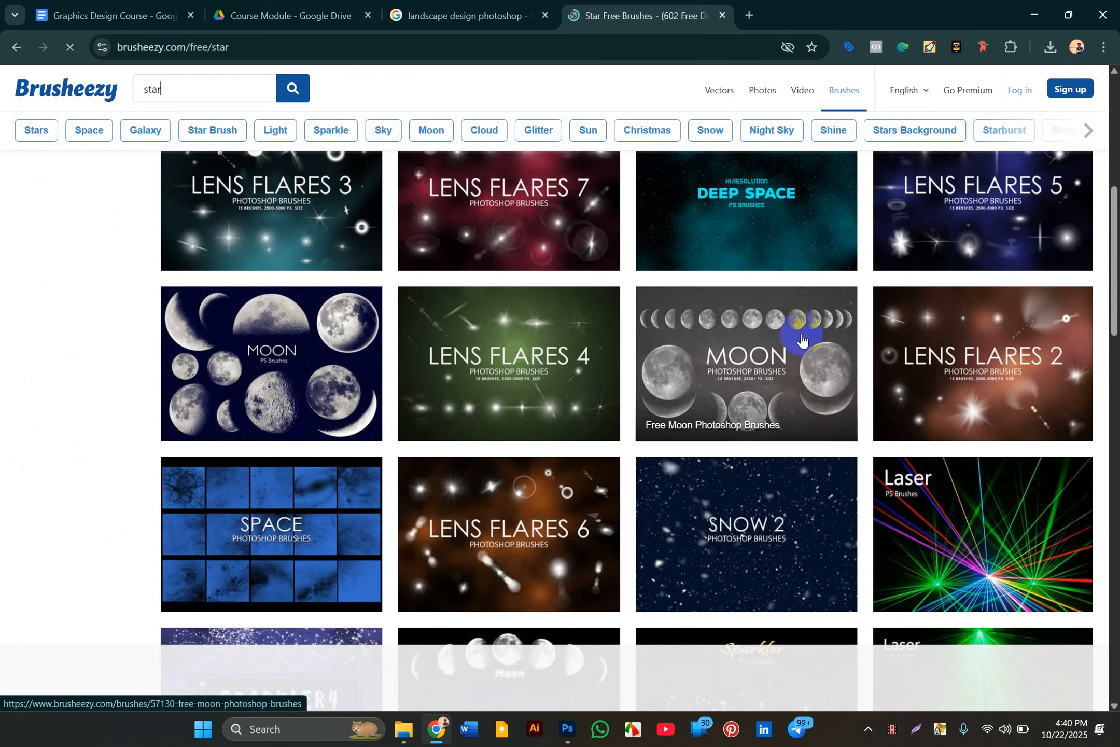
{"action": "scroll", "coordinate": [636, 485], "scroll_direction": "down", "scroll_amount": 1}
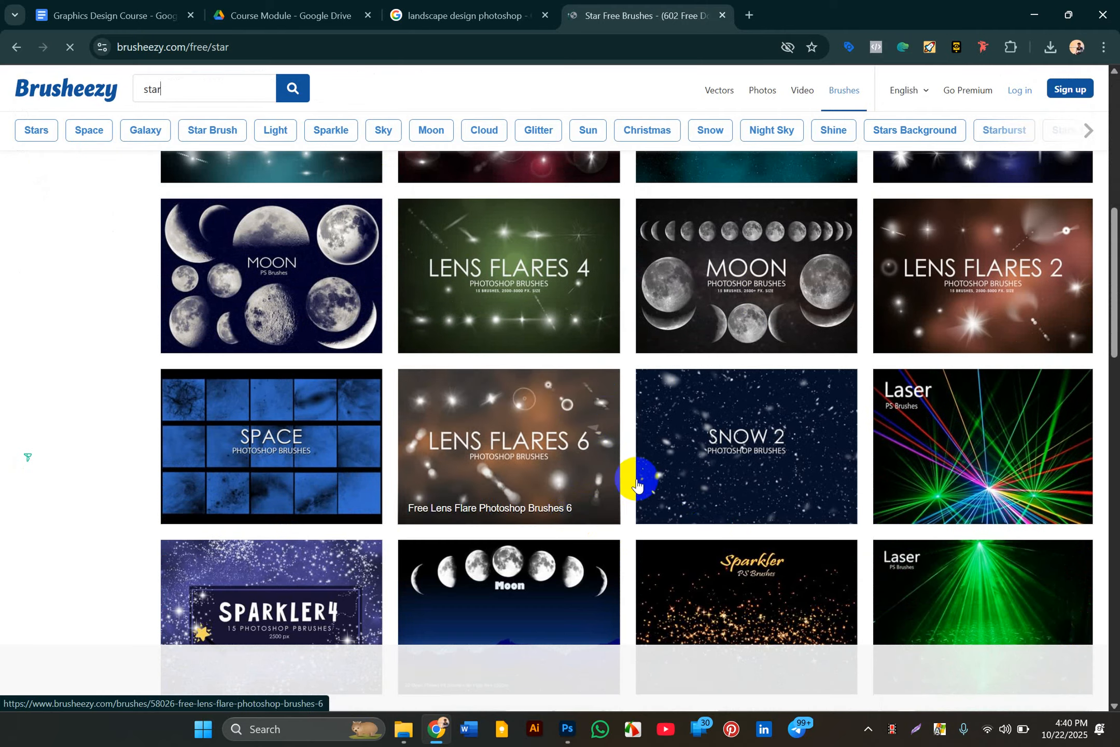
{"action": "scroll", "coordinate": [636, 484], "scroll_direction": "down", "scroll_amount": 10}
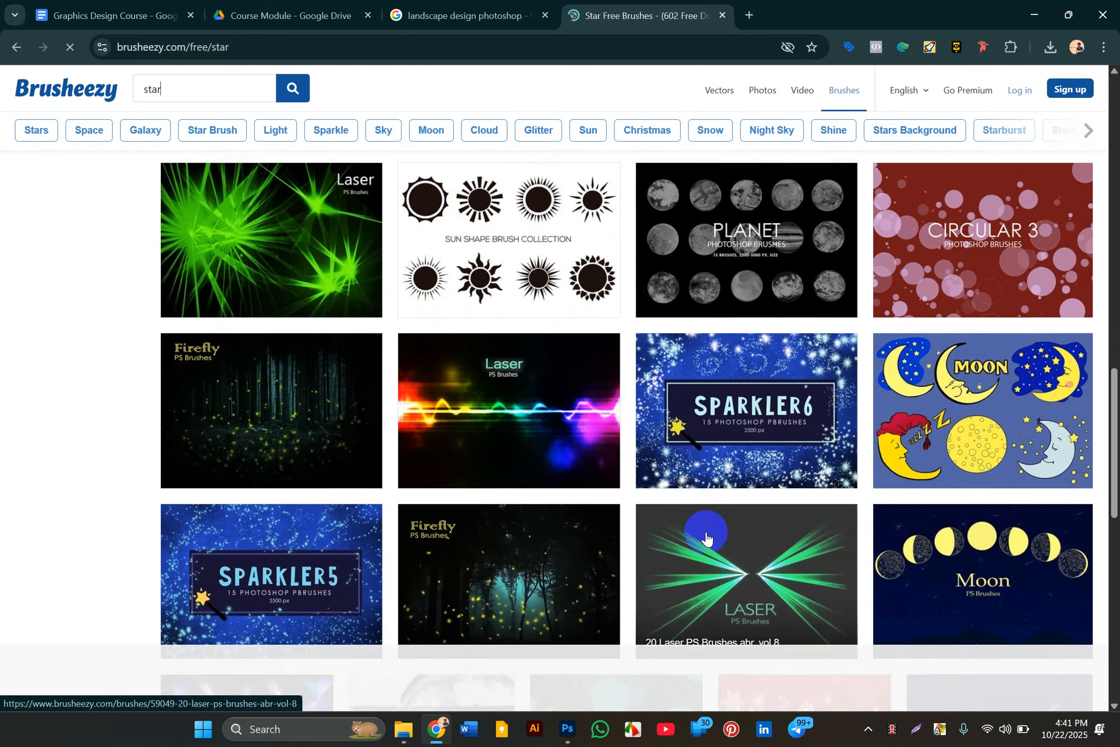
{"action": "scroll", "coordinate": [707, 532], "scroll_direction": "down", "scroll_amount": 5}
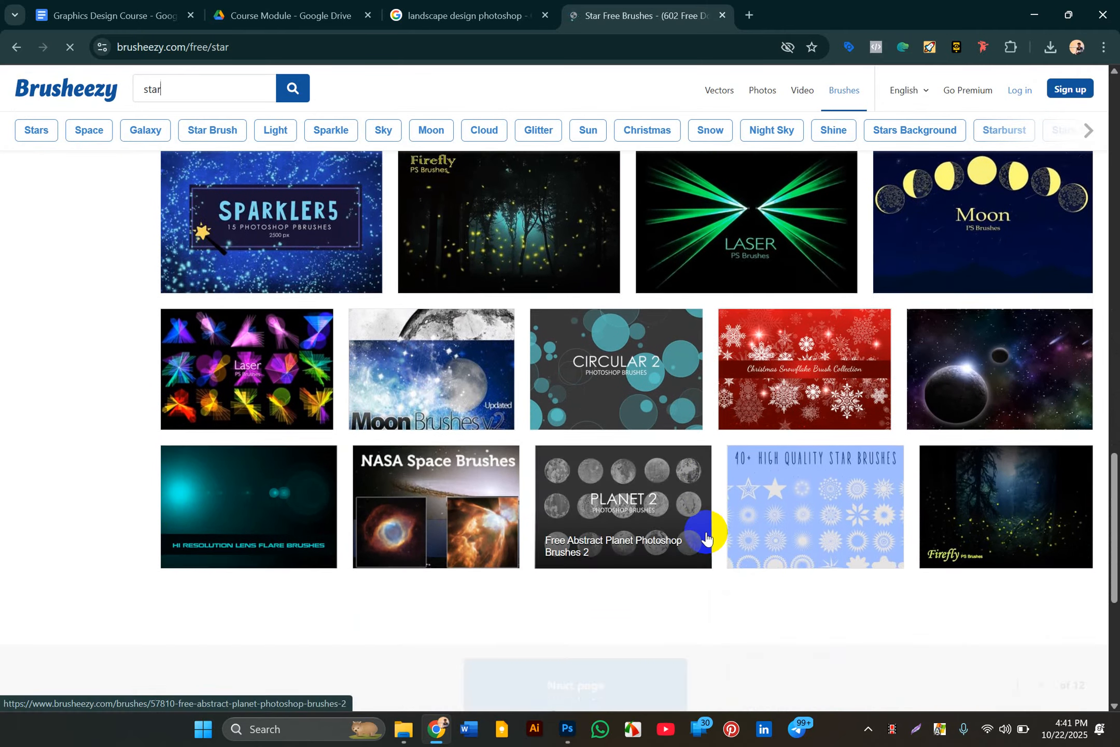
{"action": "scroll", "coordinate": [706, 532], "scroll_direction": "down", "scroll_amount": 2}
{"action": "scroll", "coordinate": [706, 532], "scroll_direction": "up", "scroll_amount": 8}
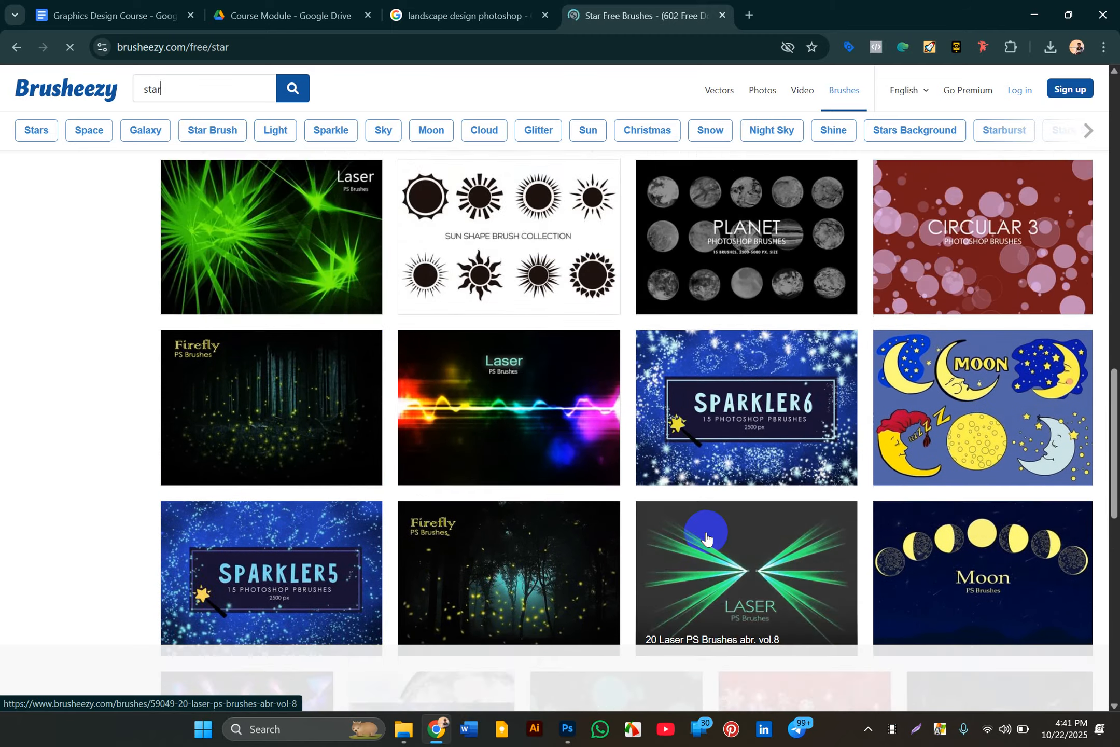
{"action": "scroll", "coordinate": [707, 532], "scroll_direction": "up", "scroll_amount": 10}
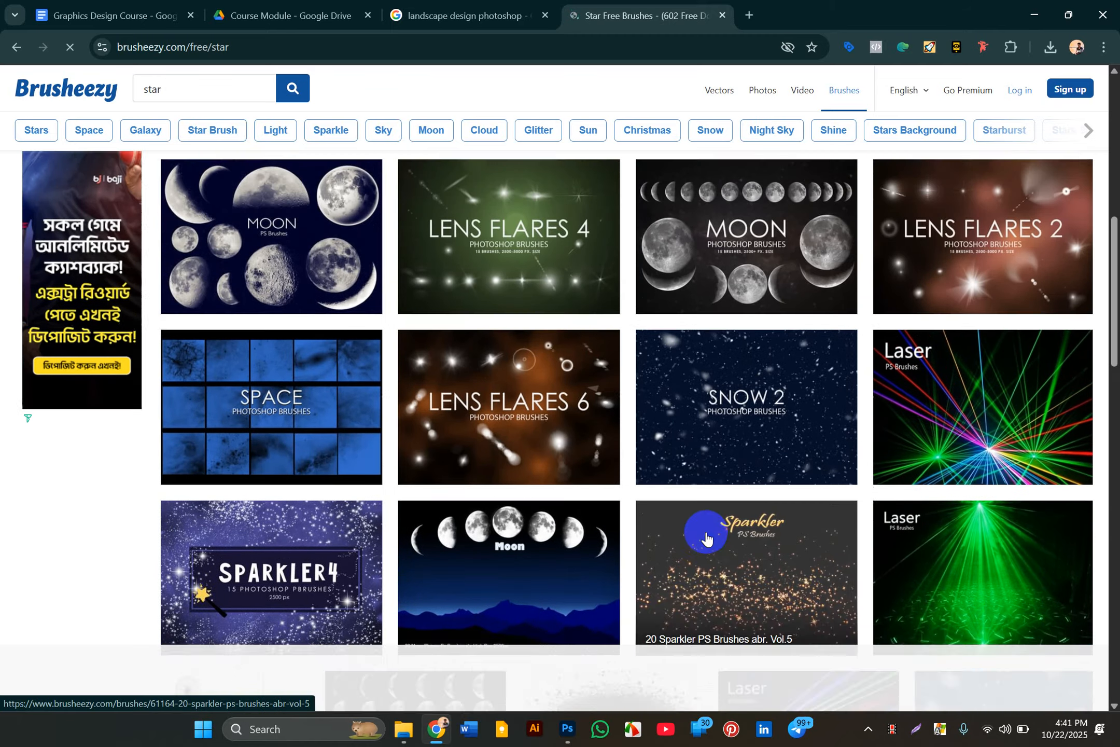
{"action": "scroll", "coordinate": [706, 532], "scroll_direction": "up", "scroll_amount": 1}
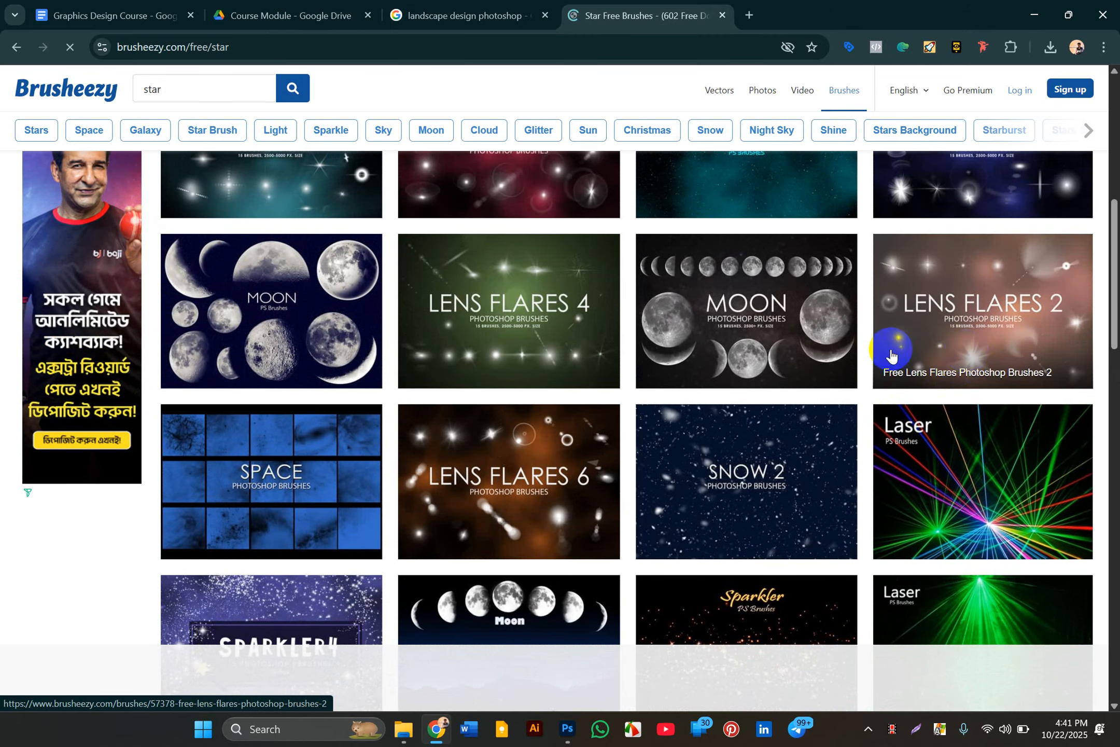
- Open Free Lens Flares Photoshop Brushes 2, dismiss the ad and download the brush set
{"action": "left_click", "coordinate": [924, 352]}
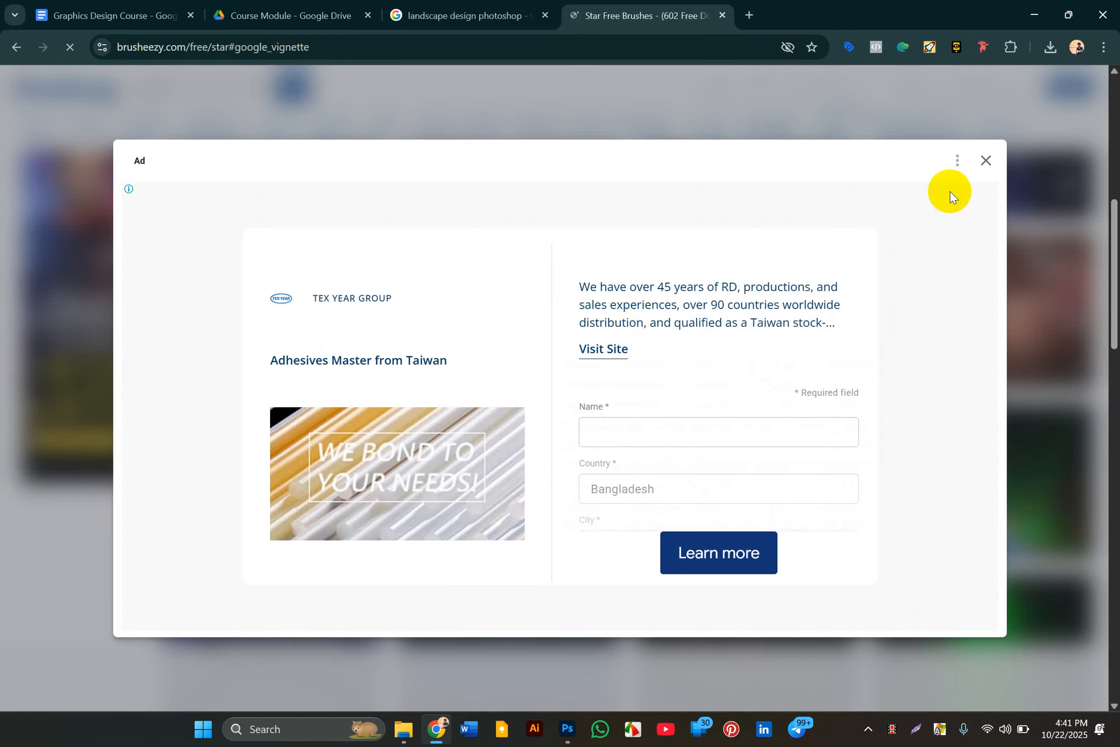
{"action": "left_click", "coordinate": [986, 164]}
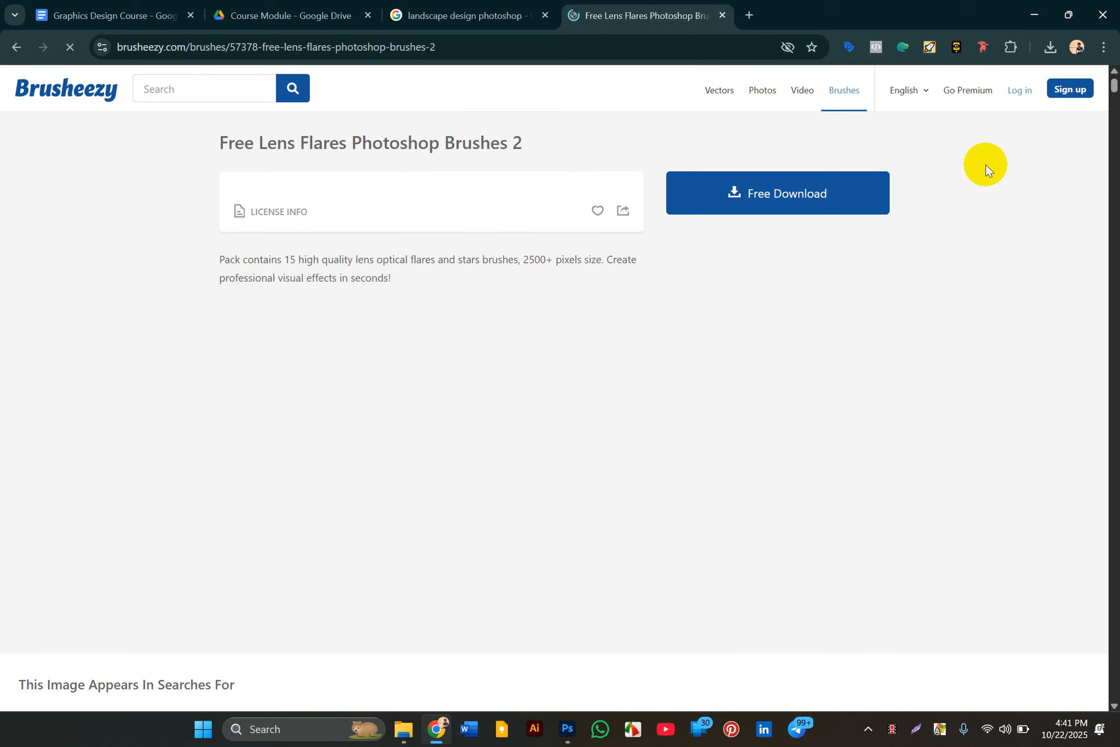
{"action": "left_click", "coordinate": [755, 194]}
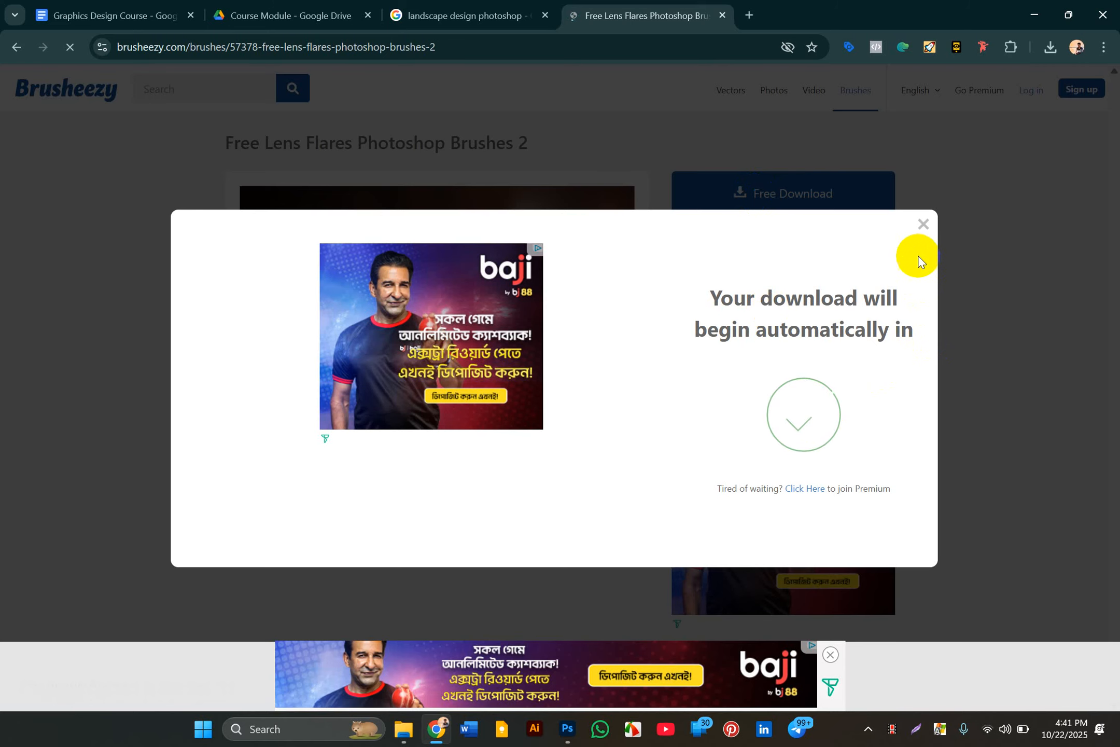
{"action": "left_click", "coordinate": [922, 224]}
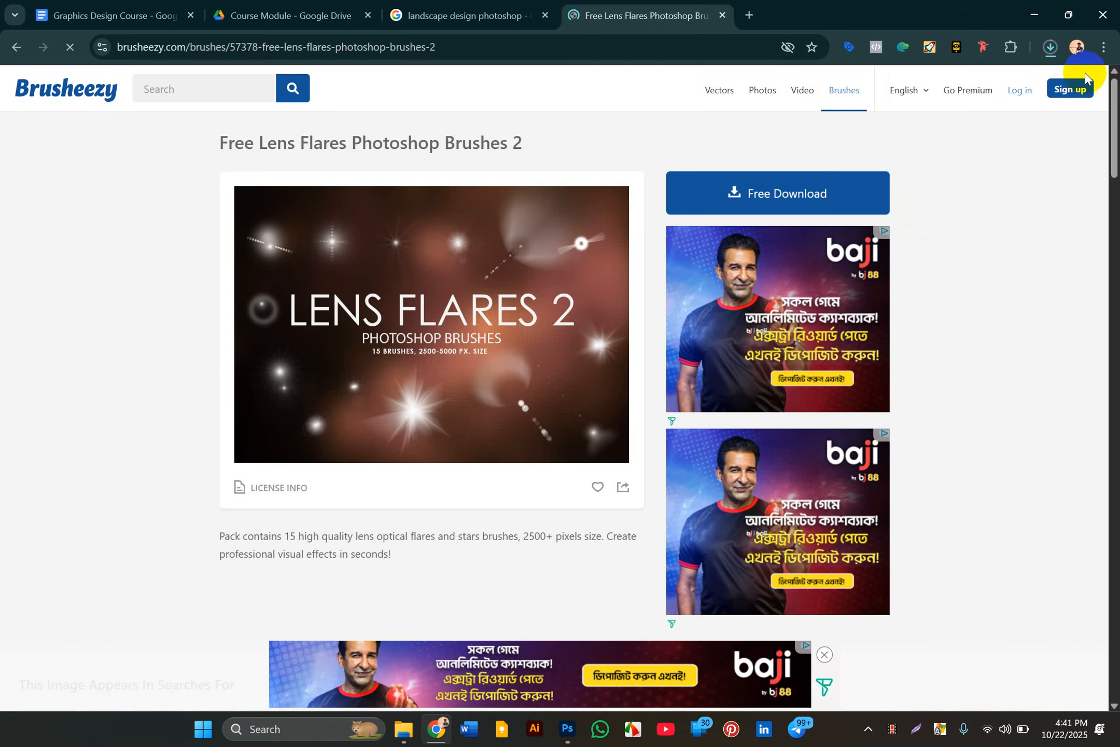
{"action": "left_click", "coordinate": [267, 386]}
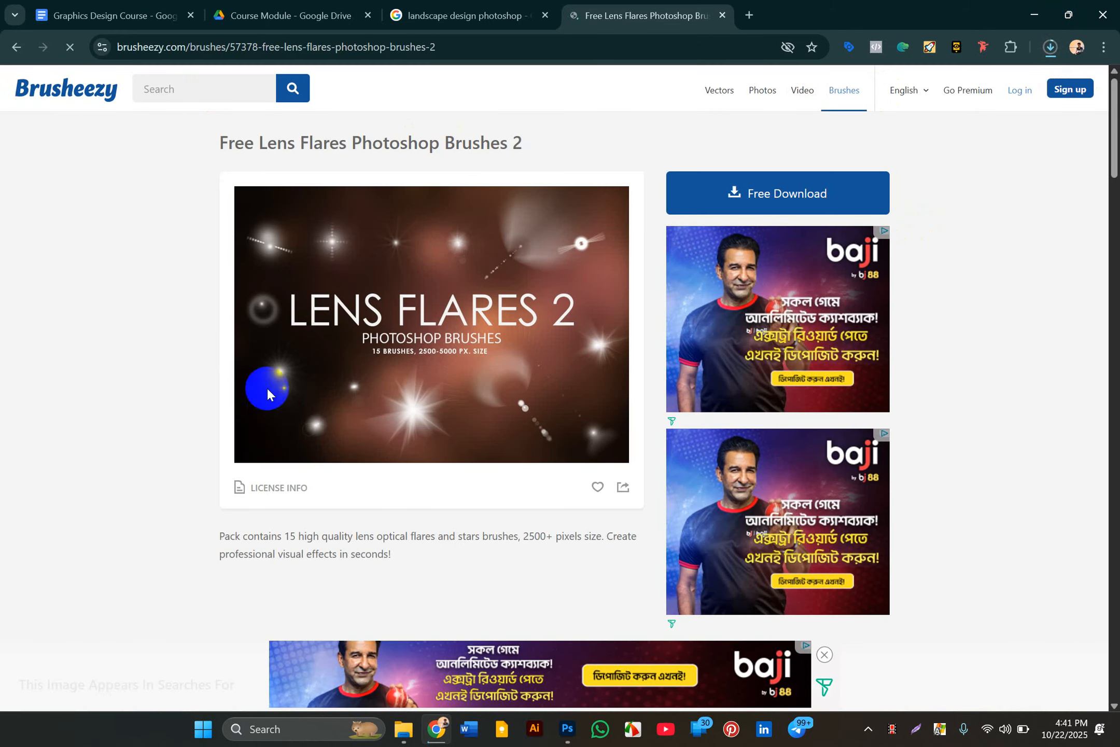
{"action": "scroll", "coordinate": [267, 387], "scroll_direction": "down", "scroll_amount": 8}
{"action": "scroll", "coordinate": [267, 393], "scroll_direction": "down", "scroll_amount": 10}
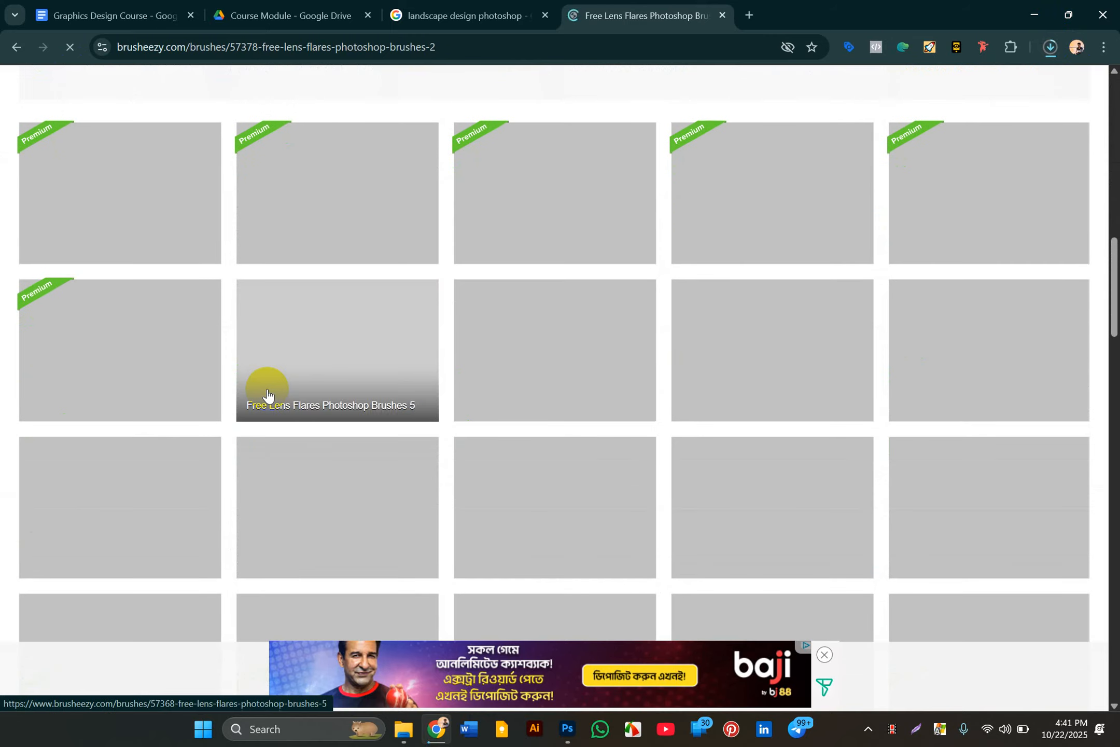
{"action": "scroll", "coordinate": [440, 339], "scroll_direction": "up", "scroll_amount": 15}
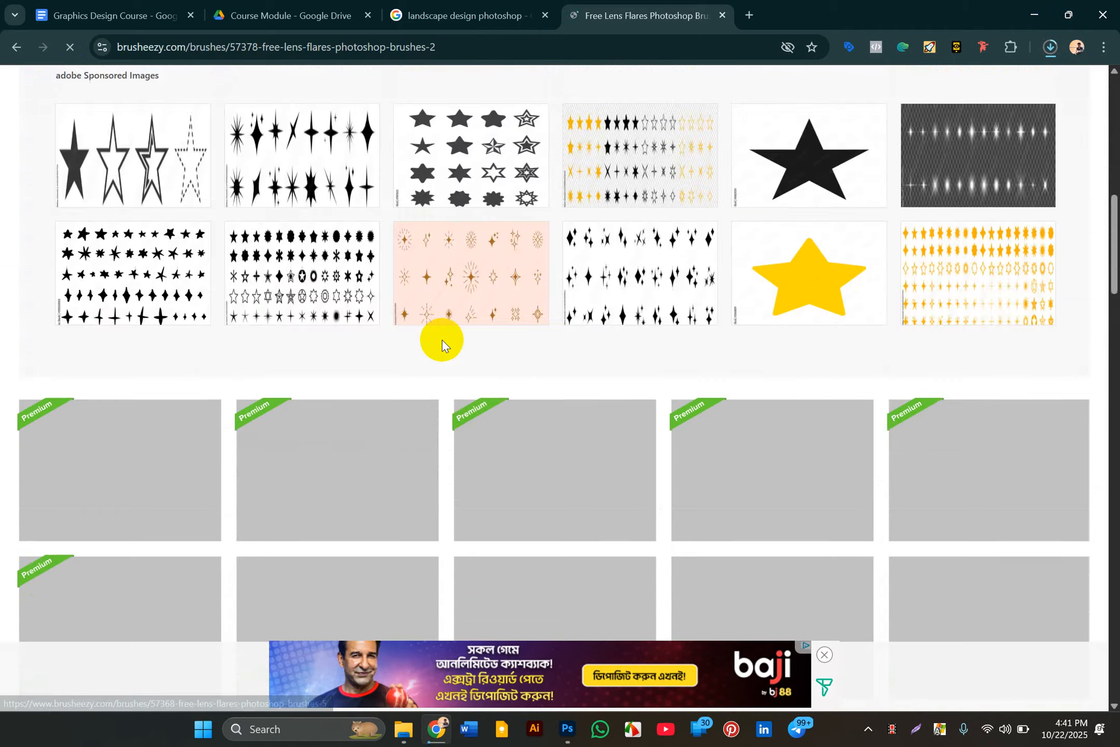
{"action": "left_click", "coordinate": [442, 340]}
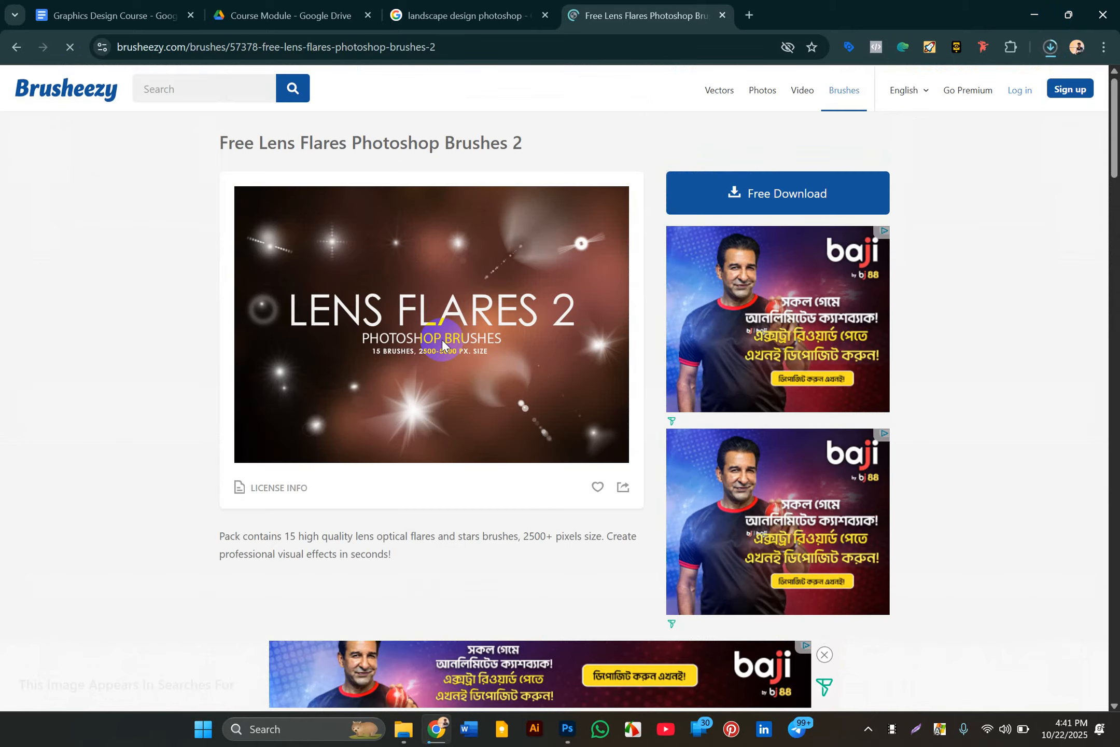
- Return to the star brush results and browse the other sets while checking the download's progress
{"action": "left_click", "coordinate": [19, 48]}
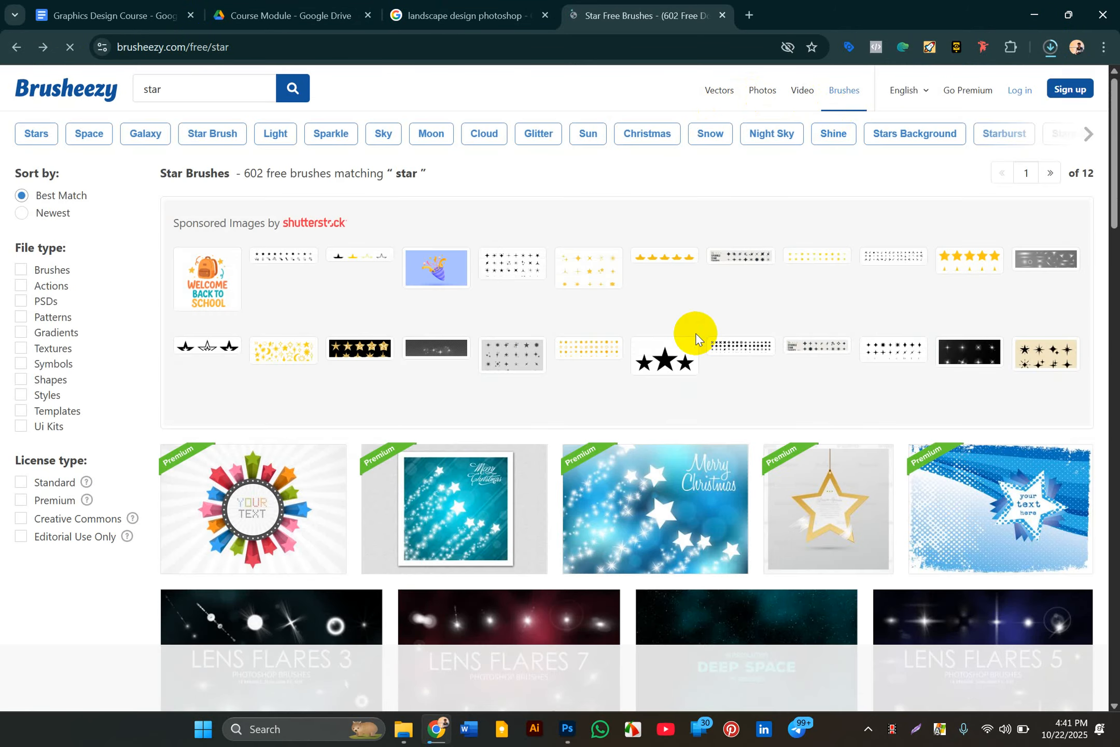
{"action": "scroll", "coordinate": [696, 336], "scroll_direction": "down", "scroll_amount": 7}
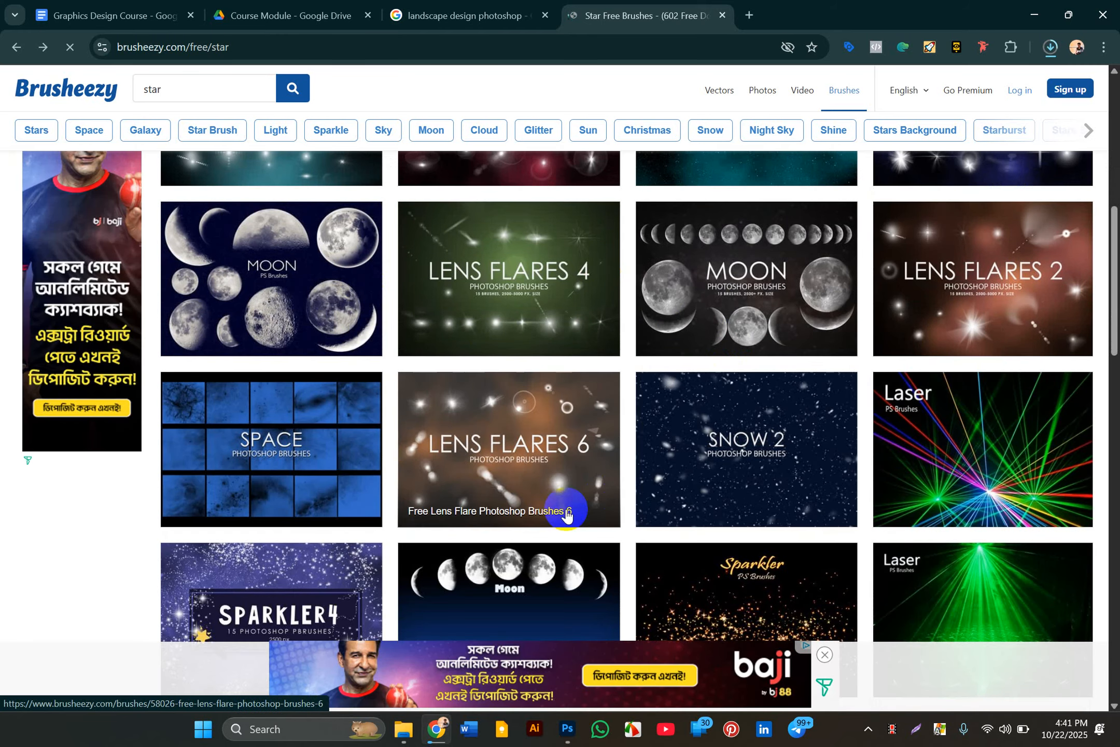
{"action": "scroll", "coordinate": [567, 513], "scroll_direction": "down", "scroll_amount": 3}
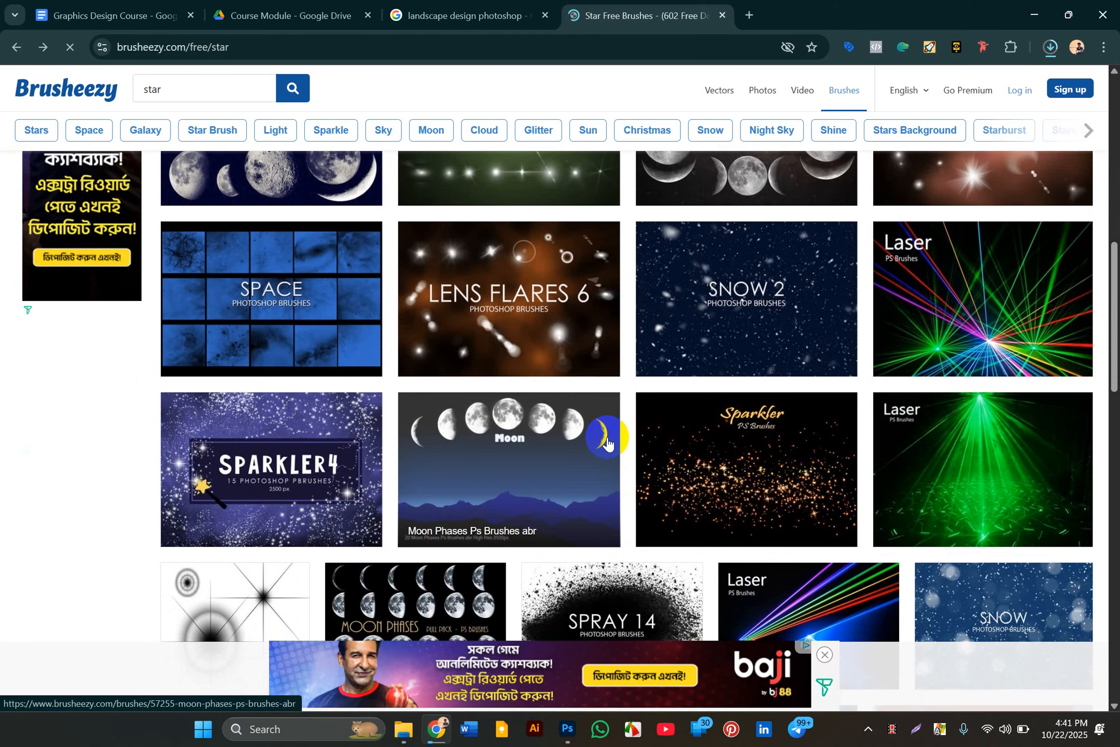
{"action": "scroll", "coordinate": [564, 506], "scroll_direction": "down", "scroll_amount": 2}
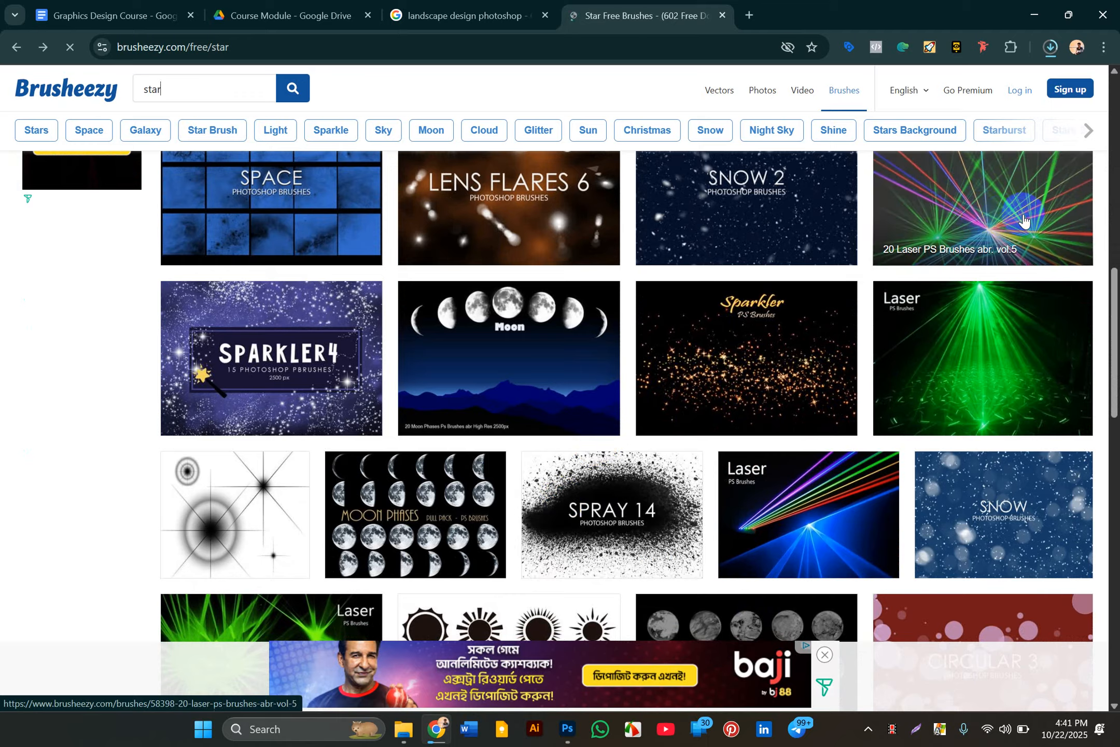
{"action": "left_click", "coordinate": [1065, 91]}
{"action": "left_click", "coordinate": [1053, 46]}
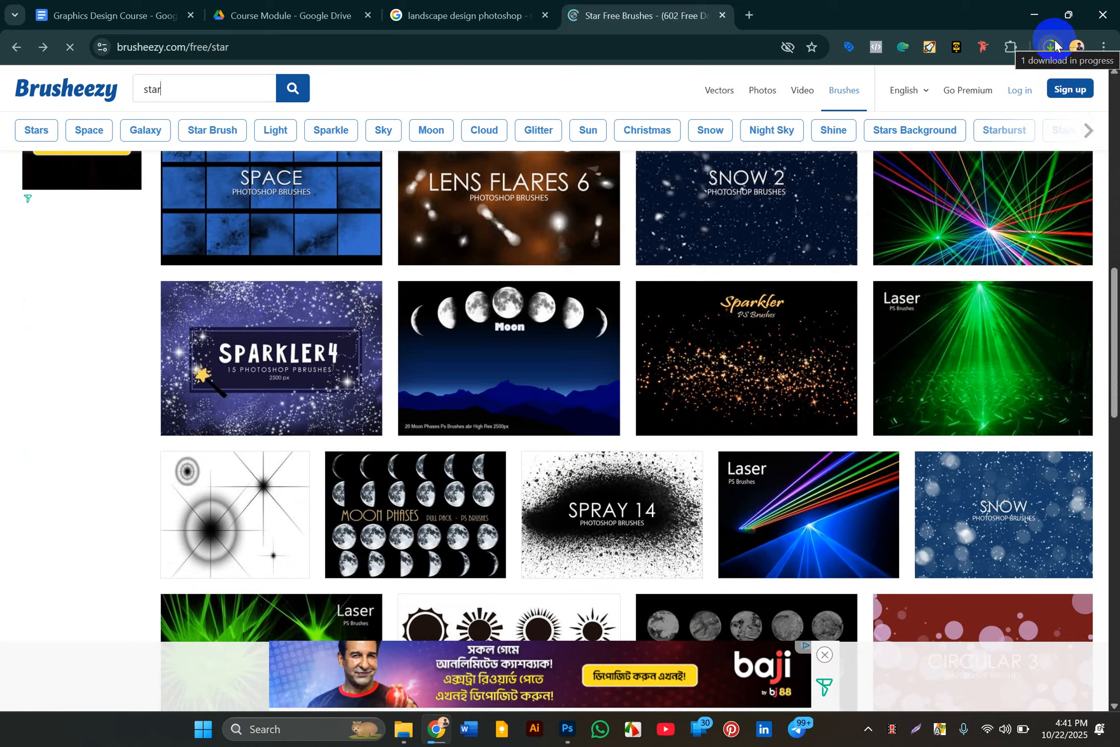
{"action": "left_click", "coordinate": [187, 81]}
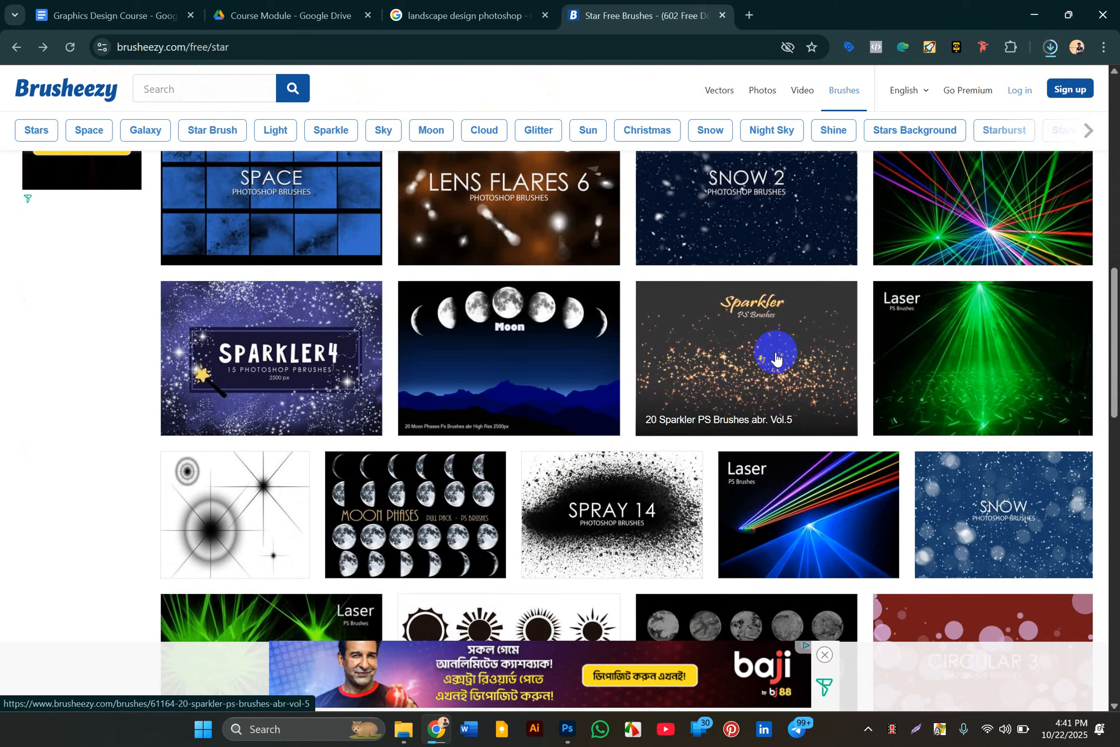
{"action": "scroll", "coordinate": [776, 358], "scroll_direction": "down", "scroll_amount": 8}
{"action": "scroll", "coordinate": [776, 358], "scroll_direction": "up", "scroll_amount": 20}
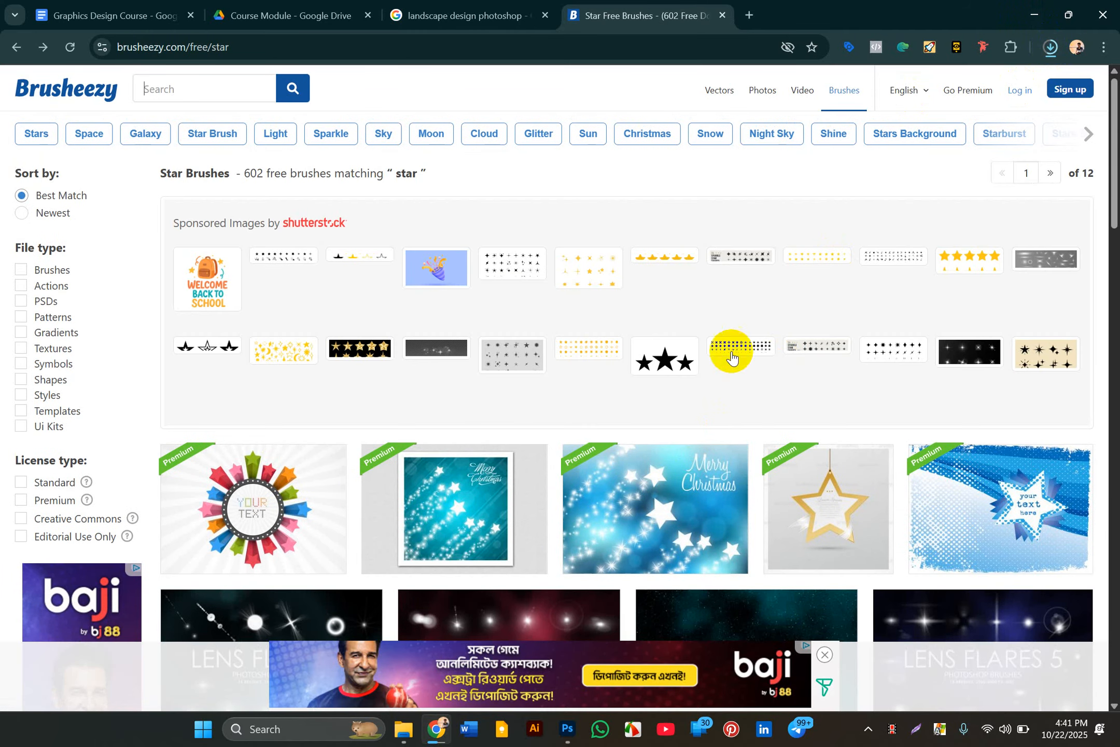
- Show the downloaded Free_Lens_Flares_Photoshop_Brushes_2.zip in its folder
{"action": "left_click", "coordinate": [1053, 49]}
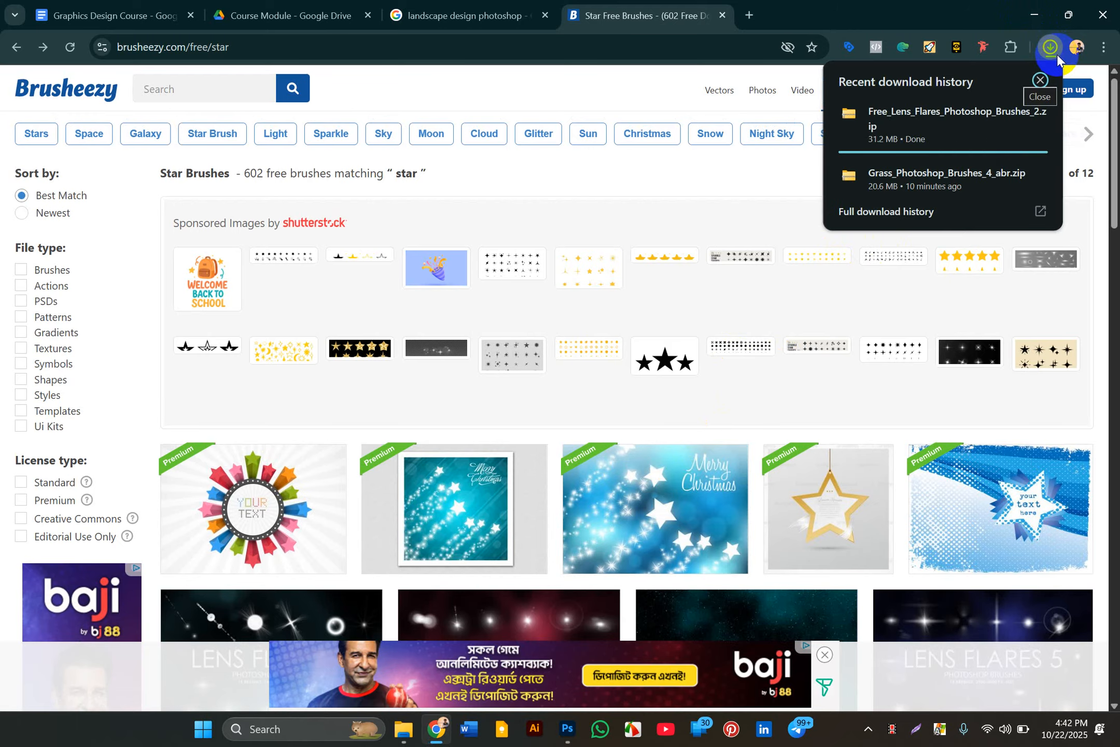
{"action": "left_click", "coordinate": [1016, 118]}
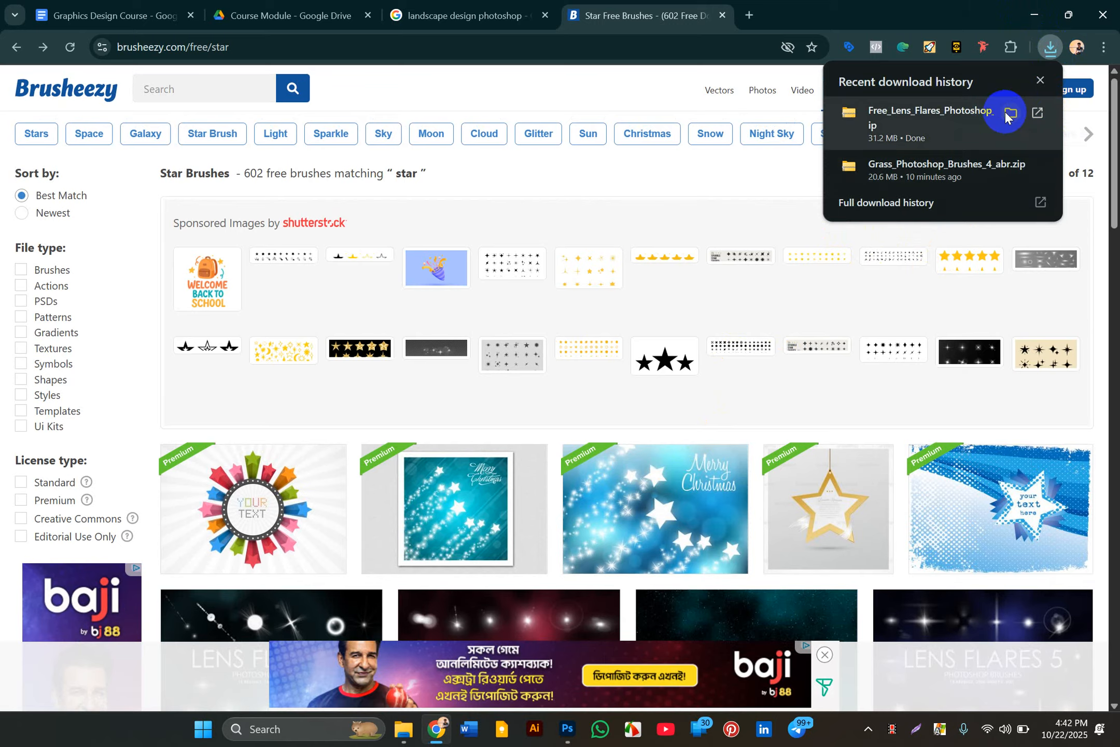
- Extract the Free_Lens_Flares_Photoshop_Brushes_2 zip into its own folder in Downloads and close the extracted folder's window
{"action": "left_click", "coordinate": [1009, 112]}
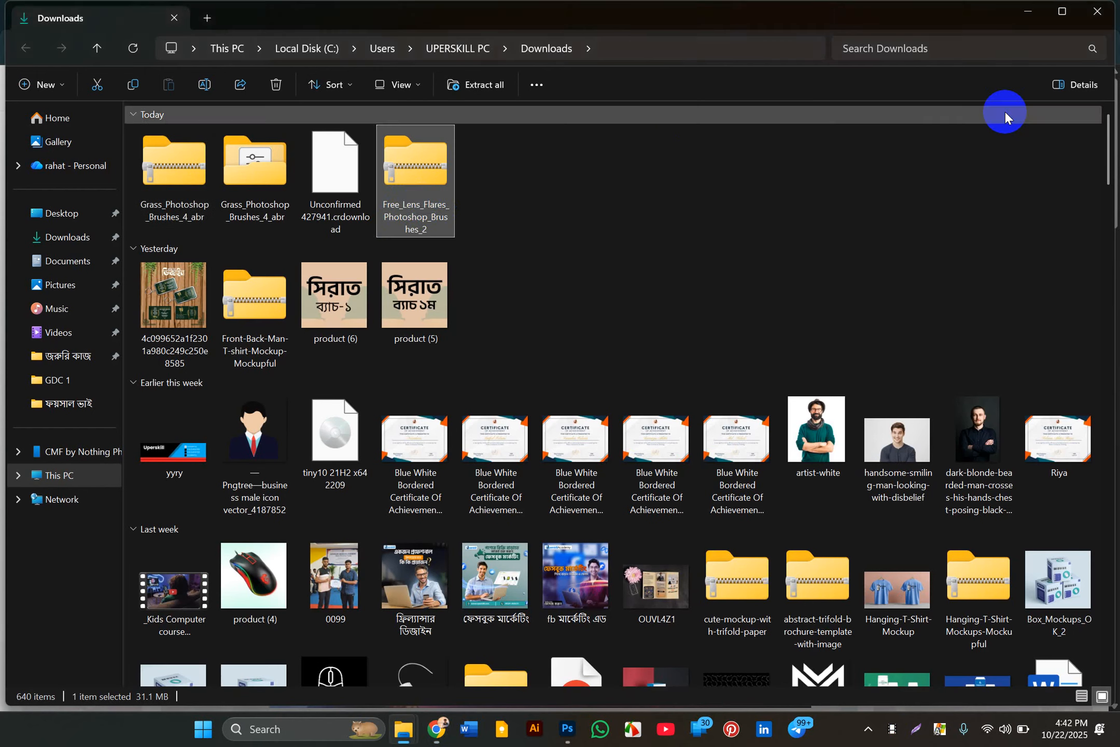
{"action": "right_click", "coordinate": [419, 204]}
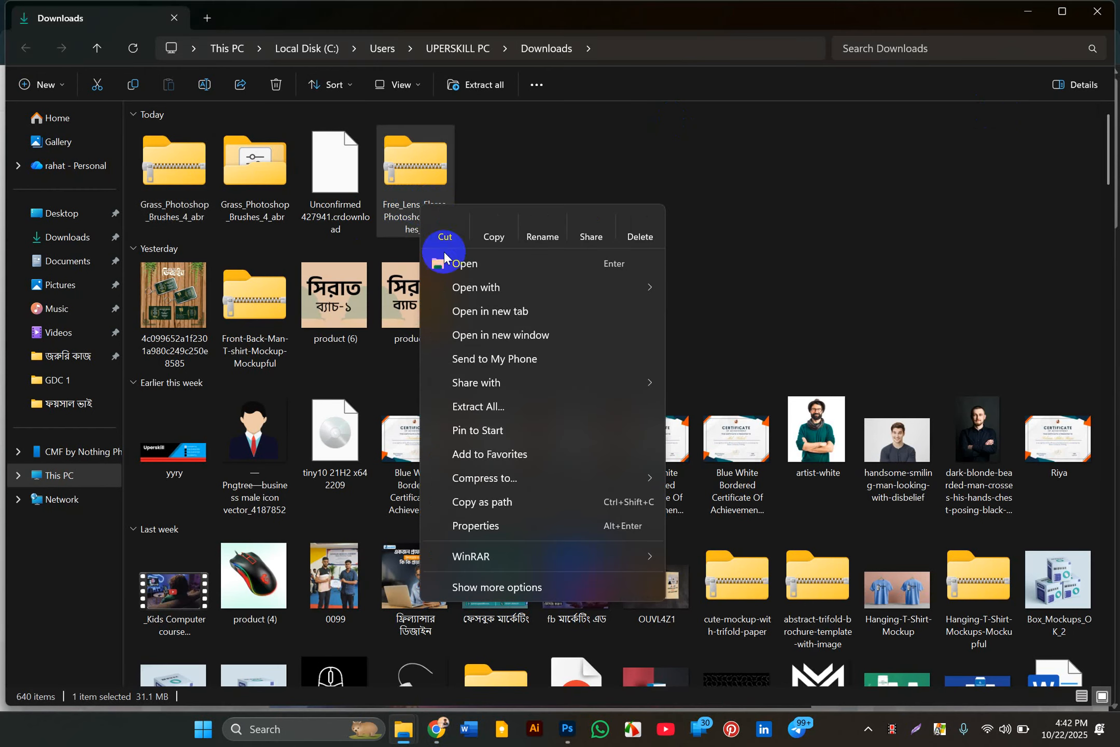
{"action": "left_click", "coordinate": [491, 406]}
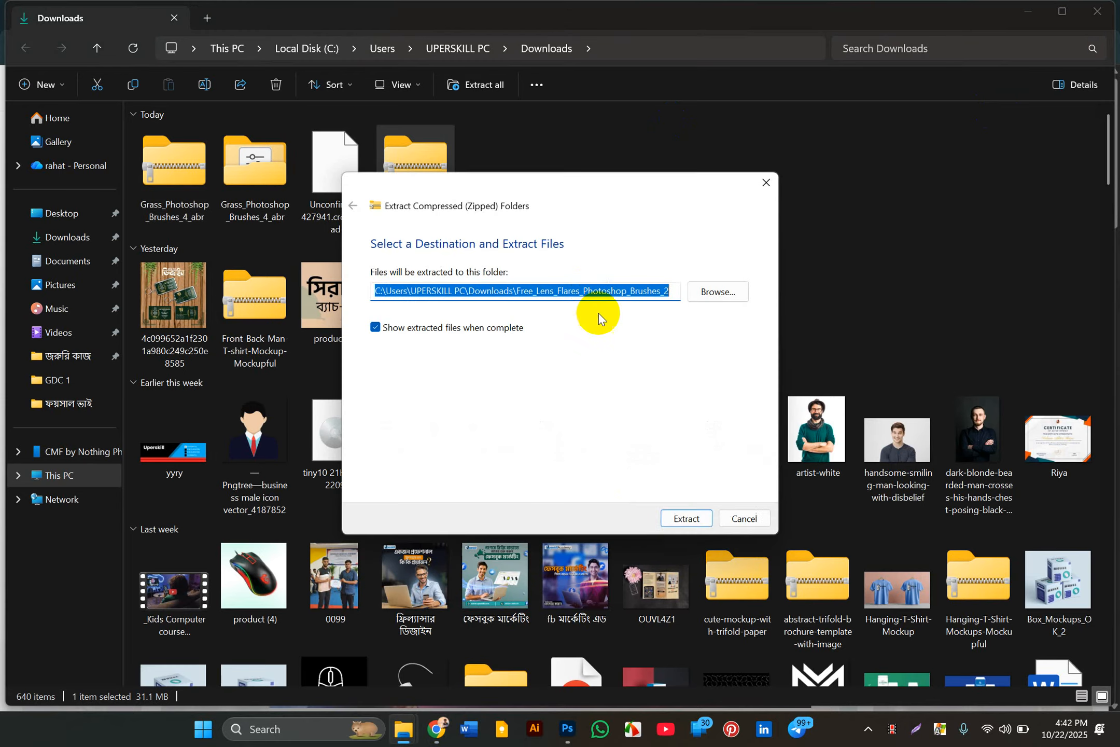
{"action": "left_click", "coordinate": [669, 519]}
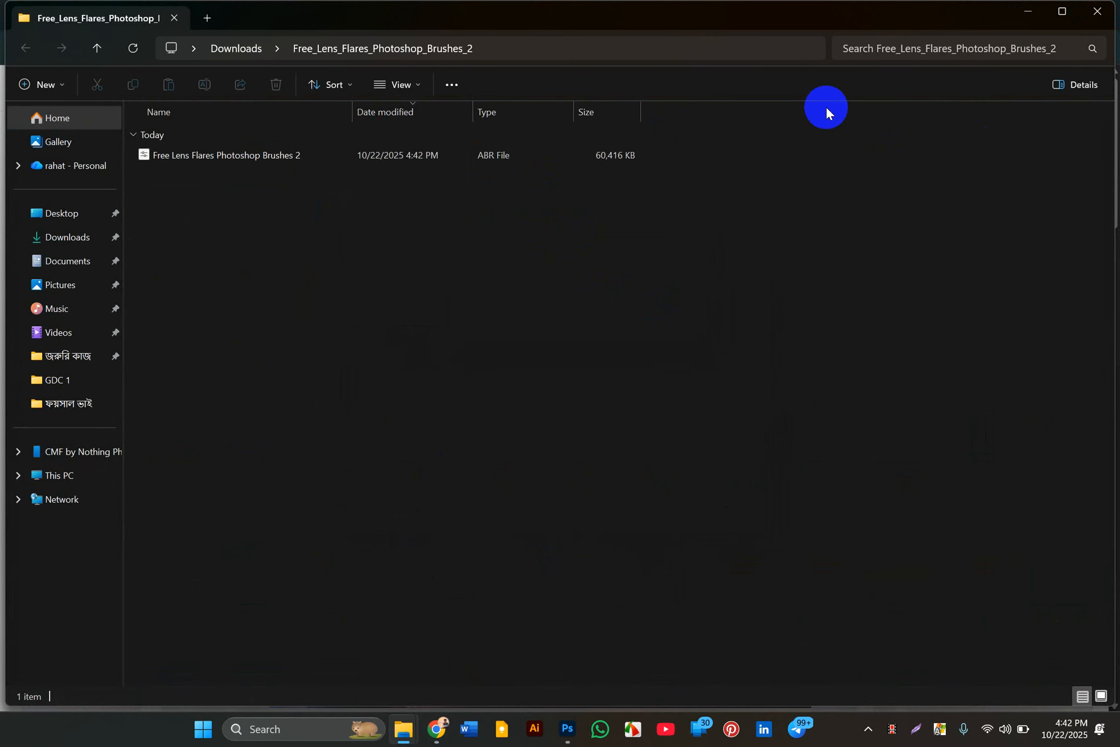
{"action": "left_click", "coordinate": [1095, 12]}
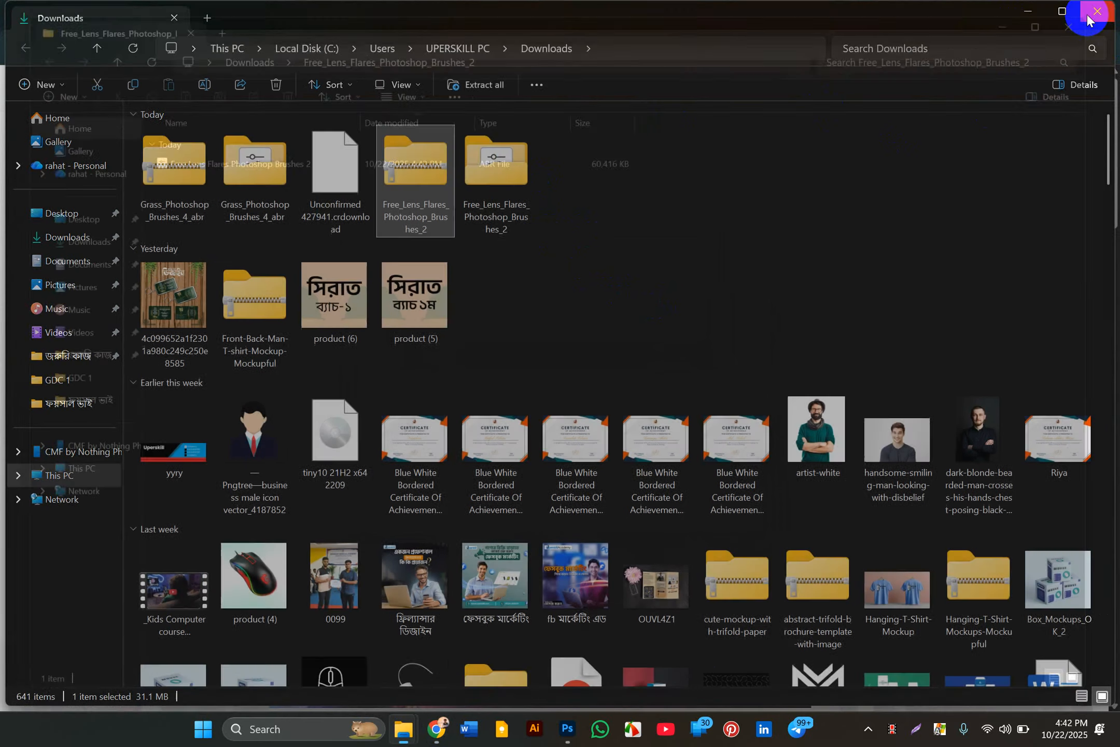
- Switch to Photoshop and import the Free Lens Flares Photoshop Brushes 2 file from its extracted Downloads folder as Brush tool presets
{"action": "left_click", "coordinate": [569, 731]}
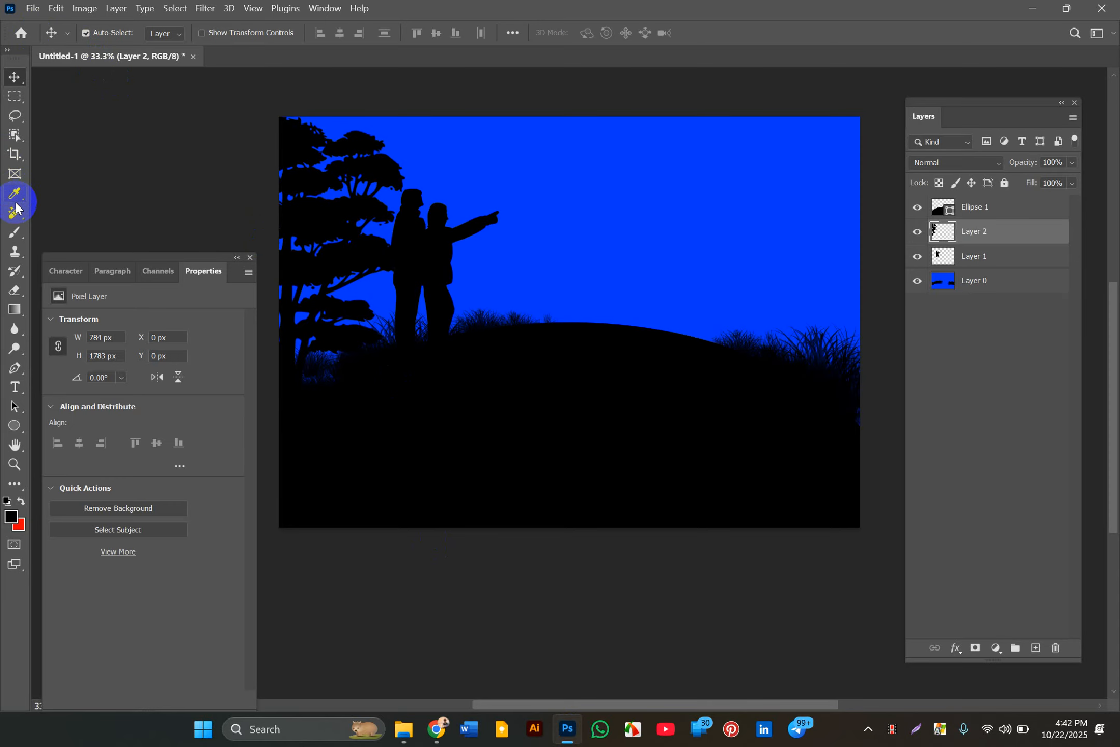
{"action": "left_click", "coordinate": [13, 234]}
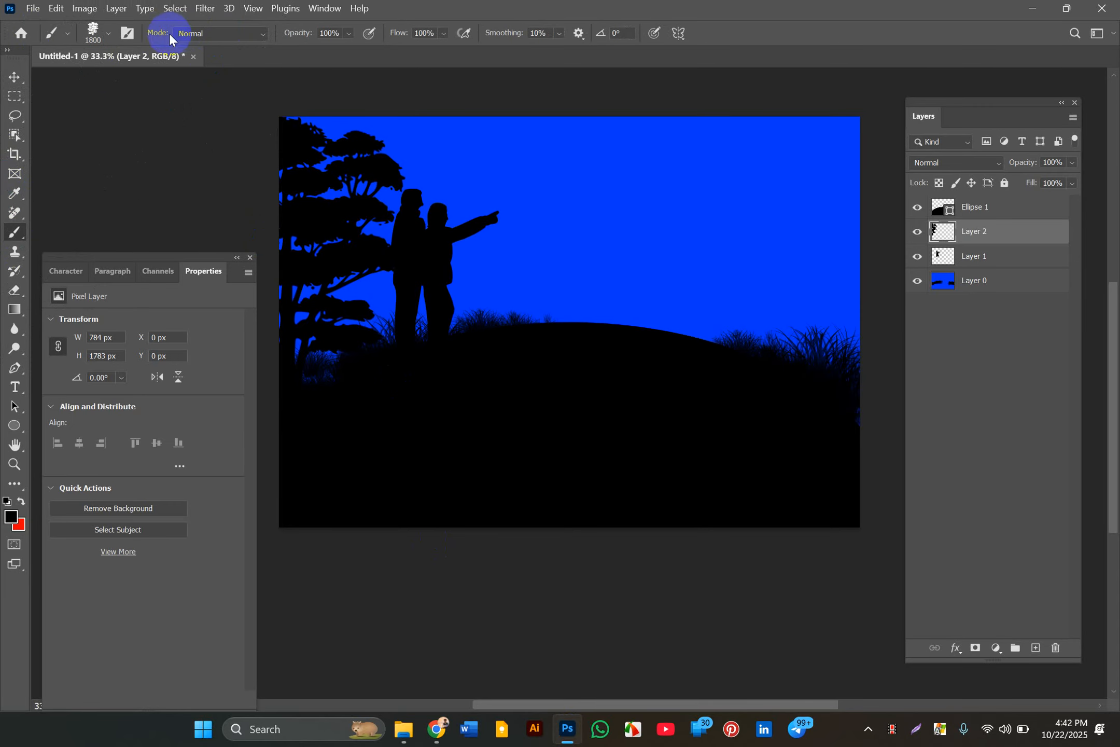
{"action": "left_click", "coordinate": [110, 35]}
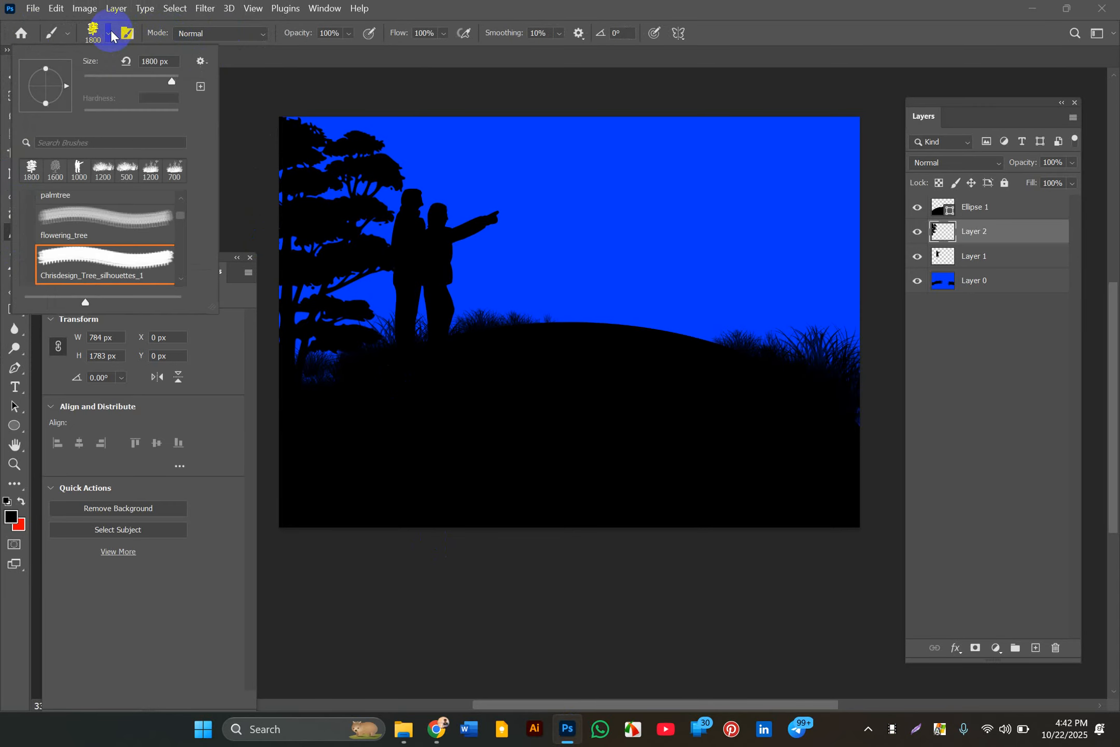
{"action": "left_click", "coordinate": [202, 63]}
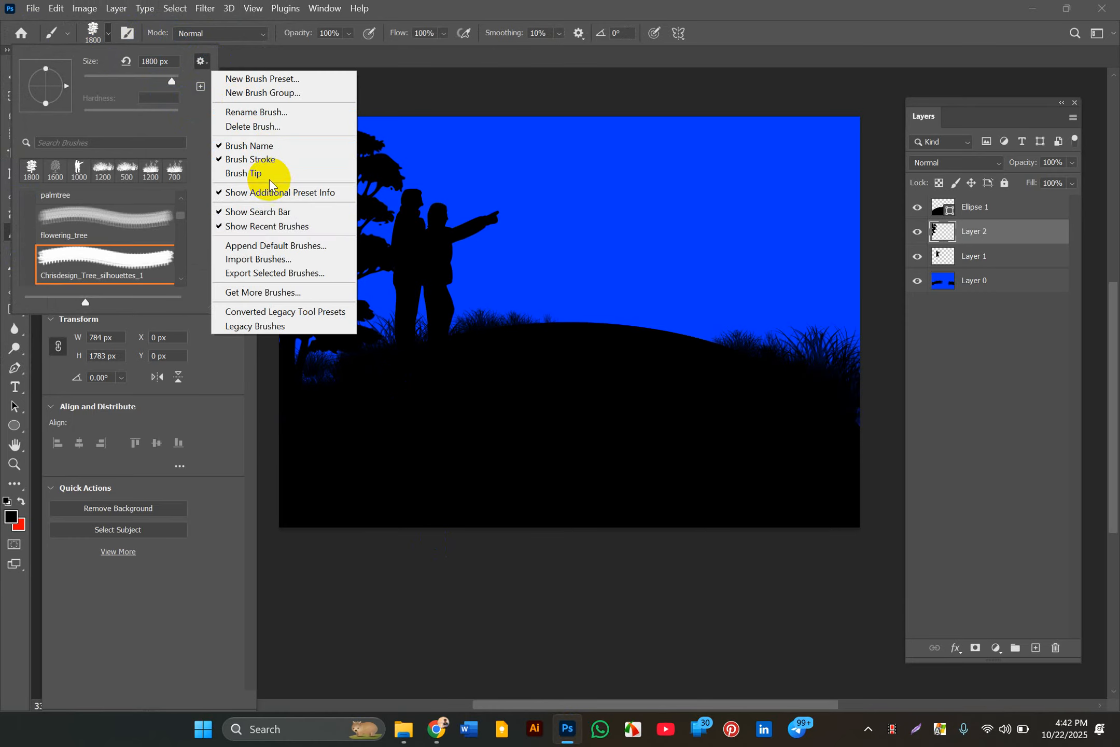
{"action": "left_click", "coordinate": [270, 260]}
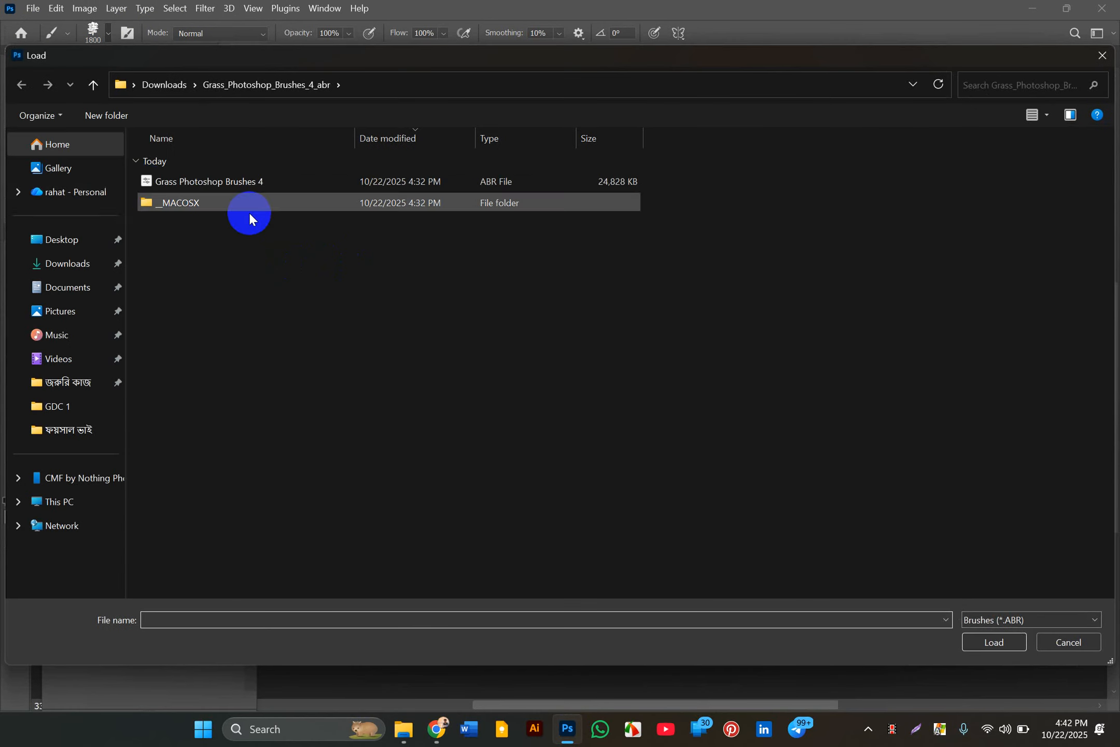
{"action": "left_click", "coordinate": [95, 88]}
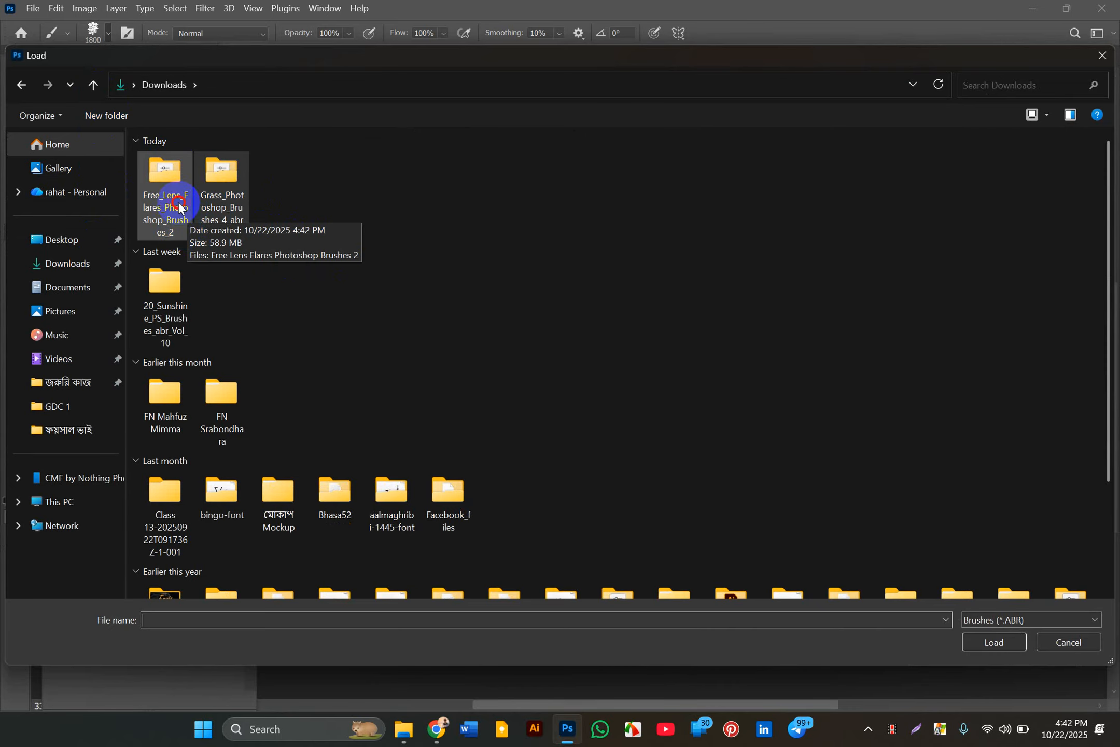
{"action": "double_click", "coordinate": [178, 203]}
{"action": "left_click", "coordinate": [224, 179]}
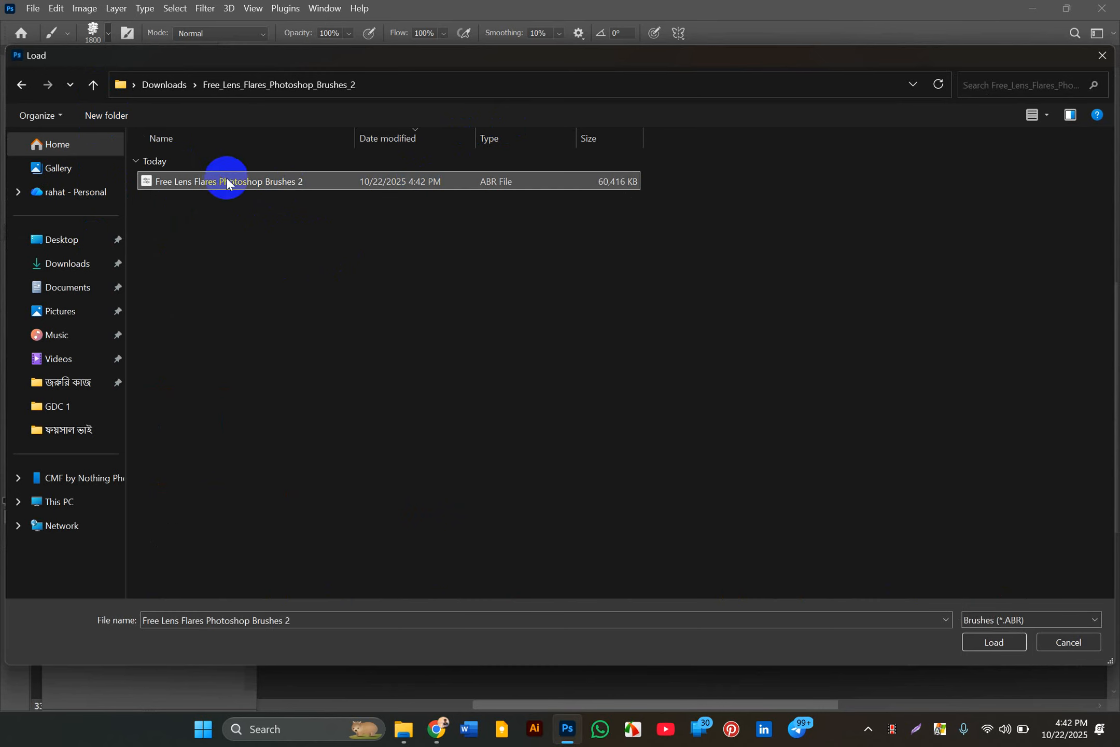
{"action": "left_click", "coordinate": [986, 642]}
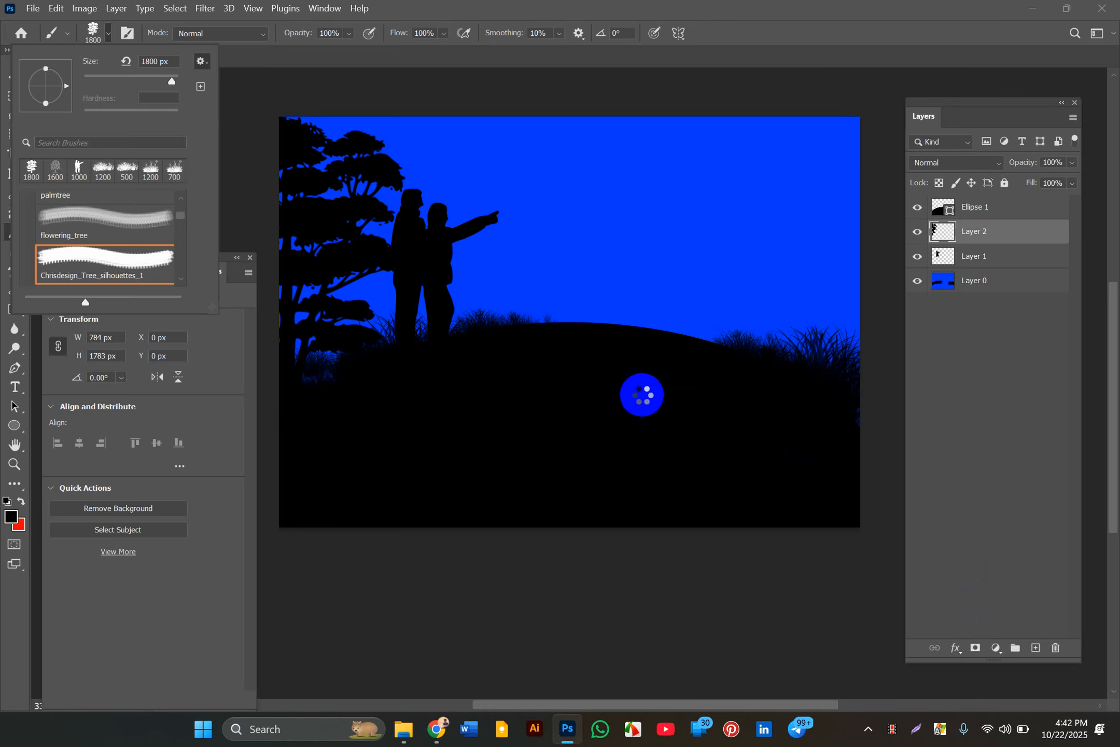
- Collapse the tree brush group, expand the imported Free Lens Flares Photoshop Brushes 2 group and preview its Flare 16 brush on the sky
{"action": "scroll", "coordinate": [57, 210], "scroll_direction": "up", "scroll_amount": 5}
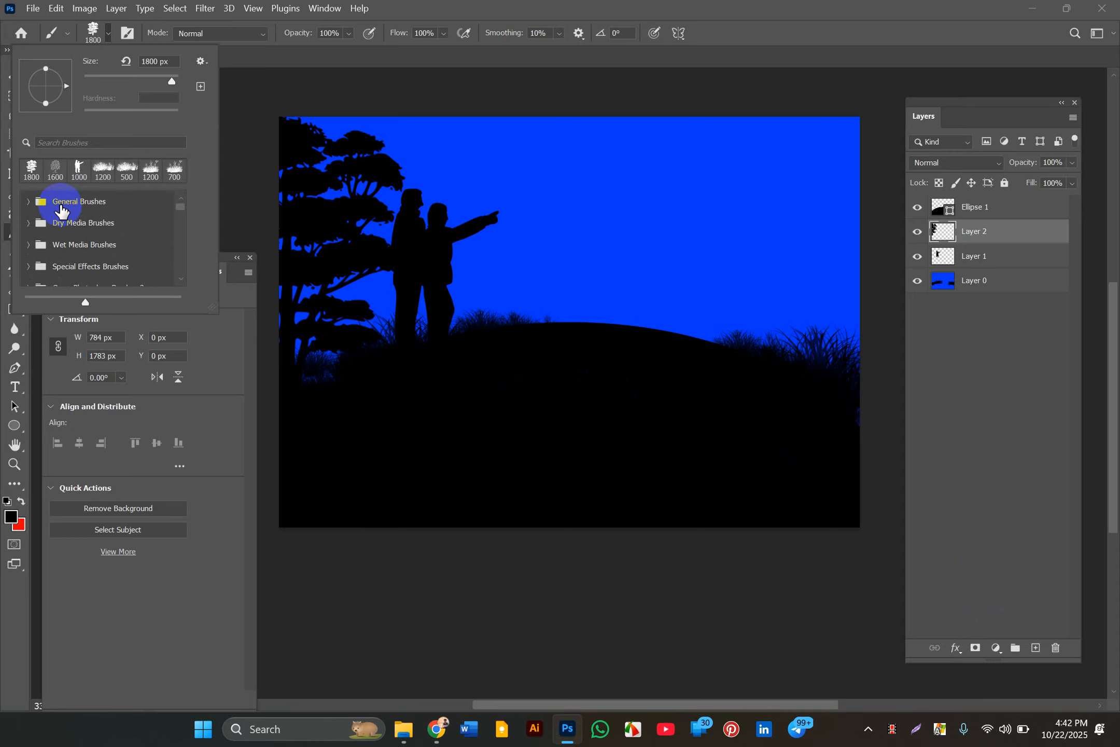
{"action": "scroll", "coordinate": [57, 210], "scroll_direction": "down", "scroll_amount": 3}
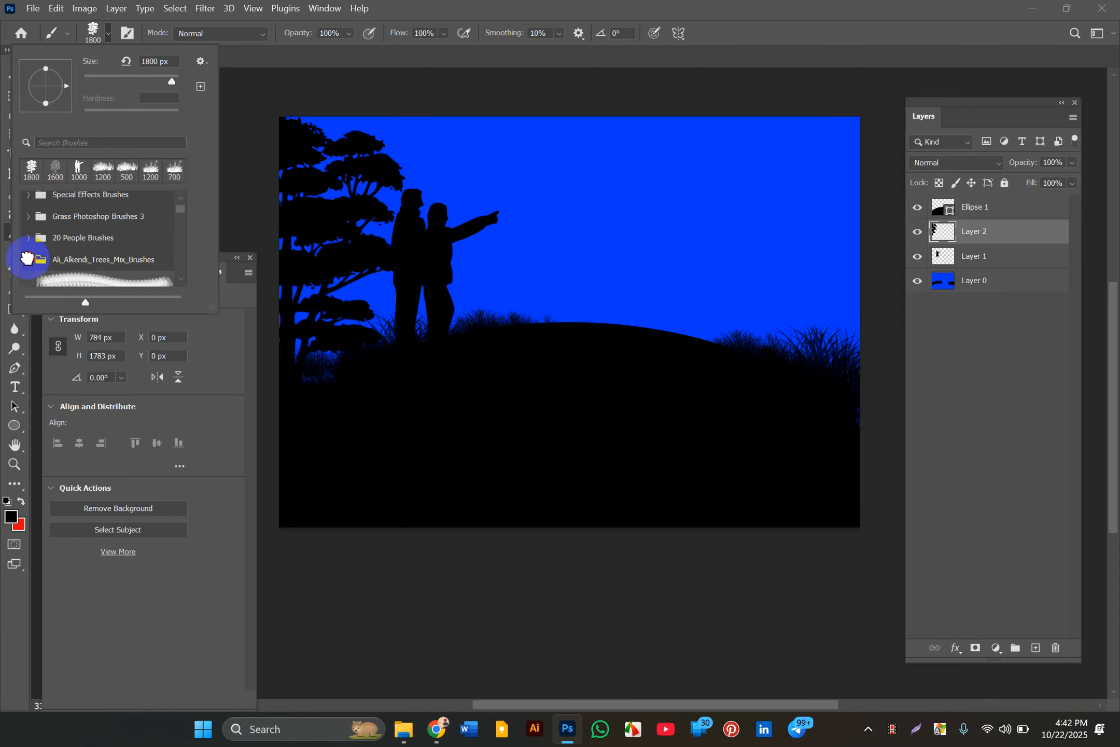
{"action": "left_click", "coordinate": [27, 258]}
{"action": "scroll", "coordinate": [108, 254], "scroll_direction": "down", "scroll_amount": 3}
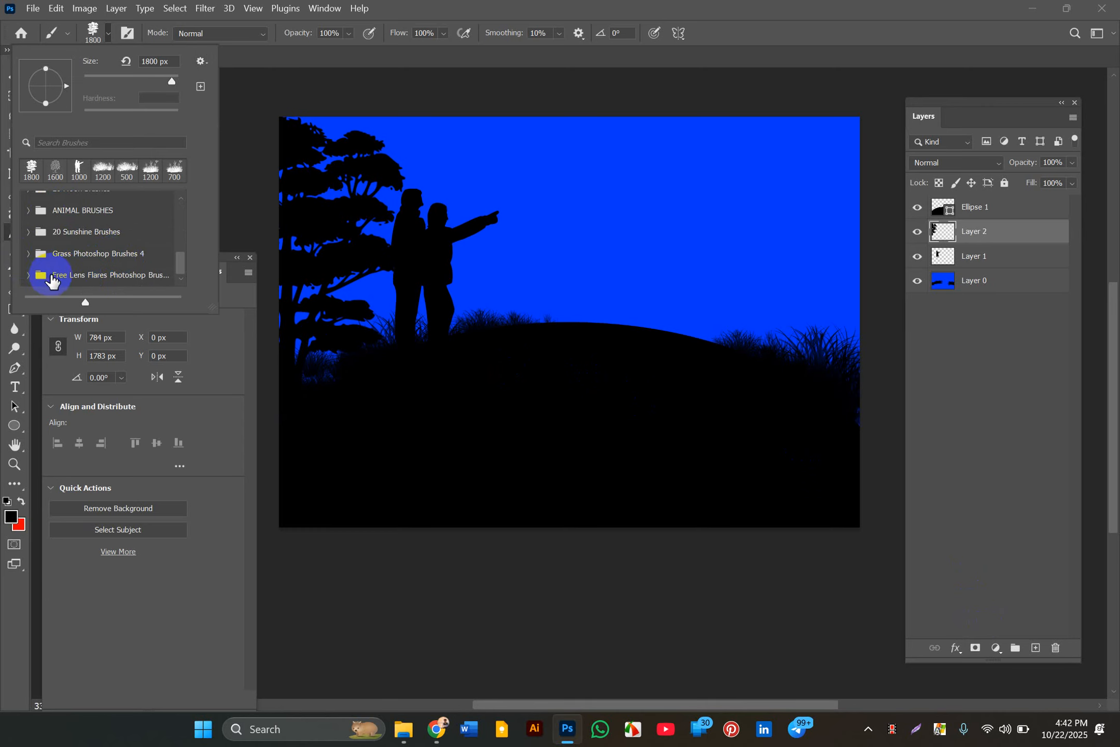
{"action": "left_click", "coordinate": [101, 276]}
{"action": "left_click", "coordinate": [96, 269]}
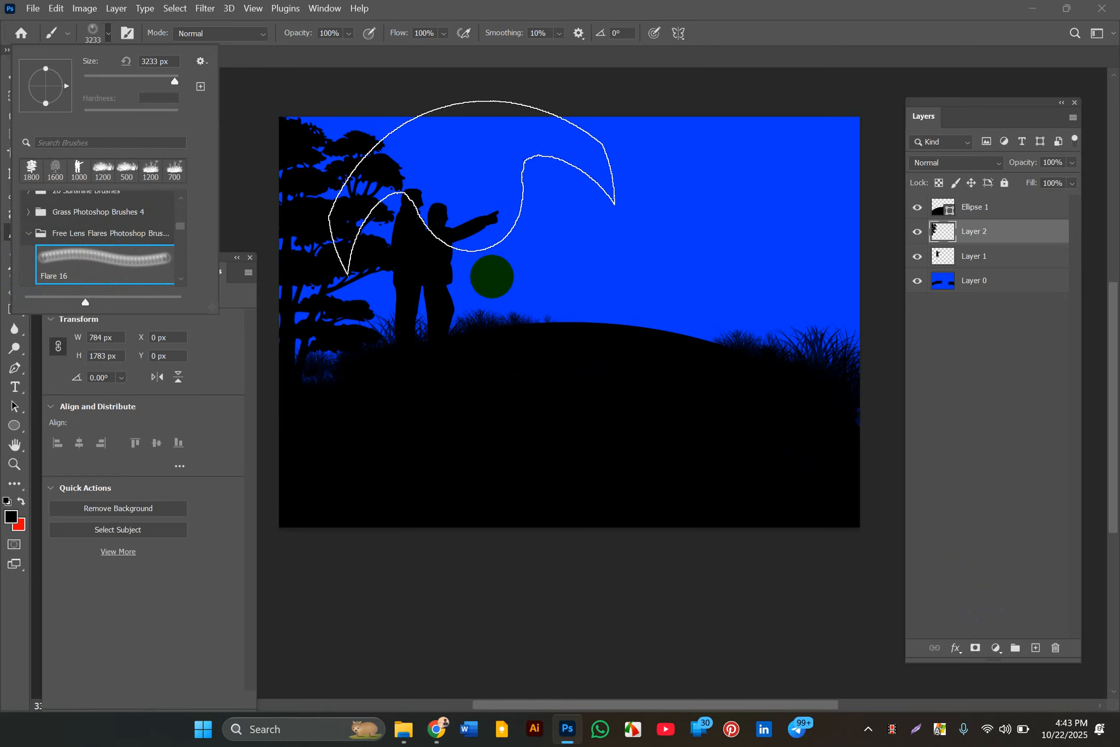
{"action": "scroll", "coordinate": [122, 259], "scroll_direction": "down", "scroll_amount": 2}
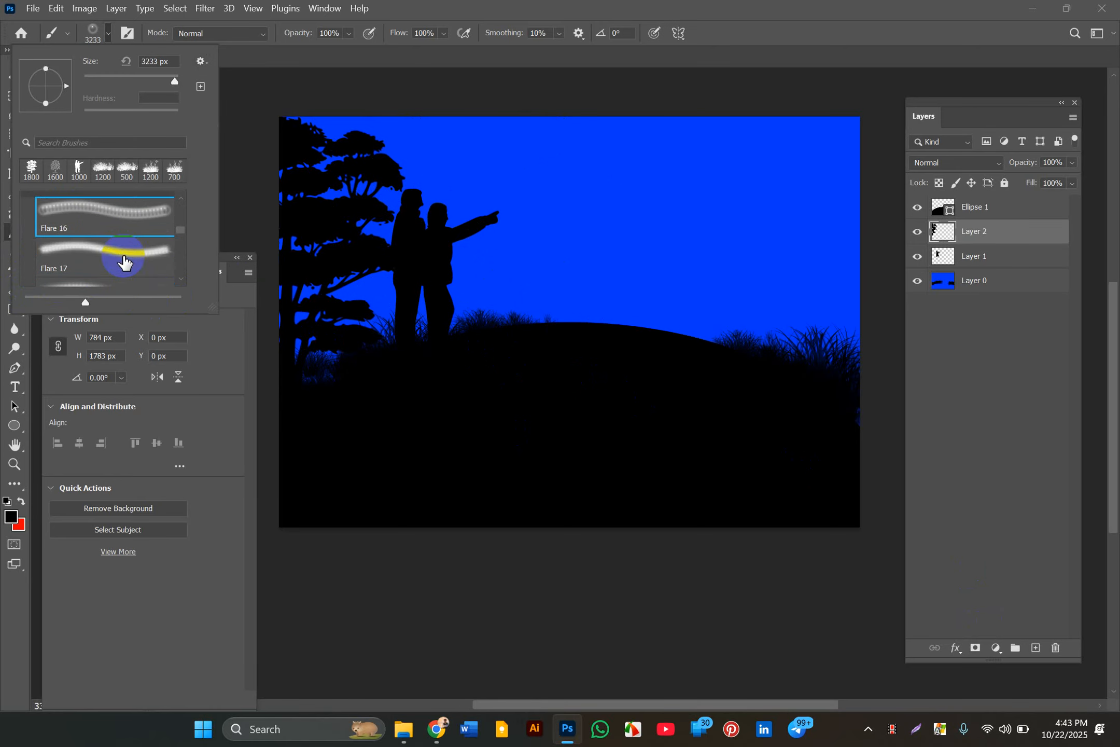
{"action": "right_click", "coordinate": [125, 258]}
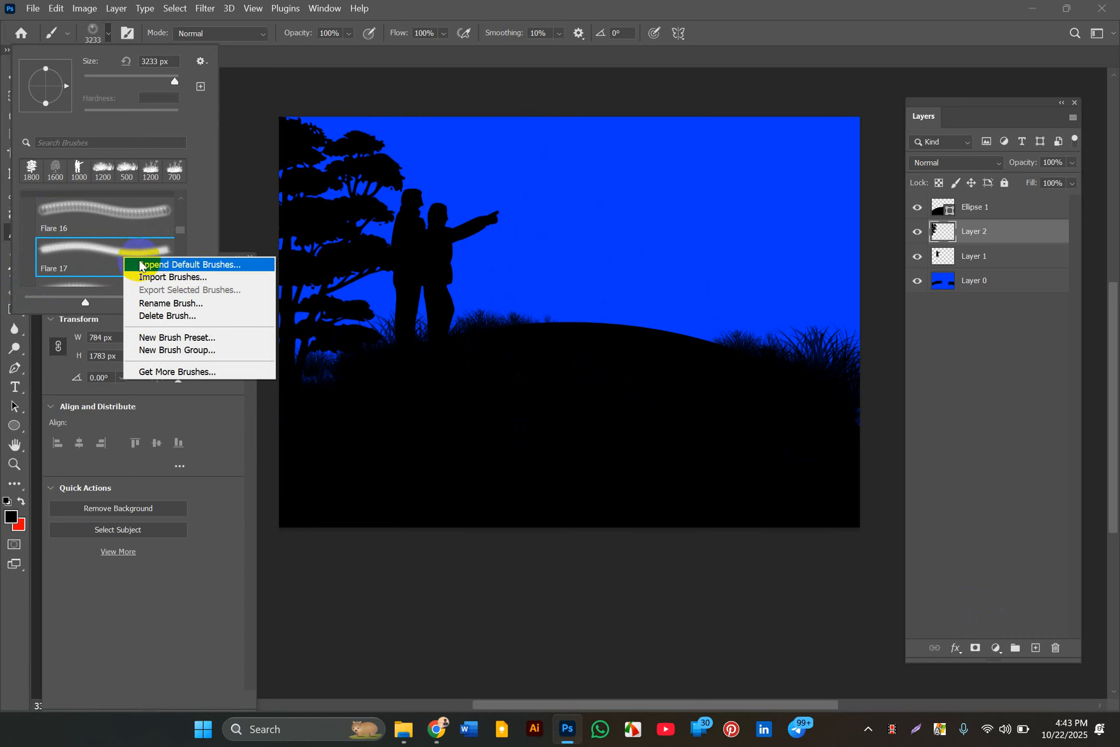
{"action": "left_click", "coordinate": [112, 251]}
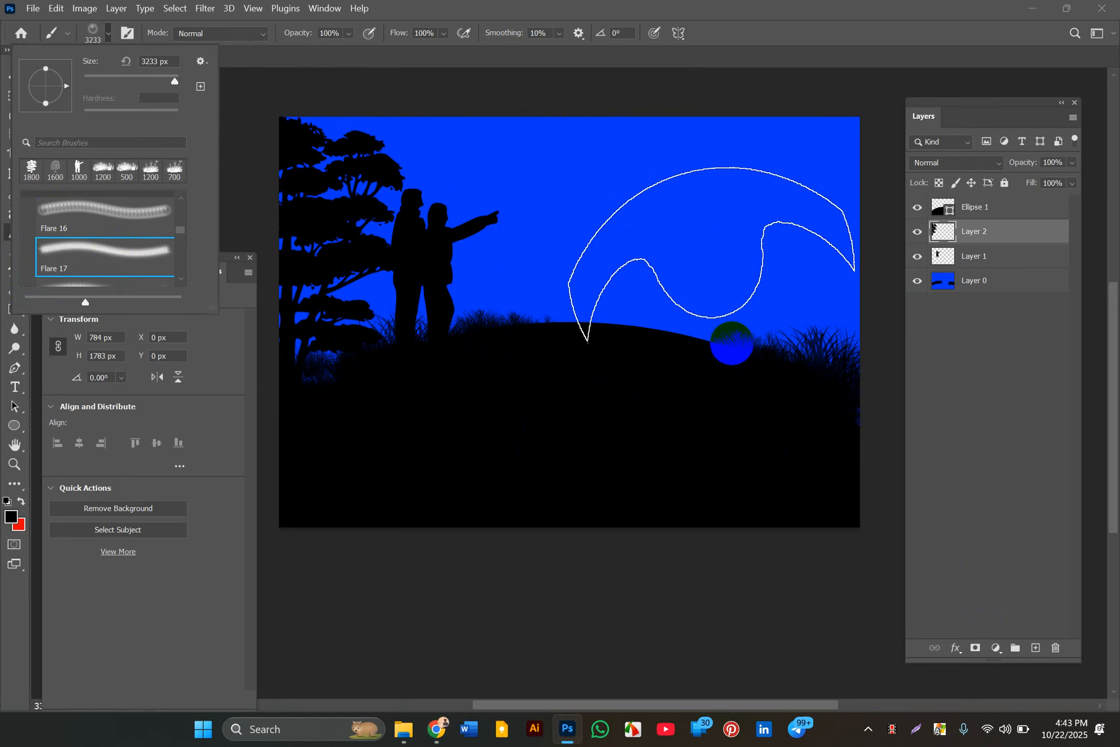
- Create a new layer above the tree layer and try a Flare 16 stamp on the blue sky
{"action": "left_click", "coordinate": [1034, 649]}
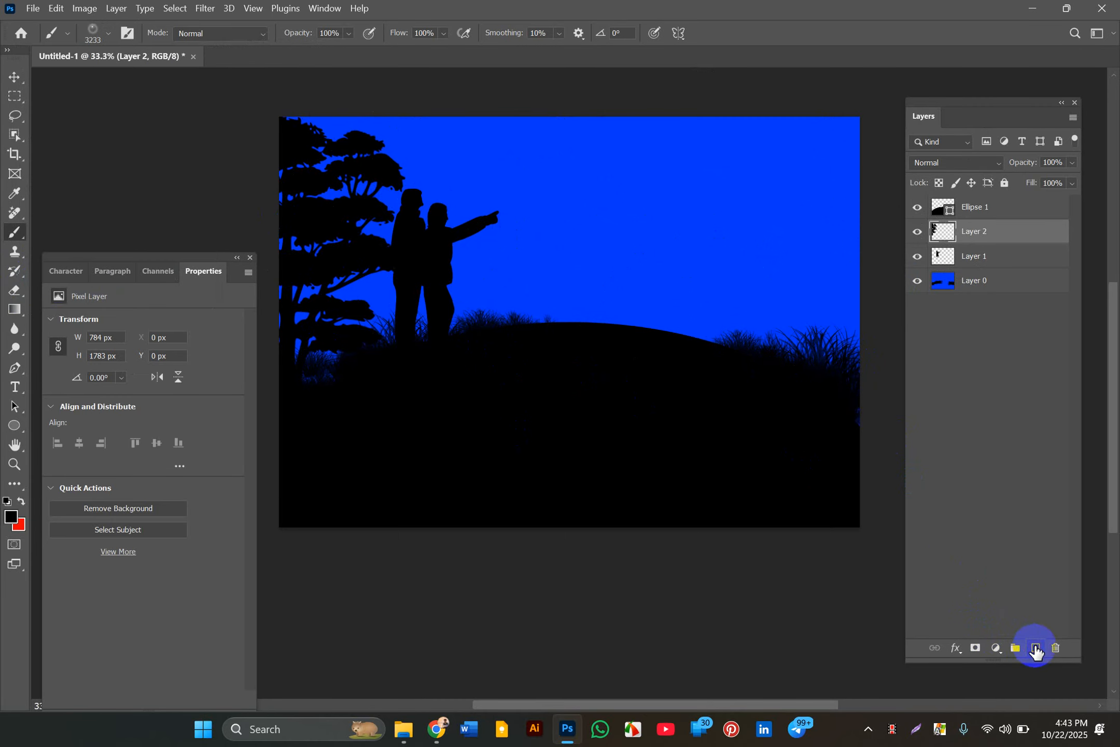
{"action": "left_click", "coordinate": [1035, 648]}
{"action": "left_click", "coordinate": [794, 291]}
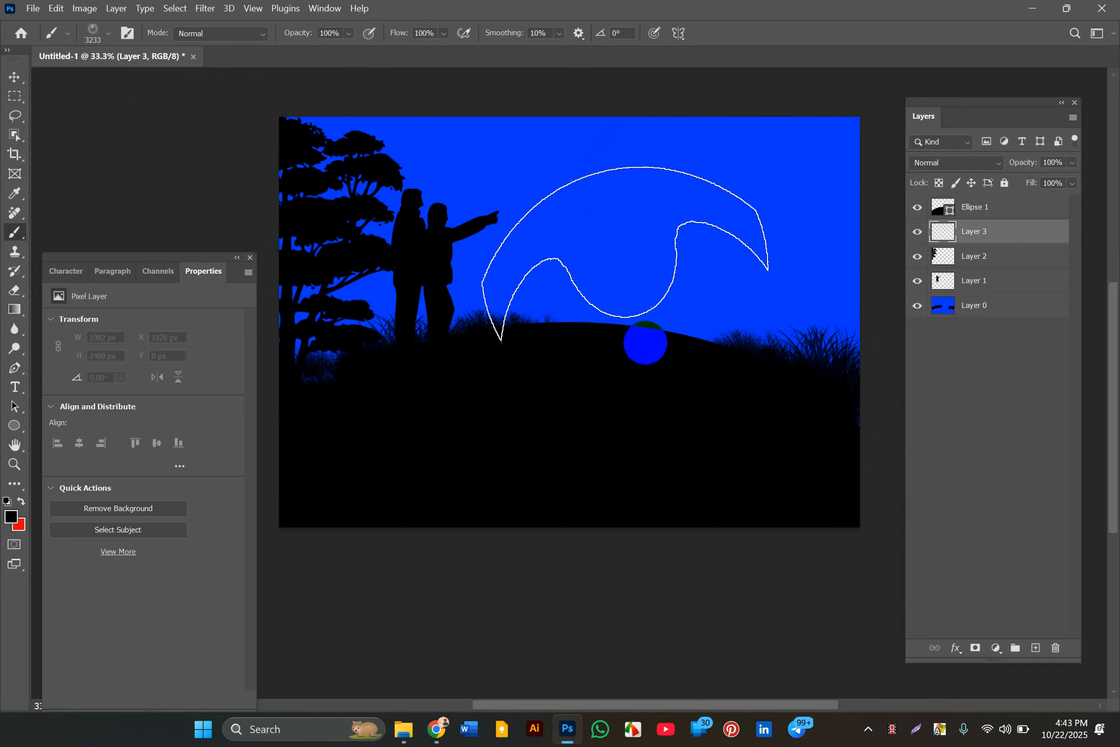
- Compare the Flare 17 and Flare 18 brushes, and select the Flare 19 brush at 4631 px
{"action": "left_click", "coordinate": [105, 31]}
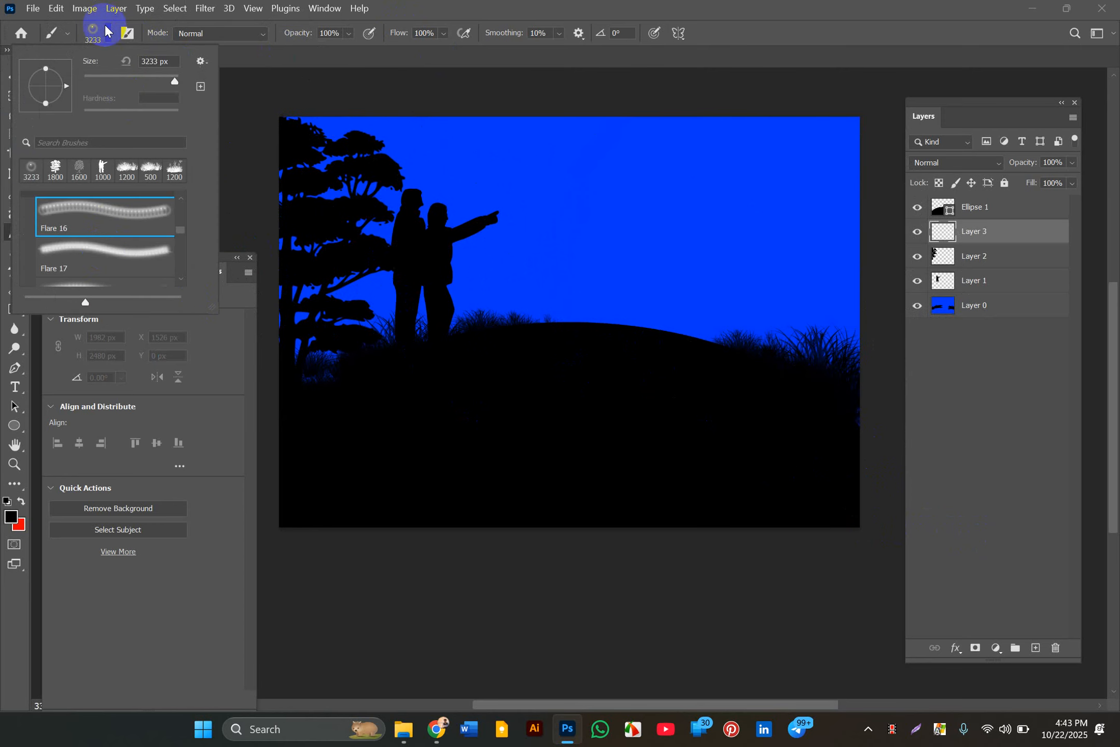
{"action": "left_click", "coordinate": [104, 249]}
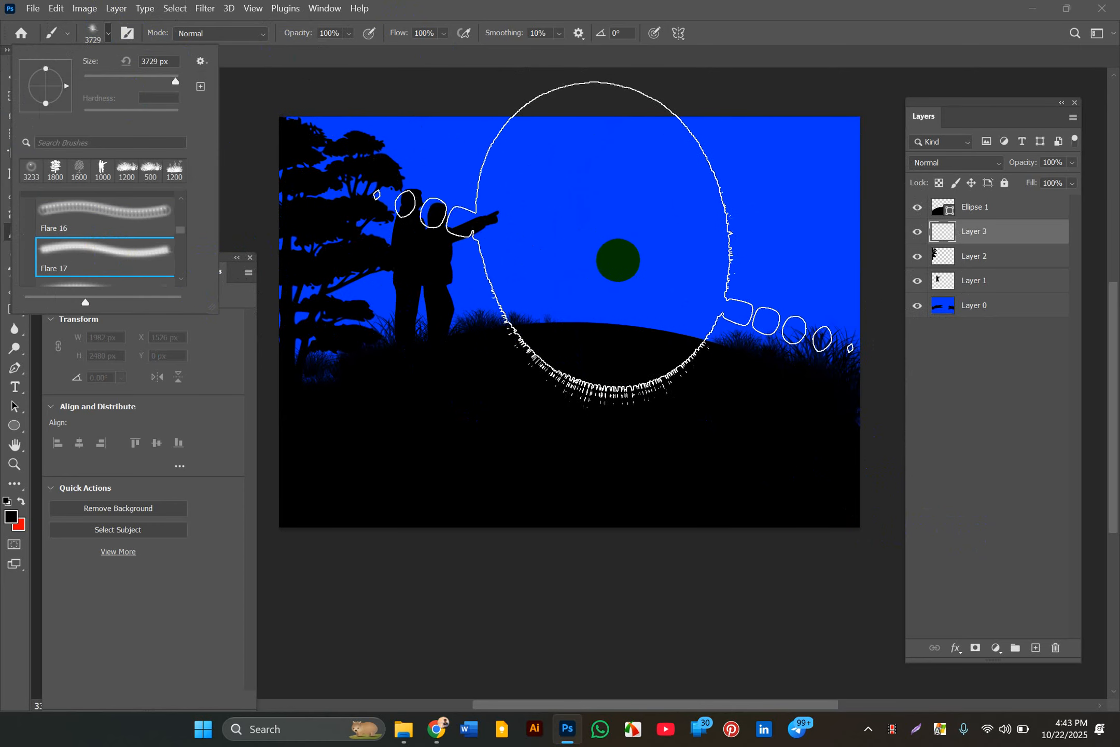
{"action": "scroll", "coordinate": [107, 259], "scroll_direction": "down", "scroll_amount": 1}
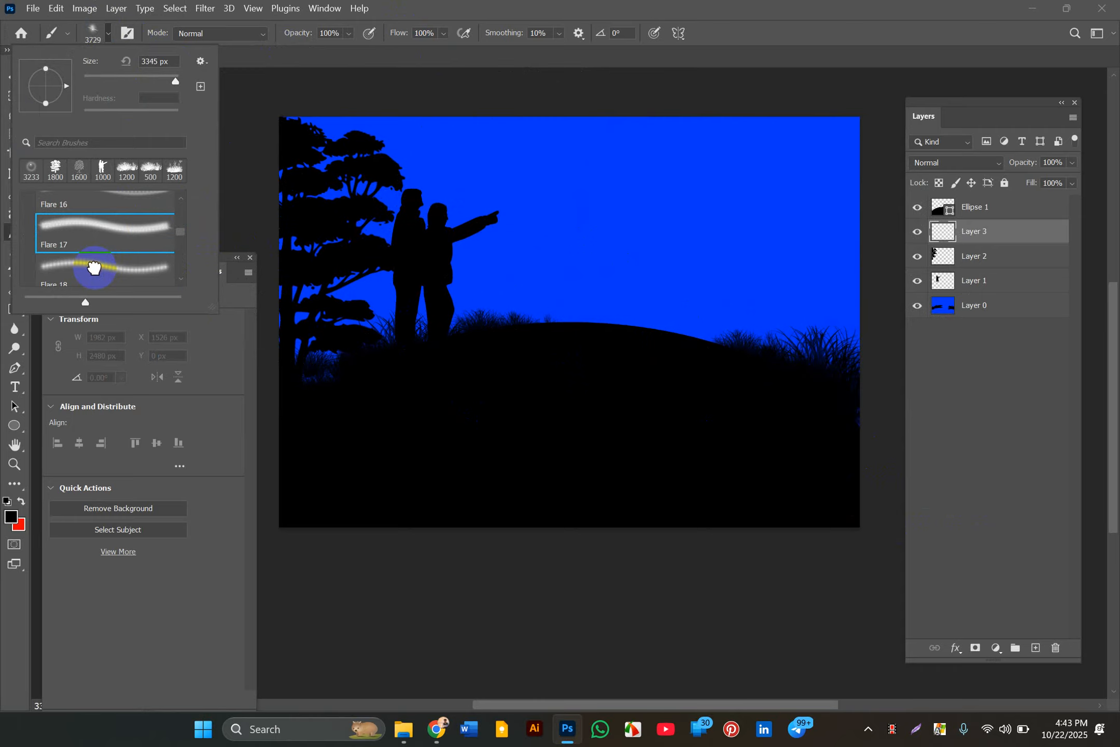
{"action": "left_click", "coordinate": [94, 267]}
{"action": "scroll", "coordinate": [92, 275], "scroll_direction": "down", "scroll_amount": 1}
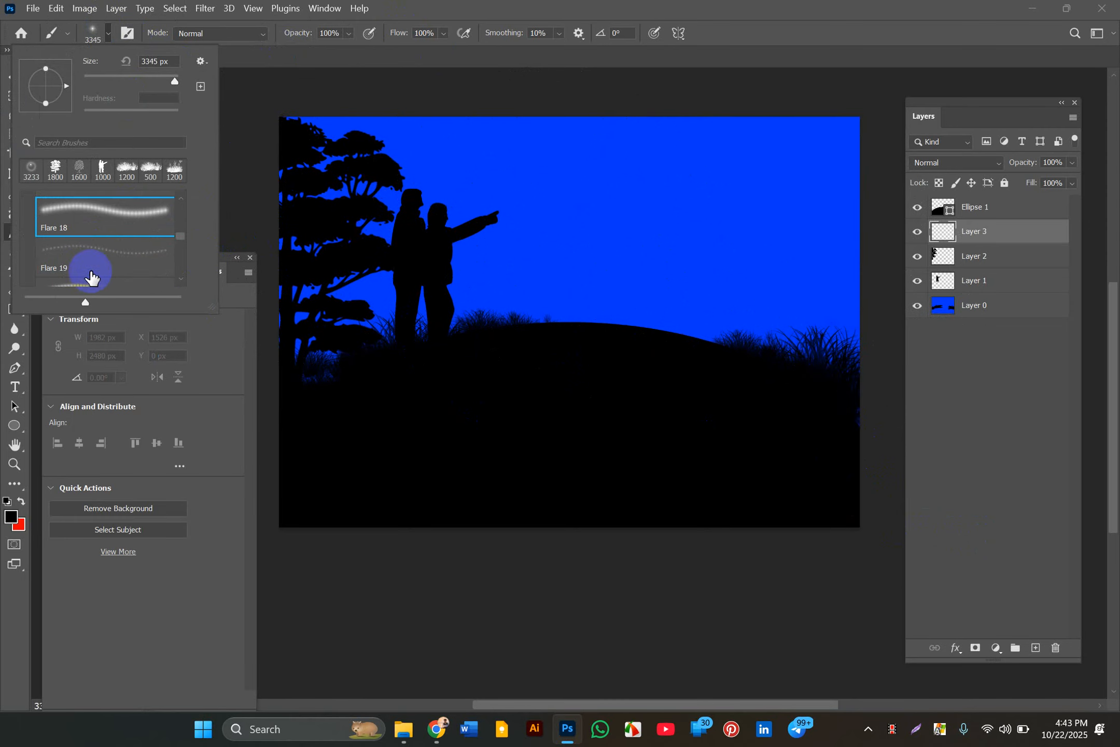
{"action": "left_click", "coordinate": [103, 256]}
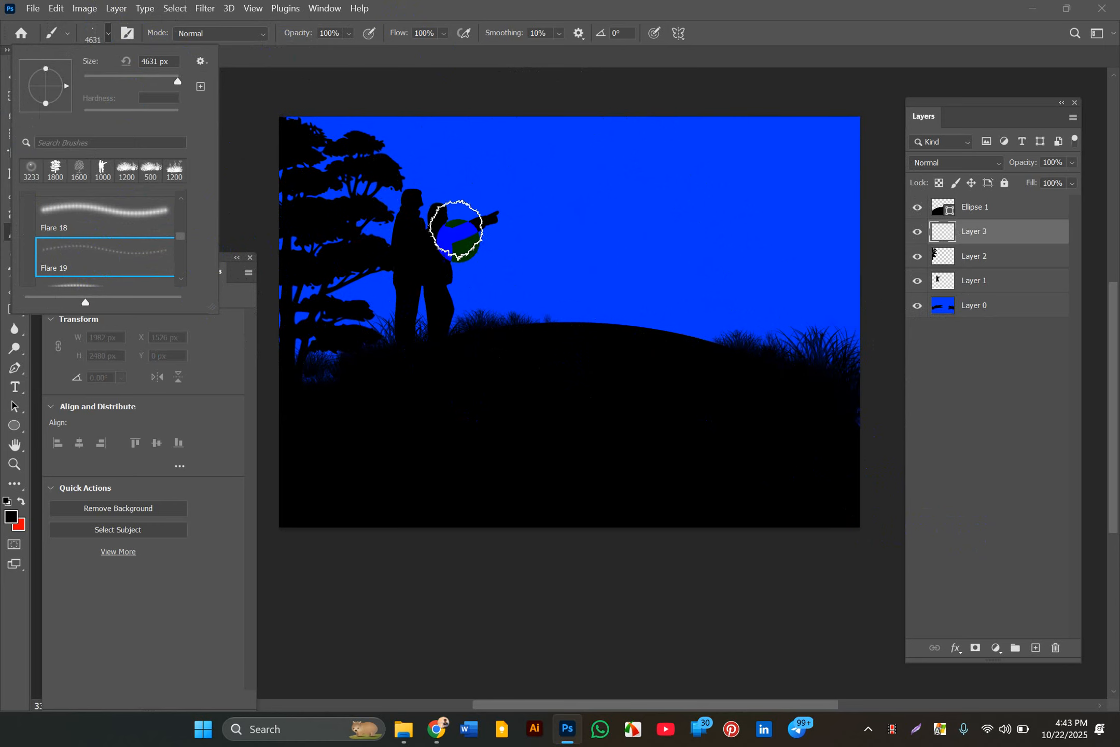
- Preview the lens flare brushes from Flare 20 onward and select Flare 23
{"action": "scroll", "coordinate": [114, 251], "scroll_direction": "down", "scroll_amount": 2}
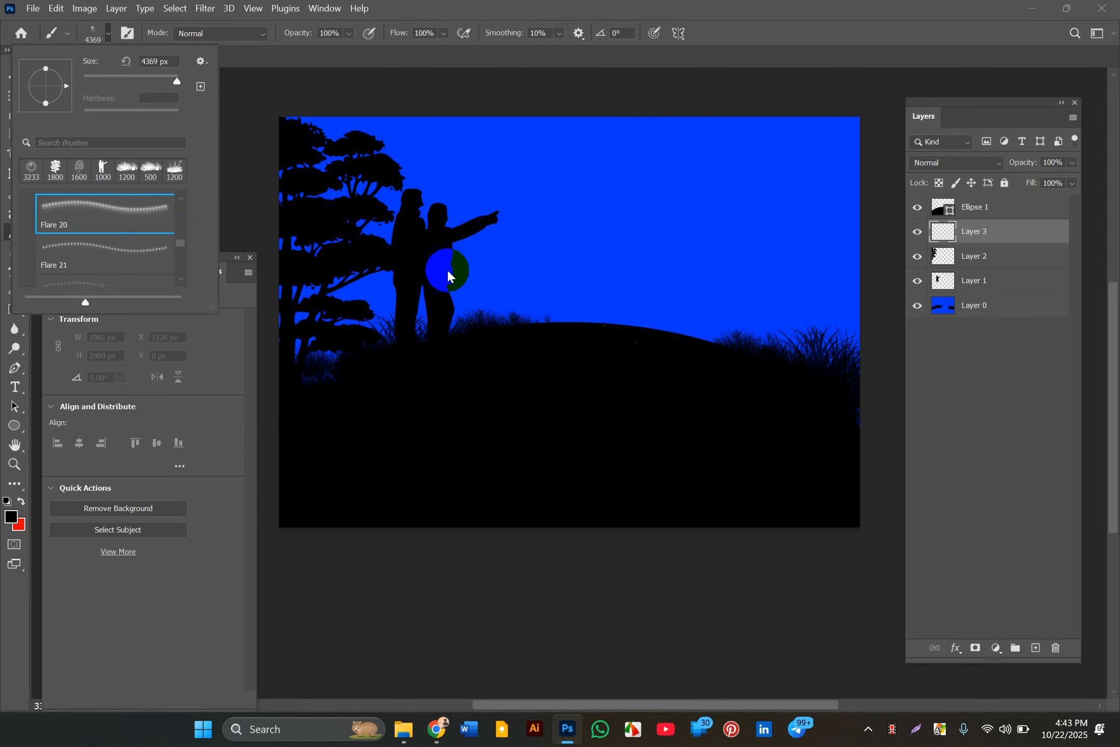
{"action": "scroll", "coordinate": [102, 248], "scroll_direction": "down", "scroll_amount": 1}
{"action": "left_click", "coordinate": [110, 225]}
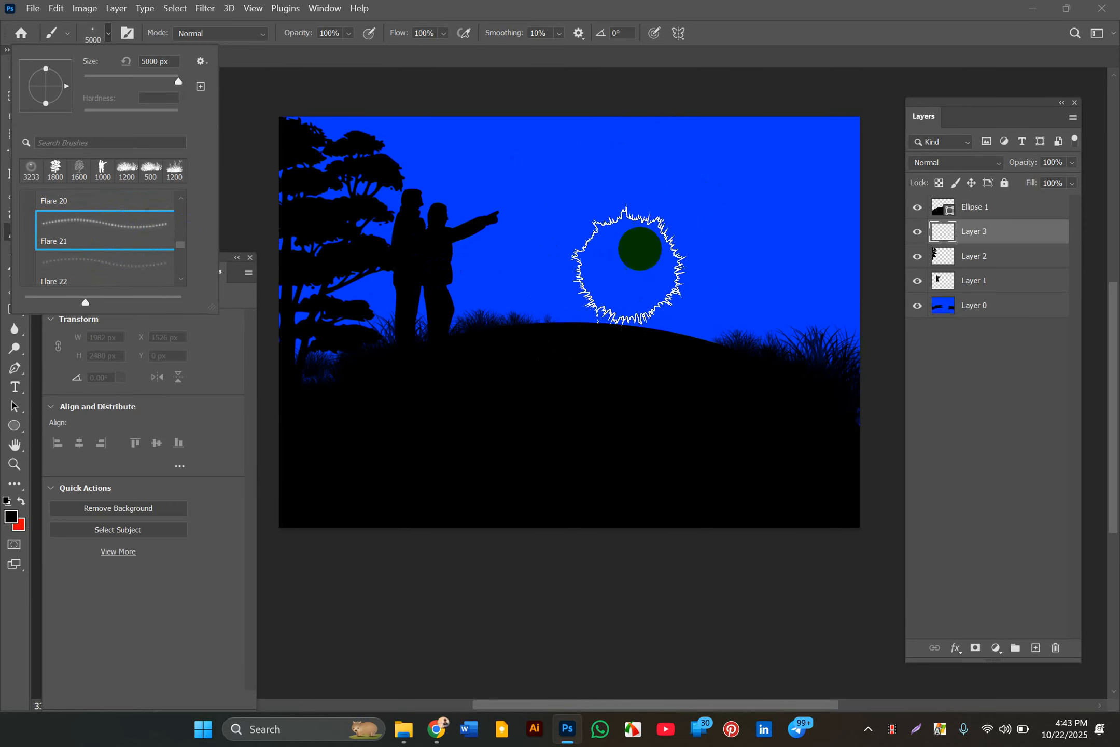
{"action": "scroll", "coordinate": [148, 228], "scroll_direction": "down", "scroll_amount": 1}
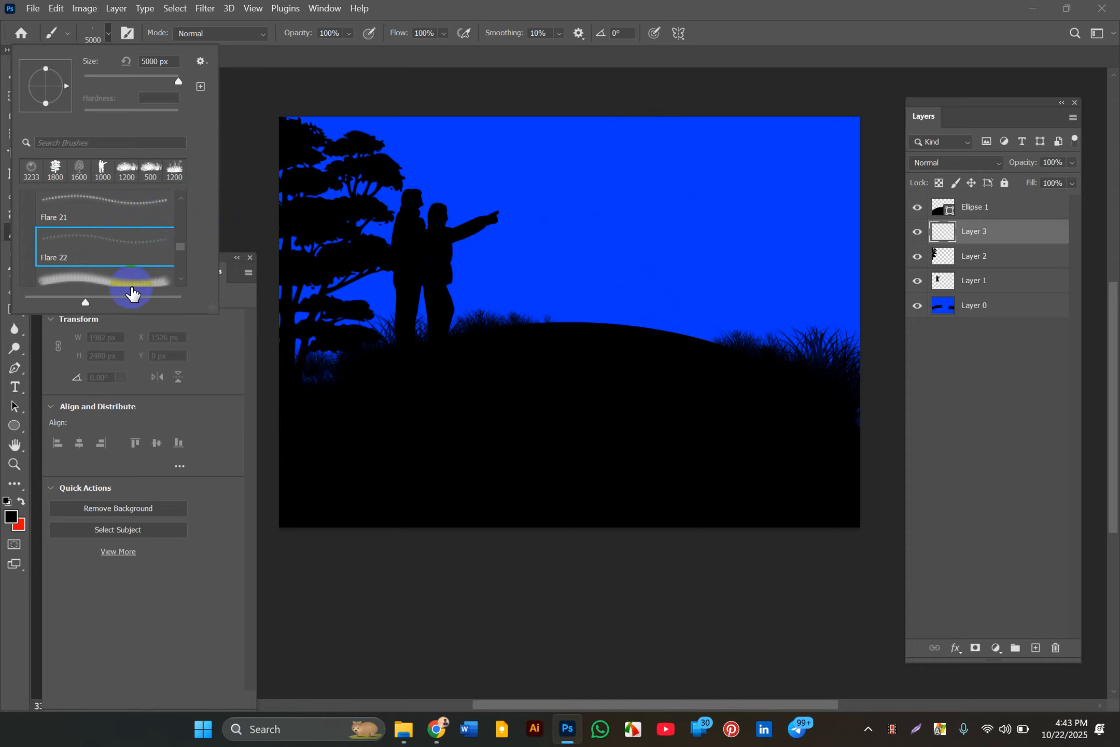
{"action": "scroll", "coordinate": [126, 270], "scroll_direction": "down", "scroll_amount": 2}
{"action": "left_click", "coordinate": [125, 235]}
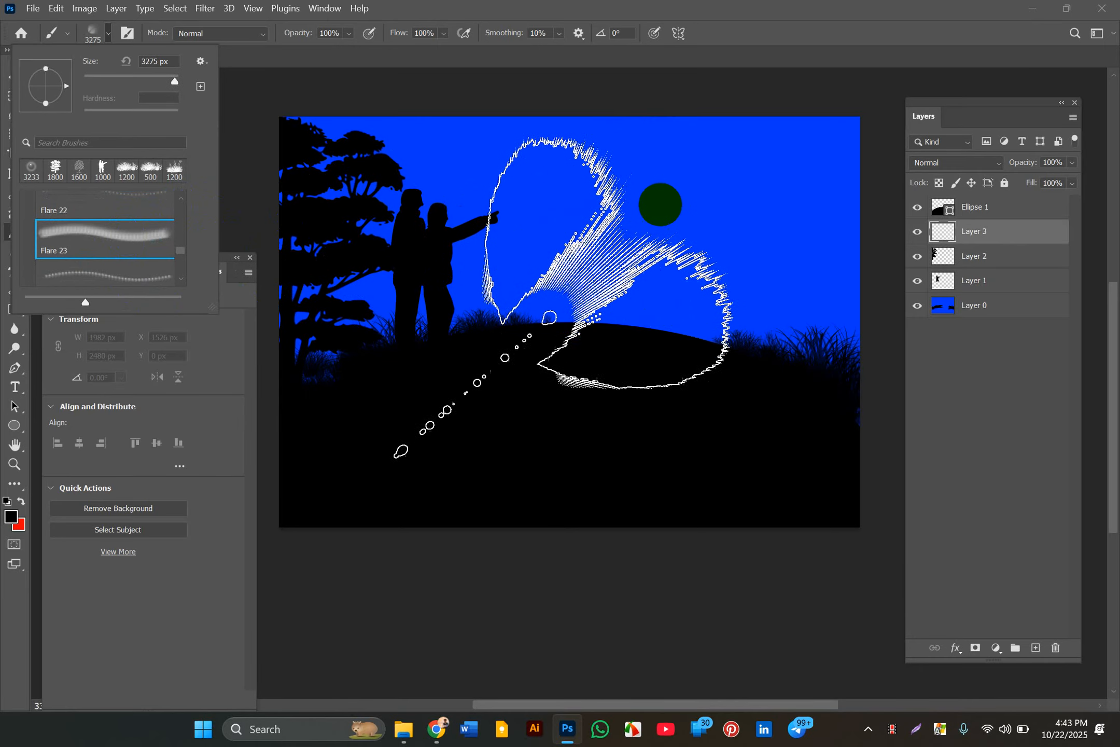
- Set the foreground color to white
{"action": "left_click", "coordinate": [10, 517]}
{"action": "left_click_drag", "start_coordinate": [643, 457], "coordinate": [605, 450]}
{"action": "left_click", "coordinate": [934, 447]}
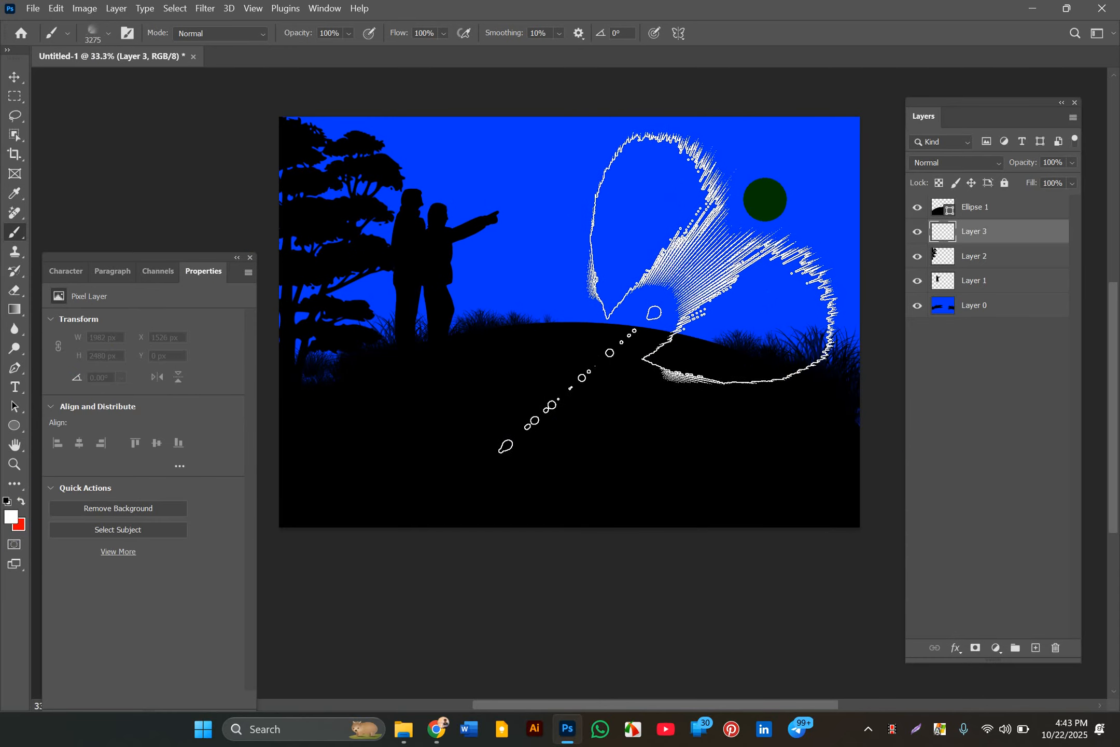
- Try a white Flare 23 stamp at 900 px in the right part of the sky on Layer 3, and undo it
{"action": "key", "text": "bracketleft"}
{"action": "key", "text": "bracketleft"}
{"action": "key", "text": "bracketleft"}
{"action": "key", "text": "bracketleft"}
{"action": "key", "text": "bracketleft"}
{"action": "key", "text": "bracketleft"}
{"action": "key", "text": "bracketleft"}
{"action": "key", "text": "bracketleft"}
{"action": "key", "text": "bracketleft"}
{"action": "key", "text": "bracketleft"}
{"action": "key", "text": "bracketleft"}
{"action": "key", "text": "bracketleft"}
{"action": "key", "text": "bracketleft"}
{"action": "key", "text": "bracketleft"}
{"action": "key", "text": "bracketleft"}
{"action": "key", "text": "bracketleft"}
{"action": "key", "text": "bracketleft"}
{"action": "key", "text": "bracketleft"}
{"action": "key", "text": "bracketleft"}
{"action": "key", "text": "bracketleft"}
{"action": "key", "text": "bracketleft"}
{"action": "key", "text": "bracketleft"}
{"action": "key", "text": "bracketleft"}
{"action": "key", "text": "bracketleft"}
{"action": "key", "text": "bracketleft"}
{"action": "key", "text": "bracketleft"}
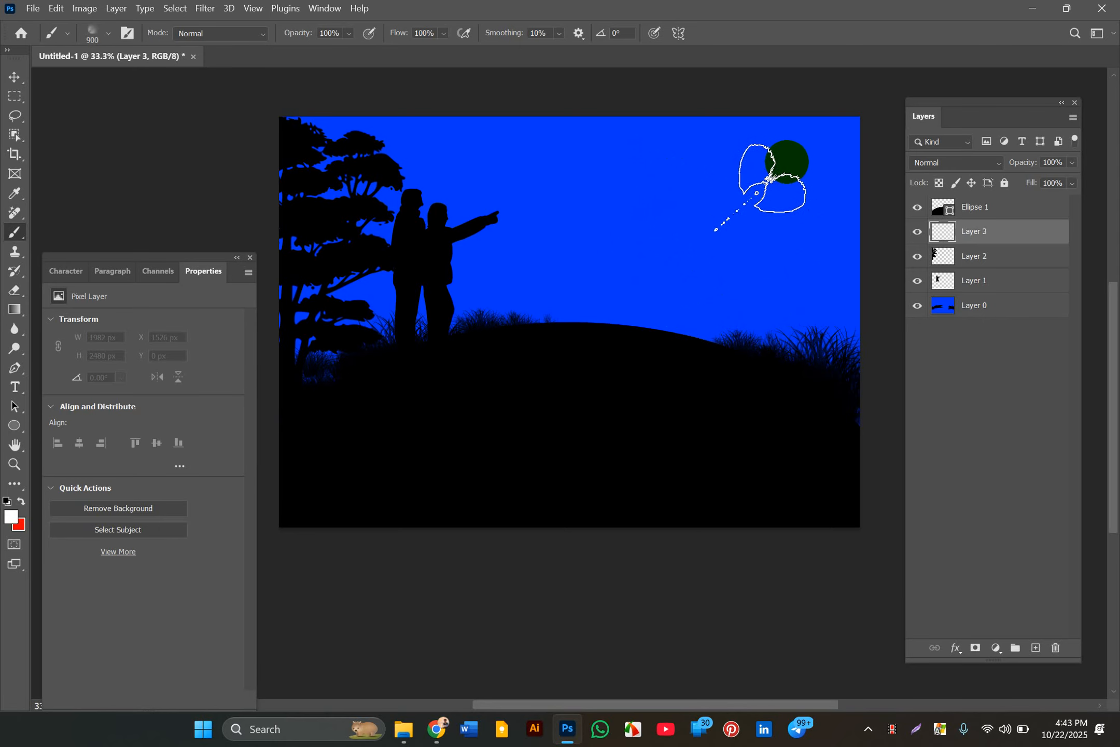
{"action": "left_click", "coordinate": [770, 177]}
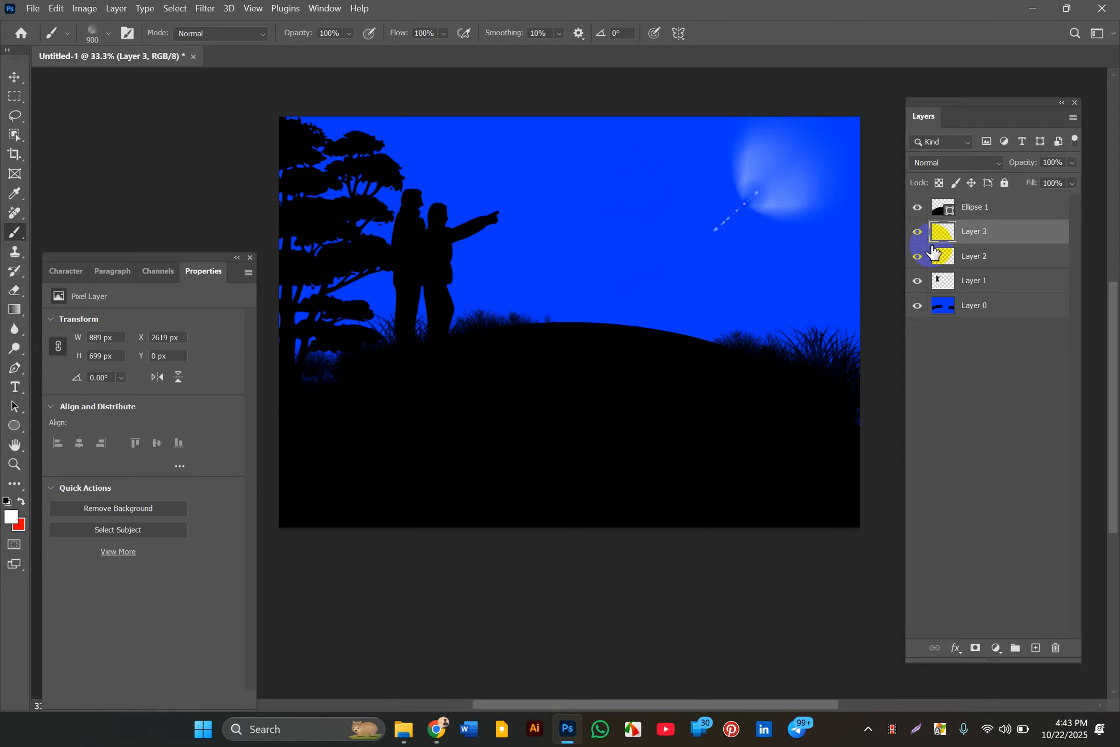
{"action": "key", "text": "ctrl+z"}
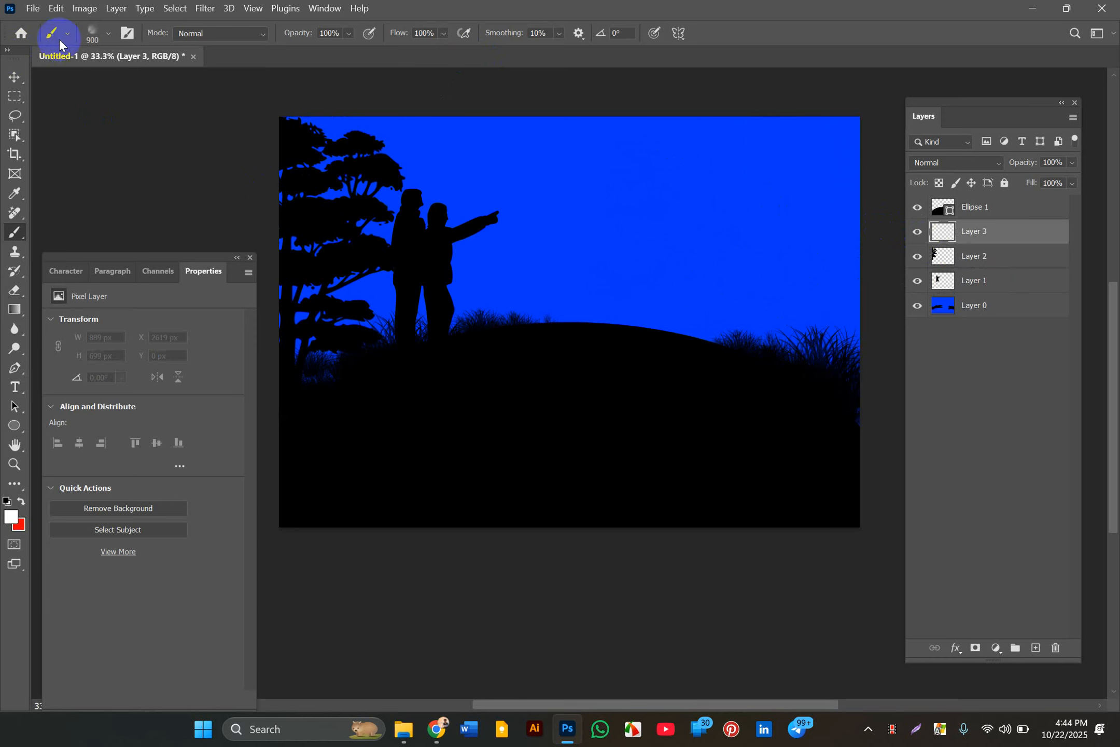
- Preview the flare brushes following Flare 23 and select Flare 28
{"action": "left_click", "coordinate": [91, 36]}
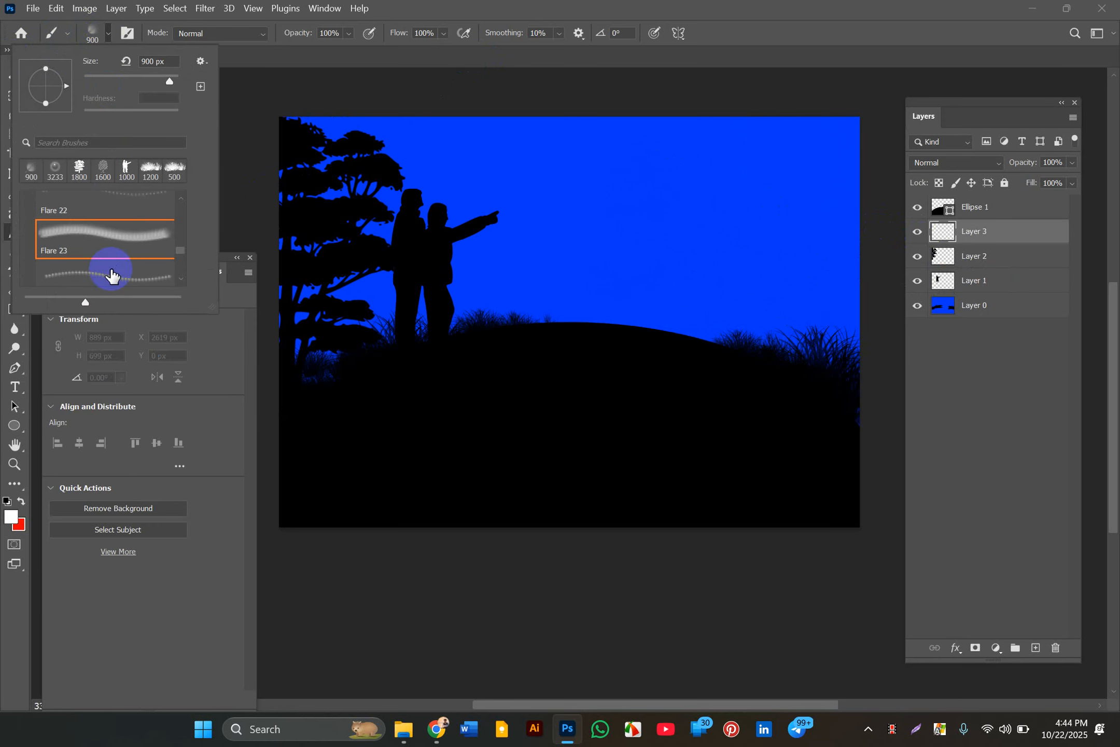
{"action": "left_click", "coordinate": [110, 268]}
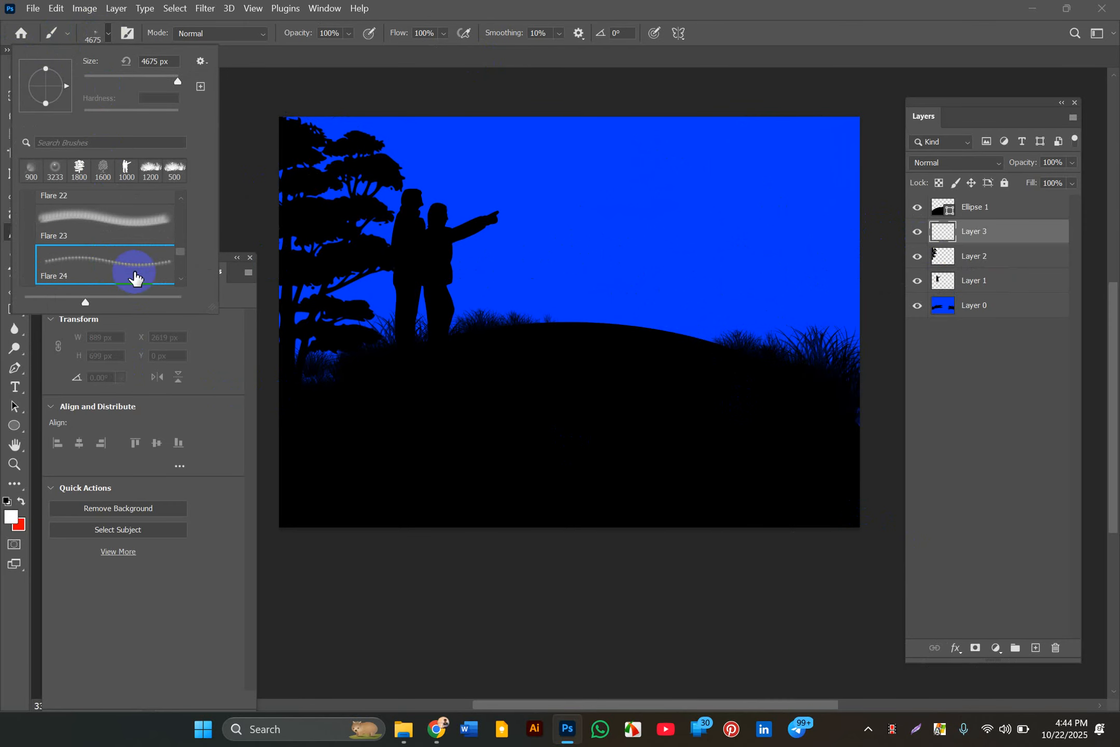
{"action": "scroll", "coordinate": [136, 278], "scroll_direction": "down", "scroll_amount": 1}
{"action": "left_click", "coordinate": [129, 256]}
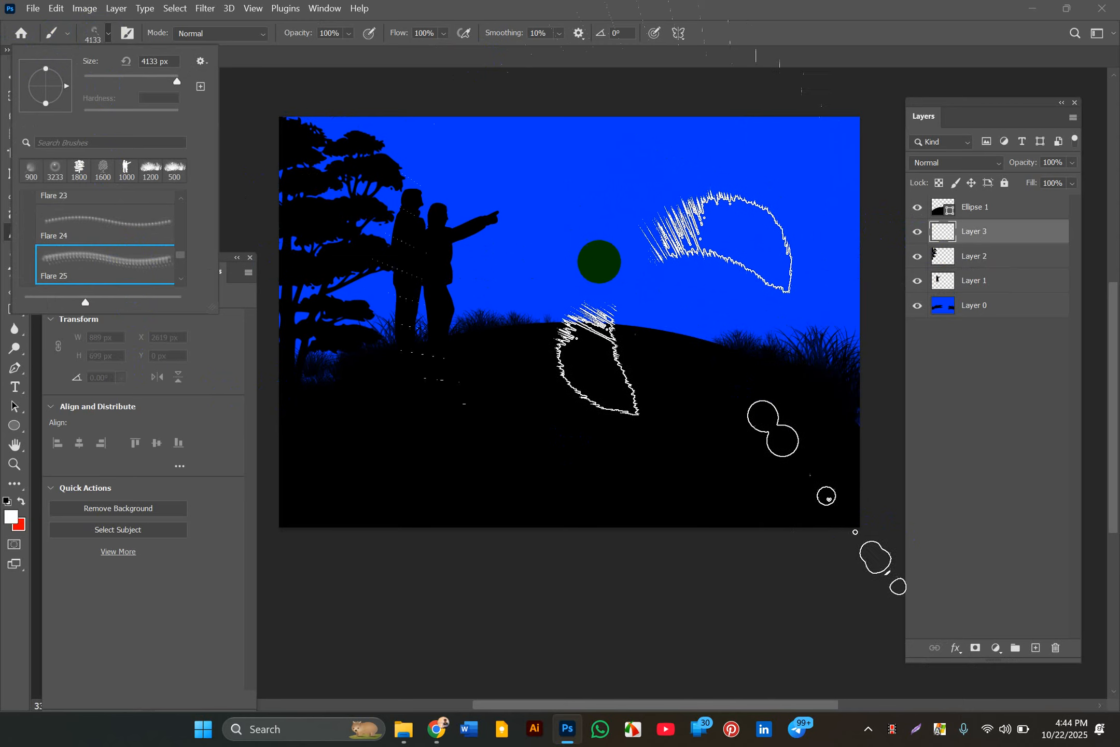
{"action": "scroll", "coordinate": [86, 238], "scroll_direction": "down", "scroll_amount": 1}
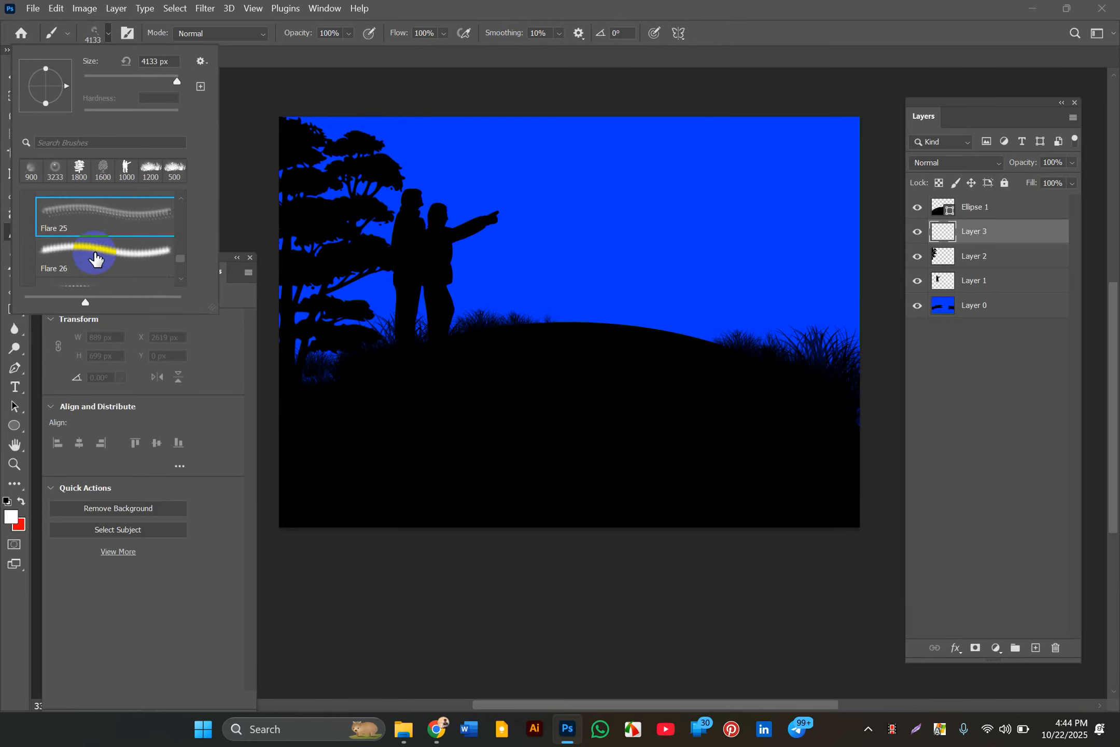
{"action": "left_click", "coordinate": [95, 251]}
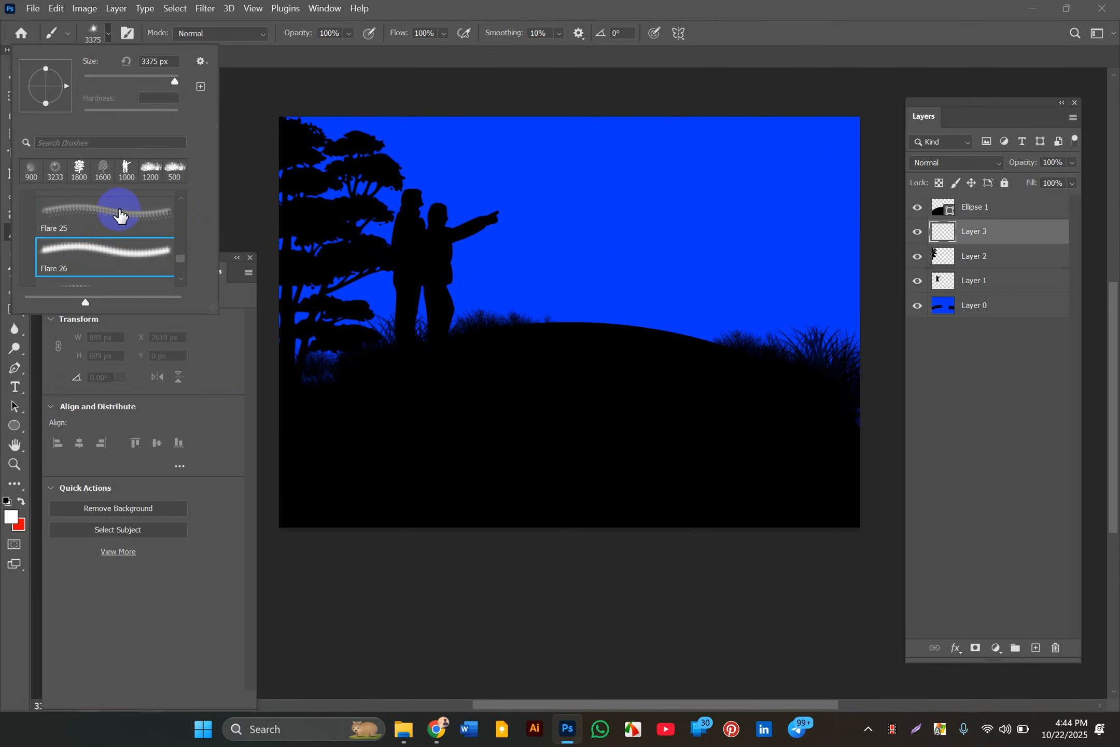
{"action": "scroll", "coordinate": [111, 225], "scroll_direction": "down", "scroll_amount": 1}
{"action": "left_click", "coordinate": [103, 243]}
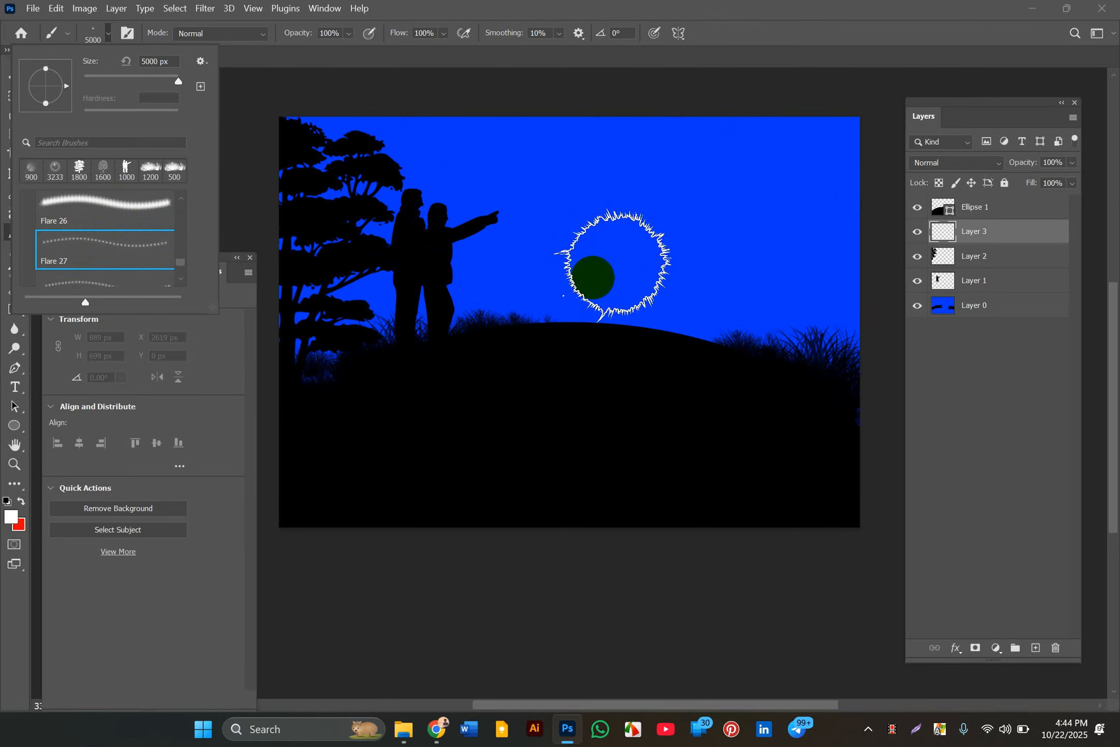
{"action": "left_click", "coordinate": [105, 247]}
{"action": "scroll", "coordinate": [107, 252], "scroll_direction": "down", "scroll_amount": 1}
{"action": "left_click", "coordinate": [108, 237]}
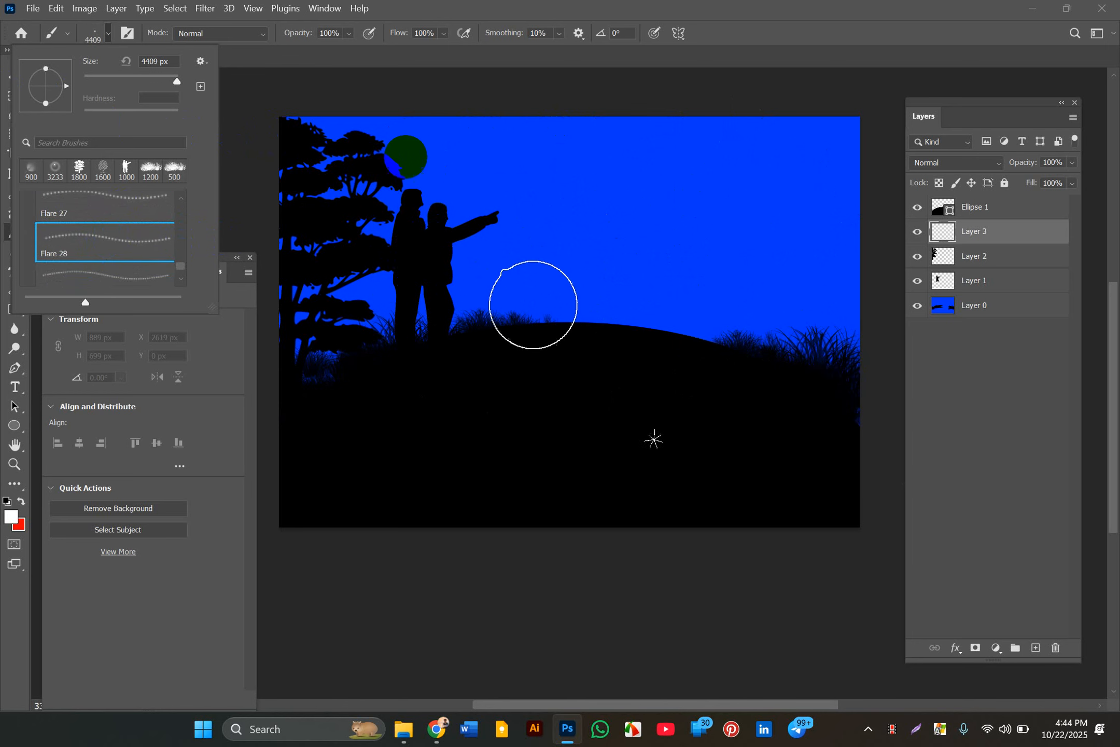
- Try a Flare 28 stamp at 4409 px beside the pointing figure's hand, and undo it
{"action": "left_click", "coordinate": [458, 35]}
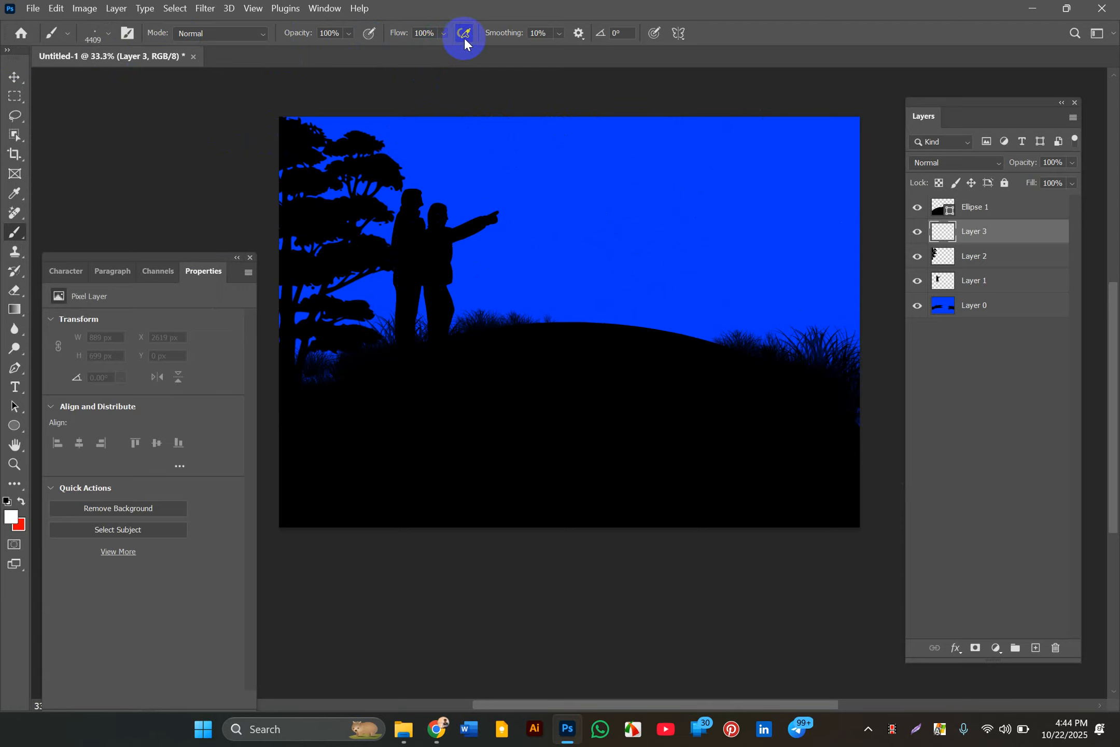
{"action": "left_click", "coordinate": [382, 77]}
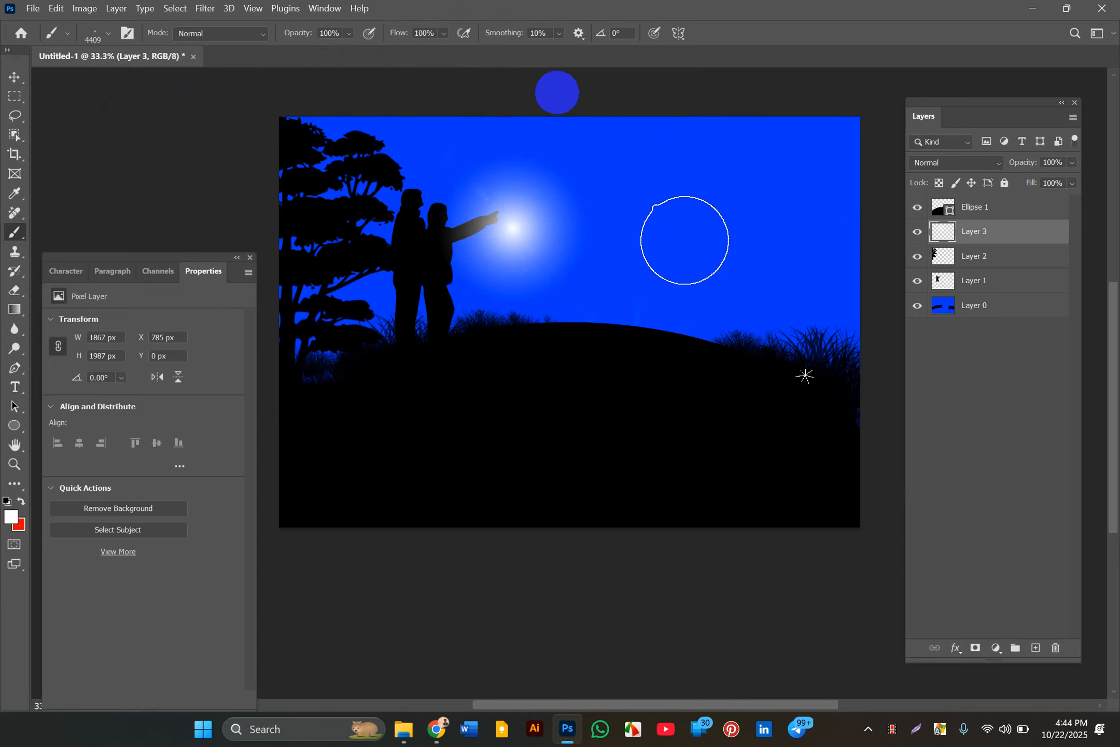
{"action": "key", "text": "ctrl+z"}
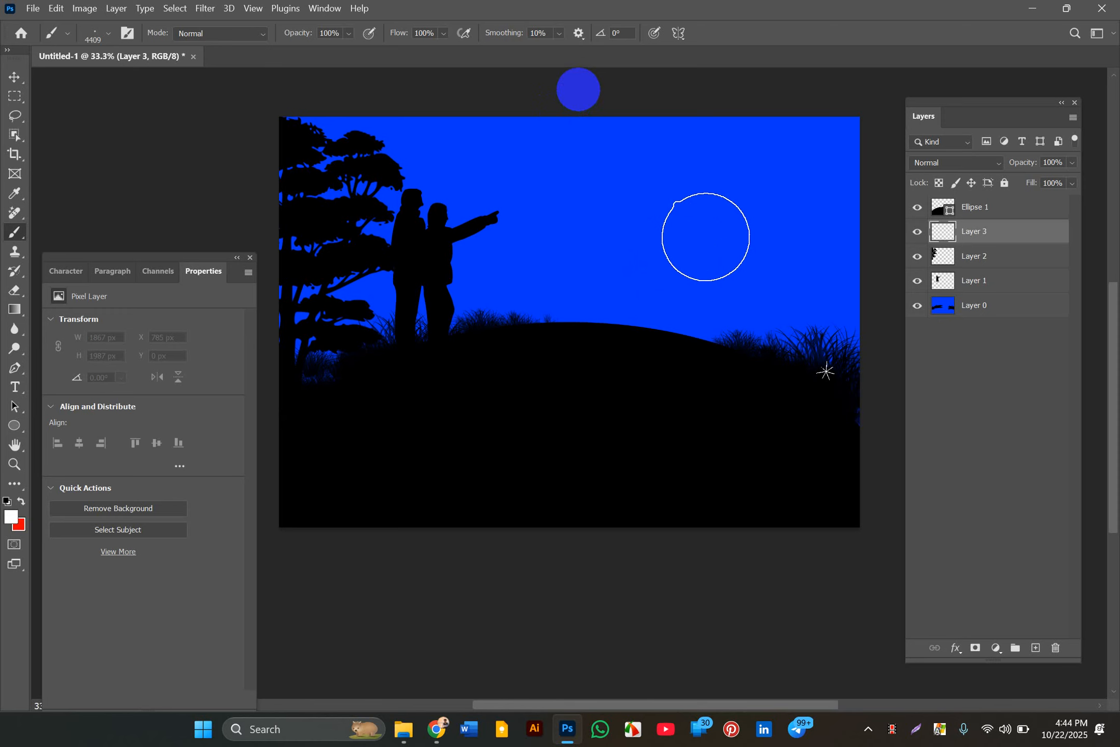
- Try stamping small white Flare 28 stars at 300 px across the right half of the sky on Layer 3
{"action": "key", "text": "bracketleft"}
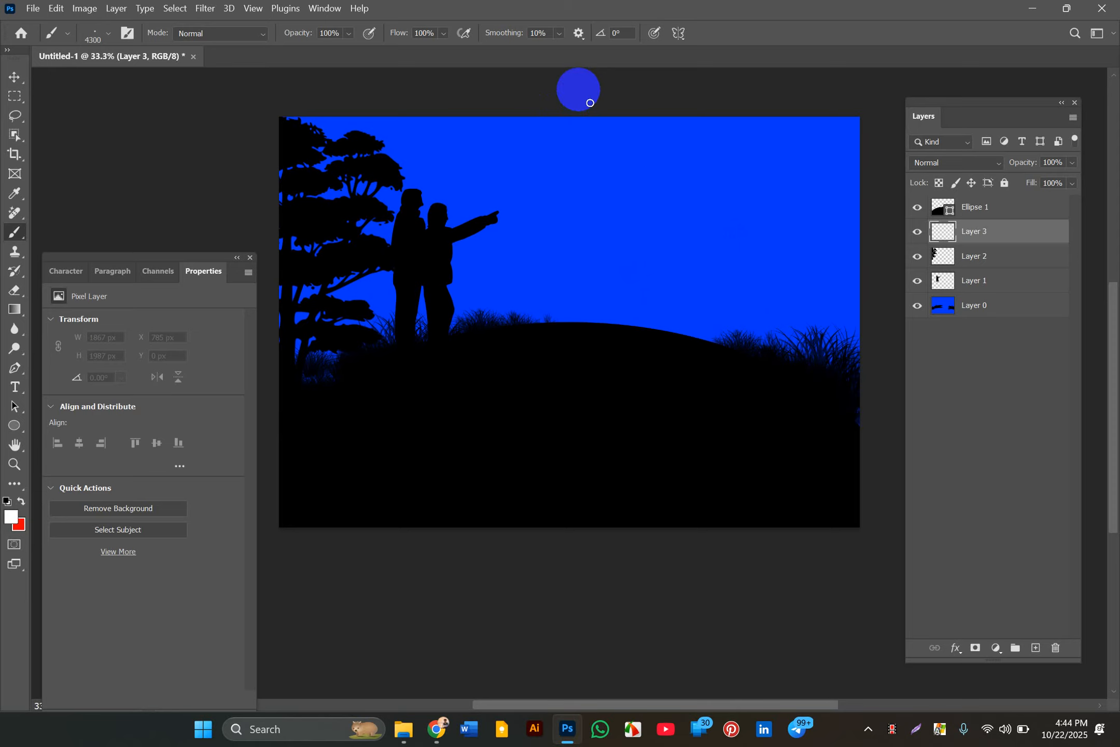
{"action": "key", "text": "bracketleft"}
{"action": "key", "text": "bracketleft"}
{"action": "key", "text": "bracketleft"}
{"action": "key", "text": "bracketleft"}
{"action": "key", "text": "bracketleft"}
{"action": "key", "text": "bracketleft"}
{"action": "key", "text": "bracketleft"}
{"action": "key", "text": "bracketleft"}
{"action": "key", "text": "bracketleft"}
{"action": "key", "text": "bracketleft"}
{"action": "key", "text": "bracketleft"}
{"action": "key", "text": "bracketleft"}
{"action": "key", "text": "bracketleft"}
{"action": "key", "text": "bracketleft"}
{"action": "key", "text": "bracketleft"}
{"action": "key", "text": "bracketleft"}
{"action": "key", "text": "bracketleft"}
{"action": "key", "text": "bracketleft"}
{"action": "key", "text": "bracketleft"}
{"action": "key", "text": "bracketleft"}
{"action": "left_click", "coordinate": [762, 164]}
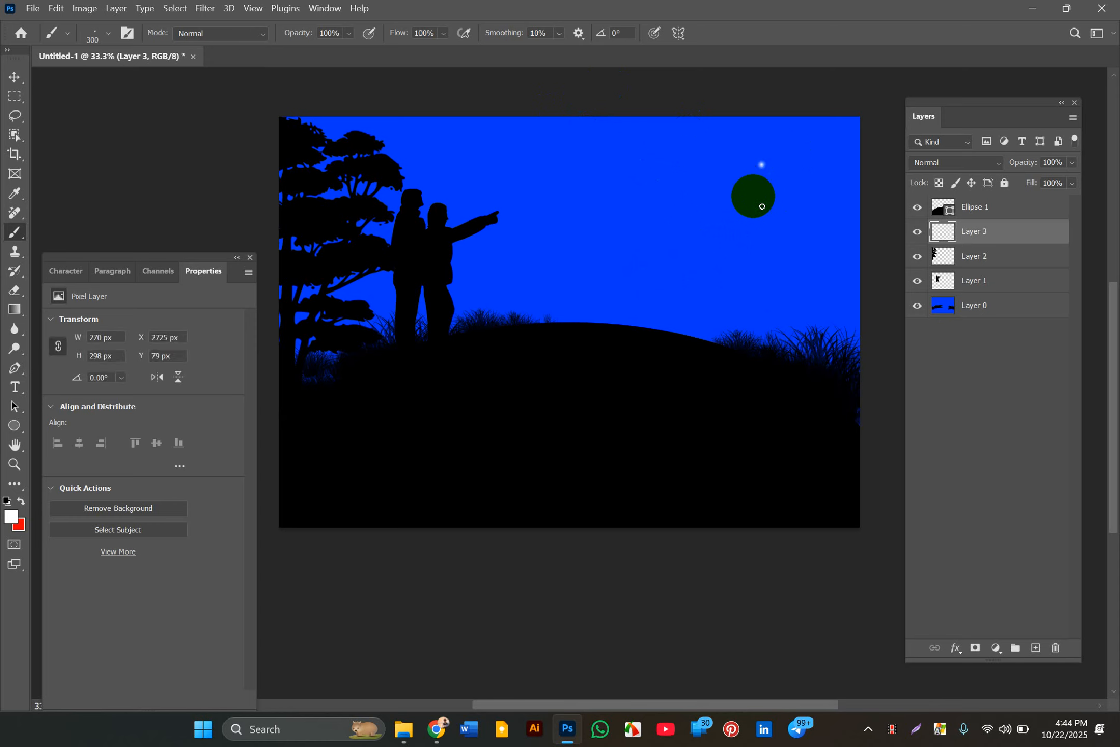
{"action": "left_click", "coordinate": [761, 207]}
{"action": "left_click", "coordinate": [657, 159]}
{"action": "left_click", "coordinate": [726, 220]}
{"action": "left_click", "coordinate": [777, 233]}
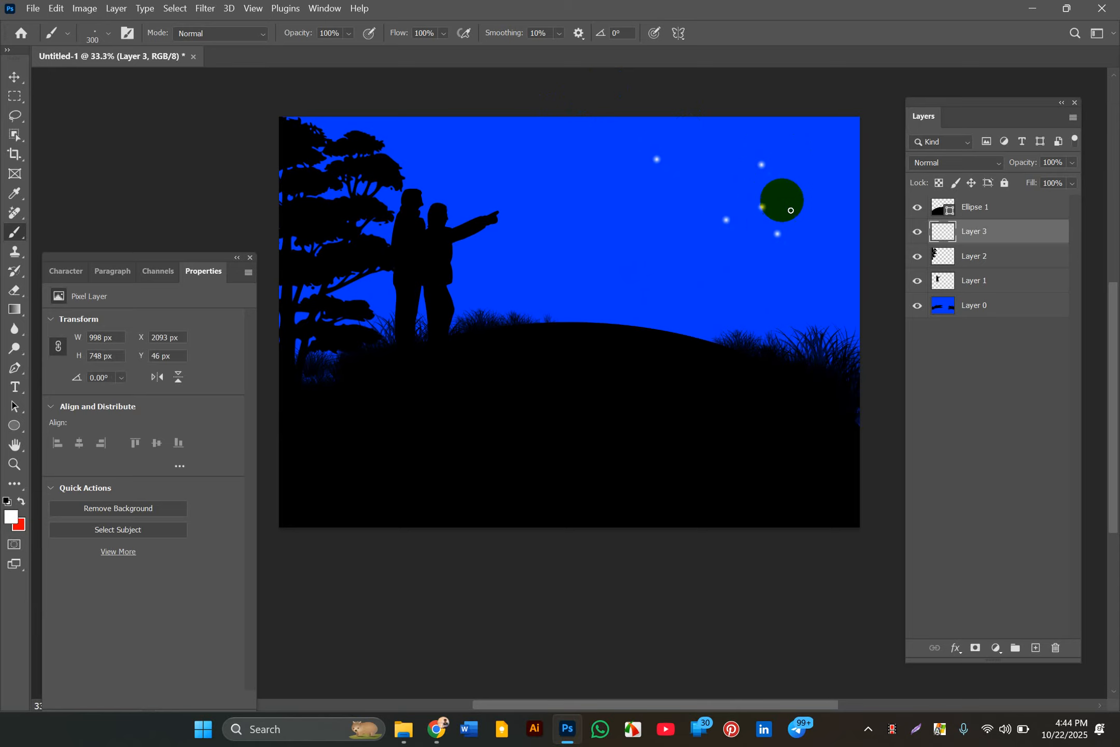
{"action": "left_click", "coordinate": [798, 185]}
{"action": "left_click", "coordinate": [662, 161]}
{"action": "left_click", "coordinate": [677, 192]}
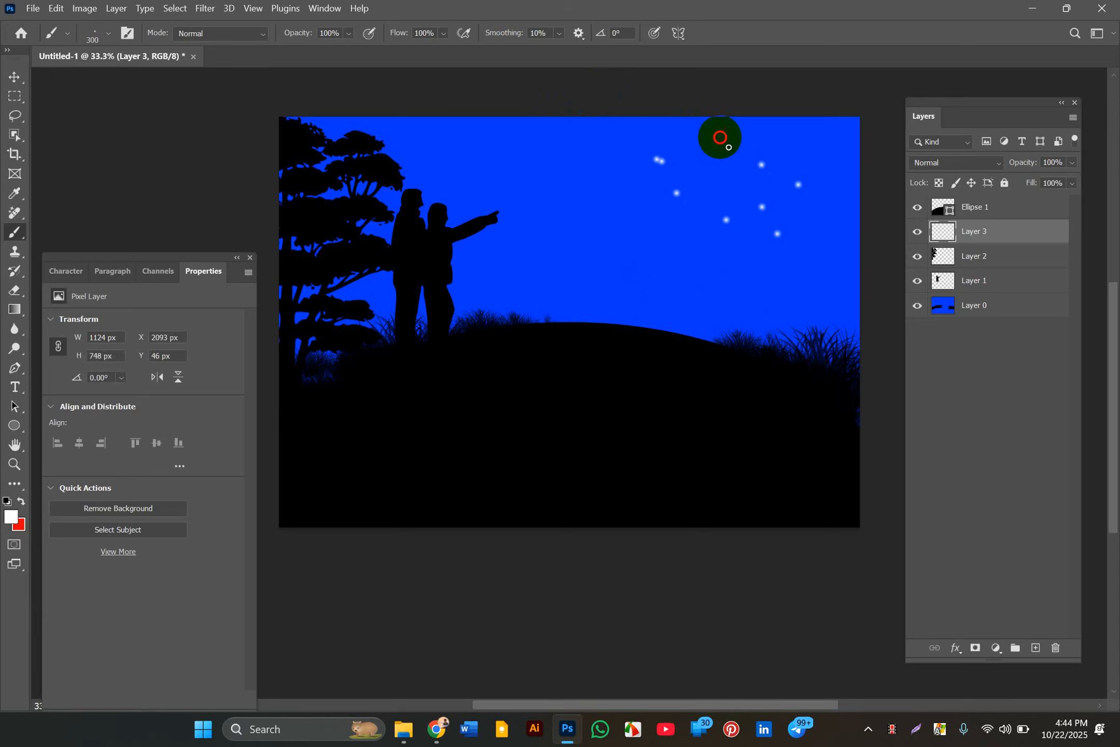
{"action": "left_click", "coordinate": [728, 147]}
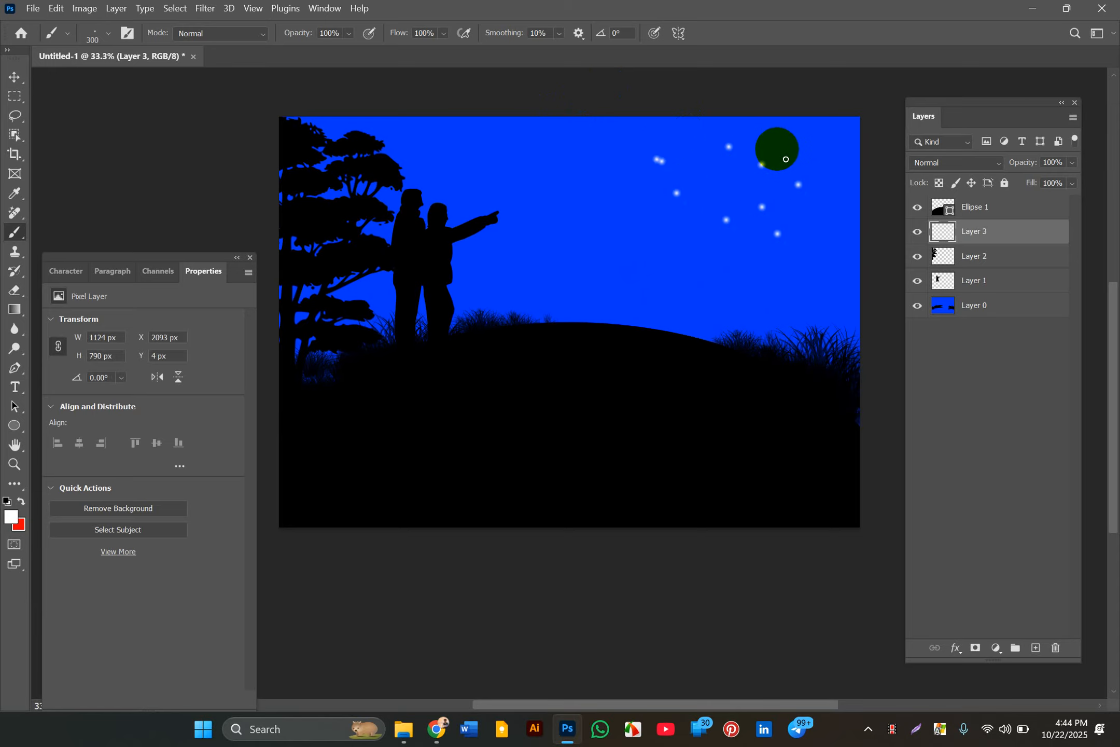
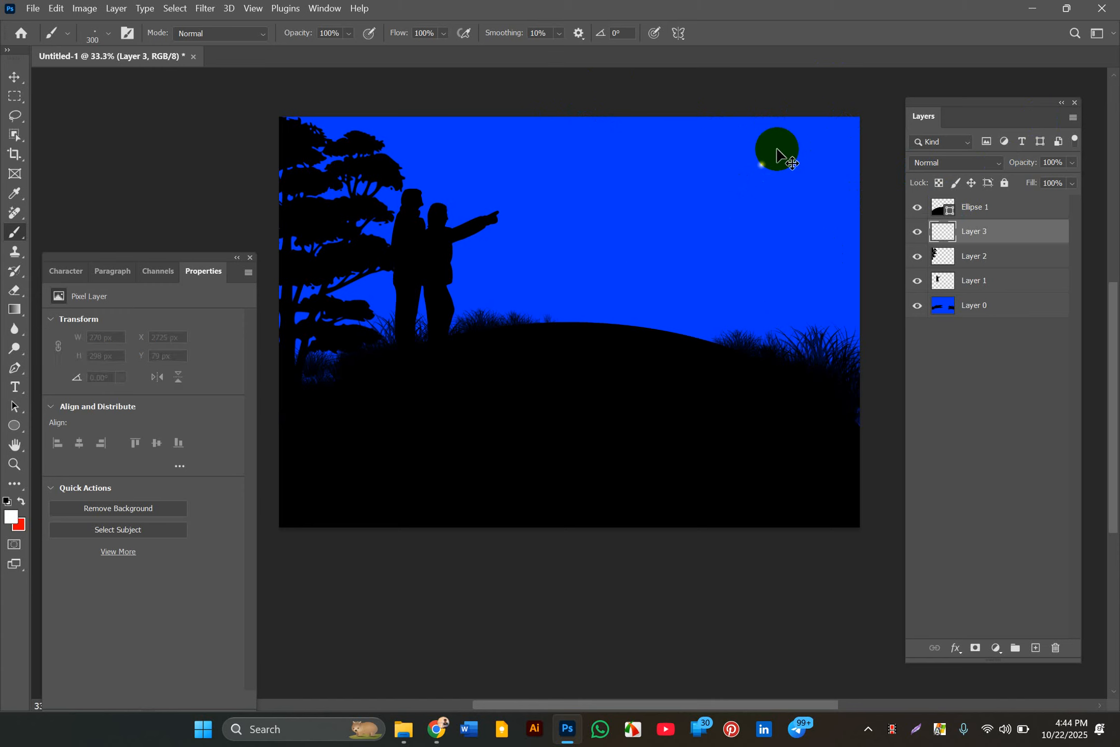
- Try a white Flare 30 stamp at 3490 px in the sky above the hill, and undo it
{"action": "left_click", "coordinate": [105, 45]}
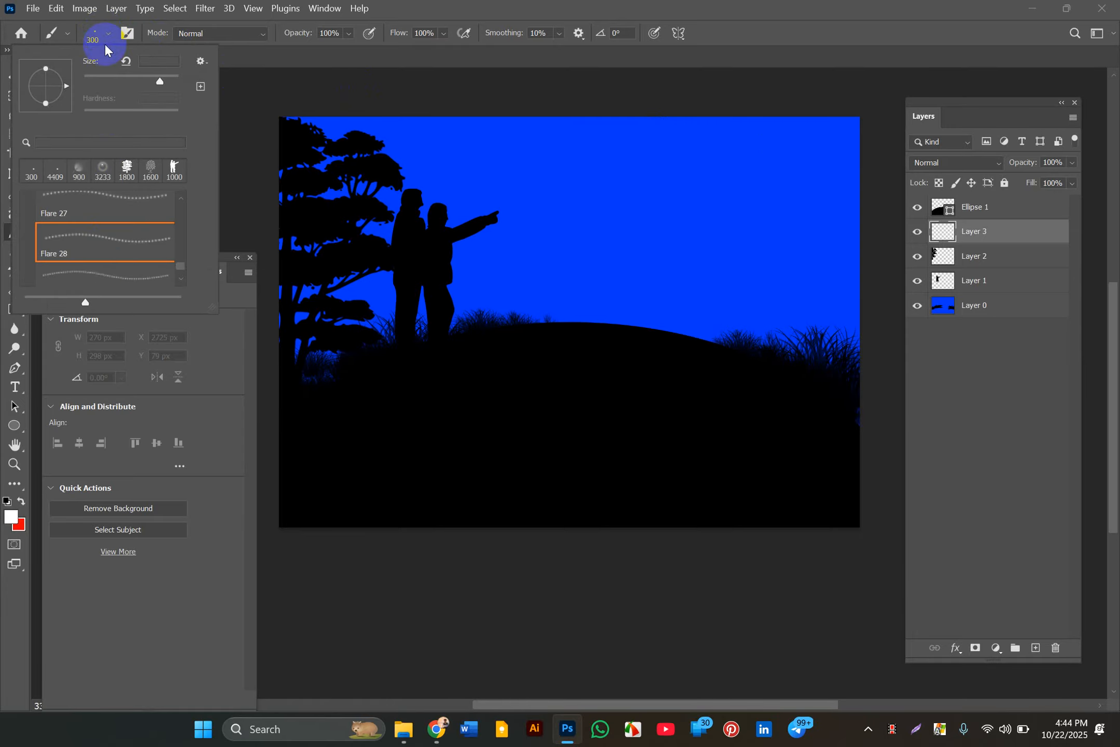
{"action": "scroll", "coordinate": [101, 268], "scroll_direction": "down", "scroll_amount": 1}
{"action": "left_click", "coordinate": [100, 253]}
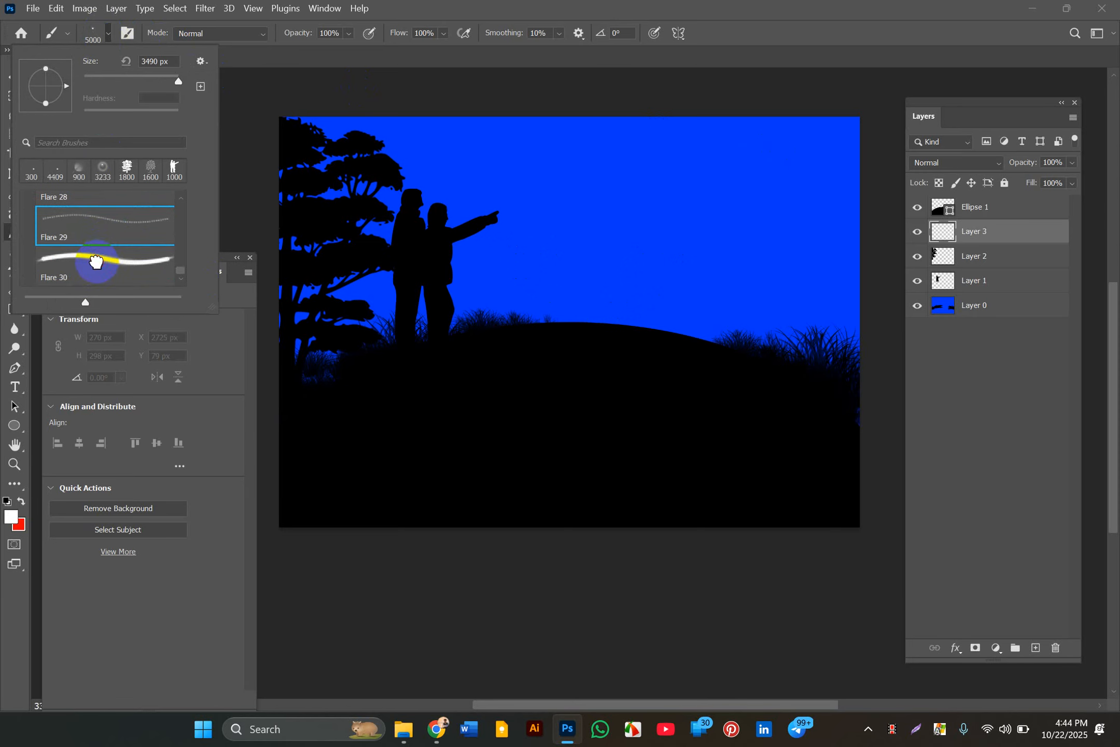
{"action": "left_click", "coordinate": [96, 261]}
{"action": "left_click", "coordinate": [624, 241]}
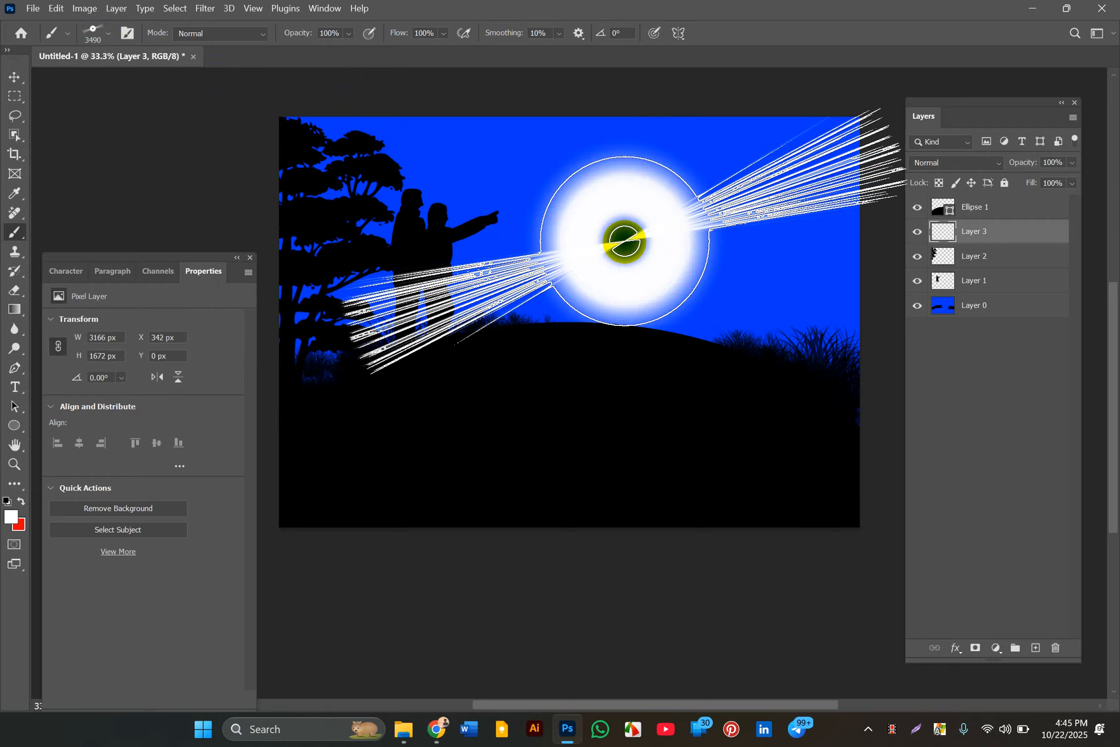
{"action": "left_click_drag", "start_coordinate": [625, 241], "coordinate": [630, 306]}
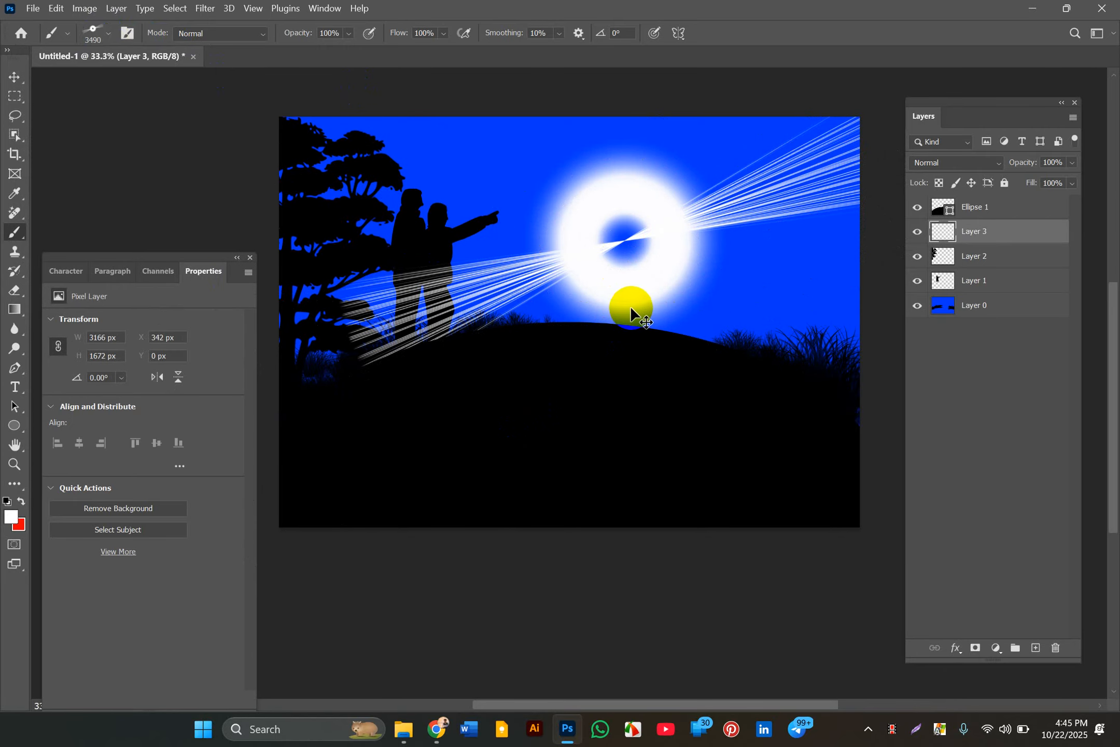
{"action": "key", "text": "ctrl+z"}
- Delete the "Free Lens Flares Photoshop Brushes 2" group and its brushes from the brush presets
{"action": "left_click", "coordinate": [109, 35]}
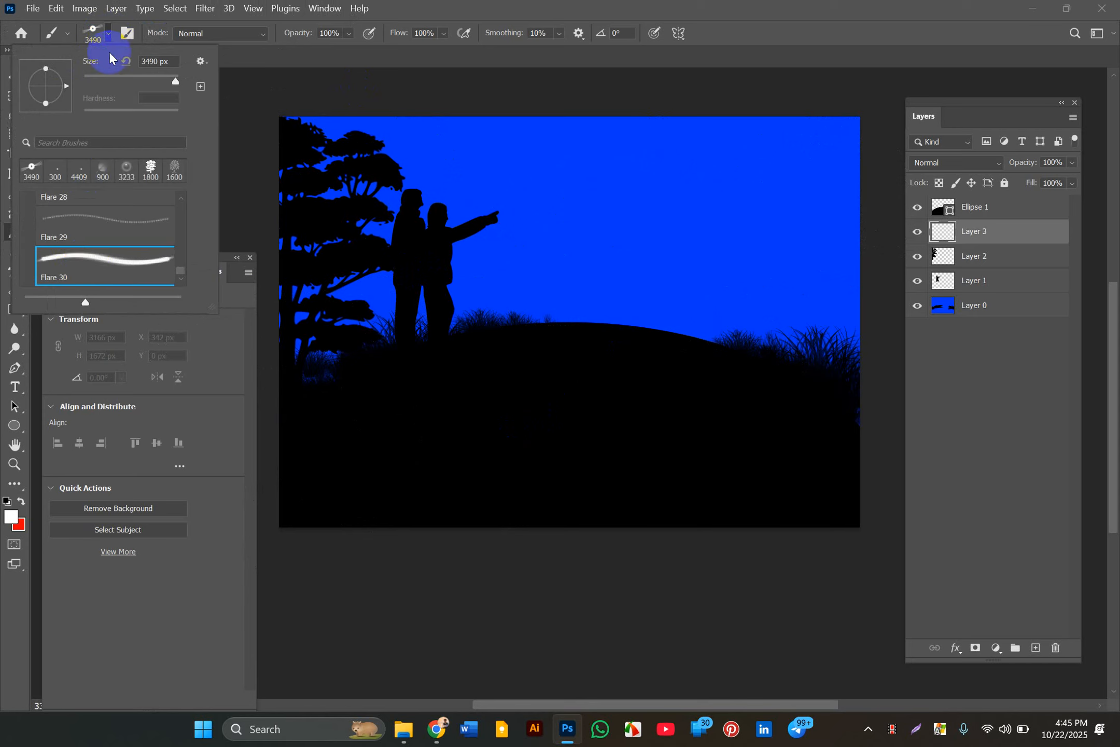
{"action": "scroll", "coordinate": [75, 218], "scroll_direction": "up", "scroll_amount": 3}
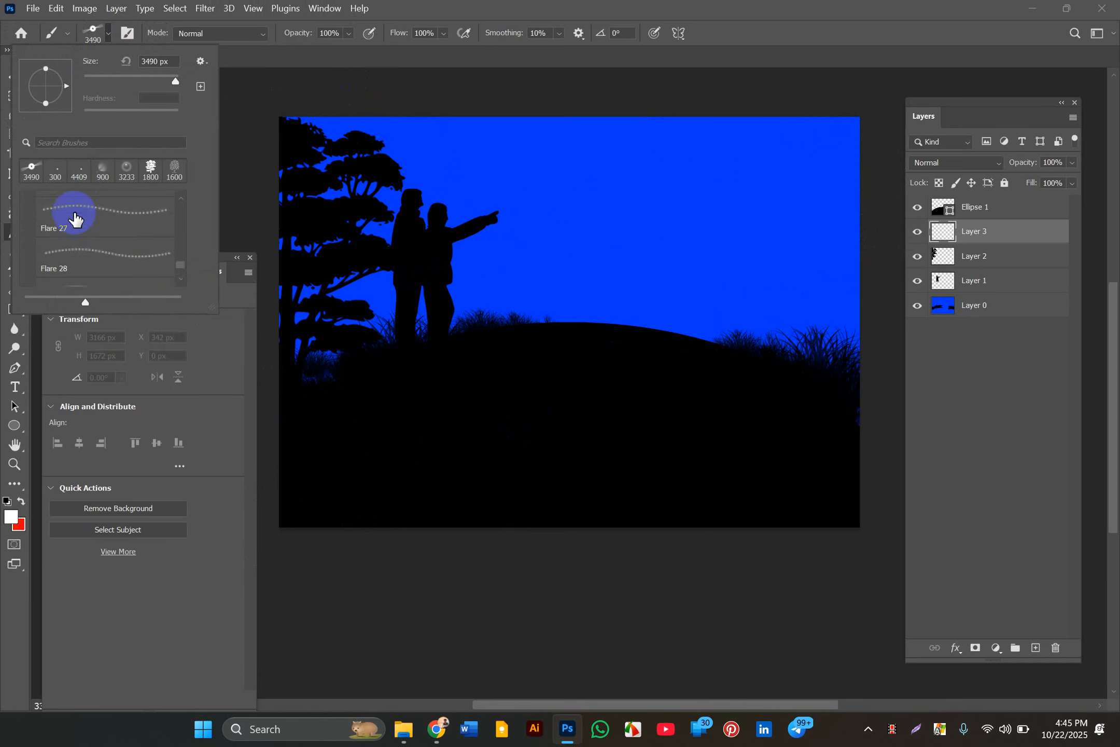
{"action": "scroll", "coordinate": [75, 218], "scroll_direction": "up", "scroll_amount": 4}
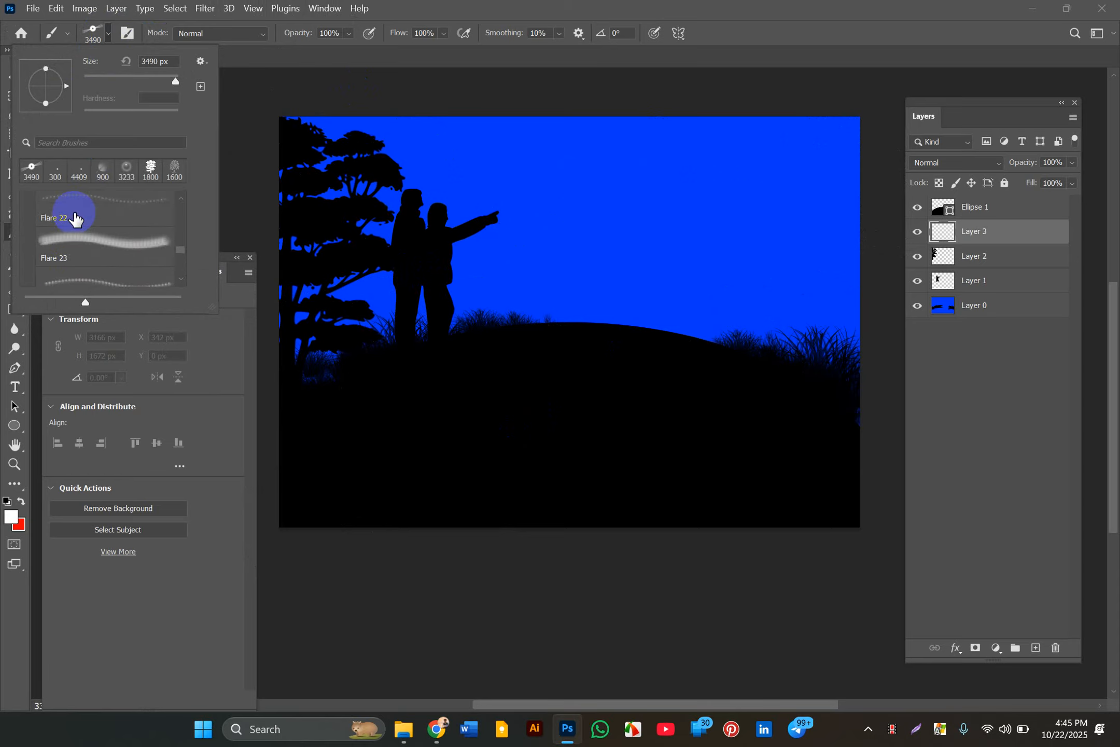
{"action": "scroll", "coordinate": [75, 218], "scroll_direction": "up", "scroll_amount": 5}
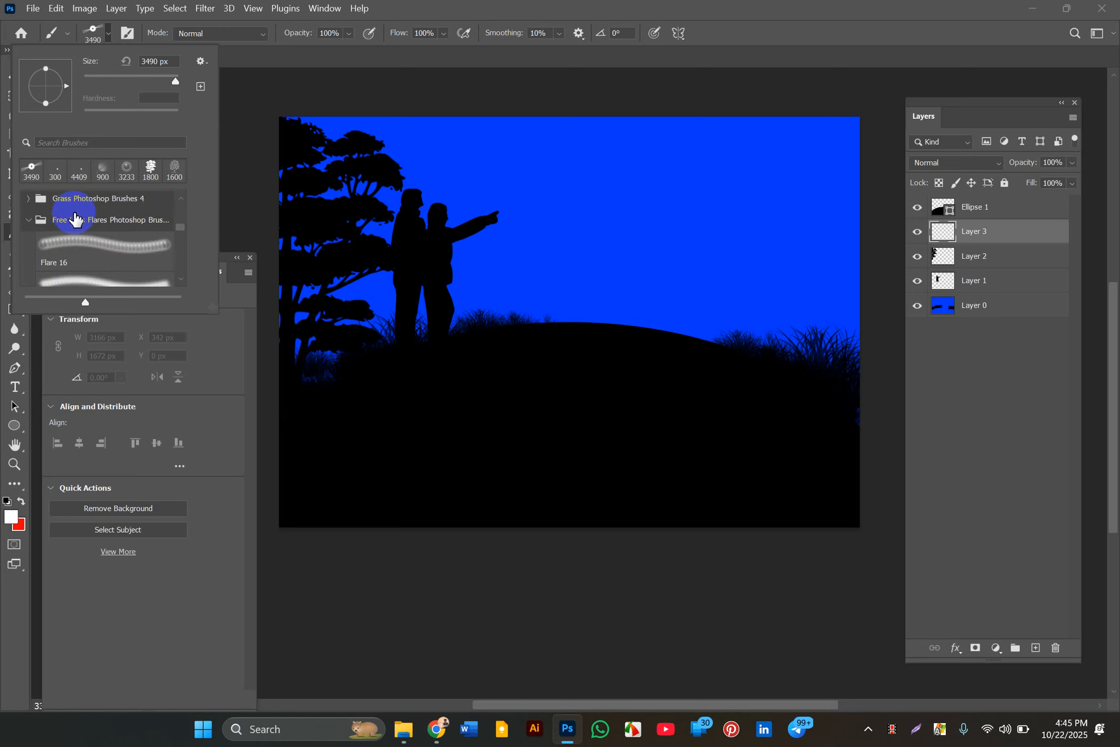
{"action": "left_click", "coordinate": [30, 219]}
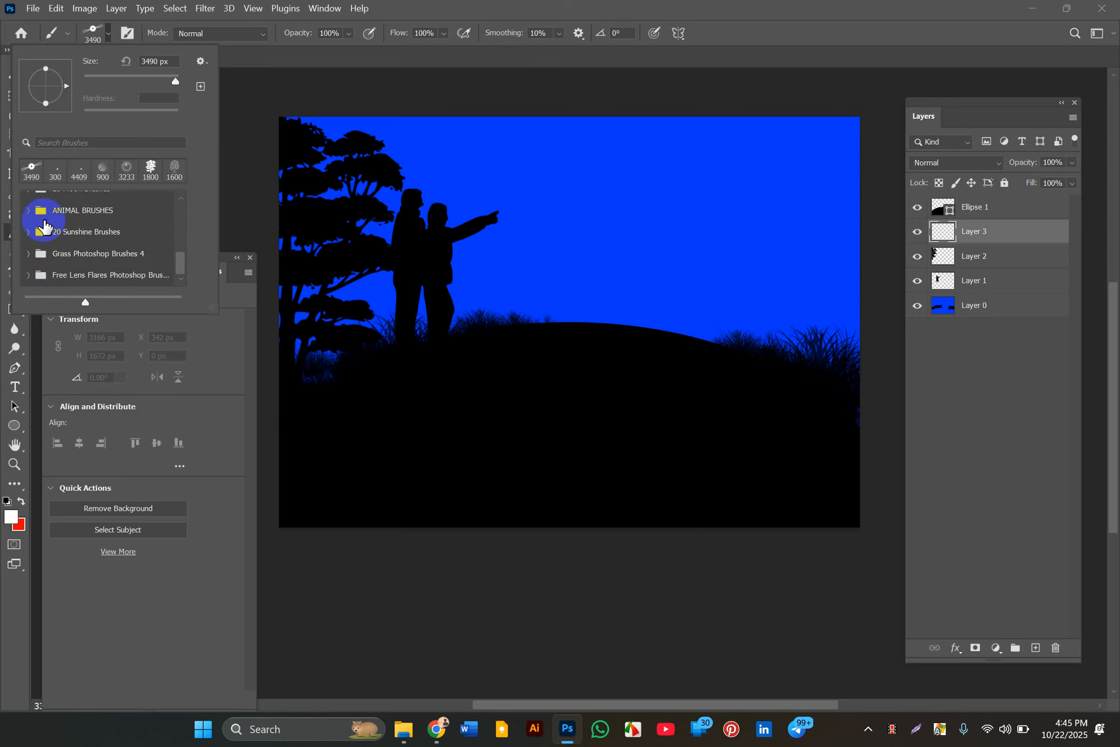
{"action": "left_click", "coordinate": [73, 271]}
{"action": "right_click", "coordinate": [74, 276]}
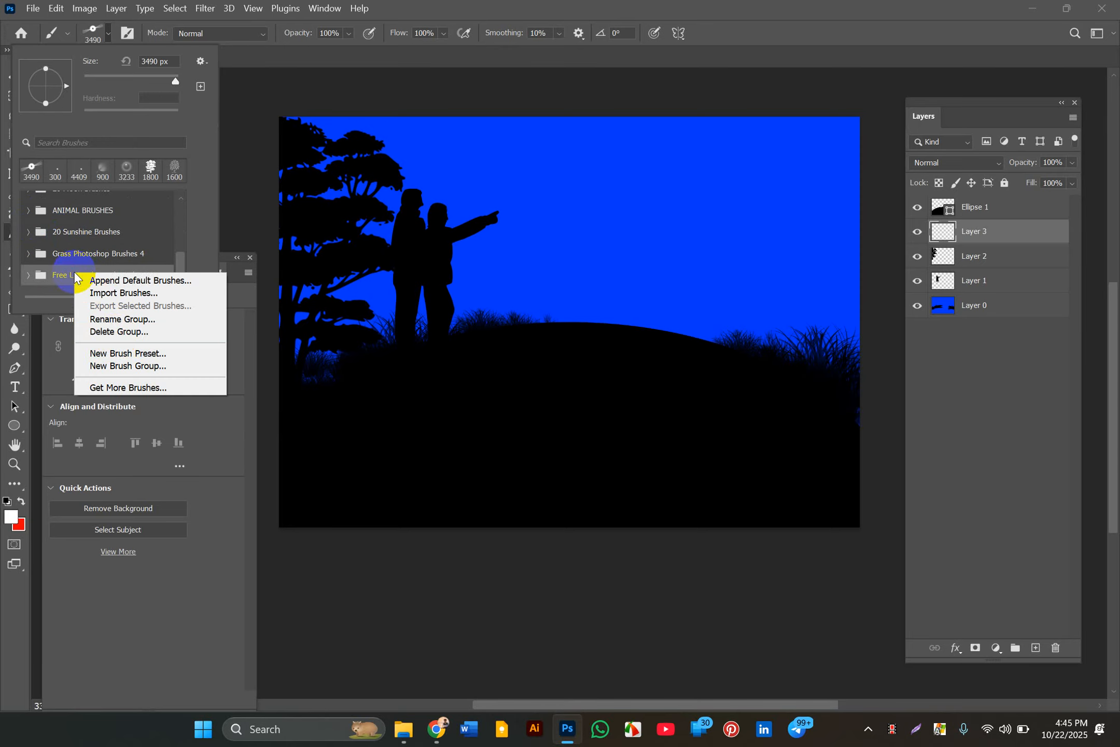
{"action": "left_click", "coordinate": [116, 335]}
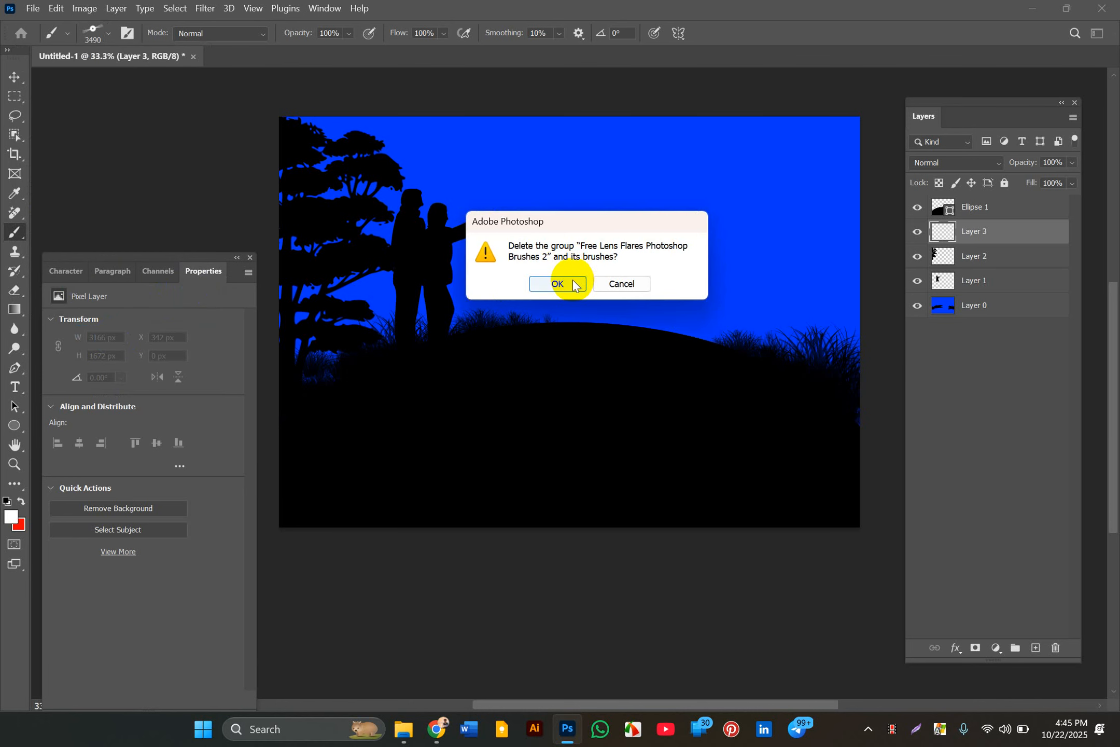
{"action": "left_click", "coordinate": [572, 280]}
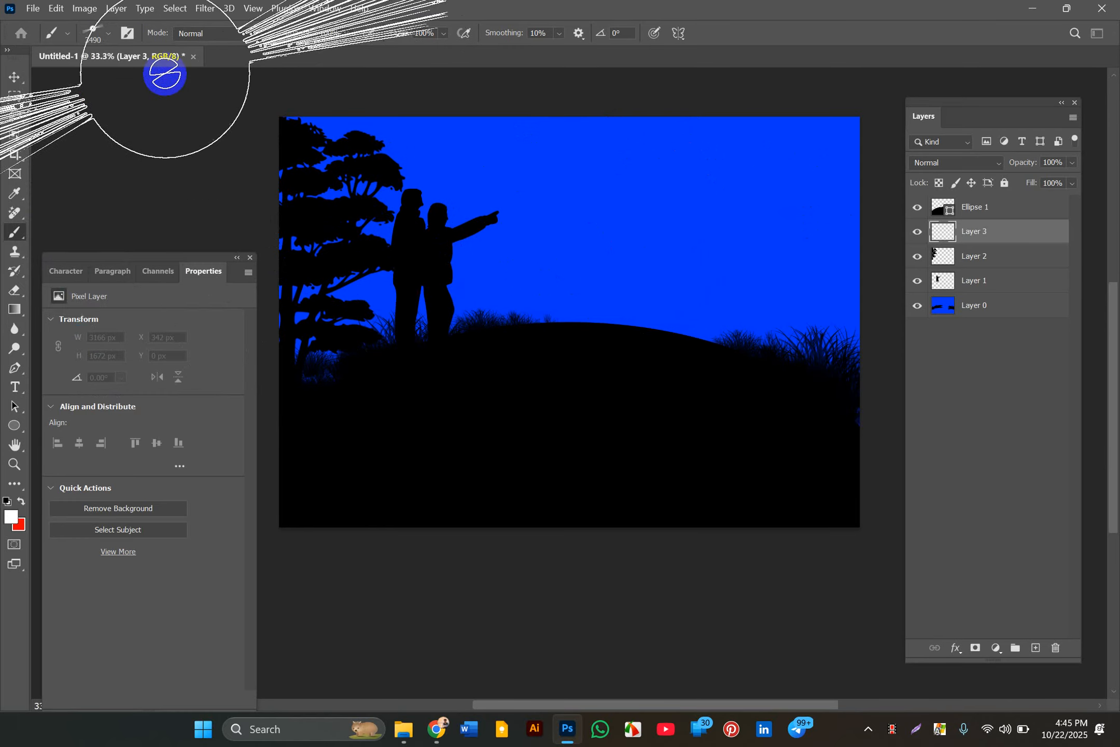
- Expand the 20 Moon Brushes group in the brush presets and select the Moon 1 brush
{"action": "left_click", "coordinate": [94, 33]}
{"action": "scroll", "coordinate": [113, 236], "scroll_direction": "up", "scroll_amount": 3}
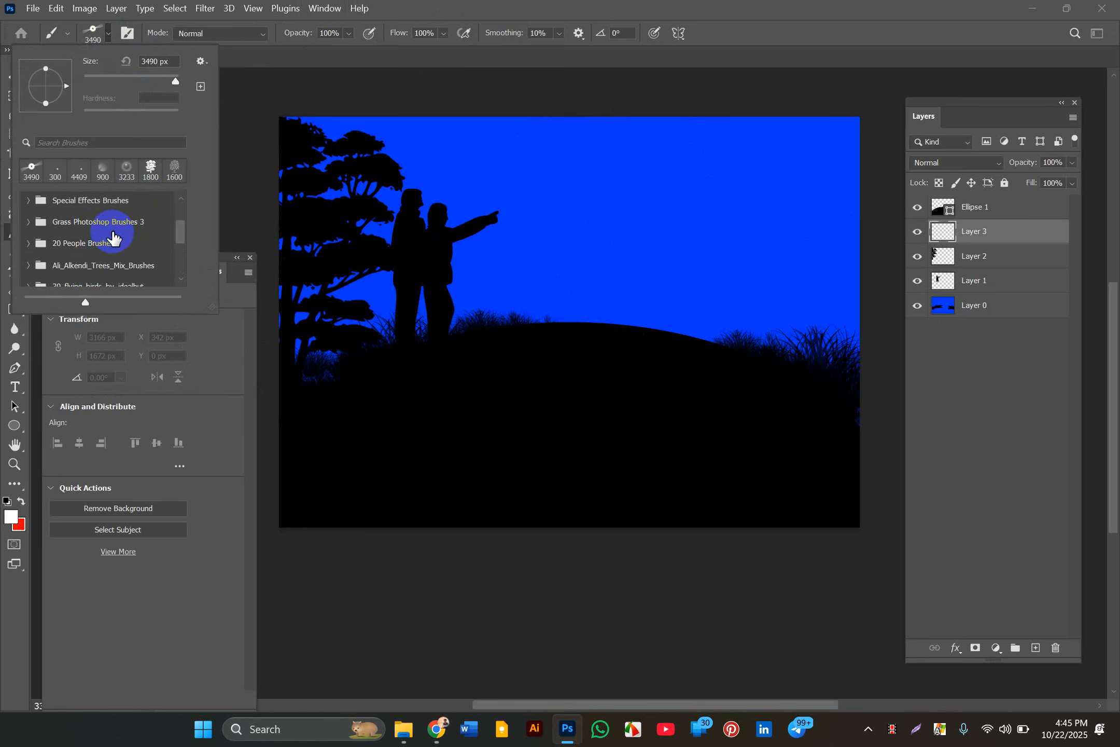
{"action": "scroll", "coordinate": [89, 258], "scroll_direction": "up", "scroll_amount": 3}
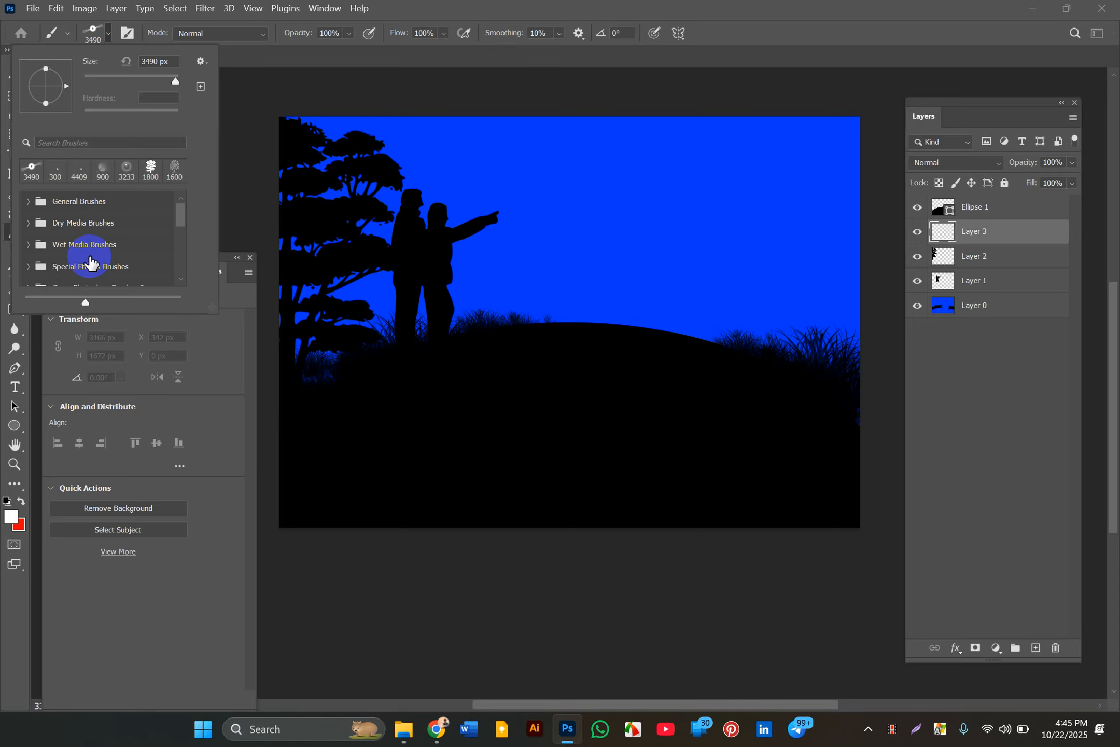
{"action": "scroll", "coordinate": [91, 261], "scroll_direction": "down", "scroll_amount": 2}
{"action": "scroll", "coordinate": [91, 261], "scroll_direction": "down", "scroll_amount": 2}
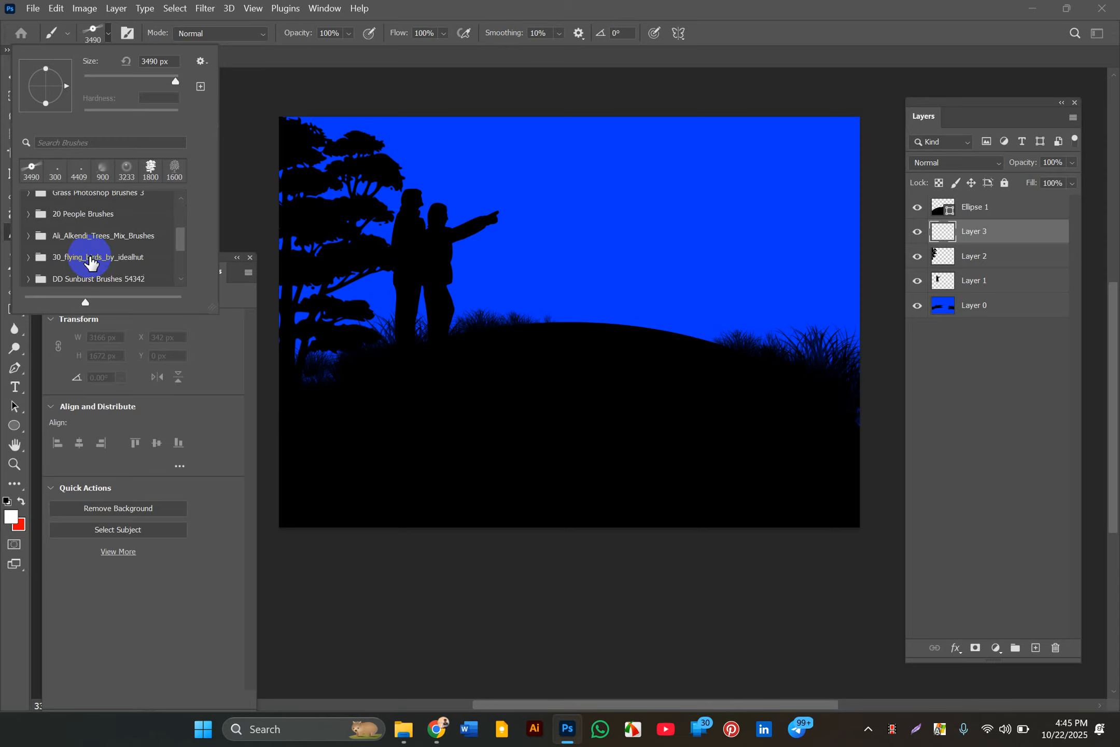
{"action": "scroll", "coordinate": [91, 263], "scroll_direction": "down", "scroll_amount": 1}
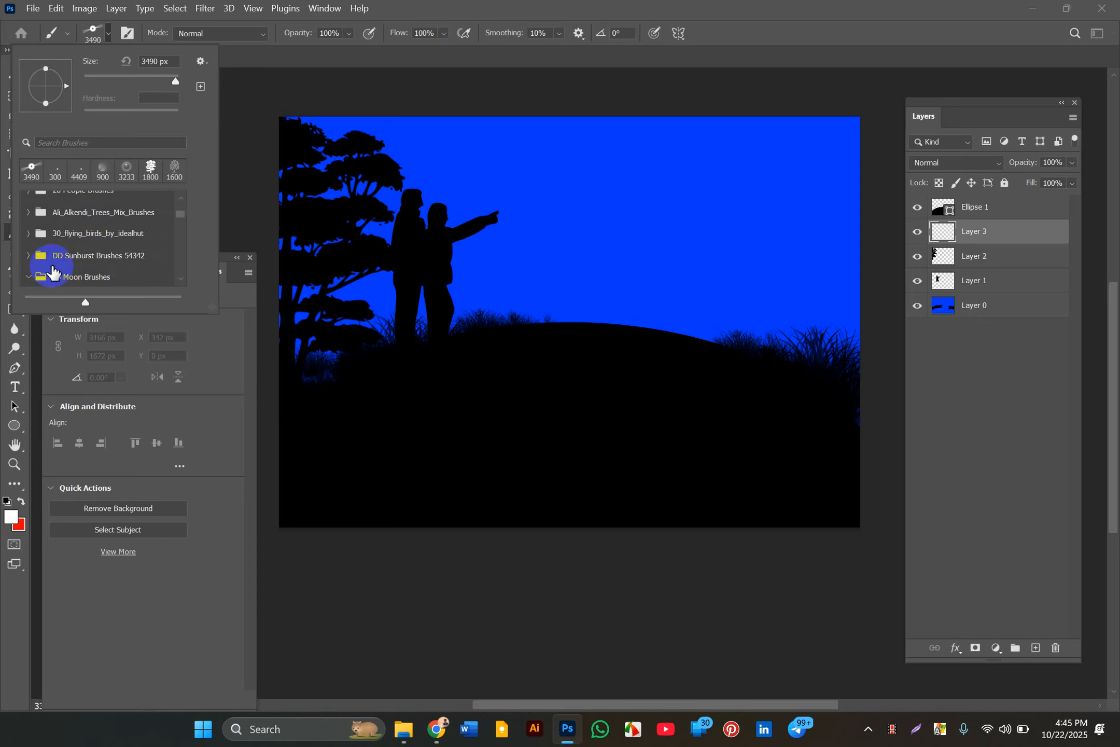
{"action": "left_click", "coordinate": [57, 276]}
{"action": "left_click", "coordinate": [73, 269]}
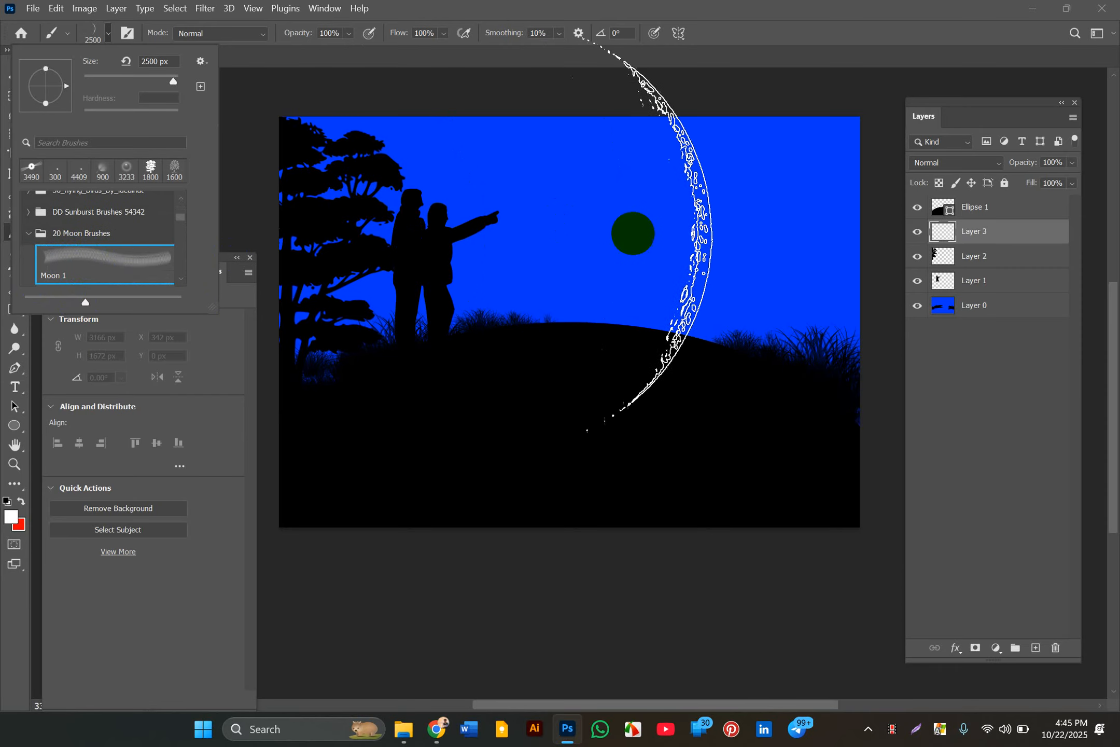
- Preview the Moon 2, Moon 4, Moon 5, Moon 6 and Moon 7 brushes over the scene
{"action": "scroll", "coordinate": [124, 250], "scroll_direction": "down", "scroll_amount": 1}
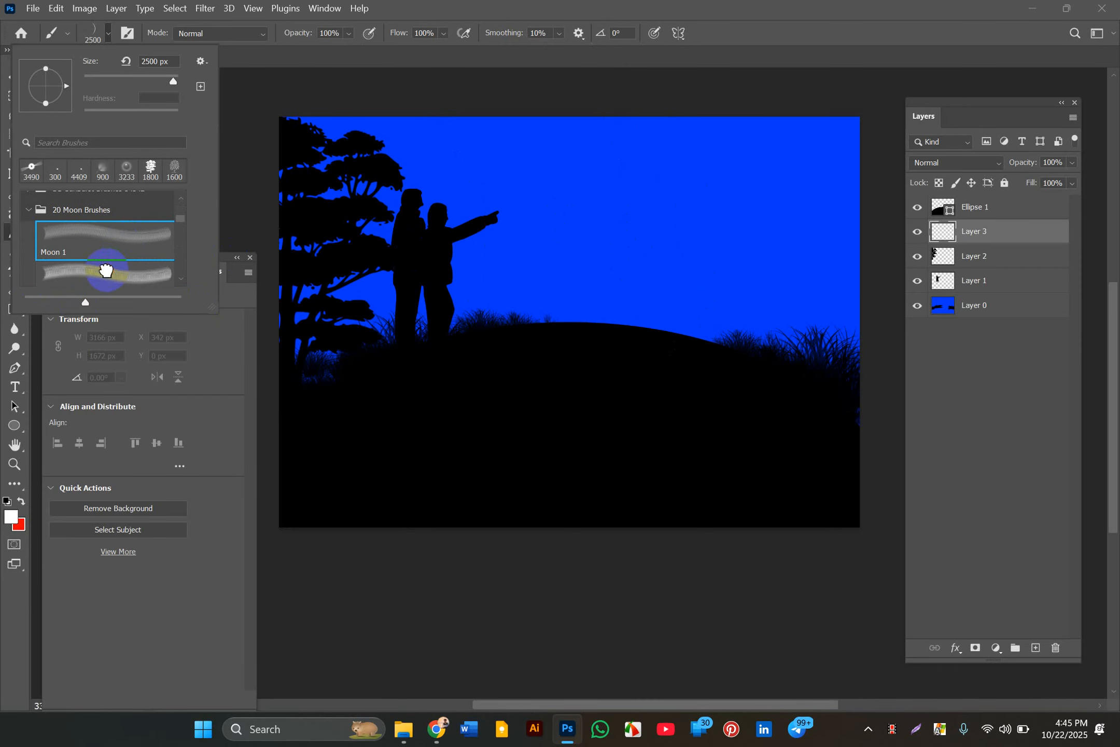
{"action": "left_click", "coordinate": [106, 270]}
{"action": "scroll", "coordinate": [70, 229], "scroll_direction": "down", "scroll_amount": 2}
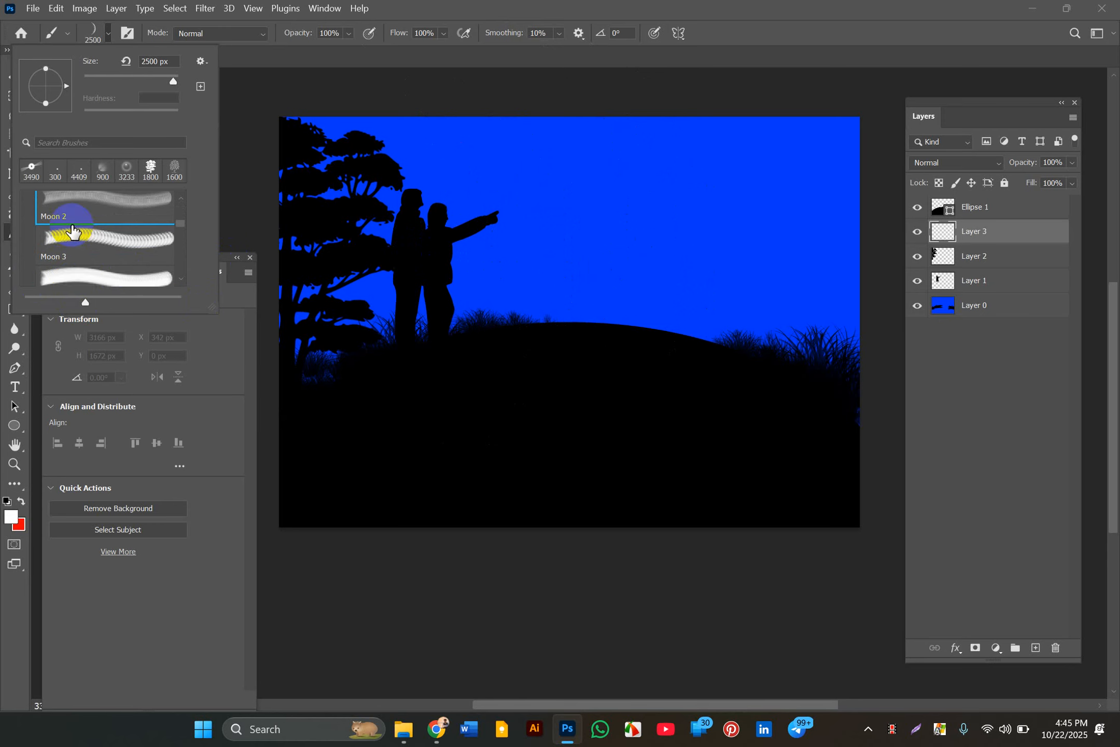
{"action": "left_click", "coordinate": [75, 281]}
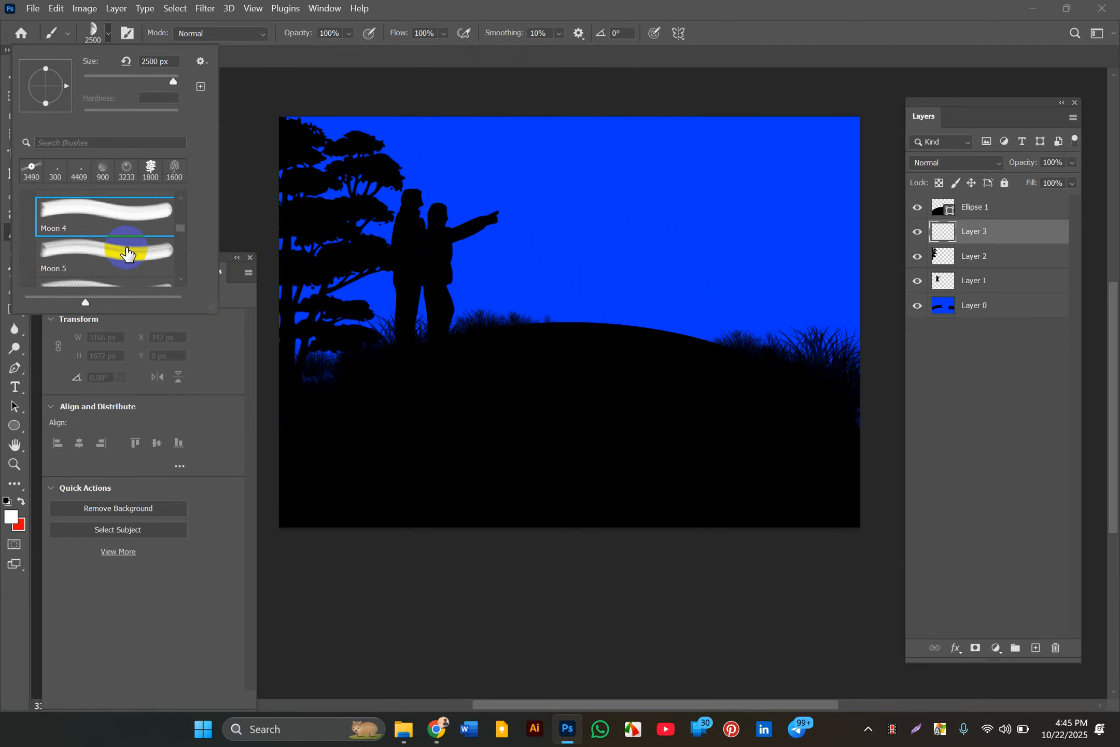
{"action": "left_click", "coordinate": [119, 247]}
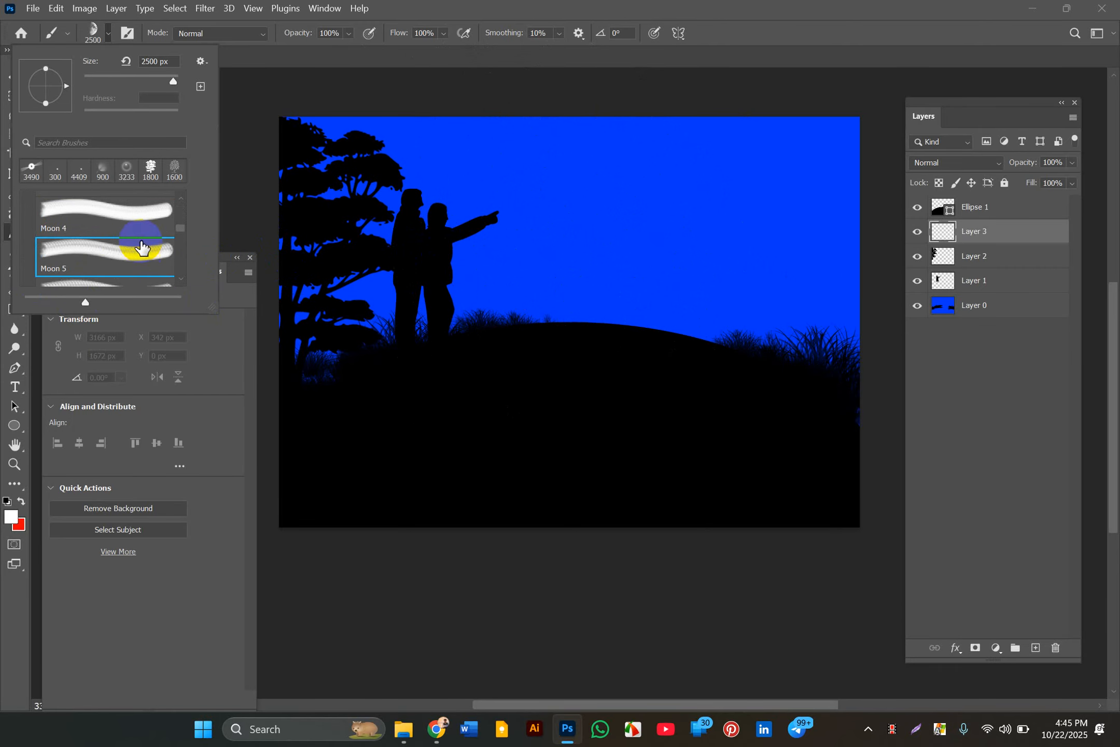
{"action": "scroll", "coordinate": [141, 246], "scroll_direction": "down", "scroll_amount": 2}
{"action": "left_click", "coordinate": [118, 251]}
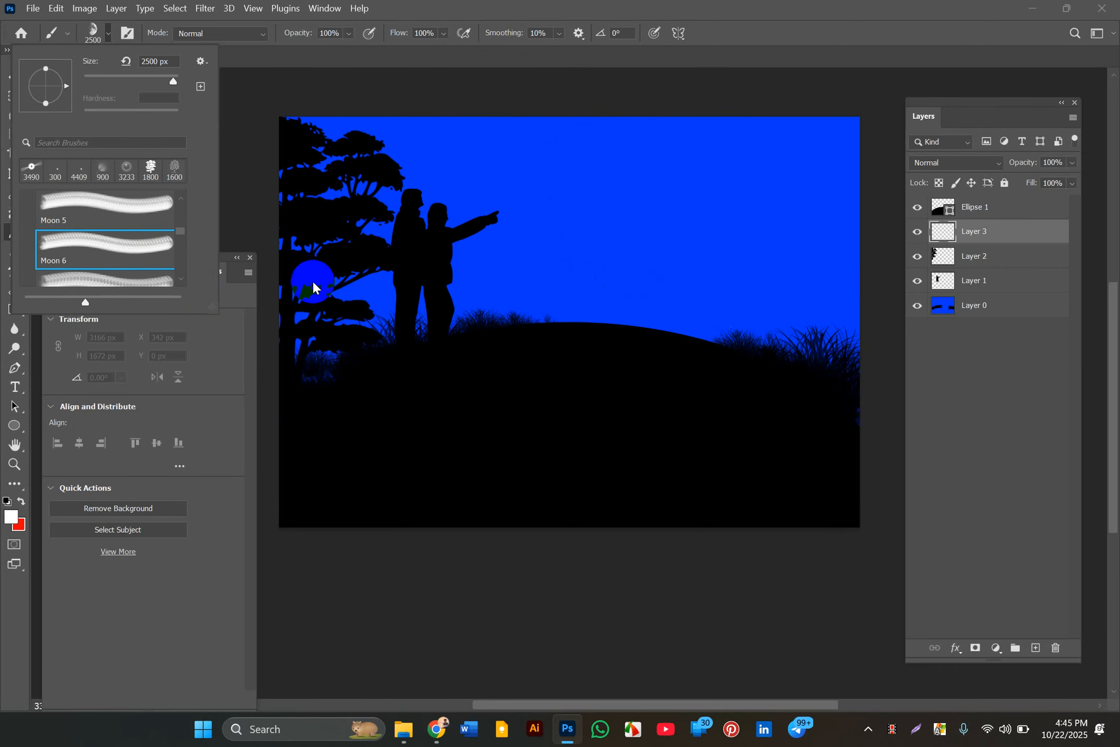
{"action": "scroll", "coordinate": [96, 254], "scroll_direction": "down", "scroll_amount": 1}
{"action": "left_click", "coordinate": [94, 258]}
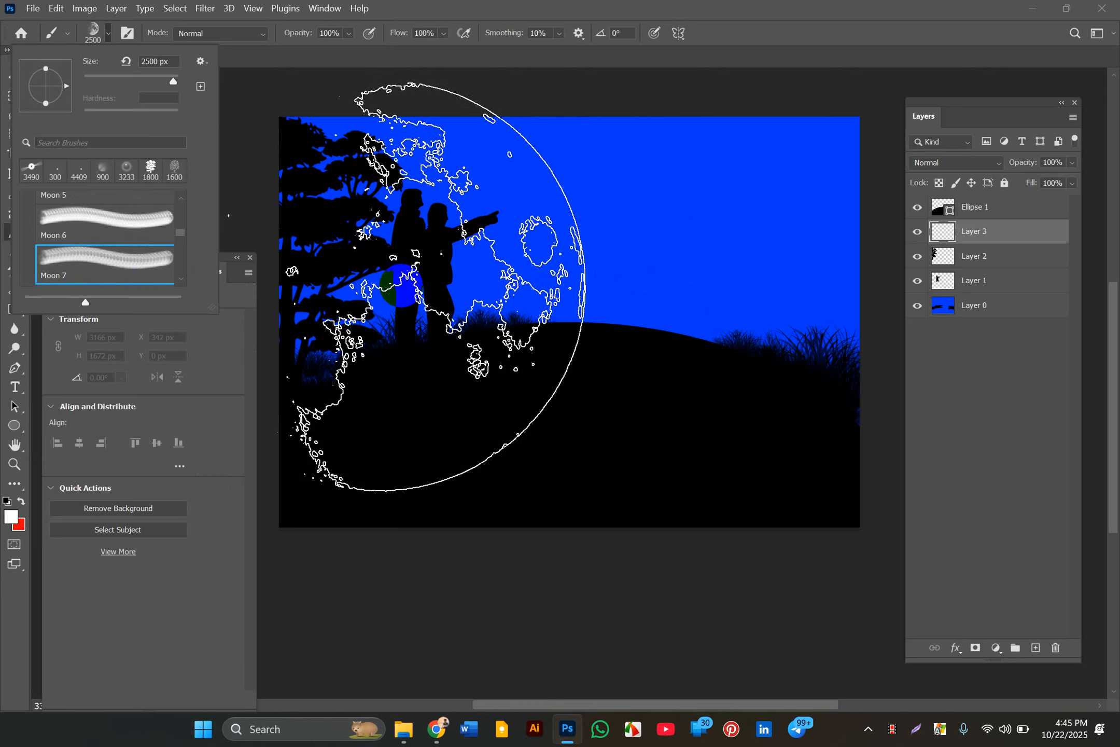
- Preview the Moon 8 and Moon 9 brushes and select the full-moon brush Moon 10
{"action": "scroll", "coordinate": [95, 252], "scroll_direction": "down", "scroll_amount": 3}
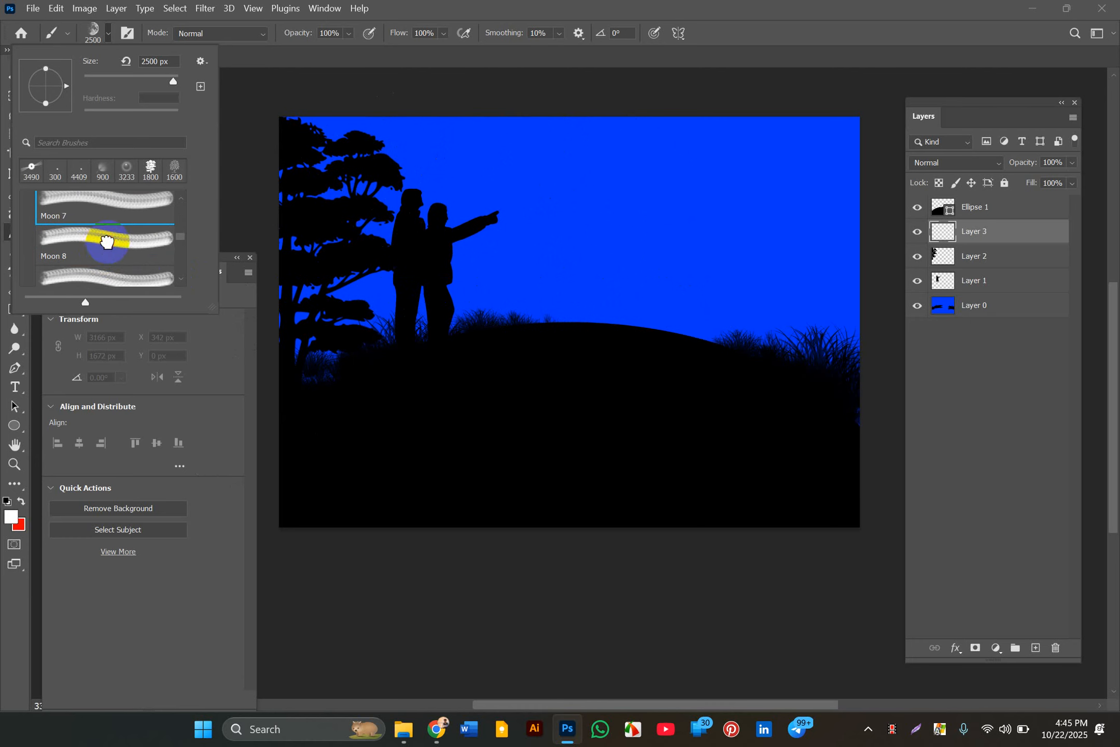
{"action": "left_click", "coordinate": [106, 241]}
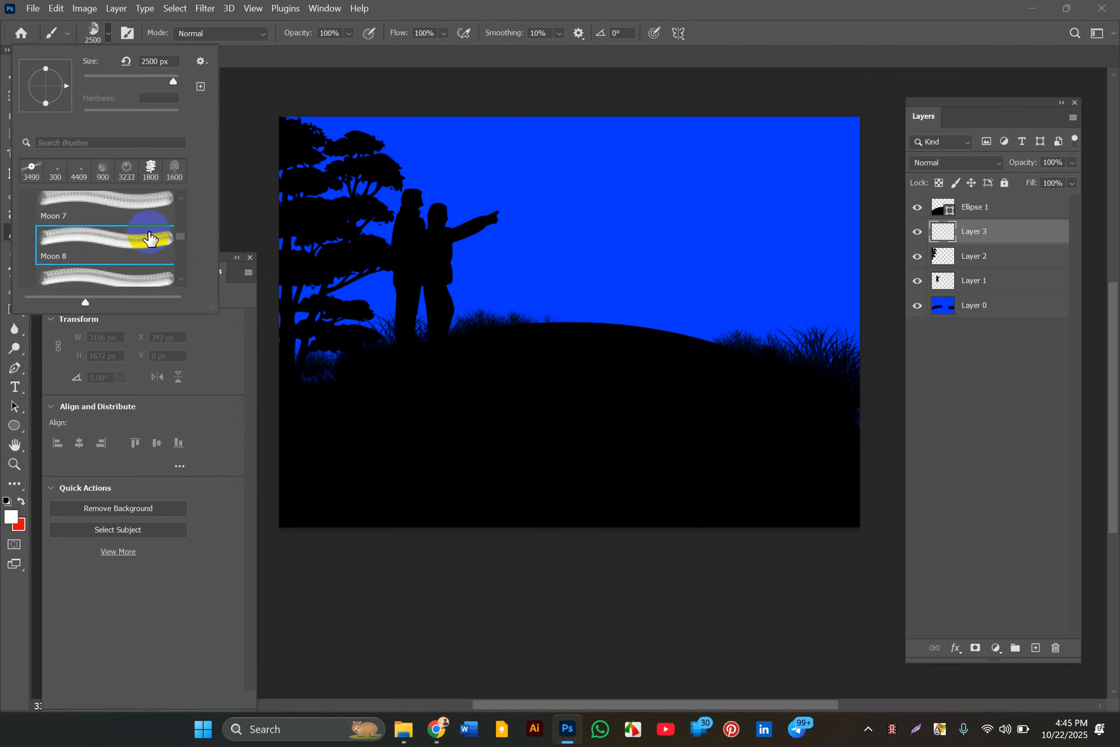
{"action": "scroll", "coordinate": [148, 240], "scroll_direction": "down", "scroll_amount": 1}
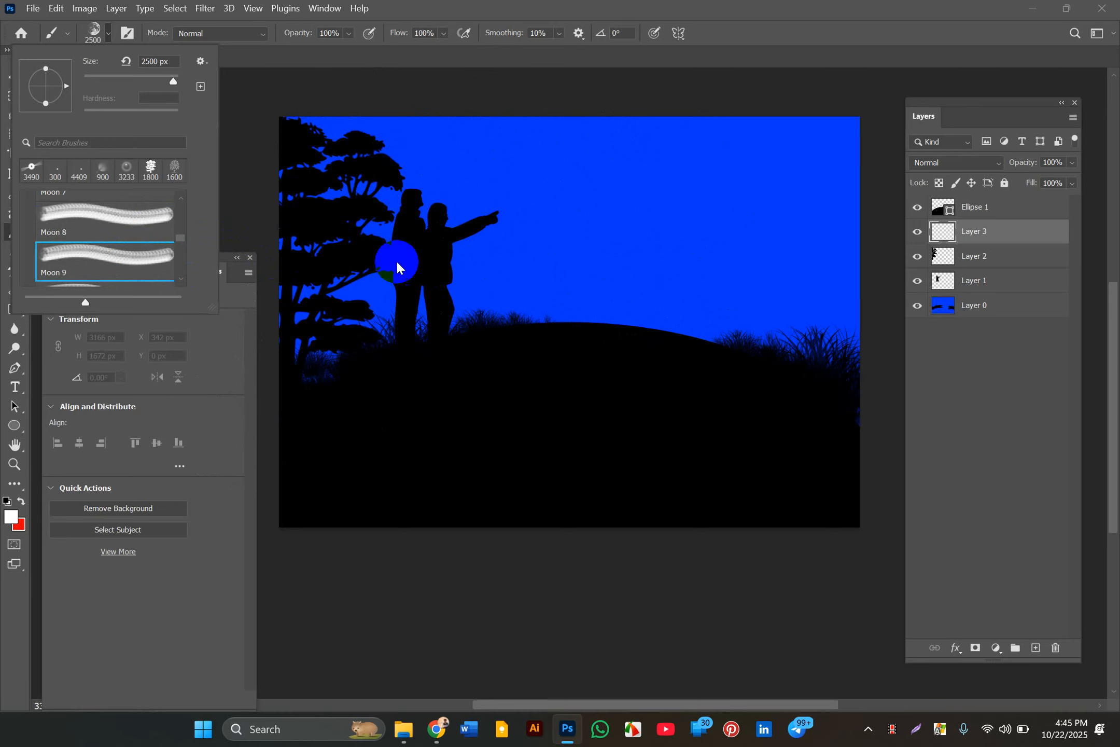
{"action": "scroll", "coordinate": [110, 251], "scroll_direction": "down", "scroll_amount": 2}
{"action": "left_click", "coordinate": [112, 255]}
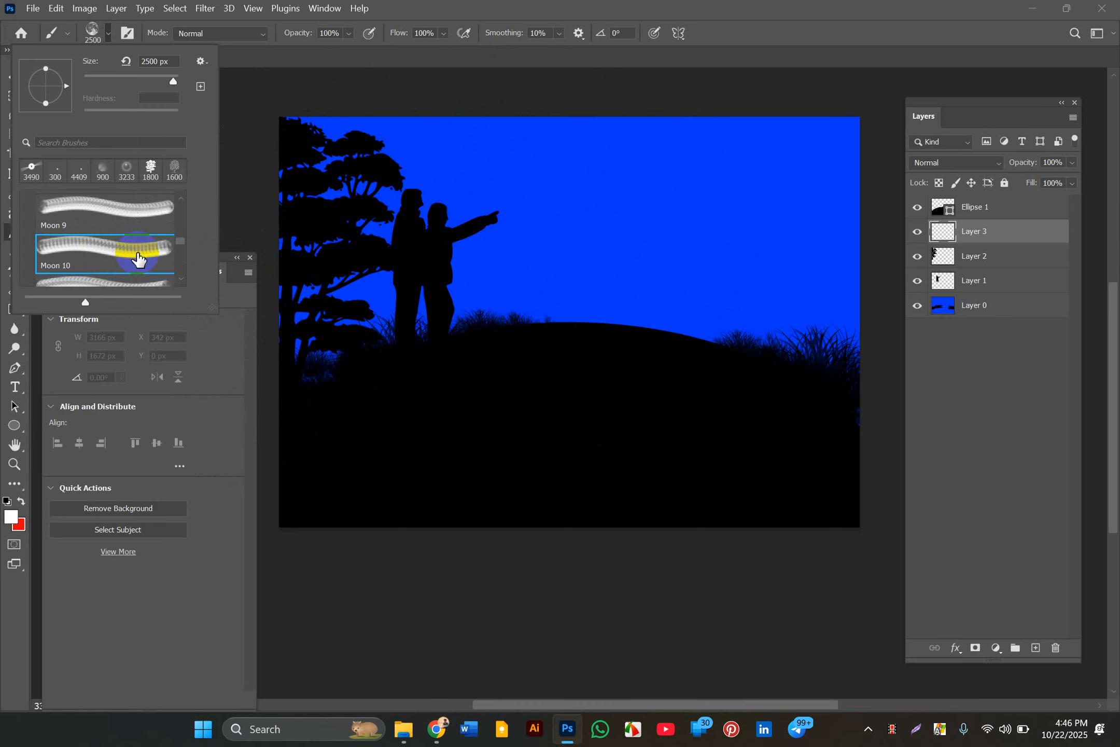
{"action": "left_click", "coordinate": [144, 227]}
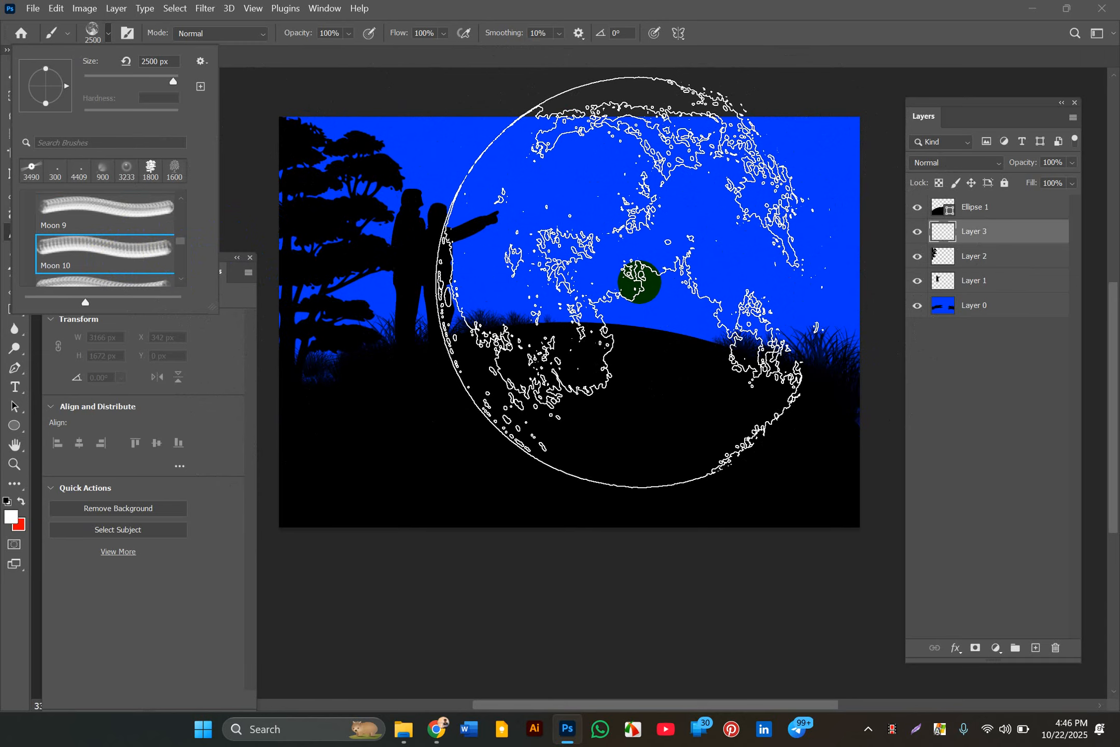
- Reduce the Moon 10 brush size to 1200 px for painting on Layer 3
{"action": "left_click", "coordinate": [978, 237]}
{"action": "key", "text": "bracketleft"}
{"action": "key", "text": "bracketleft"}
{"action": "key", "text": "bracketleft"}
{"action": "key", "text": "bracketleft"}
{"action": "key", "text": "bracketleft"}
{"action": "key", "text": "bracketleft"}
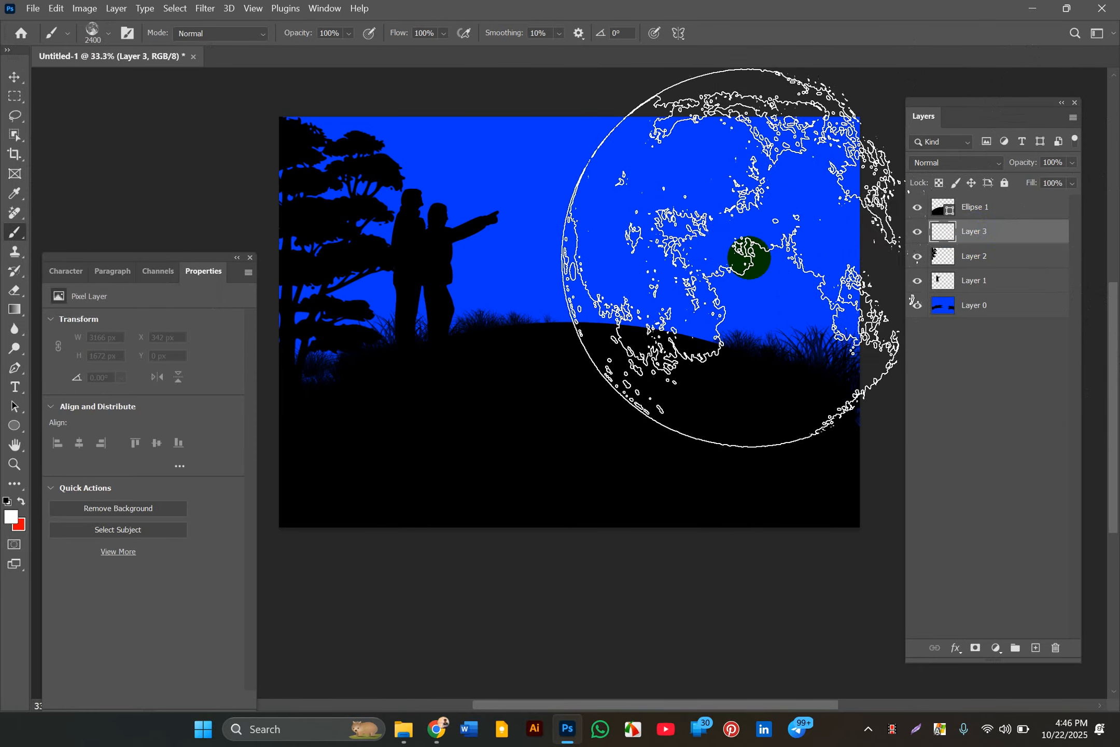
{"action": "key", "text": "bracketleft"}
{"action": "key", "text": "bracketleft"}
{"action": "key", "text": "bracketleft"}
{"action": "key", "text": "bracketleft"}
{"action": "key", "text": "bracketleft"}
{"action": "key", "text": "bracketleft"}
{"action": "key", "text": "bracketleft"}
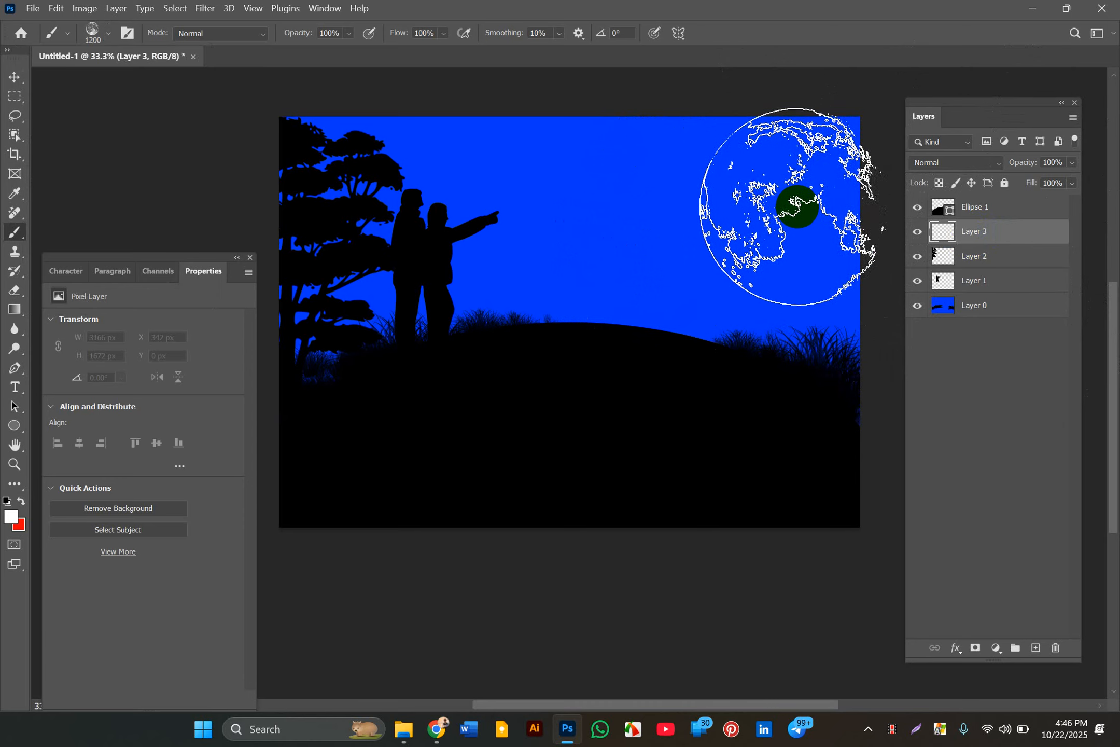
- Move Layer 3 directly above Layer 0 and stamp a white 1200 px moon in the sky above the right-hand grass
{"action": "left_click_drag", "start_coordinate": [994, 238], "coordinate": [994, 300]}
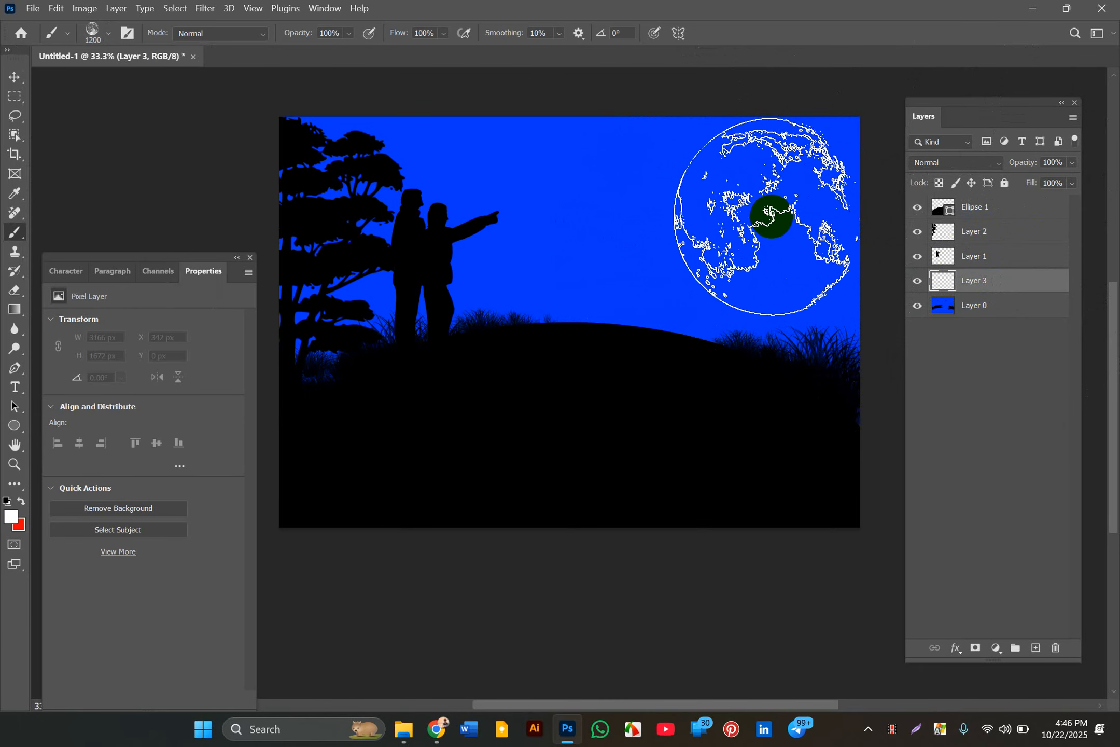
{"action": "left_click", "coordinate": [769, 216]}
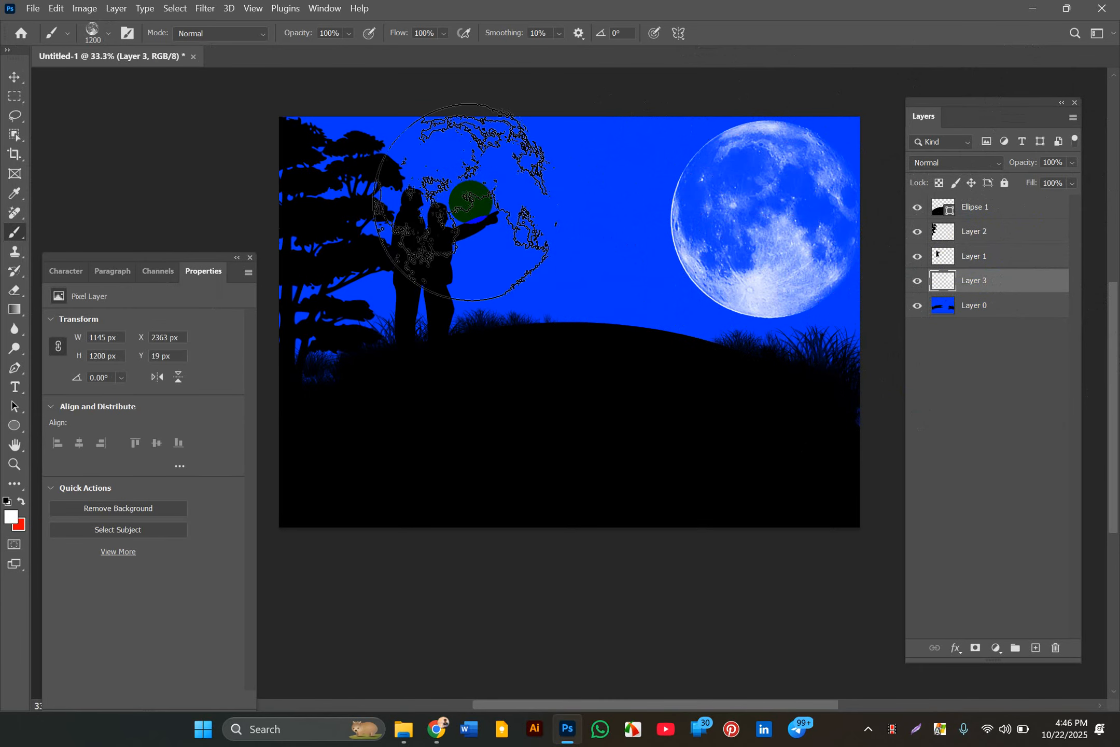
{"action": "left_click", "coordinate": [12, 78]}
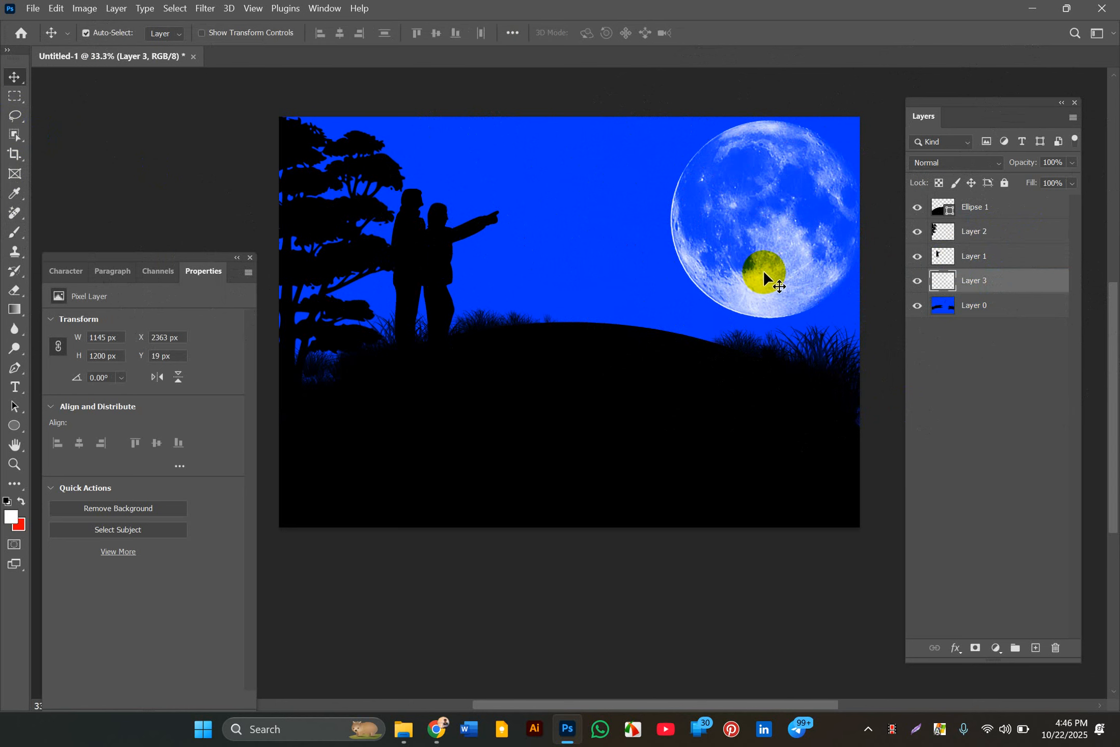
{"action": "left_click_drag", "start_coordinate": [764, 274], "coordinate": [841, 278]}
- Hide the moon on Layer 3 and add a new empty layer above it
{"action": "left_click", "coordinate": [918, 280]}
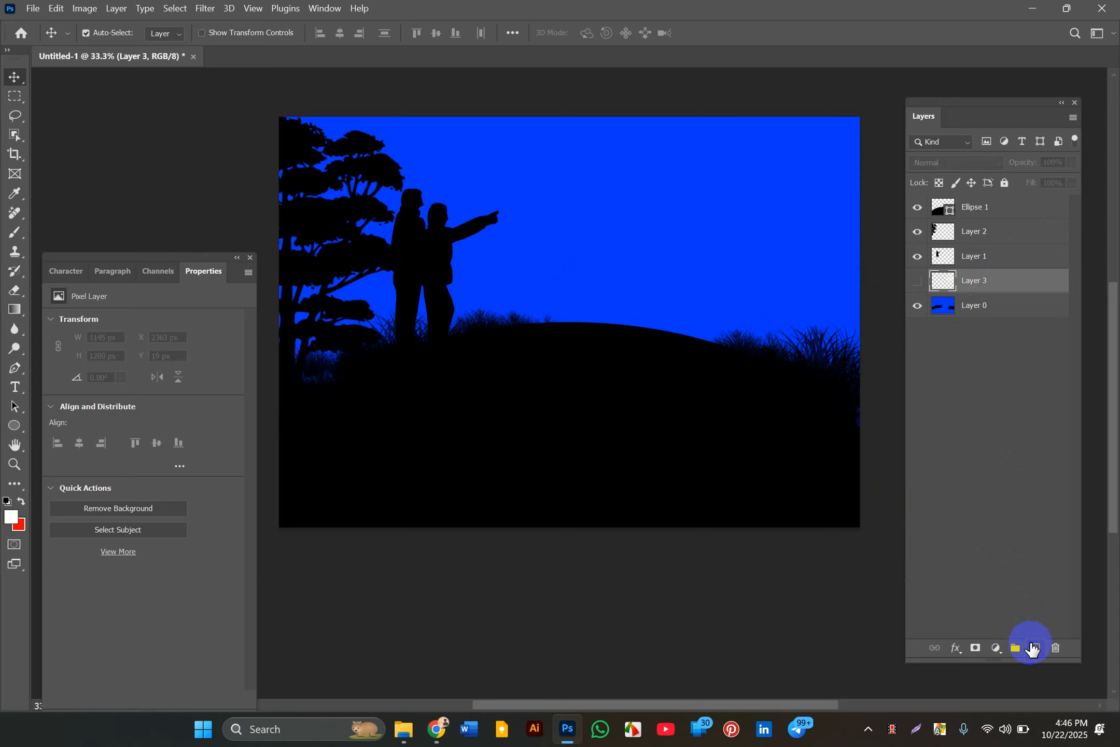
{"action": "left_click", "coordinate": [1034, 648]}
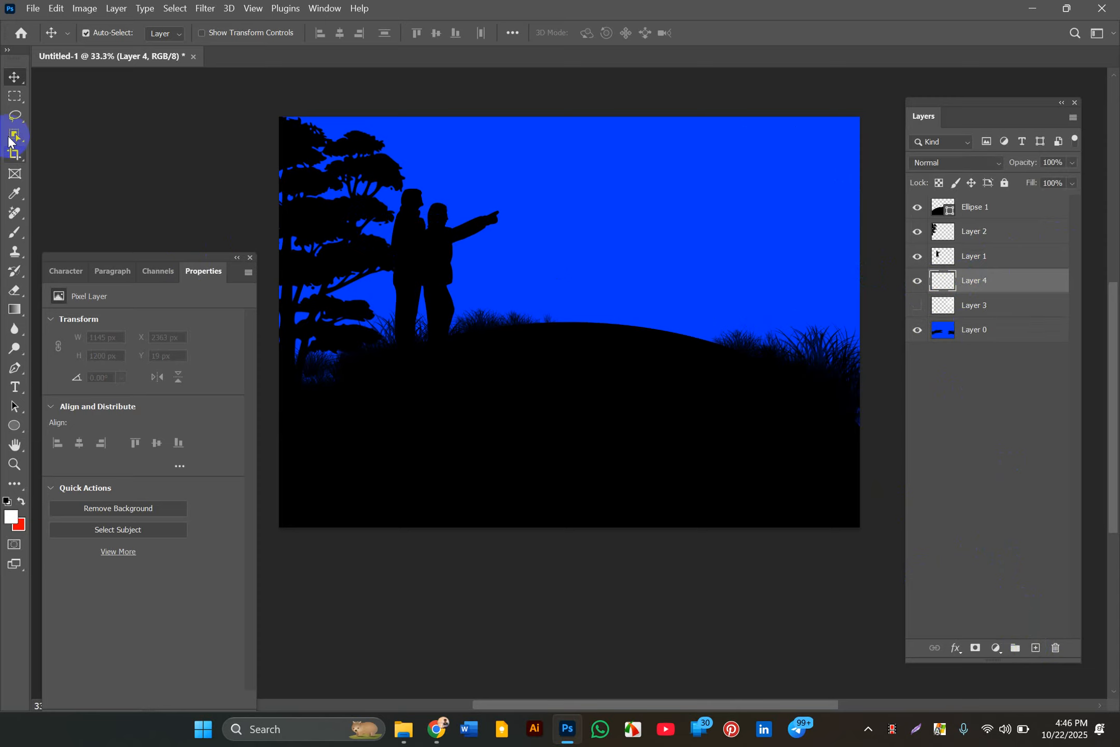
- Choose the Hard Round brush from the General Brushes group for painting on Layer 4
{"action": "left_click", "coordinate": [10, 242]}
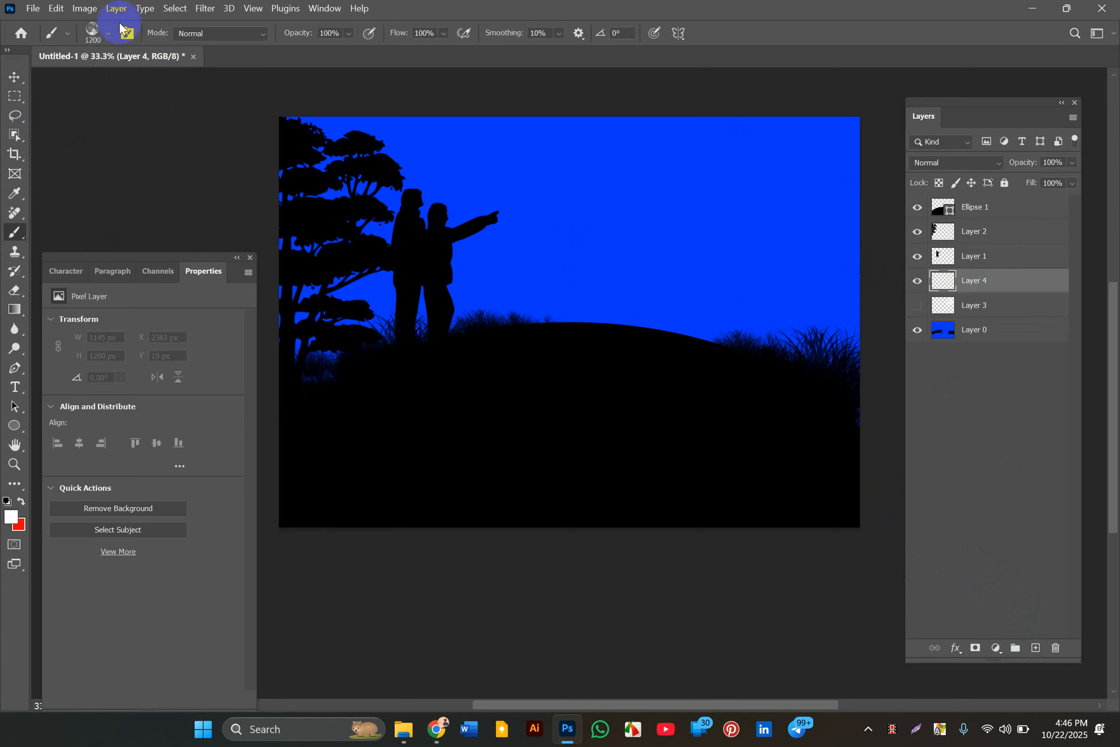
{"action": "left_click", "coordinate": [108, 36]}
{"action": "left_click", "coordinate": [77, 232]}
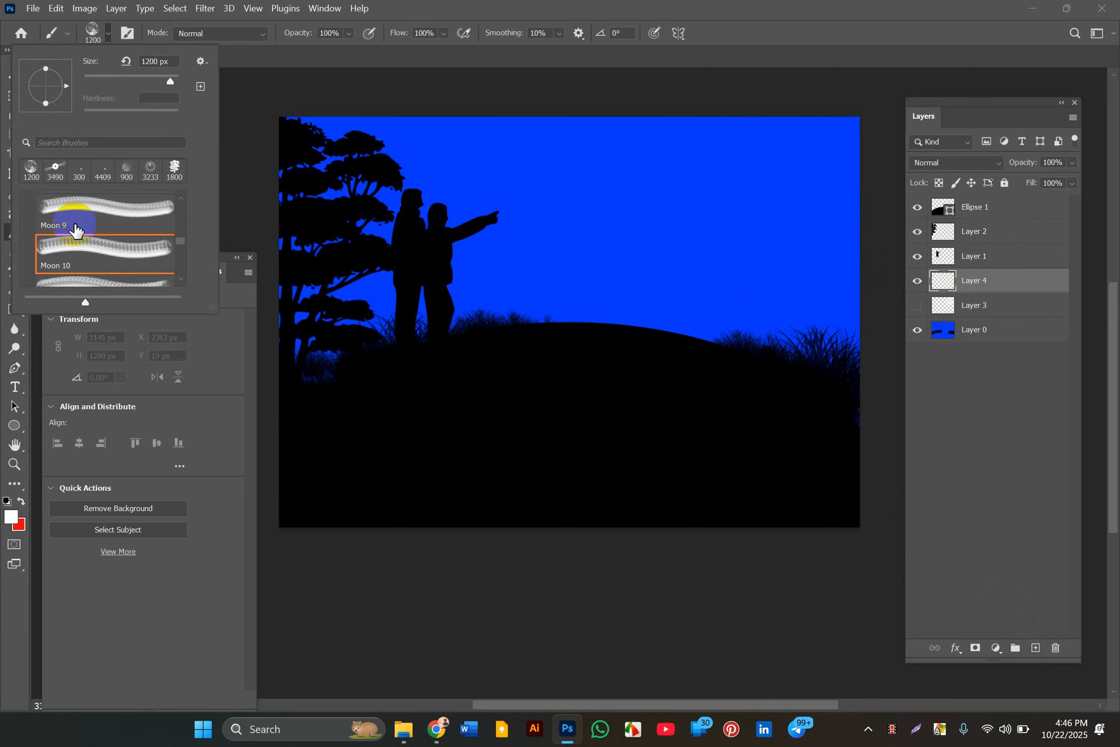
{"action": "scroll", "coordinate": [75, 228], "scroll_direction": "up", "scroll_amount": 2}
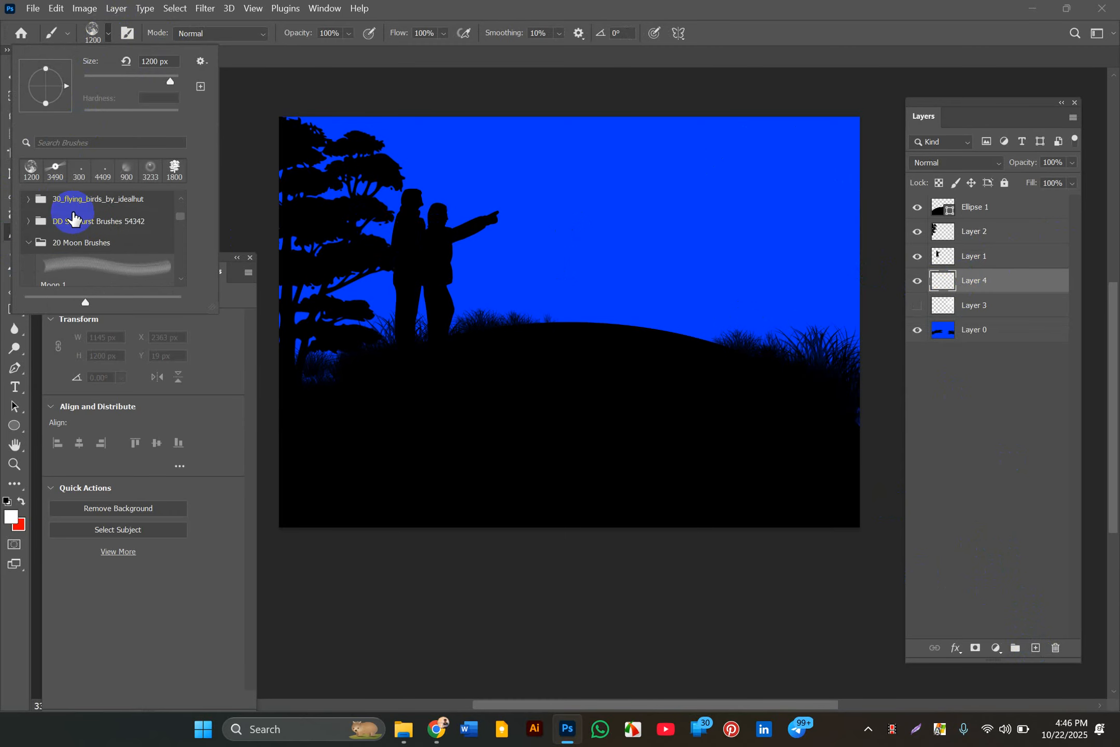
{"action": "left_click", "coordinate": [30, 242]}
{"action": "scroll", "coordinate": [75, 243], "scroll_direction": "up", "scroll_amount": 5}
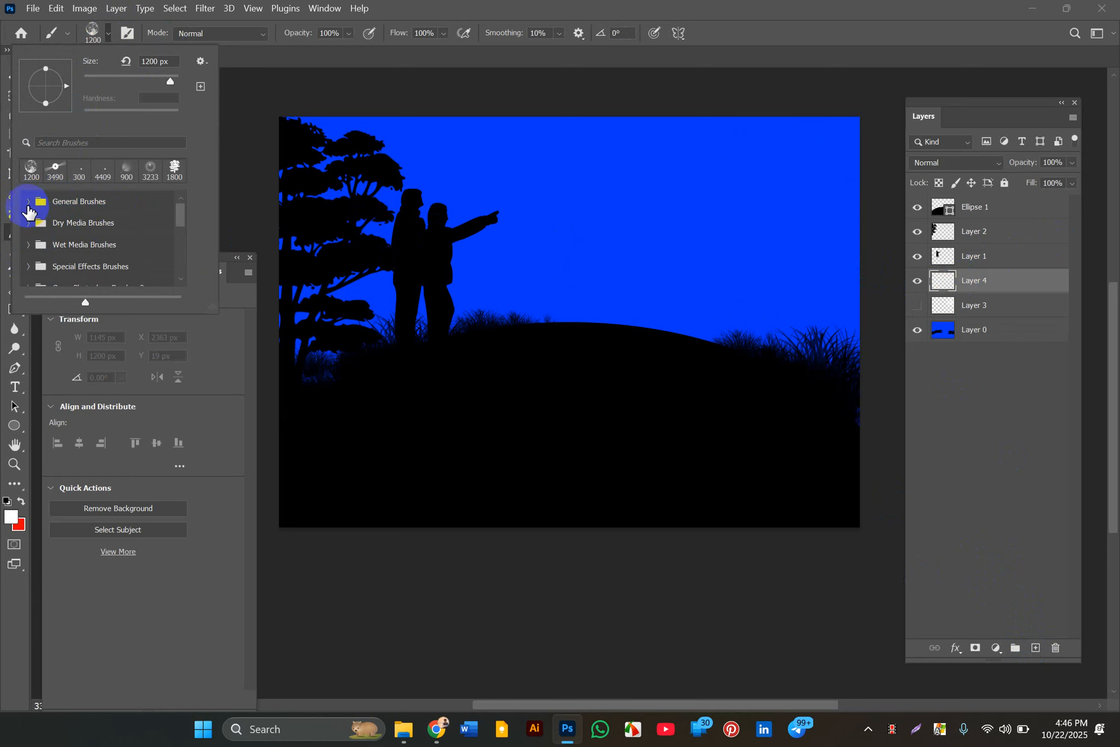
{"action": "left_click", "coordinate": [27, 202]}
{"action": "left_click", "coordinate": [77, 221]}
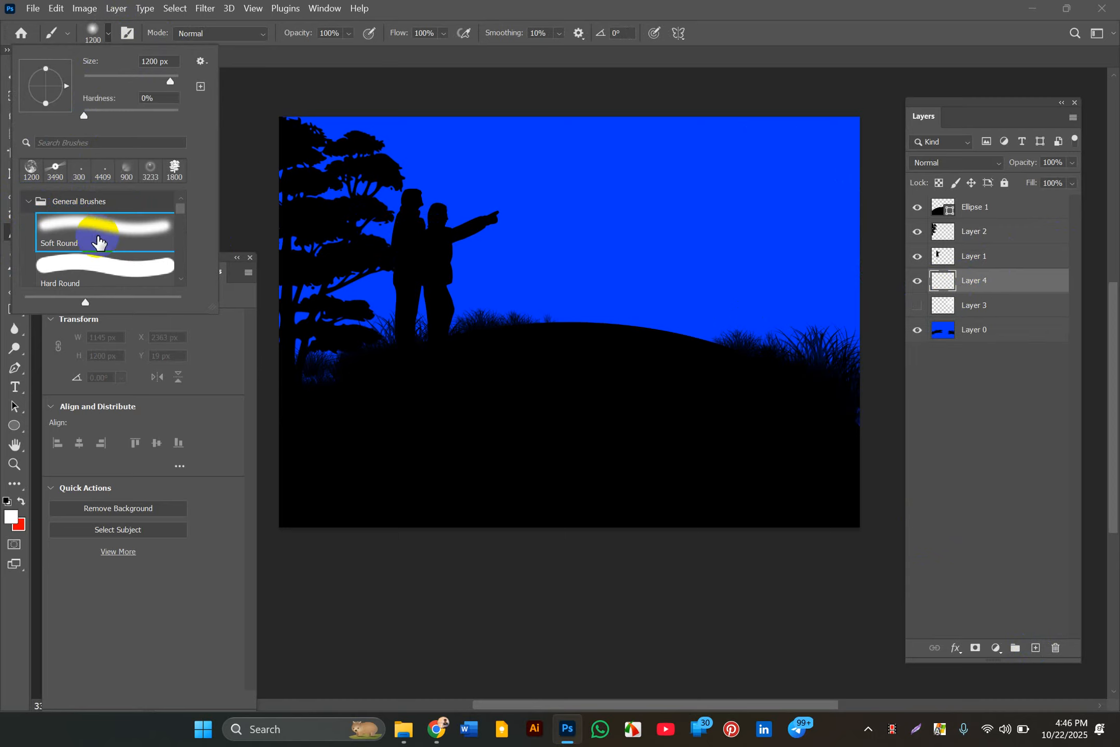
{"action": "left_click", "coordinate": [112, 278]}
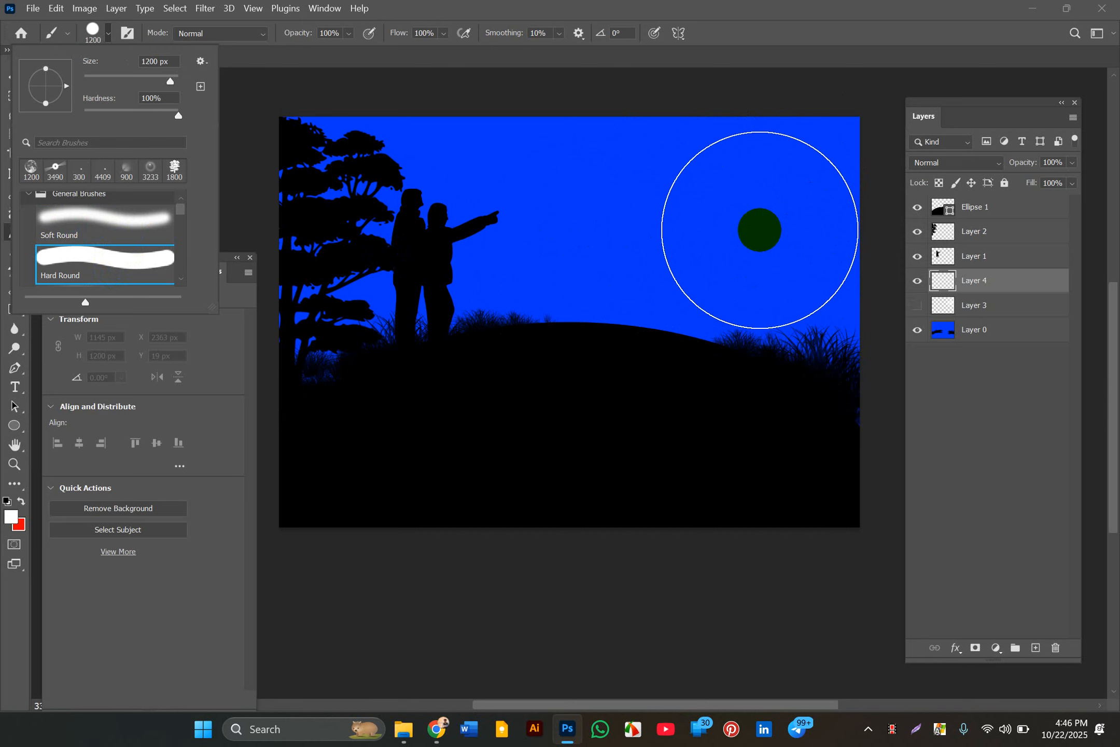
- Reduce the brush size to 900 px and stamp a solid white moon disc on Layer 4 in the sky above the right-hand grass
{"action": "left_click", "coordinate": [963, 281]}
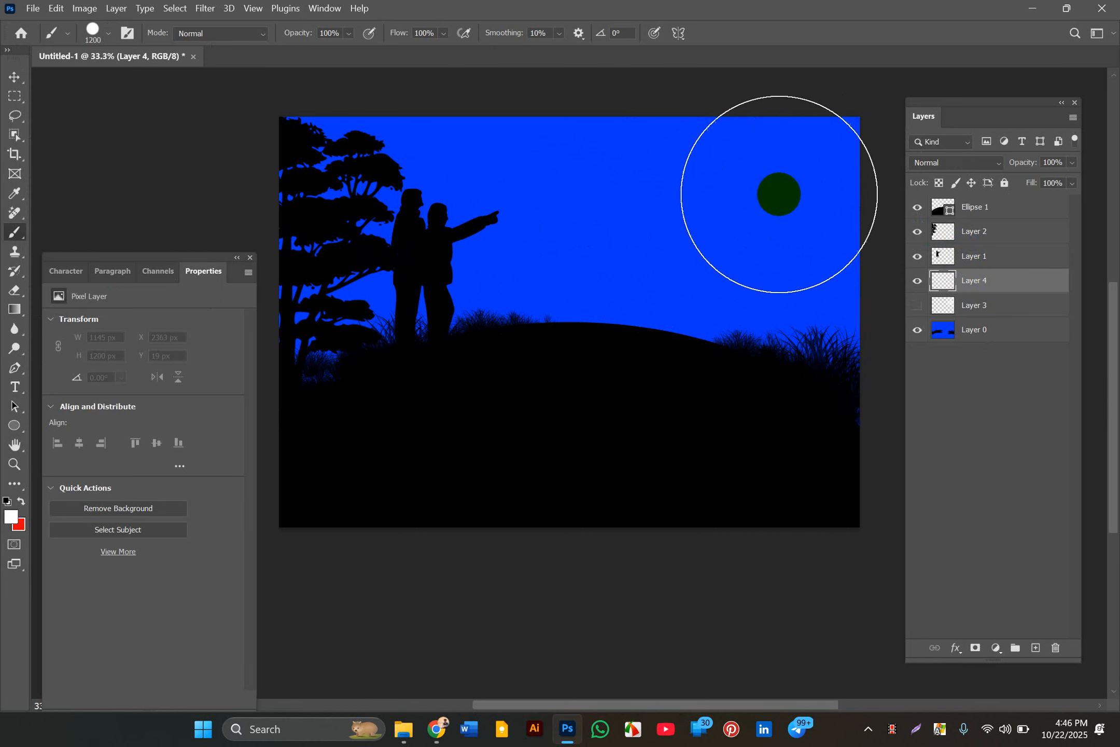
{"action": "key", "text": "bracketleft"}
{"action": "key", "text": "bracketleft"}
{"action": "key", "text": "bracketleft"}
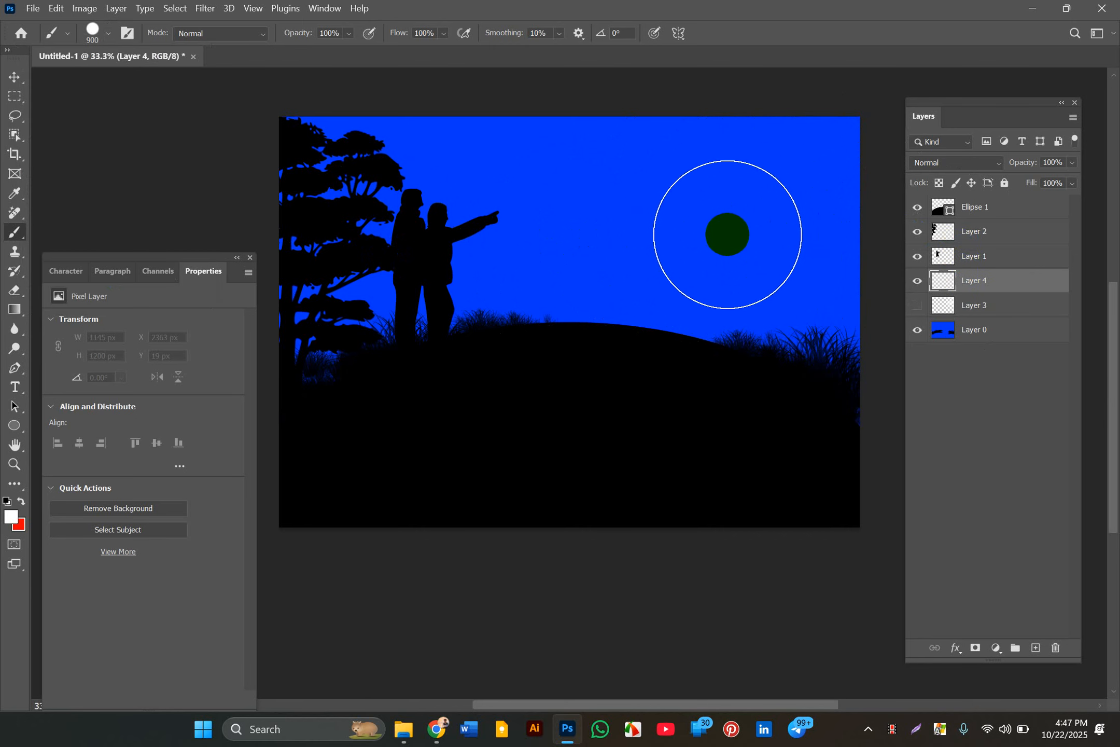
{"action": "left_click", "coordinate": [744, 222]}
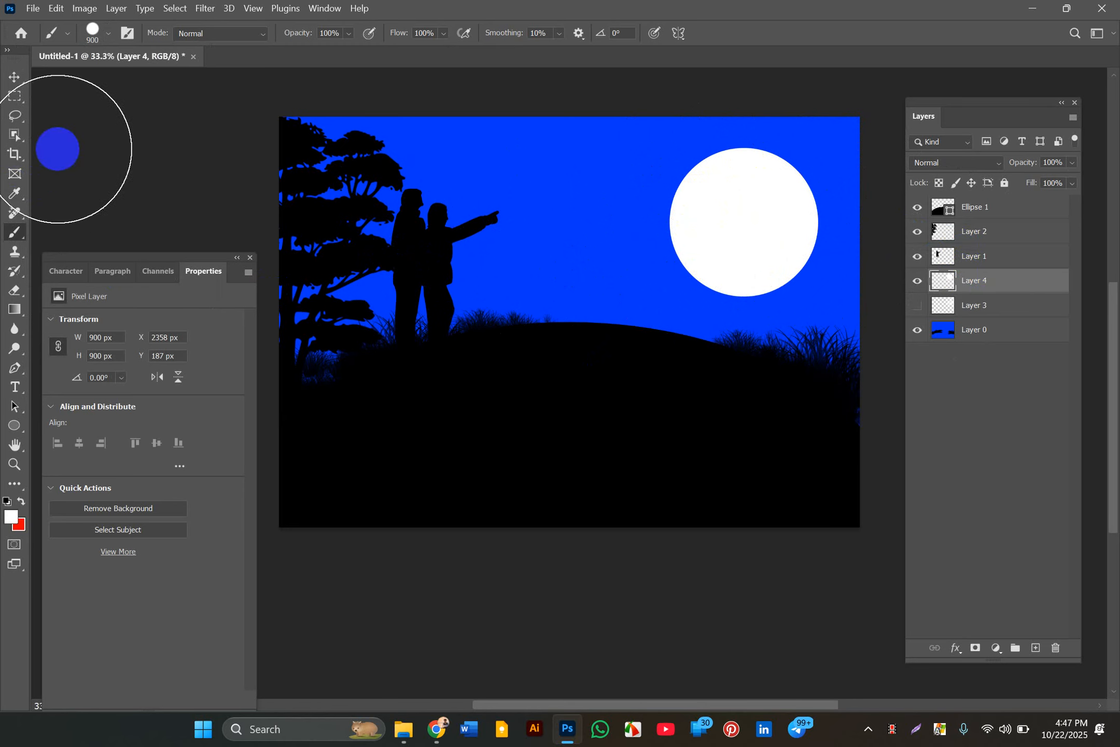
- Build up a soft white glow around the moon disc on Layer 4 by repeatedly stamping the 900 px Soft Round brush at its centre
{"action": "left_click", "coordinate": [108, 34]}
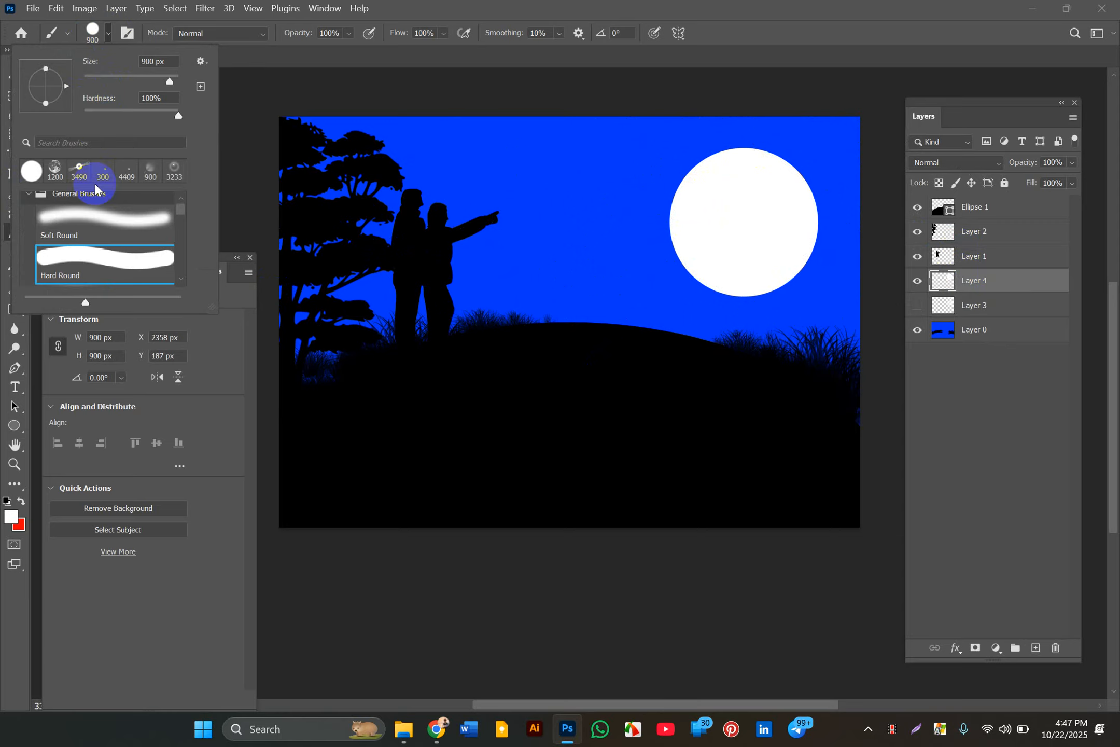
{"action": "left_click", "coordinate": [94, 217]}
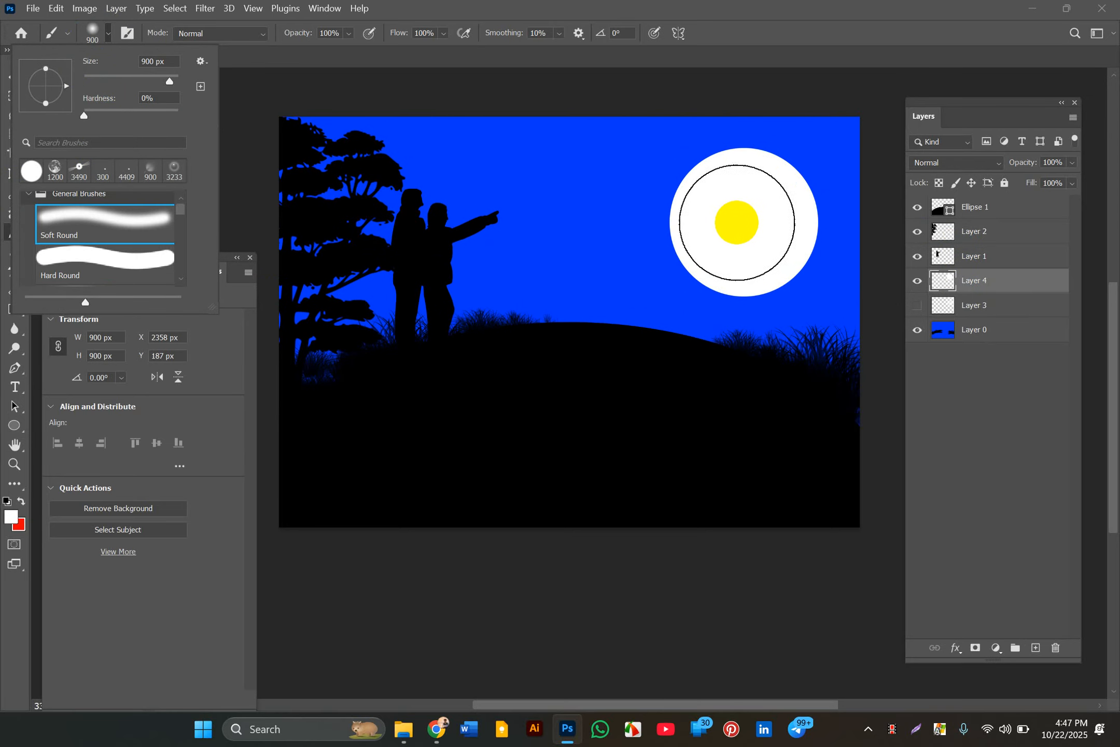
{"action": "left_click", "coordinate": [744, 226]}
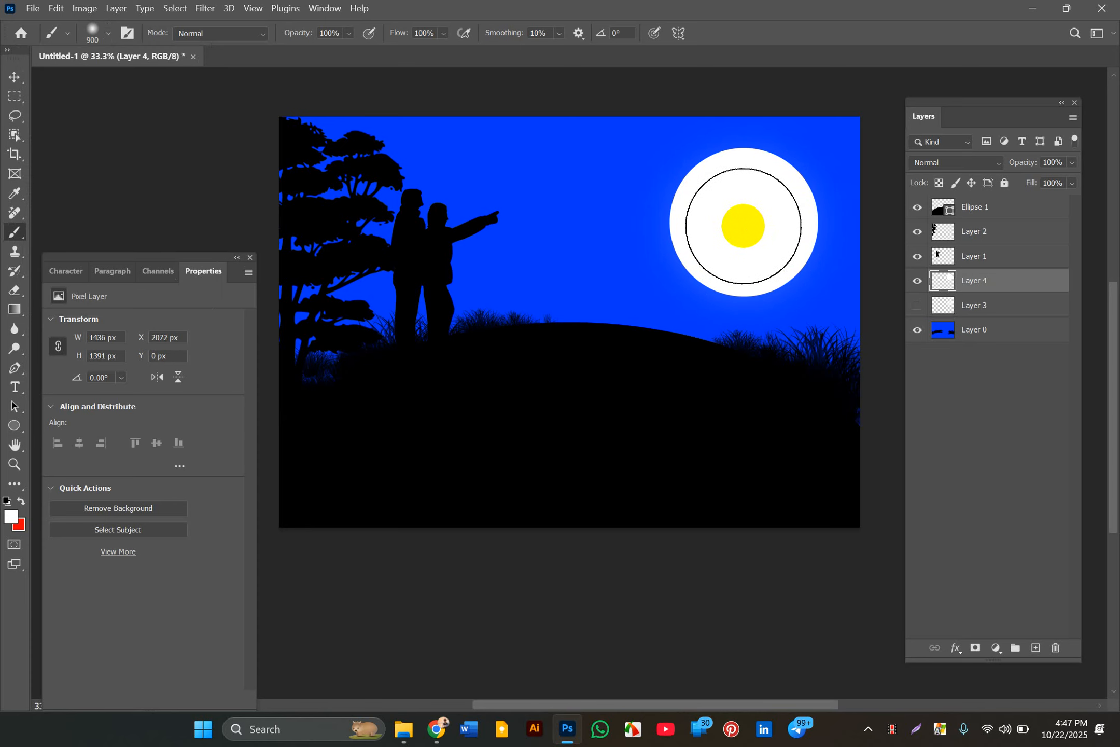
{"action": "left_click", "coordinate": [743, 226]}
{"action": "left_click", "coordinate": [744, 226]}
{"action": "left_click", "coordinate": [743, 226]}
{"action": "left_click", "coordinate": [744, 227]}
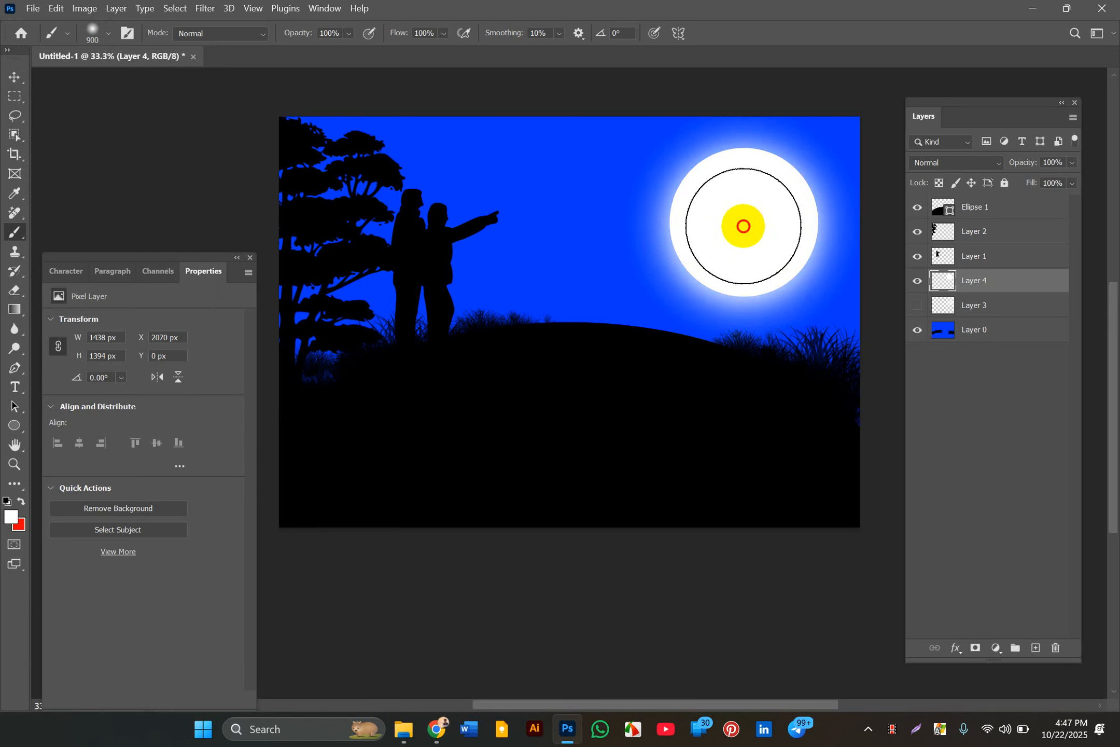
{"action": "left_click", "coordinate": [743, 226]}
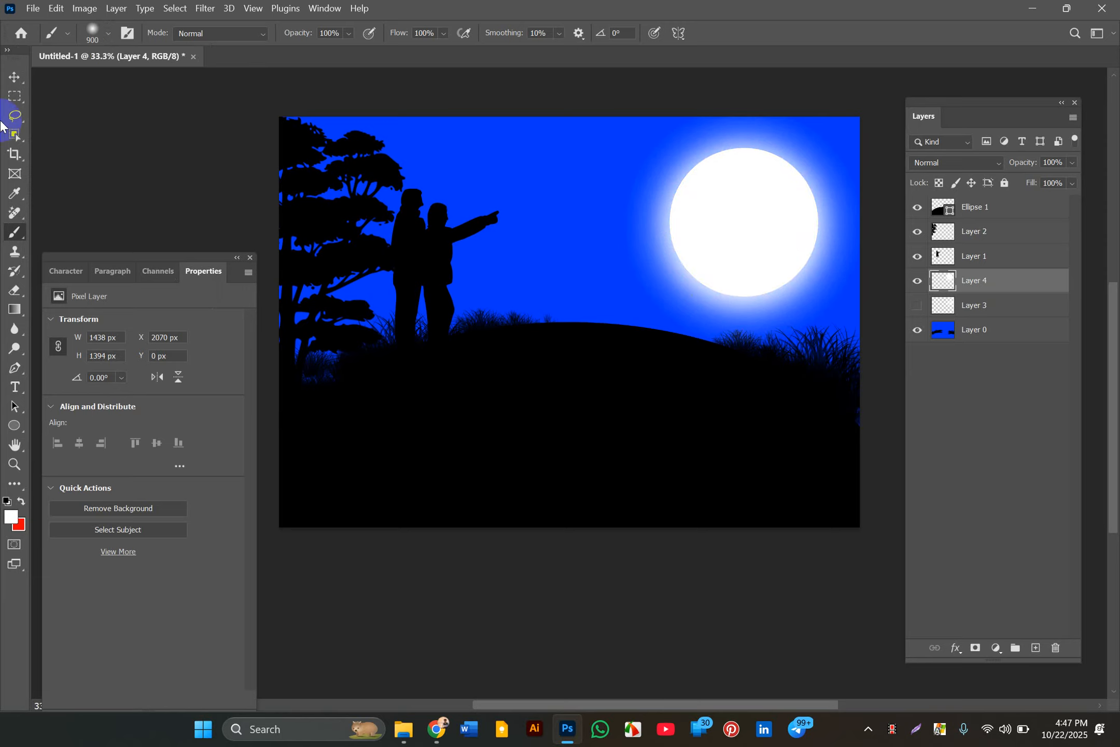
- Show the textured moon on Layer 3 and hide the glowing white disc on Layer 4
{"action": "left_click", "coordinate": [15, 85]}
{"action": "left_click", "coordinate": [338, 250]}
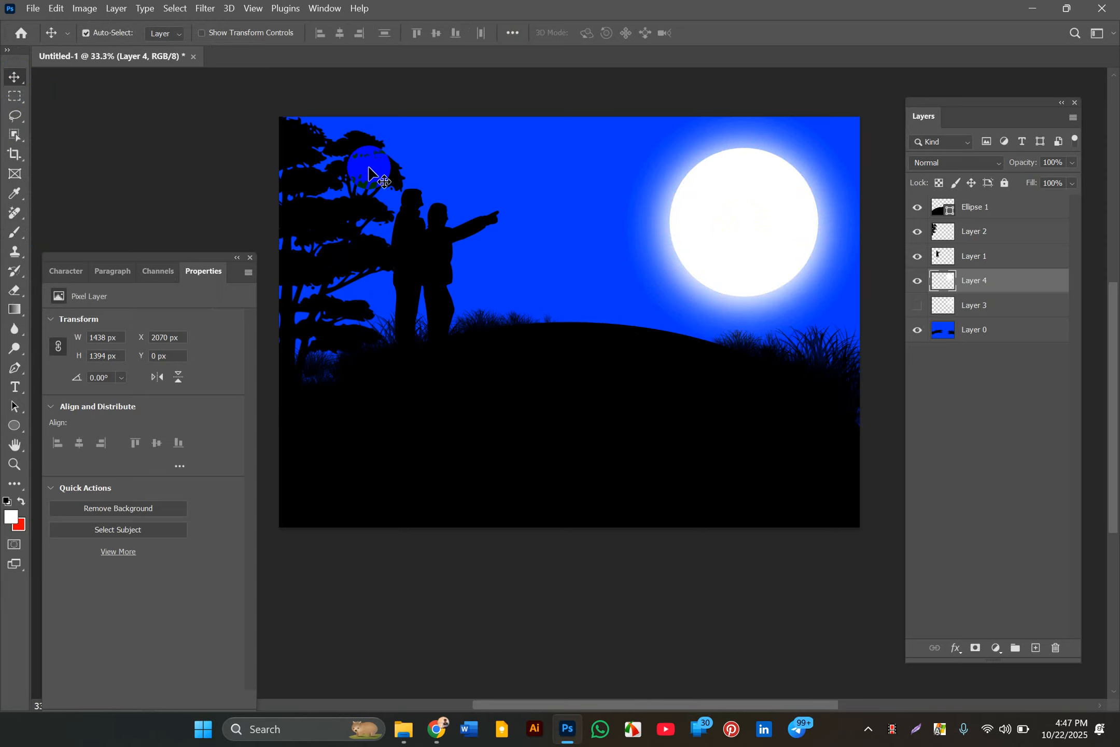
{"action": "left_click", "coordinate": [917, 306]}
{"action": "left_click", "coordinate": [918, 281]}
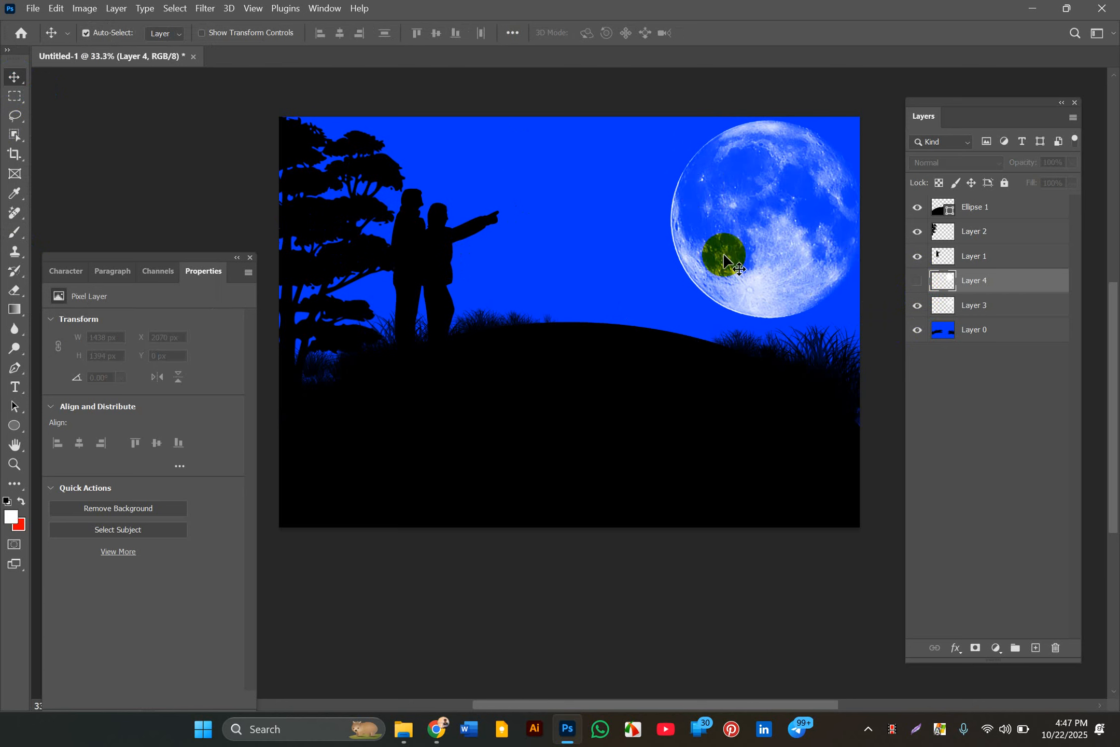
{"action": "left_click_drag", "start_coordinate": [723, 253], "coordinate": [774, 216]}
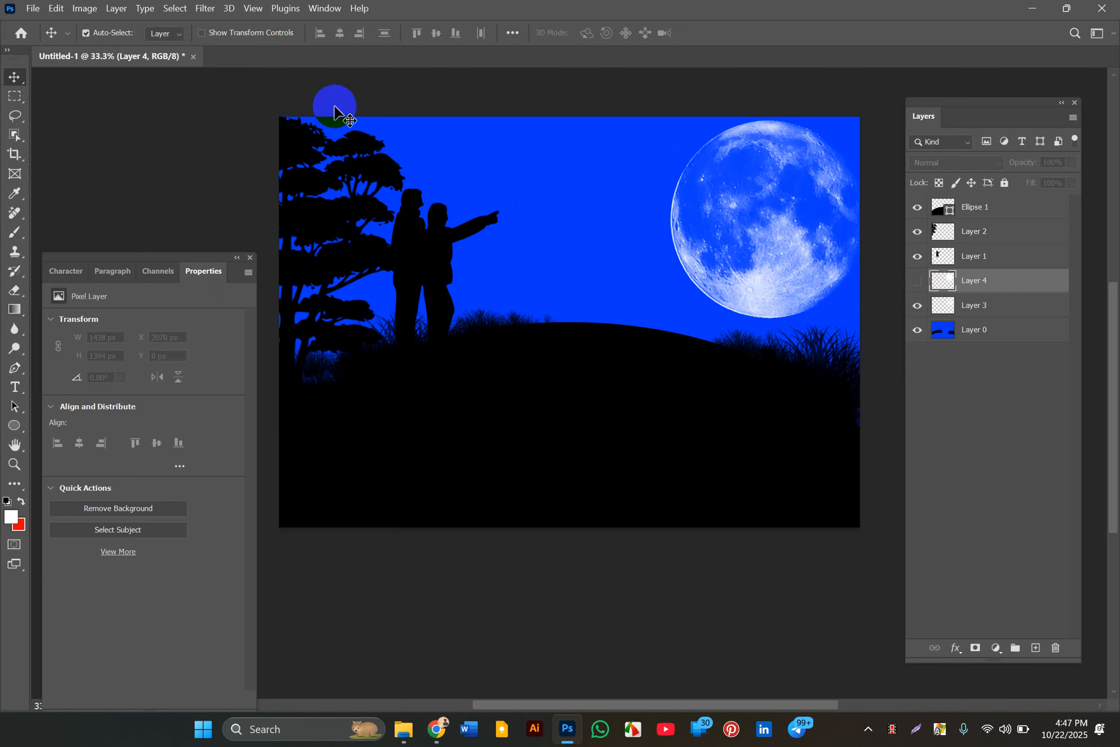
- Lower the 900 px Soft Round brush's opacity to 17% and try to paint over the moon with Layer 4 active
{"action": "left_click", "coordinate": [10, 238]}
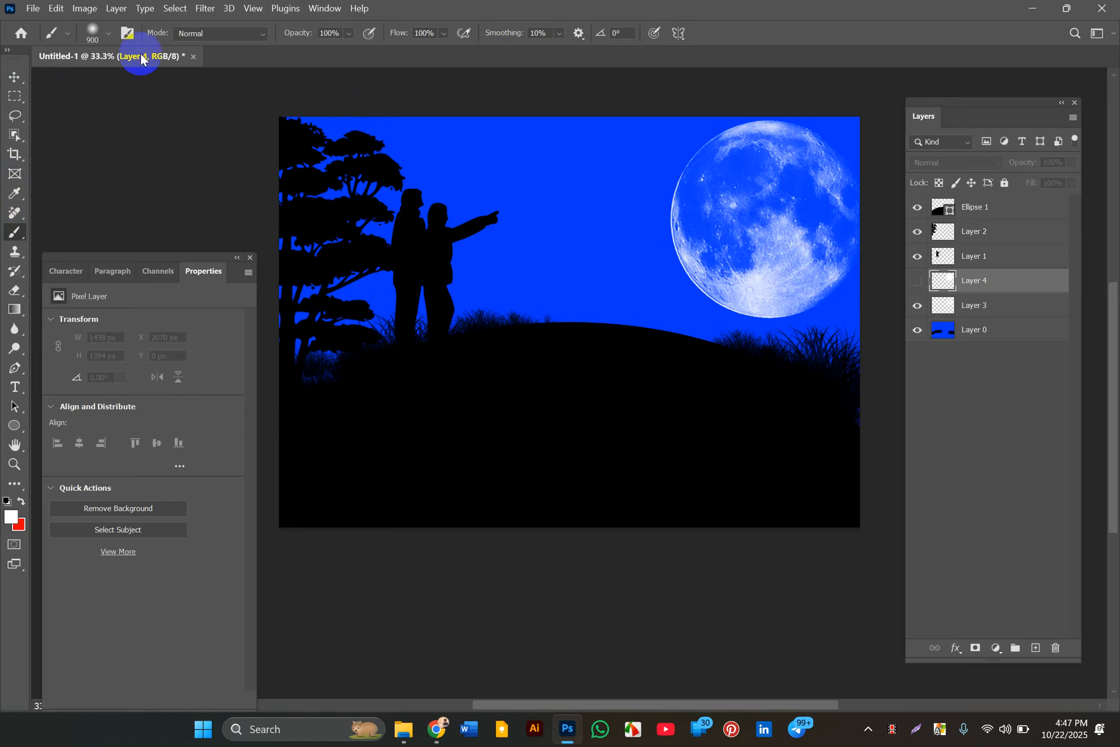
{"action": "left_click", "coordinate": [103, 33]}
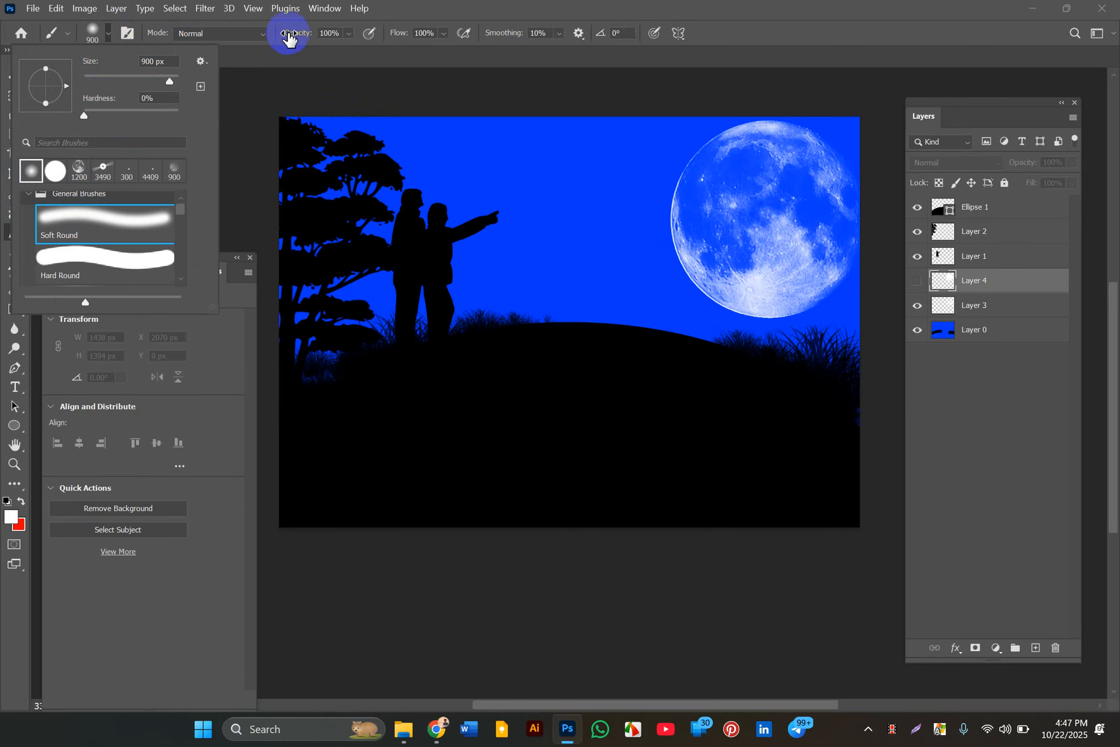
{"action": "left_click", "coordinate": [305, 36]}
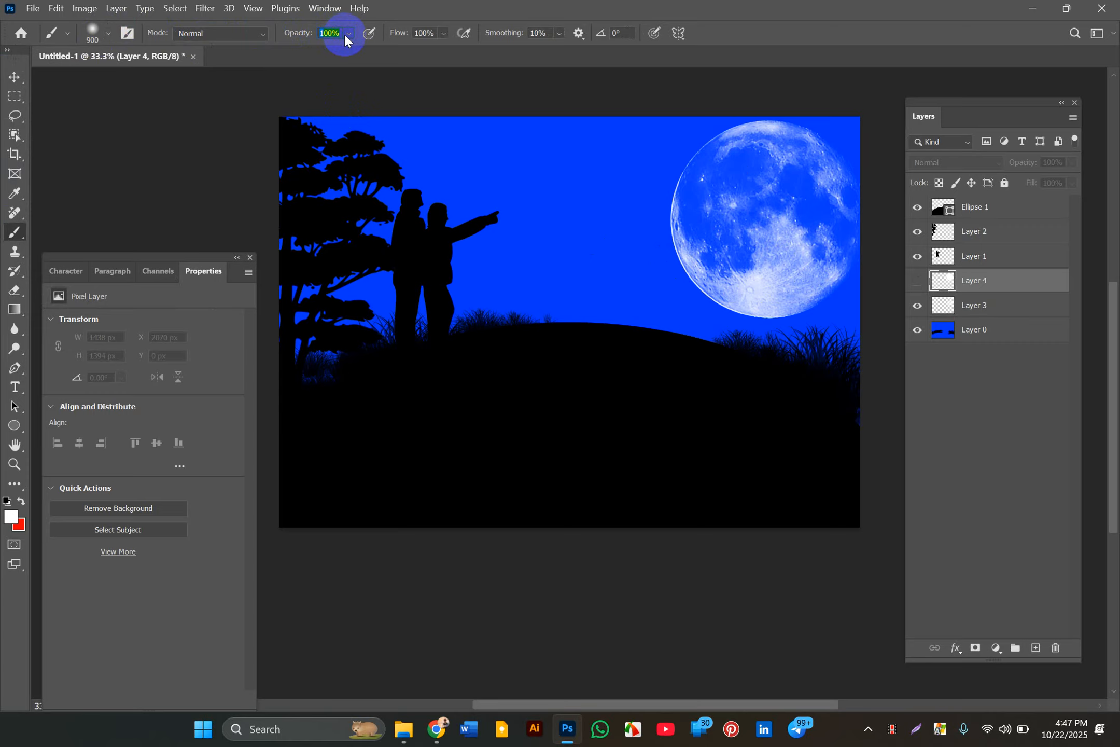
{"action": "mouse_move", "coordinate": [343, 34]}
{"action": "left_mouse_down"}
{"action": "mouse_move", "coordinate": [312, 46]}
{"action": "mouse_move", "coordinate": [319, 53]}
{"action": "left_mouse_up"}
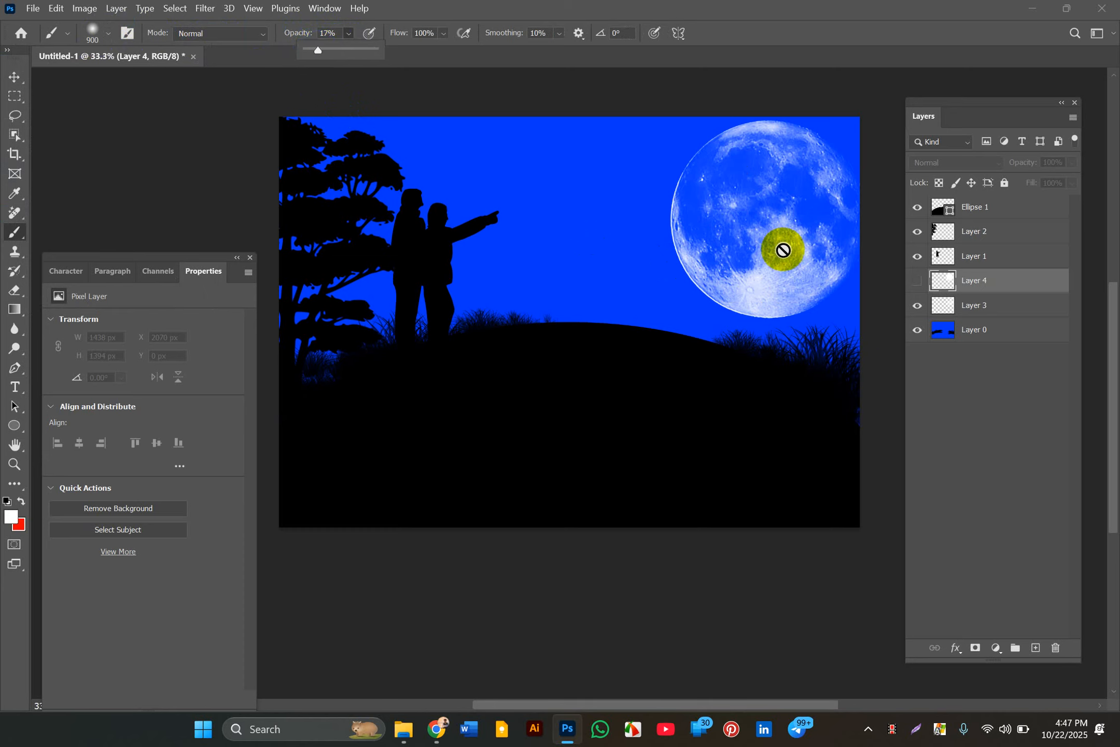
{"action": "left_click", "coordinate": [791, 254]}
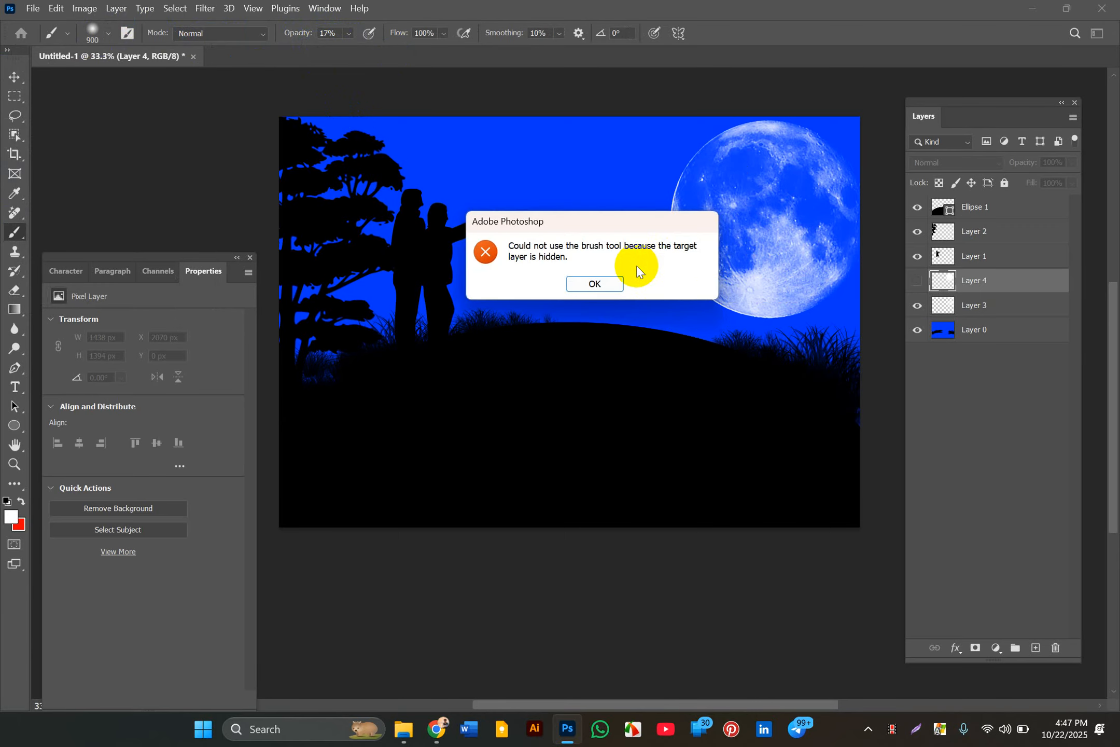
{"action": "left_click", "coordinate": [604, 283]}
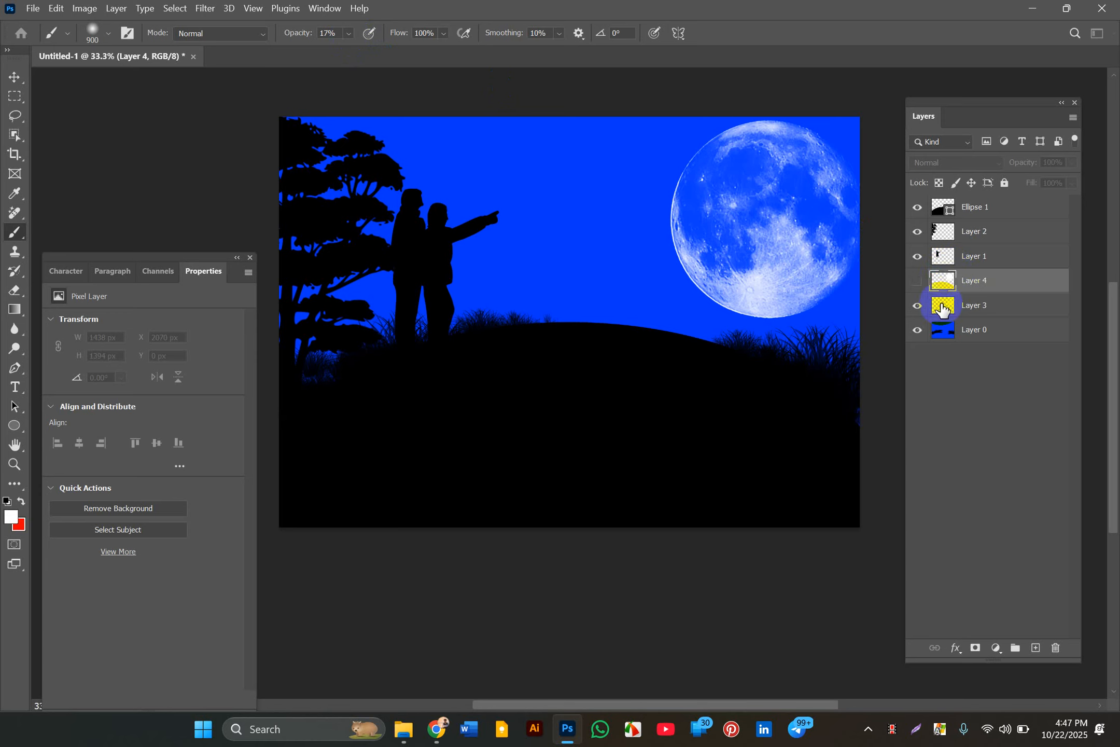
- Paint a faint white haze over the textured moon on Layer 3, then deselect the layer
{"action": "left_click", "coordinate": [965, 308]}
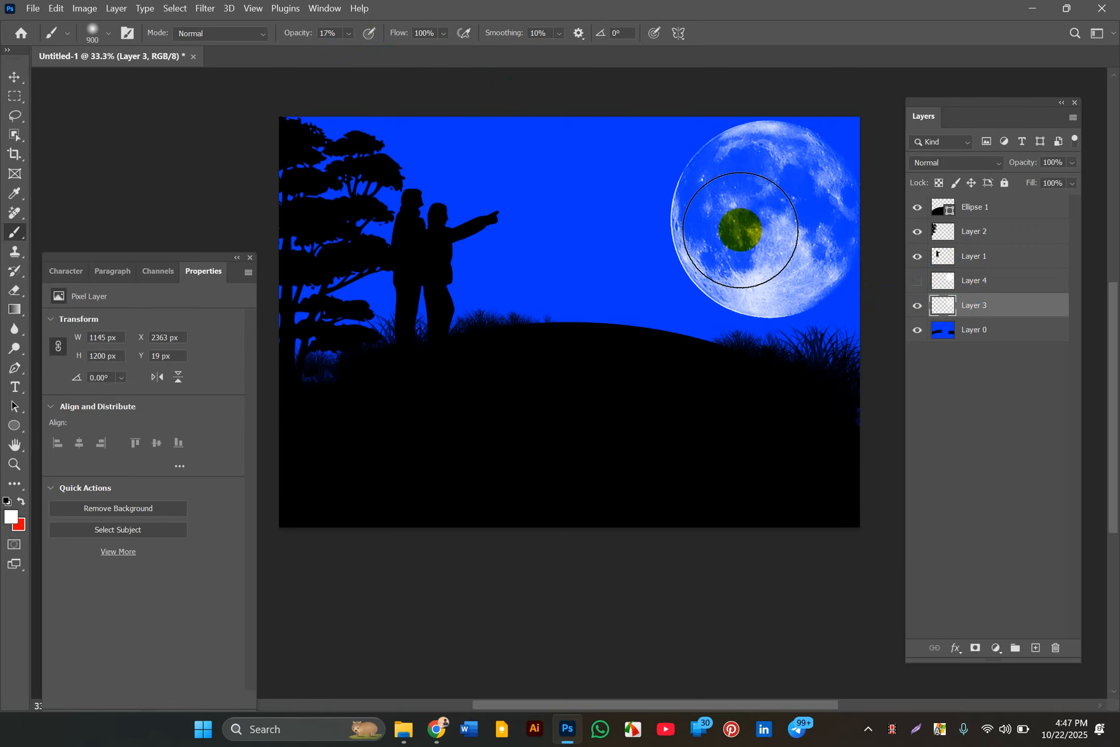
{"action": "mouse_move", "coordinate": [737, 228]}
{"action": "left_mouse_down"}
{"action": "mouse_move", "coordinate": [763, 258]}
{"action": "mouse_move", "coordinate": [796, 264]}
{"action": "mouse_move", "coordinate": [795, 185]}
{"action": "mouse_move", "coordinate": [755, 180]}
{"action": "mouse_move", "coordinate": [739, 204]}
{"action": "mouse_move", "coordinate": [778, 244]}
{"action": "mouse_move", "coordinate": [808, 183]}
{"action": "mouse_move", "coordinate": [750, 187]}
{"action": "mouse_move", "coordinate": [727, 195]}
{"action": "mouse_move", "coordinate": [730, 205]}
{"action": "left_mouse_up"}
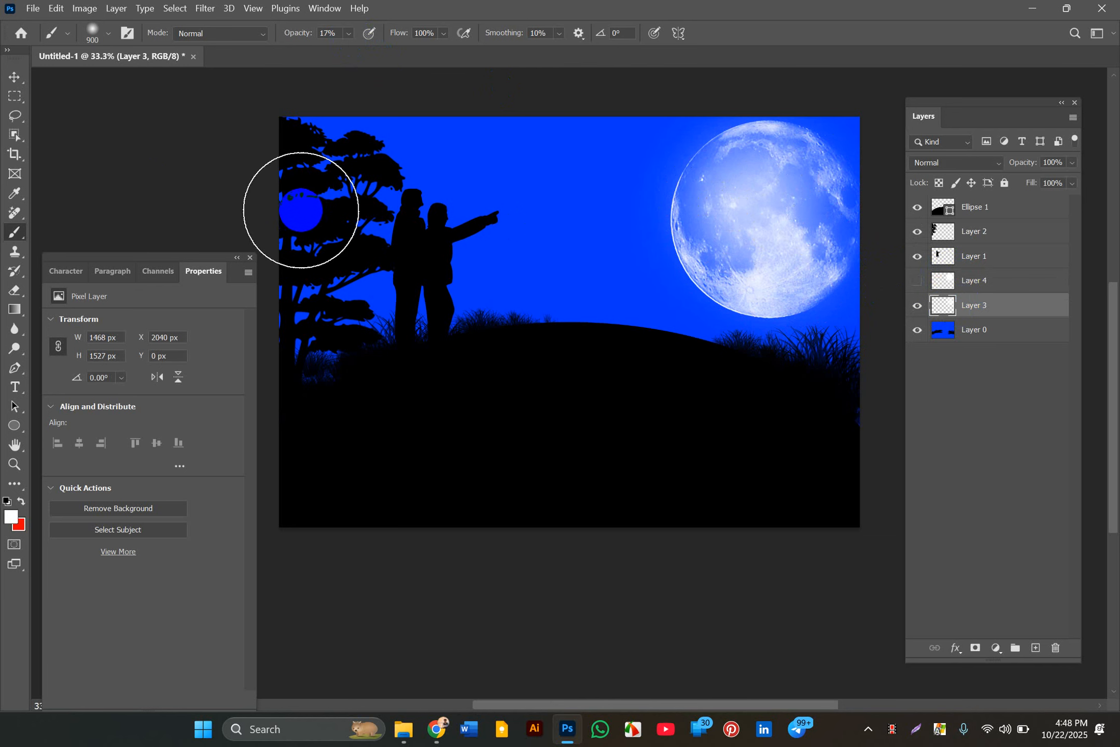
{"action": "left_click", "coordinate": [15, 78]}
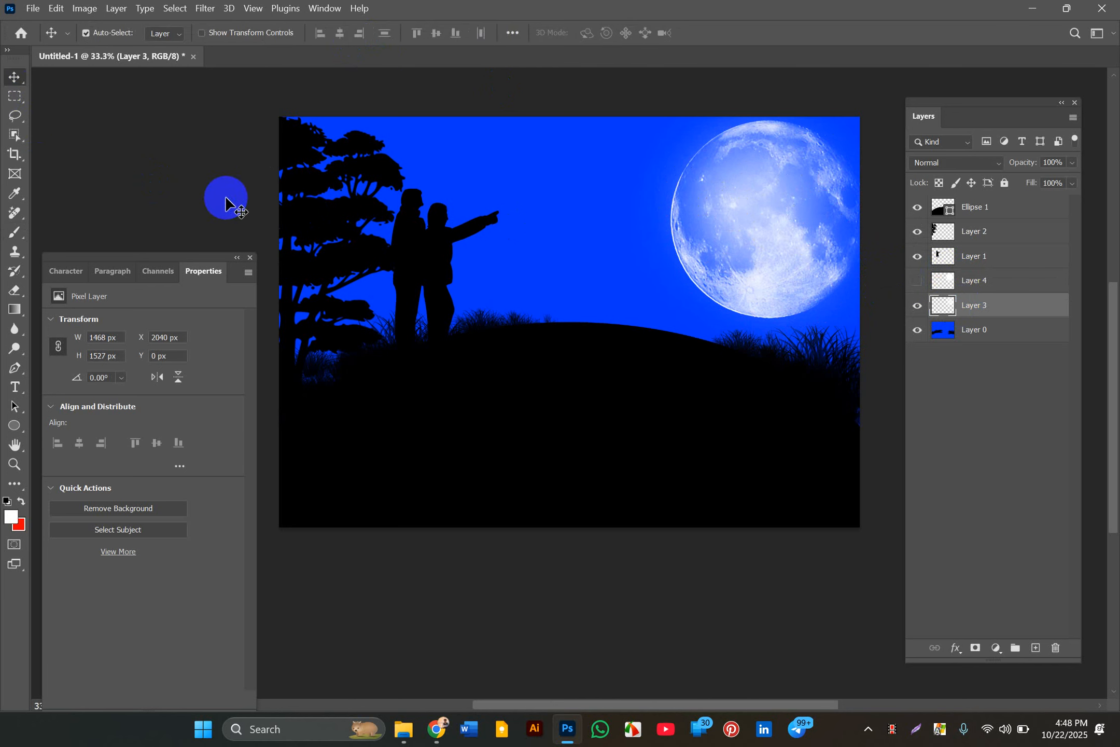
{"action": "left_click", "coordinate": [200, 182]}
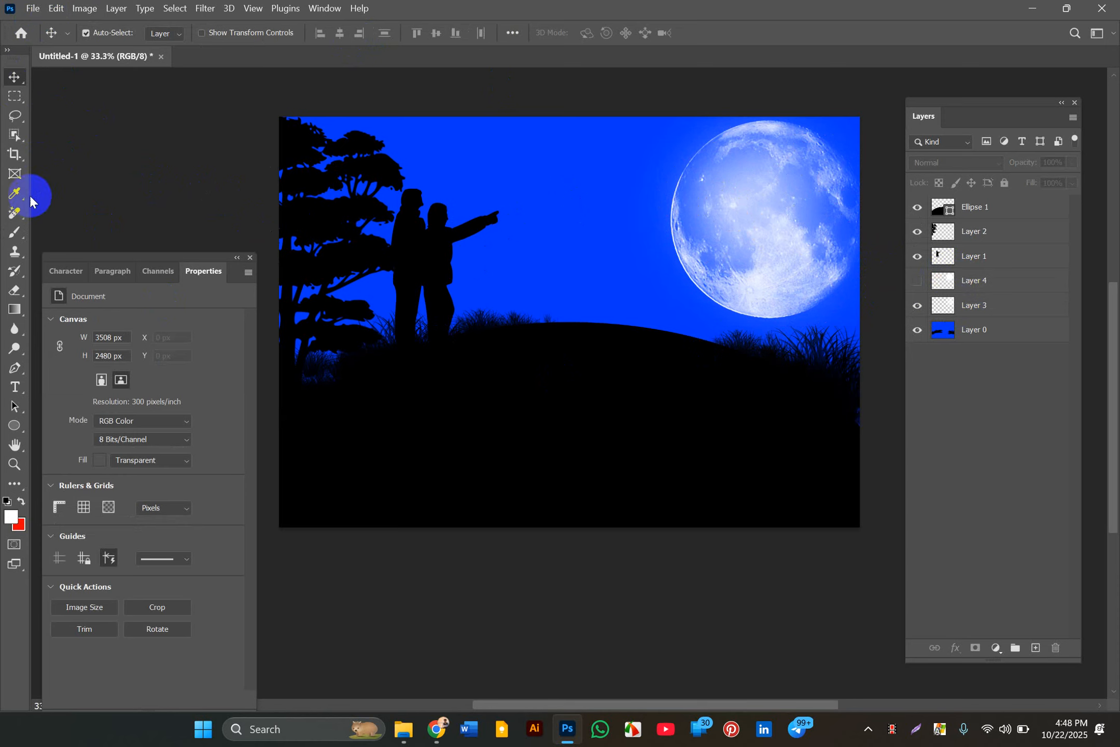
- Return to the Brush tool and collapse the General Brushes group in the brush presets
{"action": "left_click", "coordinate": [13, 232]}
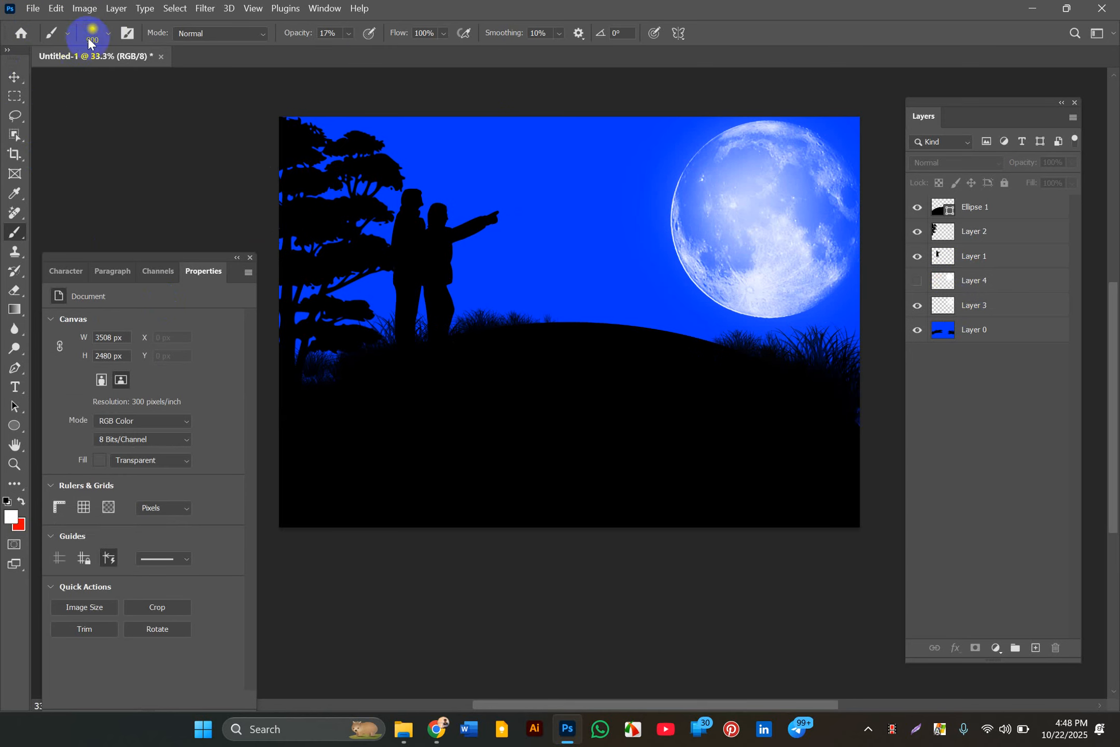
{"action": "left_click", "coordinate": [89, 34]}
{"action": "scroll", "coordinate": [68, 226], "scroll_direction": "up", "scroll_amount": 1}
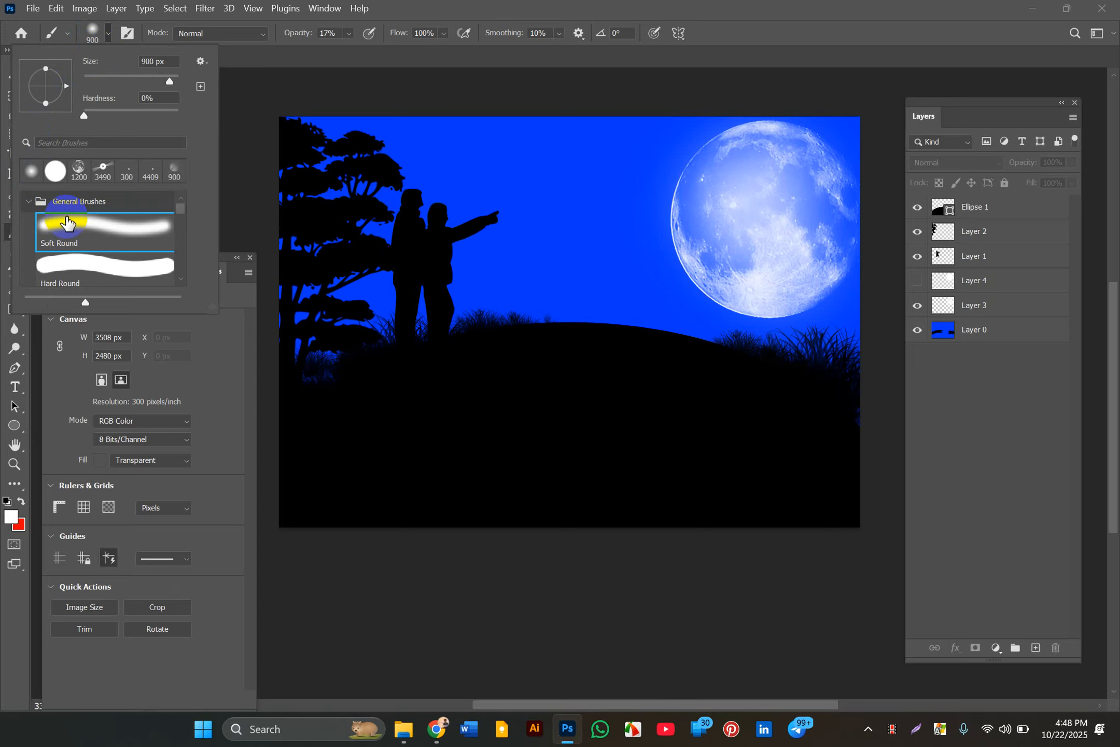
{"action": "scroll", "coordinate": [67, 225], "scroll_direction": "down", "scroll_amount": 1}
{"action": "scroll", "coordinate": [67, 225], "scroll_direction": "up", "scroll_amount": 1}
{"action": "left_click", "coordinate": [24, 205]}
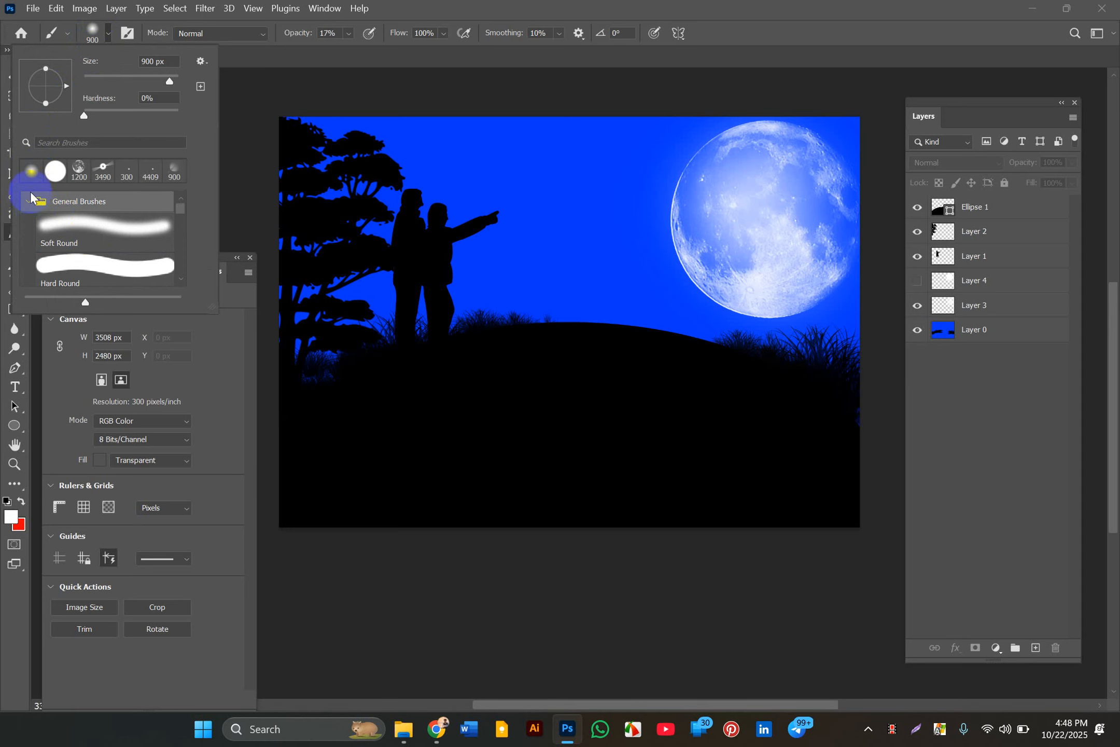
{"action": "left_click", "coordinate": [29, 199]}
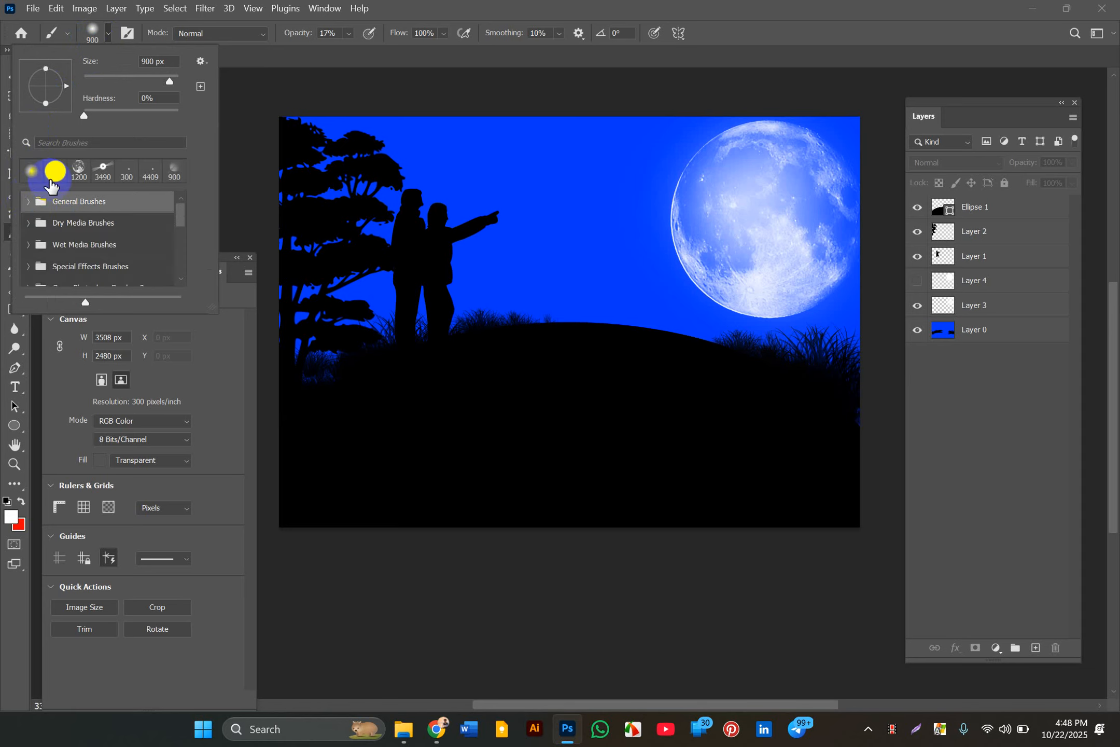
- Search the brush presets for "ste", then clear the search and look through the General and Dry Media brushes
{"action": "type", "text": "s"}
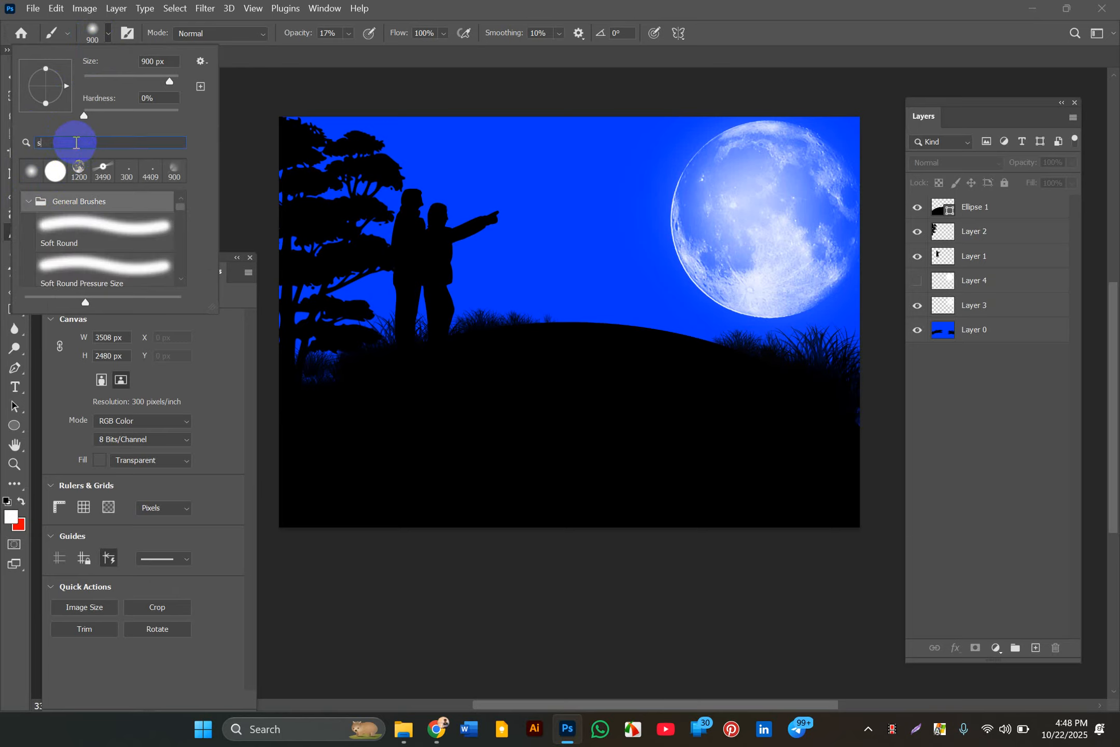
{"action": "type", "text": "ter"}
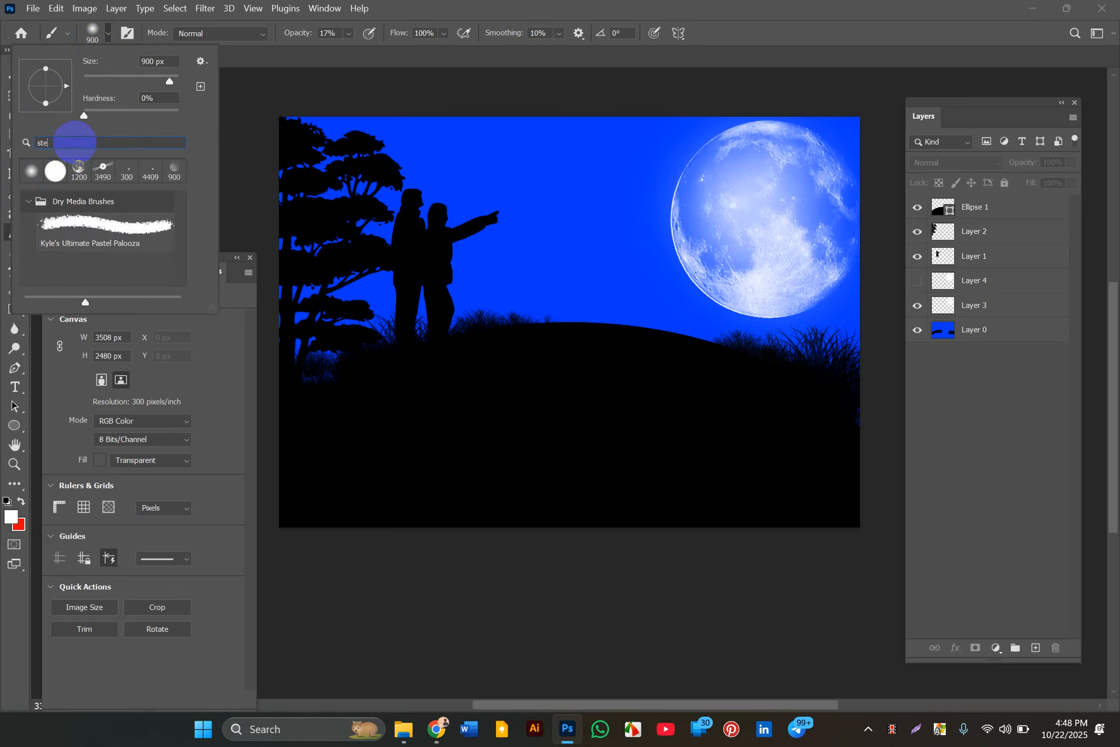
{"action": "key", "text": "BackSpace"}
{"action": "key", "text": "BackSpace"}
{"action": "key", "text": "BackSpace"}
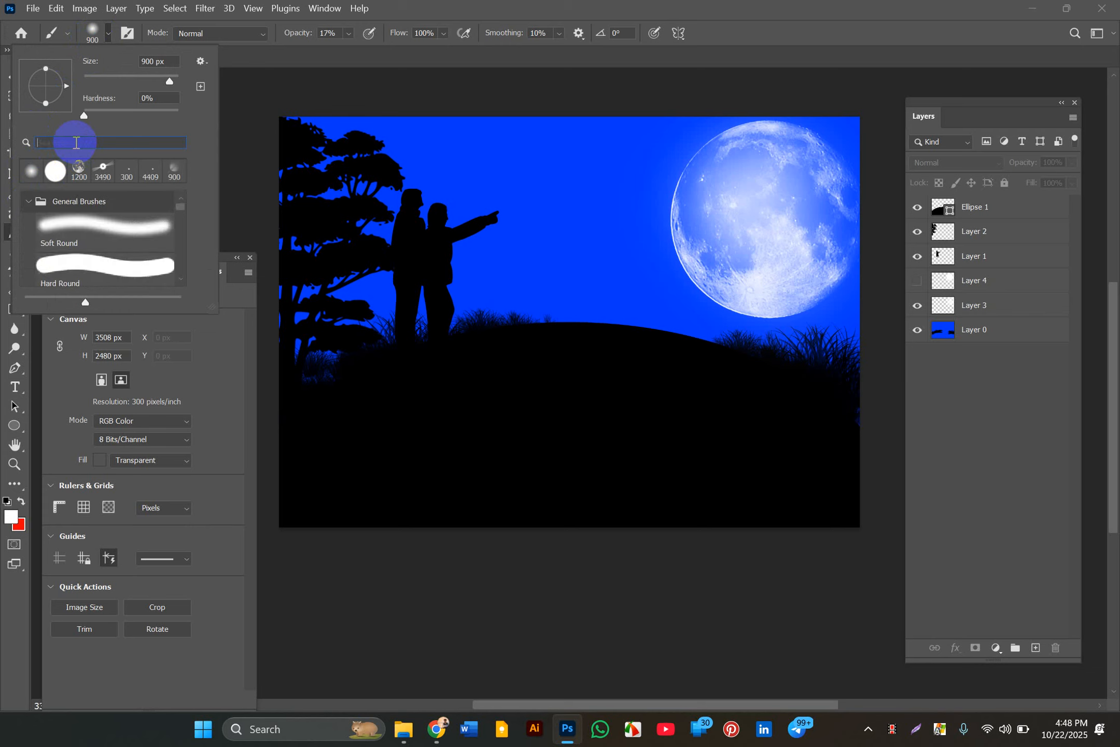
{"action": "scroll", "coordinate": [74, 266], "scroll_direction": "down", "scroll_amount": 5}
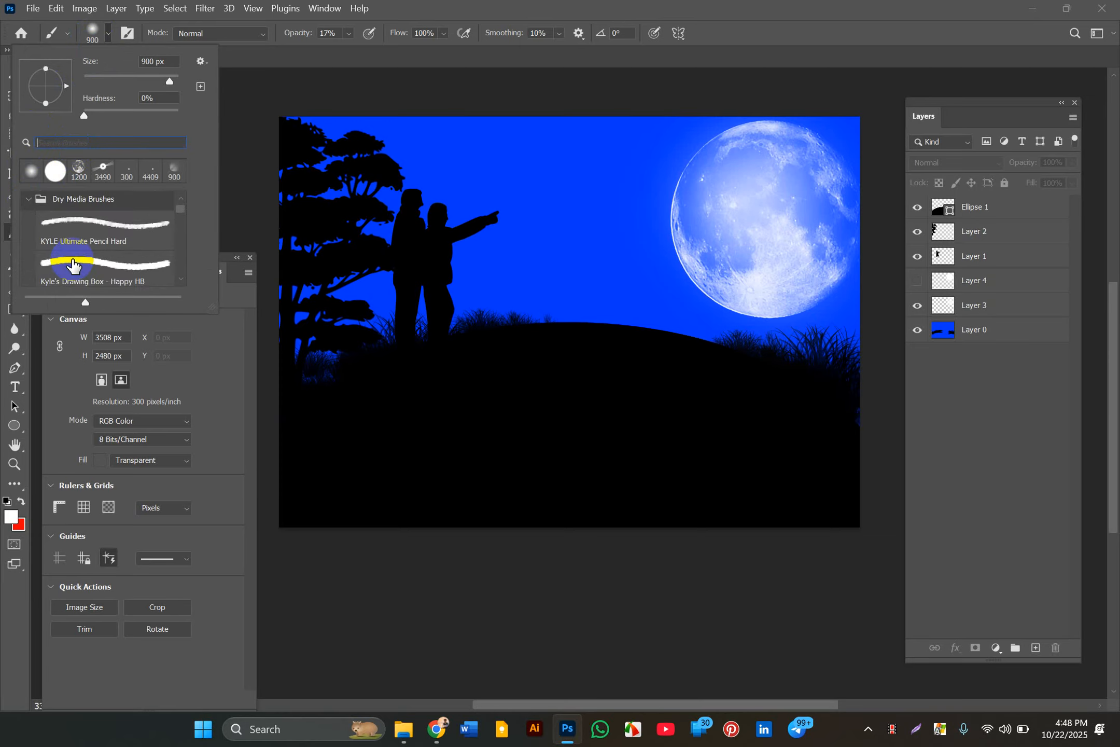
{"action": "scroll", "coordinate": [73, 266], "scroll_direction": "up", "scroll_amount": 5}
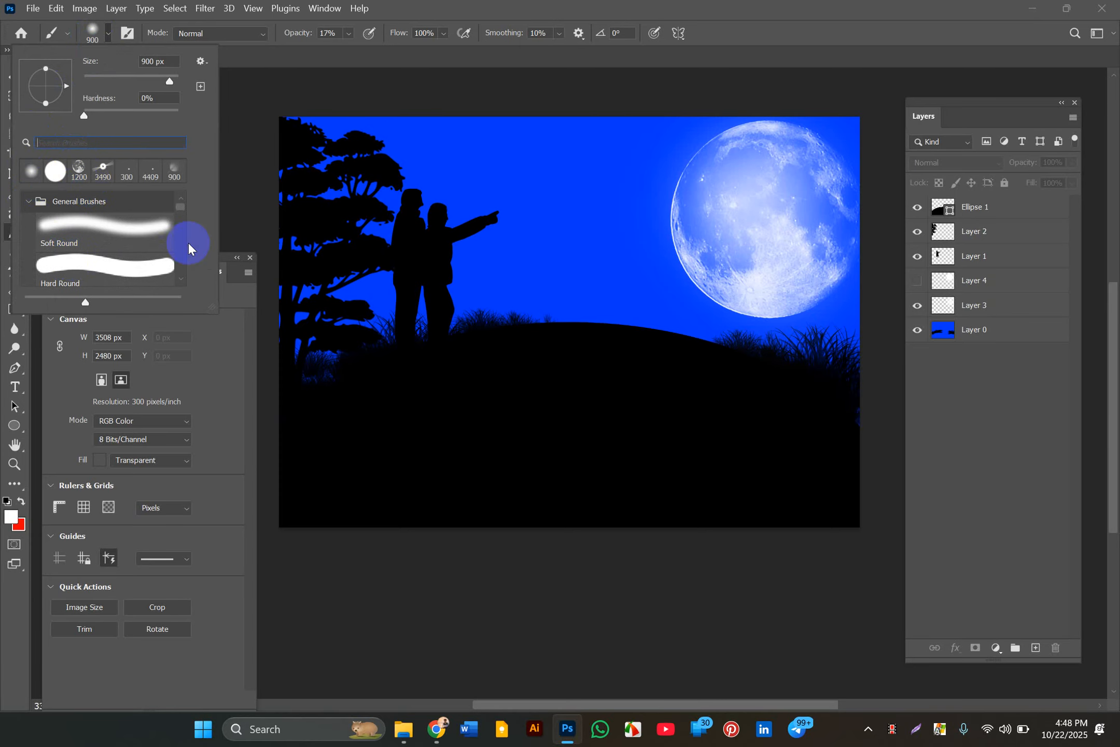
- Shrink the brush preset previews, collapse the General, Dry Media and Wet Media groups, and expand Special Effects Brushes
{"action": "left_click_drag", "start_coordinate": [84, 302], "coordinate": [4, 302]}
{"action": "scroll", "coordinate": [118, 231], "scroll_direction": "down", "scroll_amount": 3}
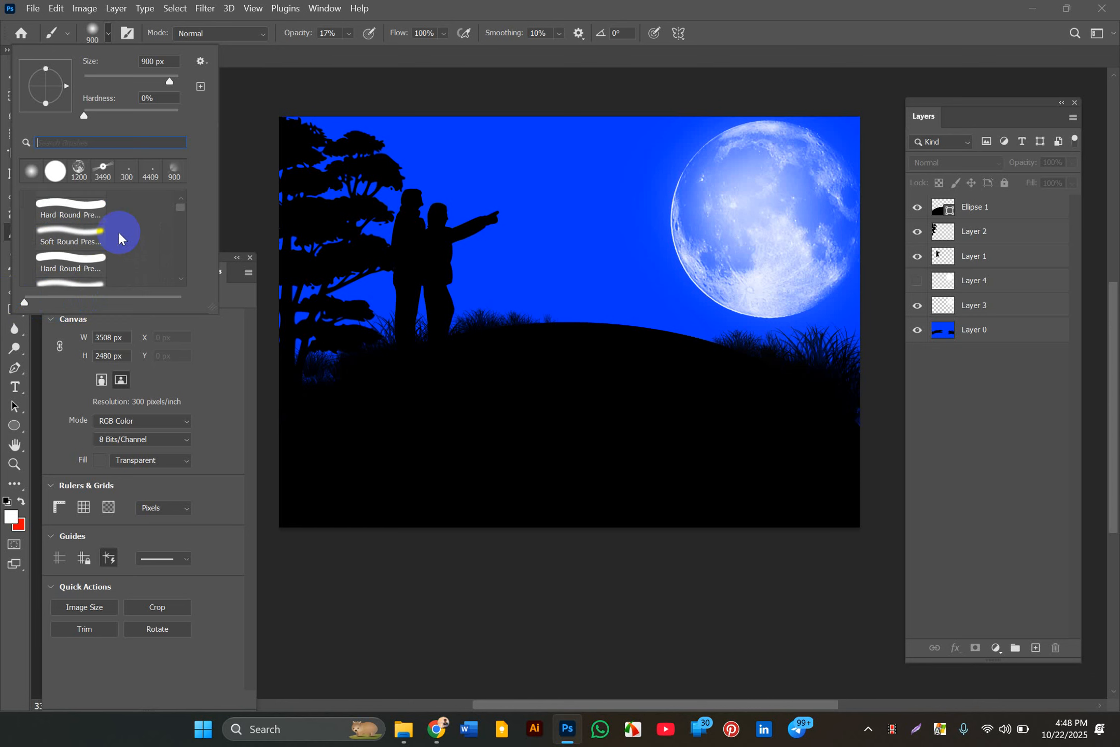
{"action": "left_click", "coordinate": [28, 247]}
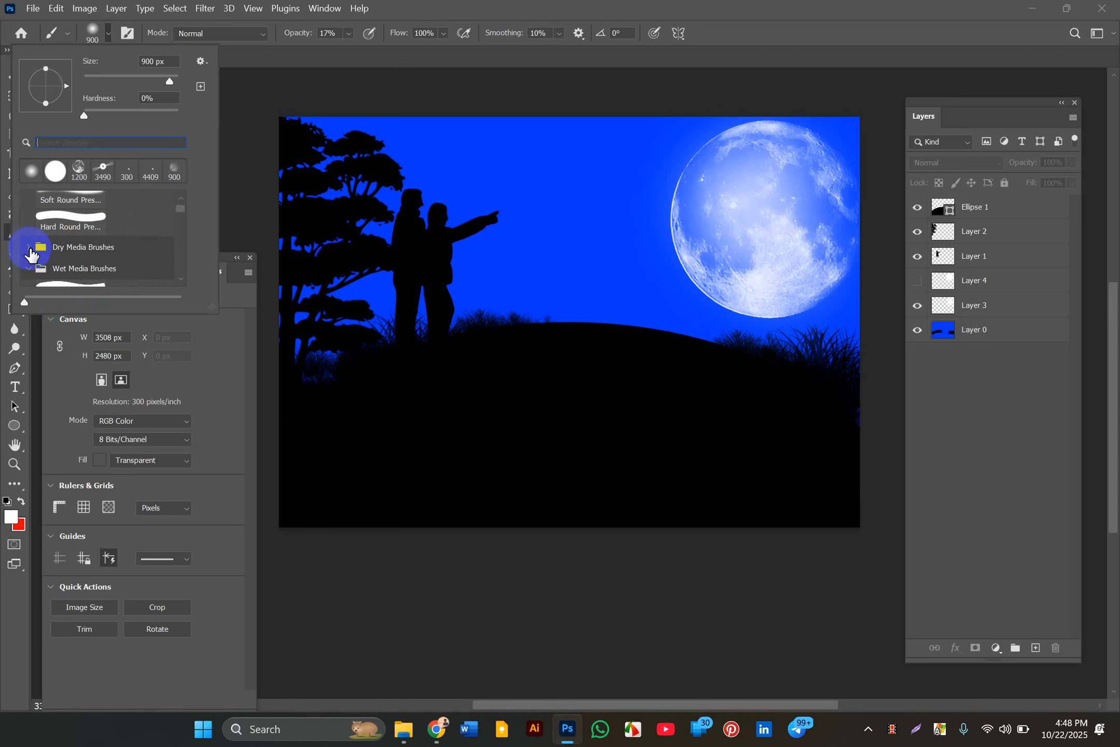
{"action": "scroll", "coordinate": [87, 245], "scroll_direction": "up", "scroll_amount": 2}
{"action": "scroll", "coordinate": [86, 244], "scroll_direction": "up", "scroll_amount": 1}
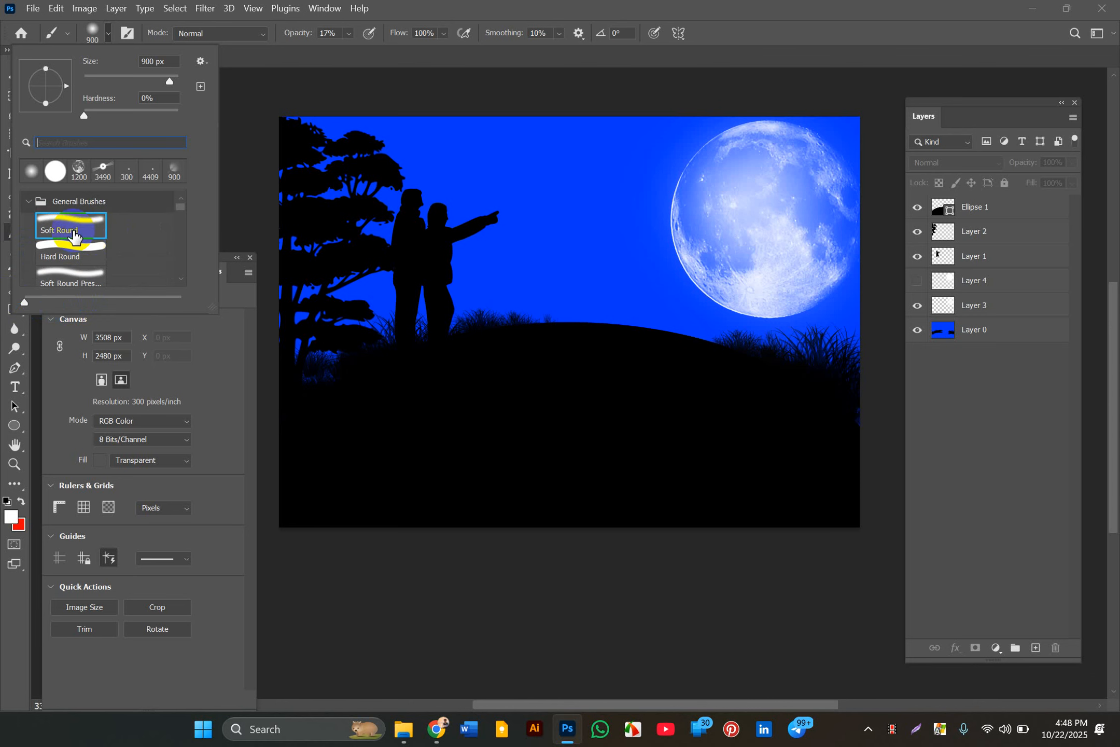
{"action": "left_click", "coordinate": [29, 201]}
{"action": "left_click", "coordinate": [29, 245]}
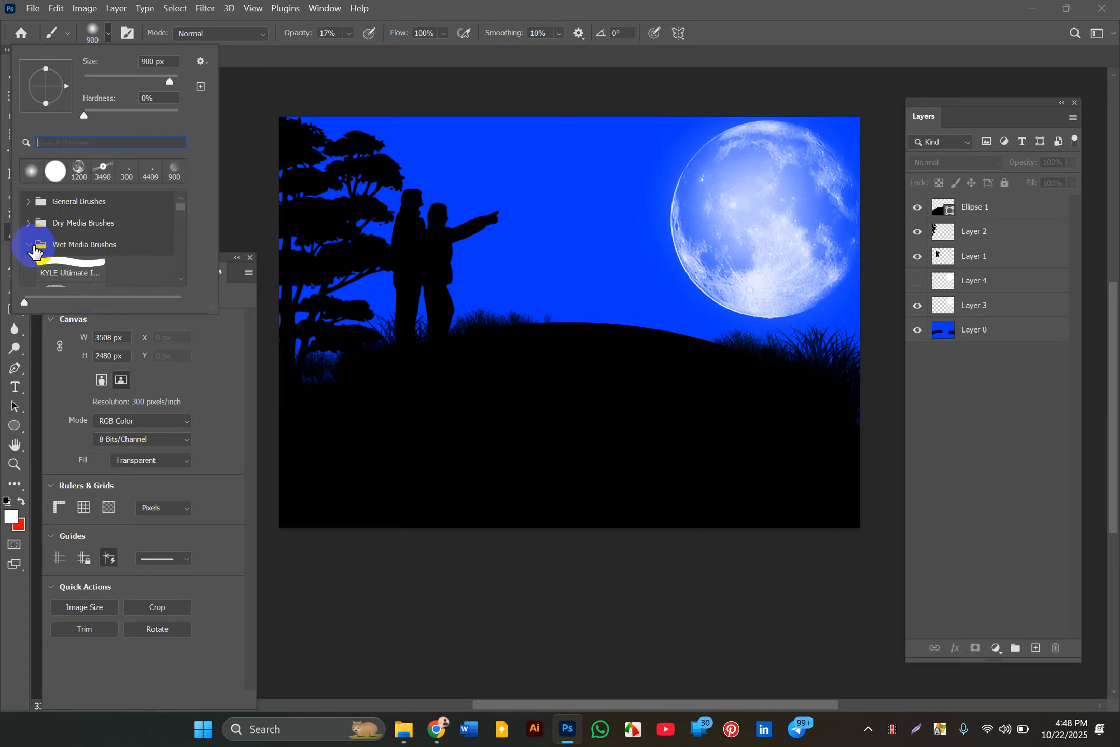
{"action": "left_click", "coordinate": [29, 244]}
{"action": "left_click", "coordinate": [31, 266]}
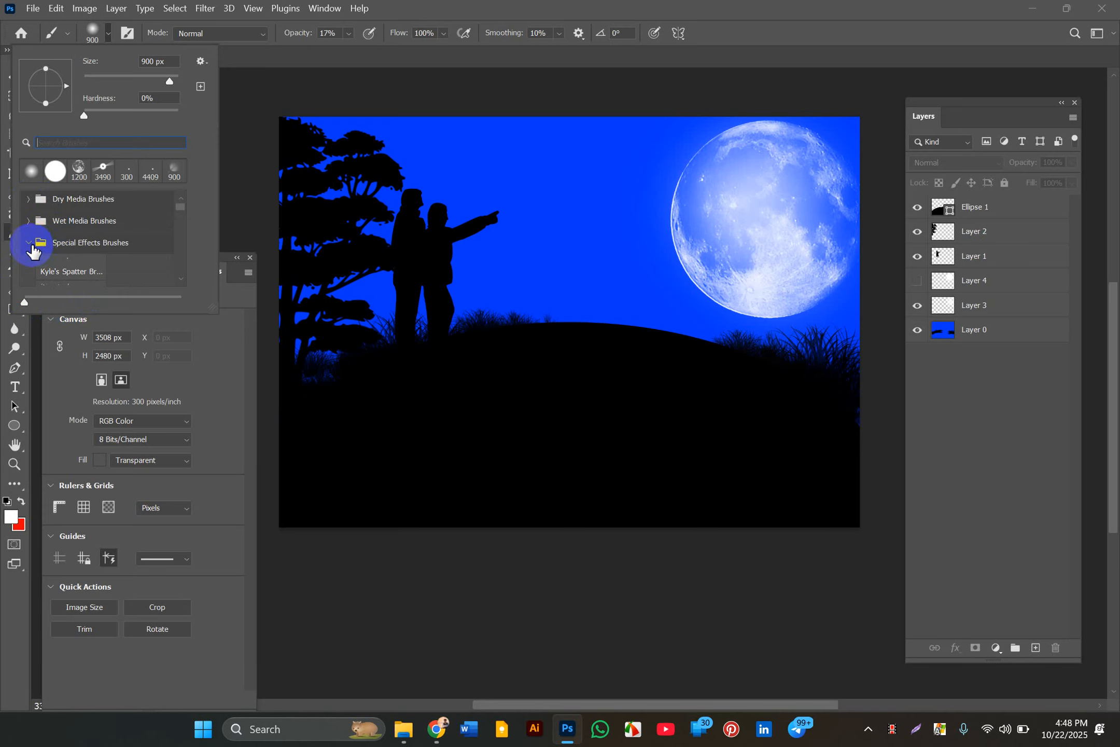
- Try Kyle's Spatter Brushes from Special Effects Brushes with larger previews, ending on the 80 px pressure-controlled one, then cancel the selection
{"action": "left_click", "coordinate": [67, 270]}
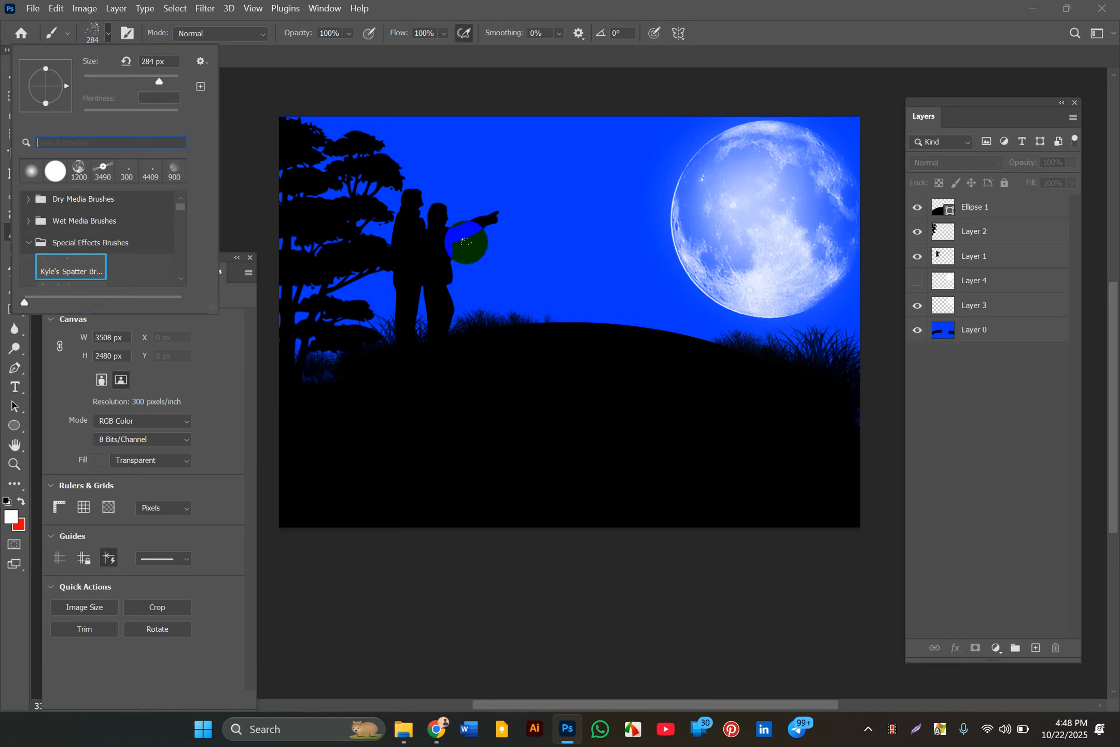
{"action": "scroll", "coordinate": [87, 274], "scroll_direction": "down", "scroll_amount": 1}
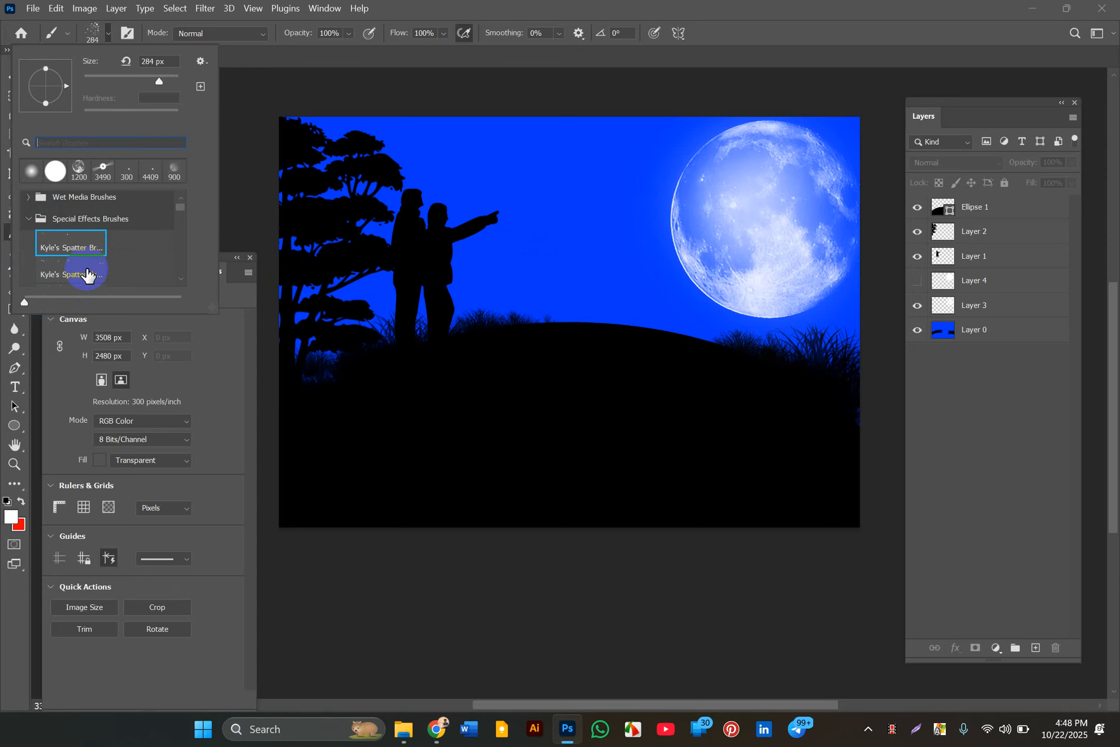
{"action": "mouse_move", "coordinate": [42, 300]}
{"action": "left_mouse_down"}
{"action": "mouse_move", "coordinate": [107, 311]}
{"action": "mouse_move", "coordinate": [77, 303]}
{"action": "left_mouse_up"}
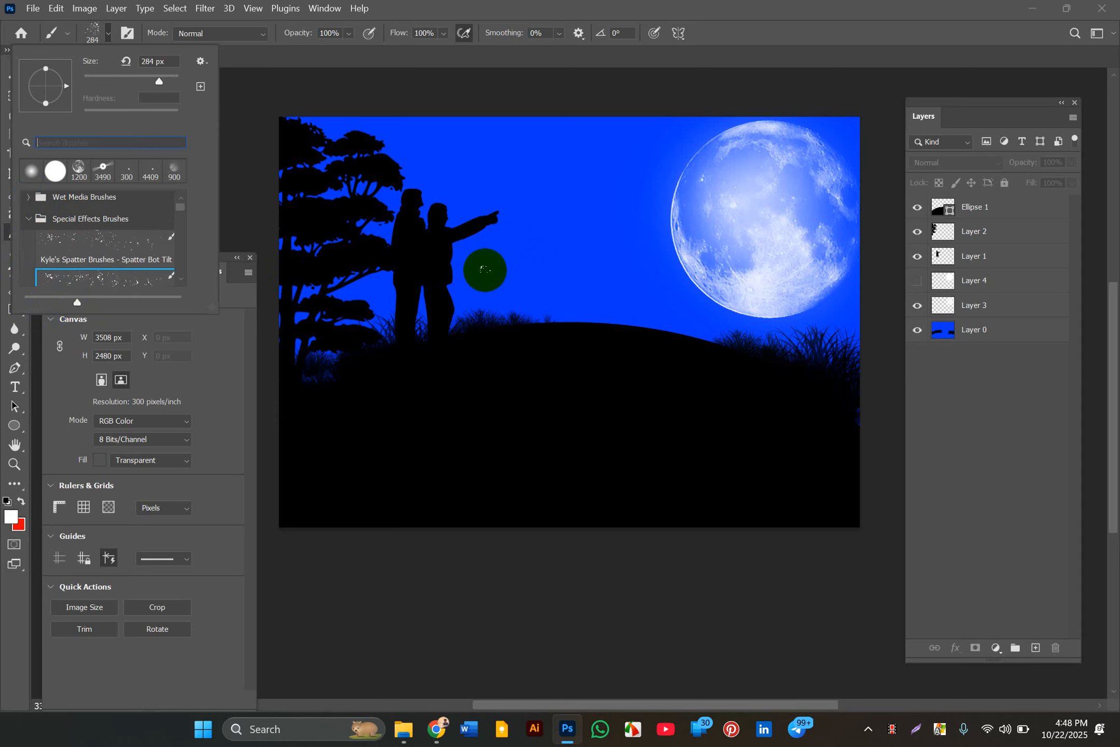
{"action": "scroll", "coordinate": [136, 272], "scroll_direction": "down", "scroll_amount": 1}
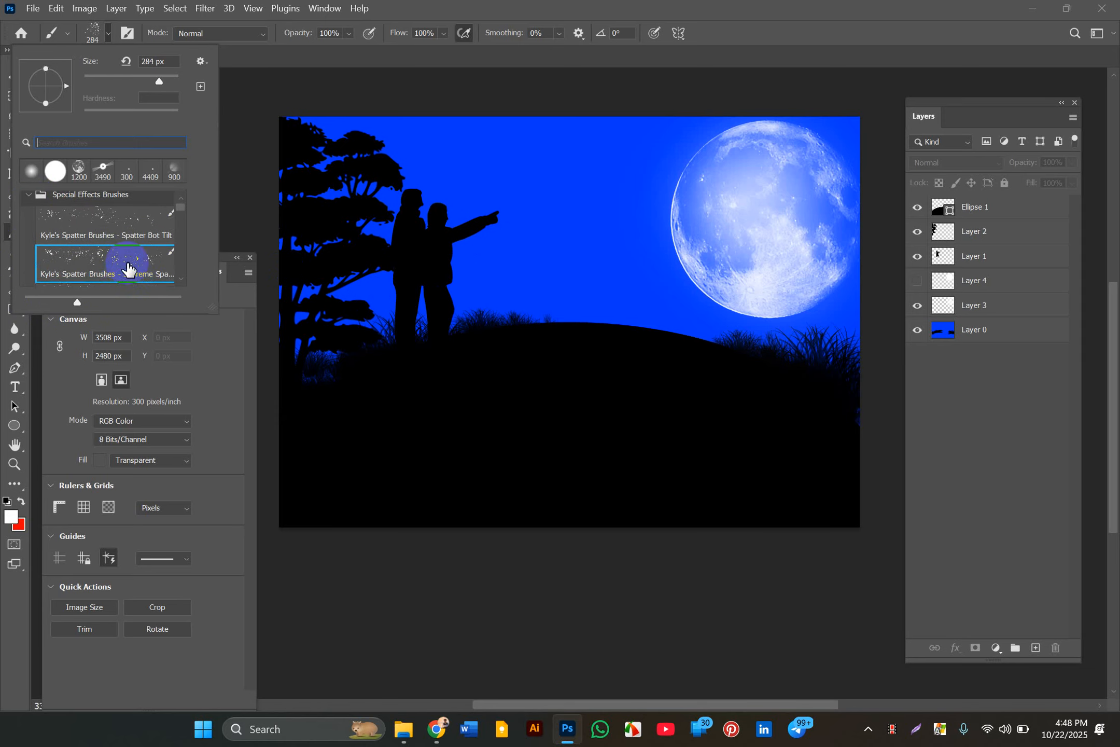
{"action": "scroll", "coordinate": [128, 268], "scroll_direction": "down", "scroll_amount": 1}
{"action": "left_click", "coordinate": [120, 261]}
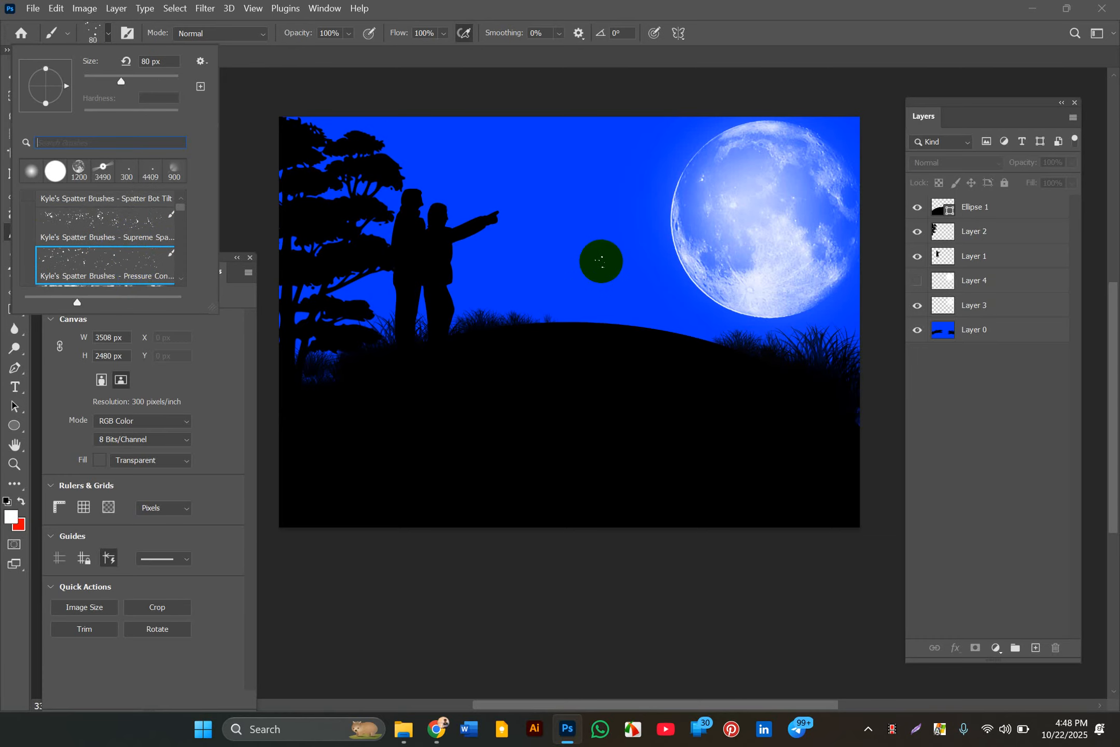
{"action": "type", "text": "]"}
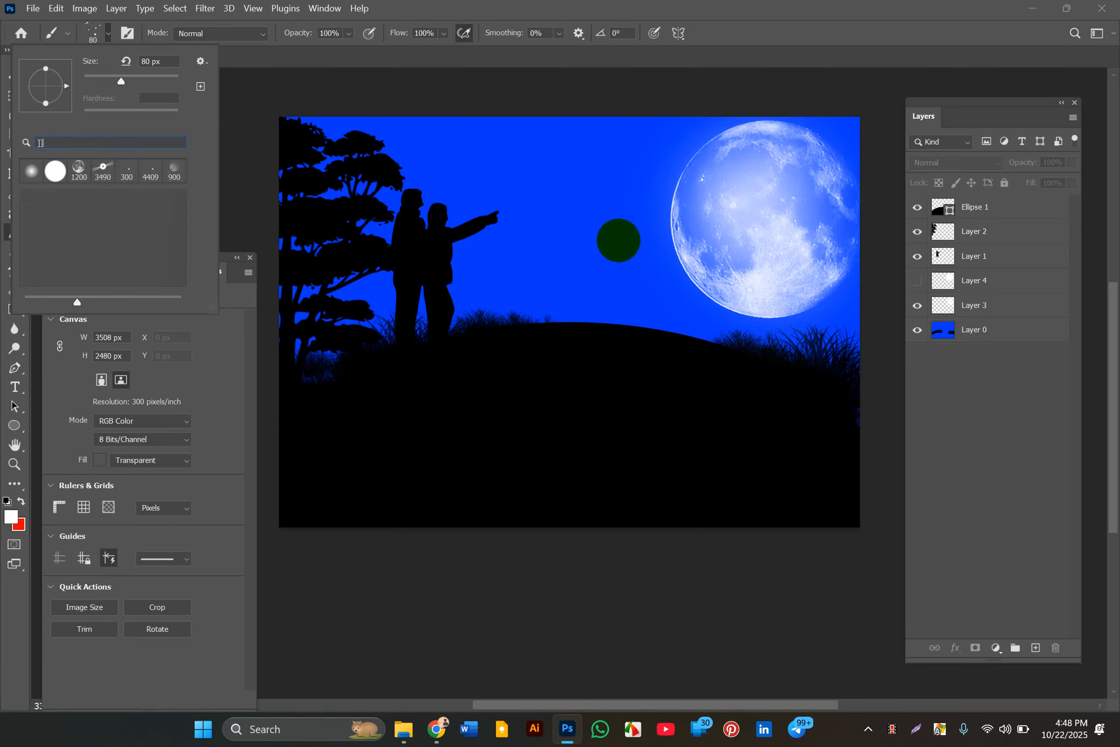
{"action": "key", "text": "Escape"}
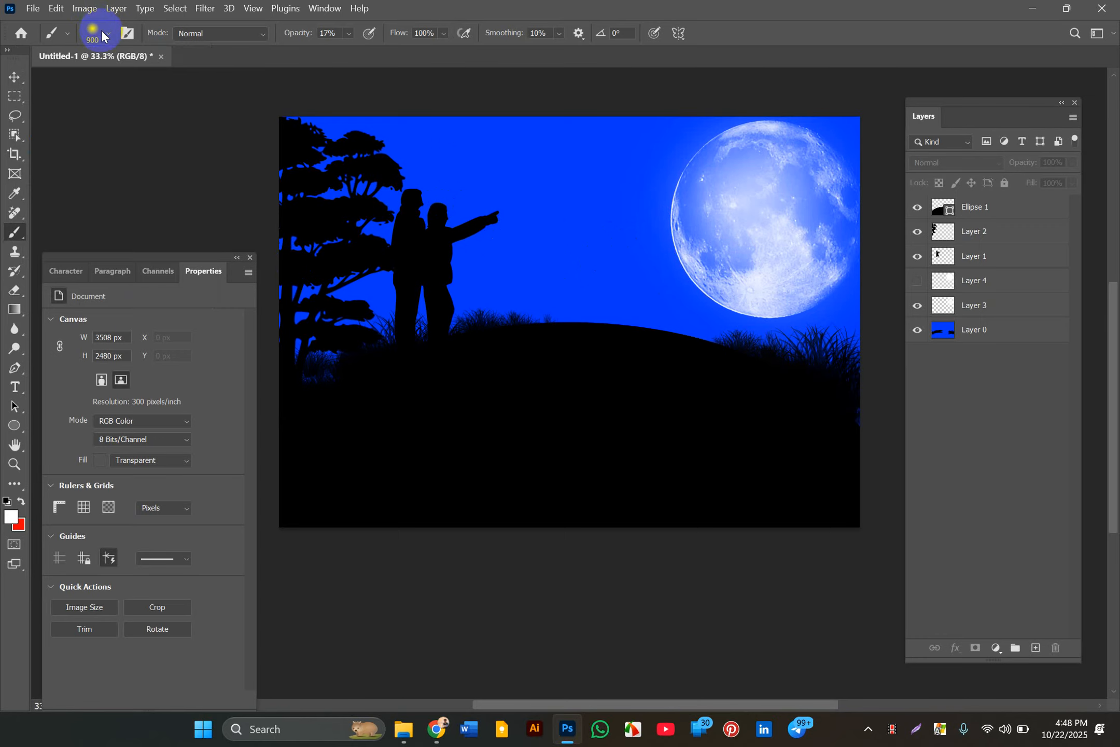
- Try the Wet Media inking and Classic Cartoonist brushes, ending on Kyle's Paintbox - Wet Blender 50
{"action": "left_click", "coordinate": [102, 32]}
{"action": "scroll", "coordinate": [88, 257], "scroll_direction": "down", "scroll_amount": 3}
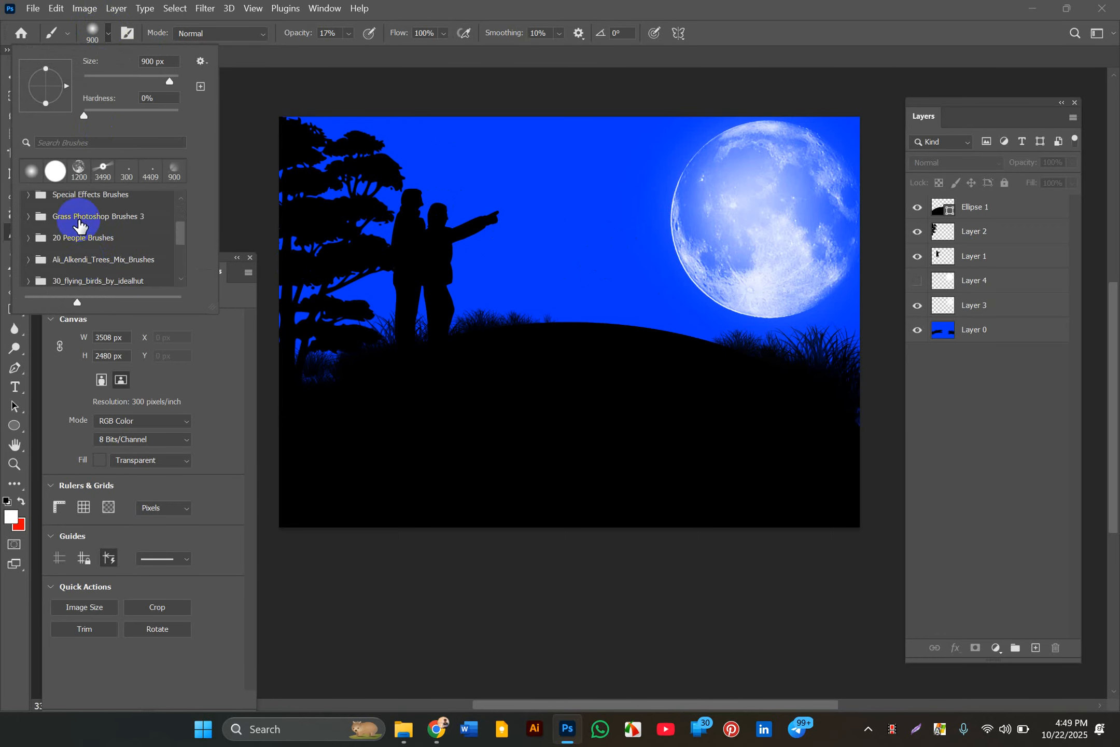
{"action": "scroll", "coordinate": [78, 224], "scroll_direction": "up", "scroll_amount": 3}
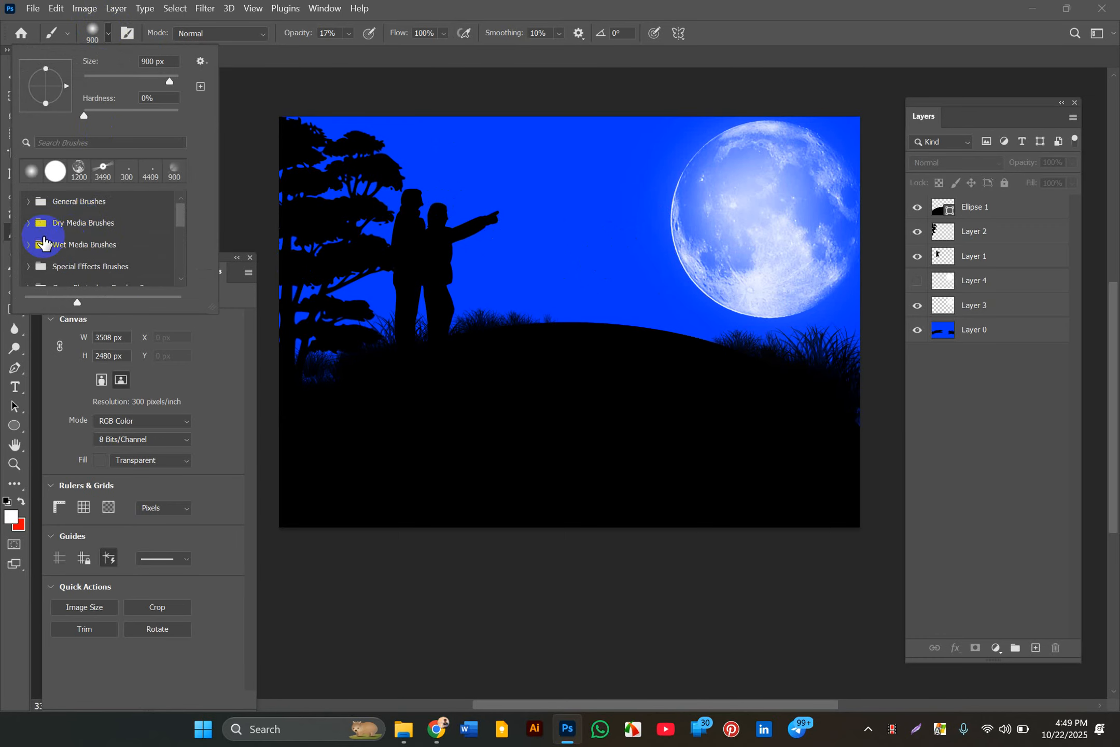
{"action": "left_click", "coordinate": [43, 244]}
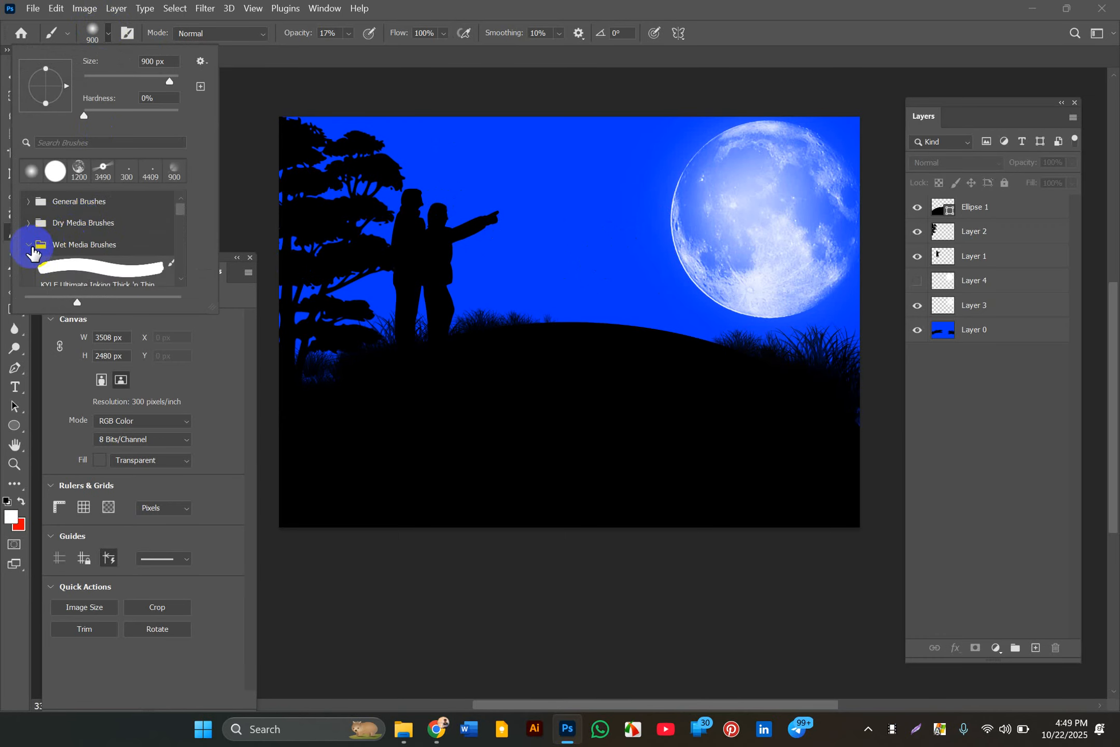
{"action": "left_click", "coordinate": [76, 268]}
{"action": "scroll", "coordinate": [124, 273], "scroll_direction": "down", "scroll_amount": 1}
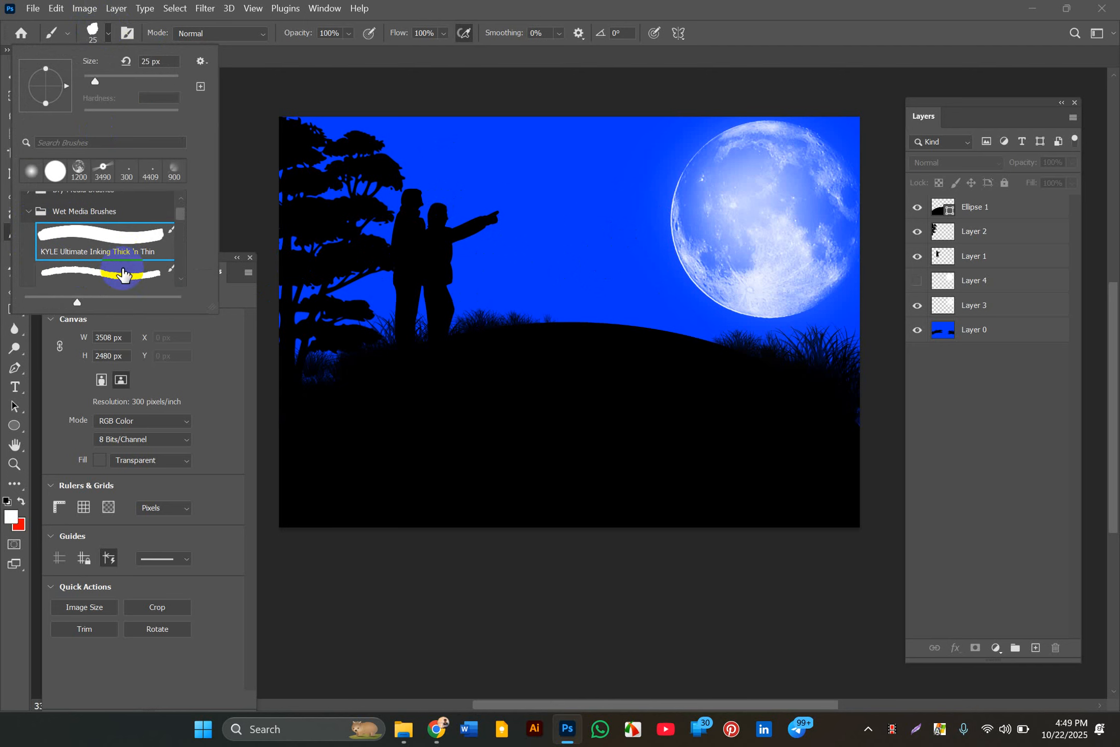
{"action": "left_click", "coordinate": [118, 288]}
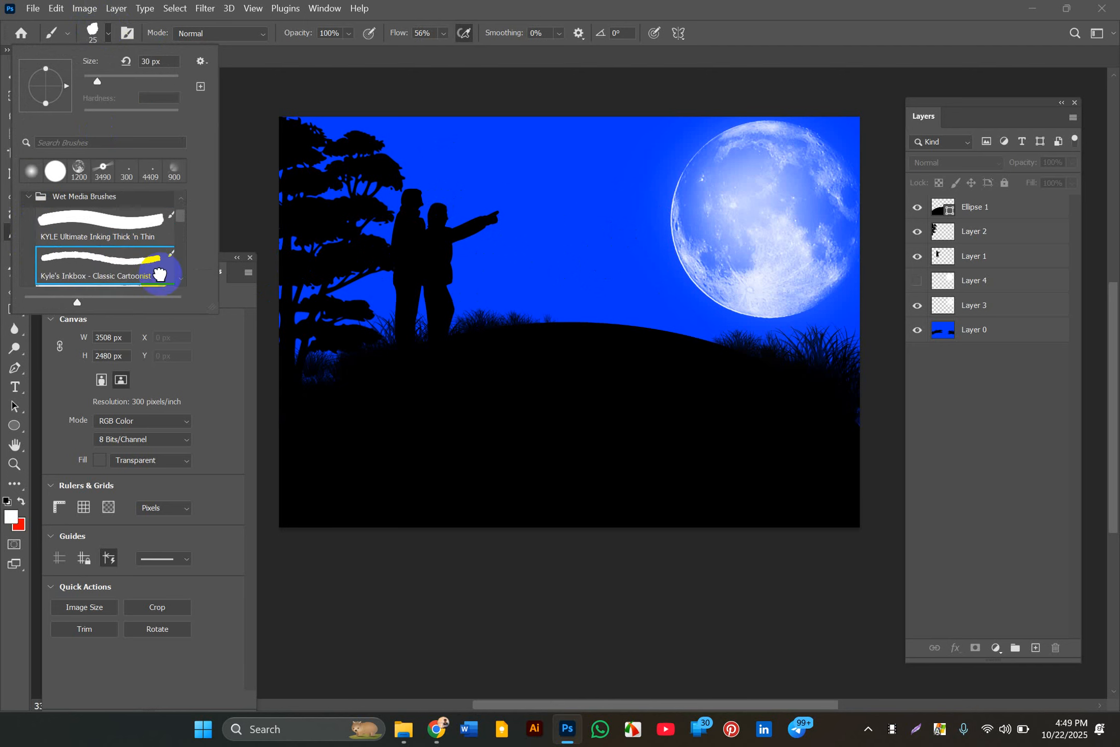
{"action": "scroll", "coordinate": [140, 276], "scroll_direction": "down", "scroll_amount": 1}
{"action": "left_click", "coordinate": [132, 269]}
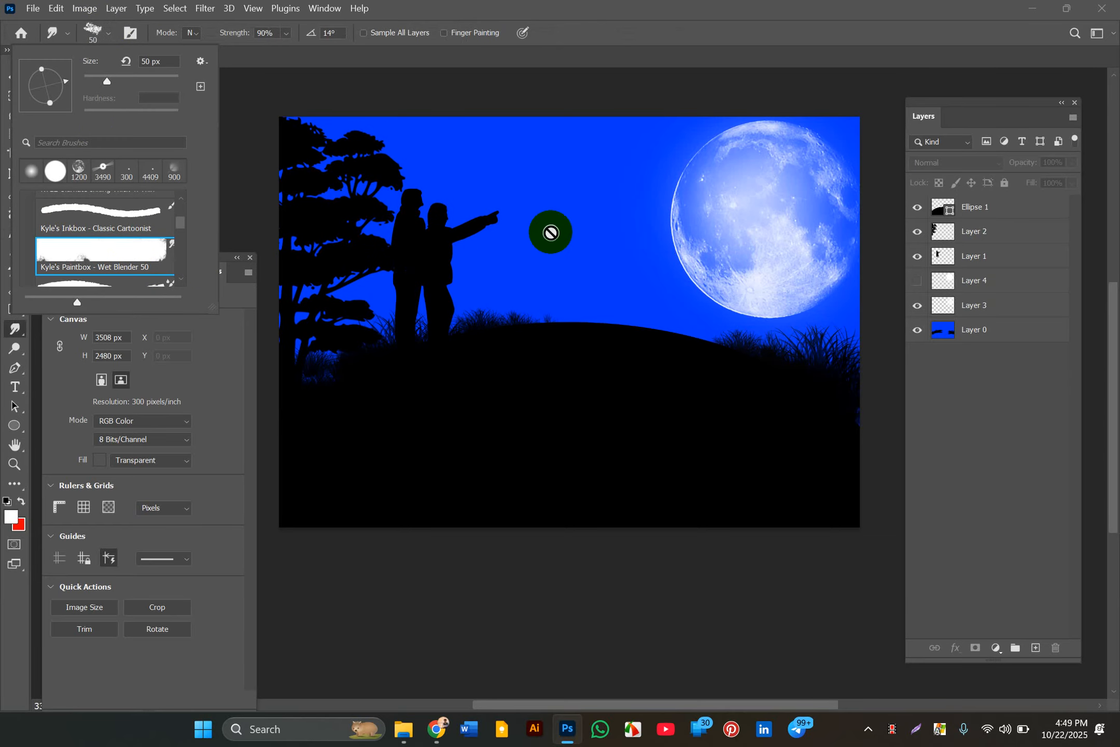
- Close the brush presets and make Layer 3 the active layer
{"action": "left_click", "coordinate": [943, 258]}
{"action": "left_click", "coordinate": [994, 309]}
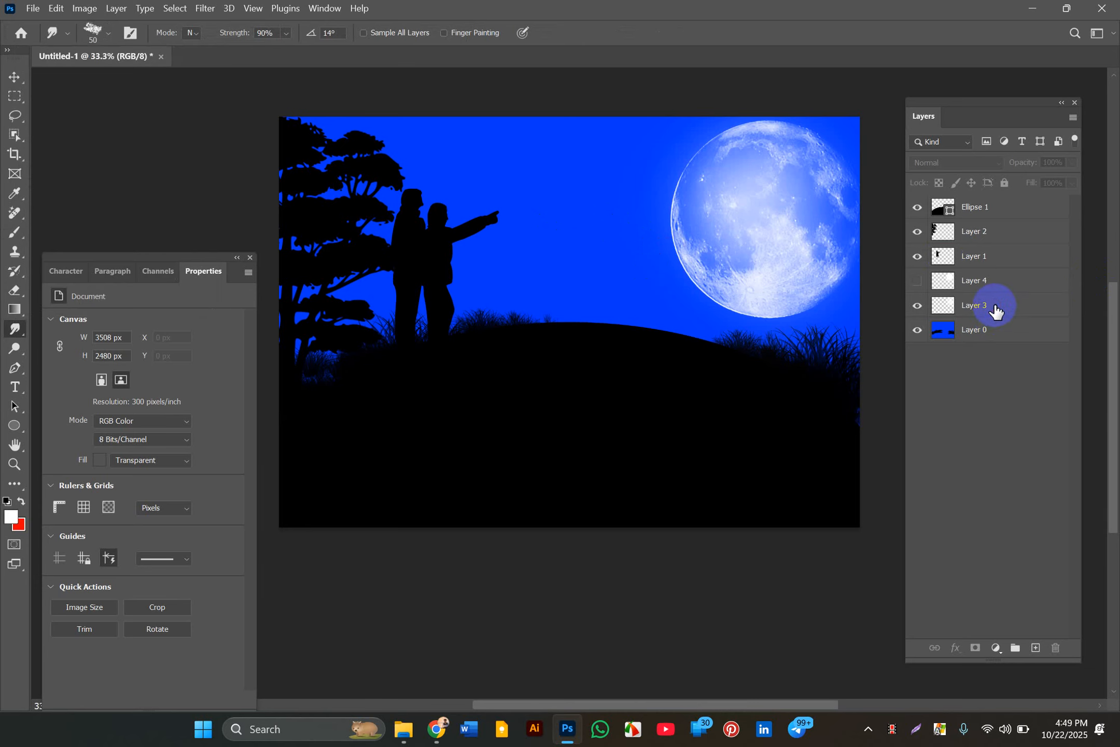
{"action": "left_click", "coordinate": [995, 308]}
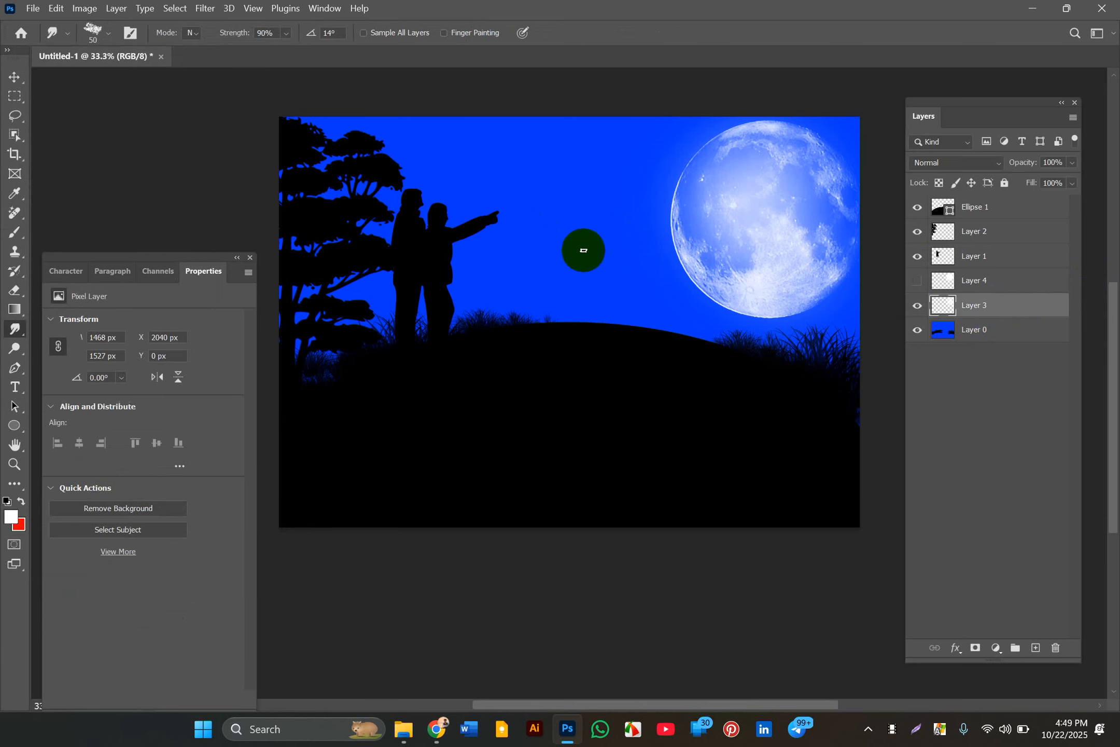
- Collapse the Wet Media group and choose the 8 px KYLE Ultimate Pencil Hard brush from Dry Media Brushes
{"action": "left_click", "coordinate": [100, 34]}
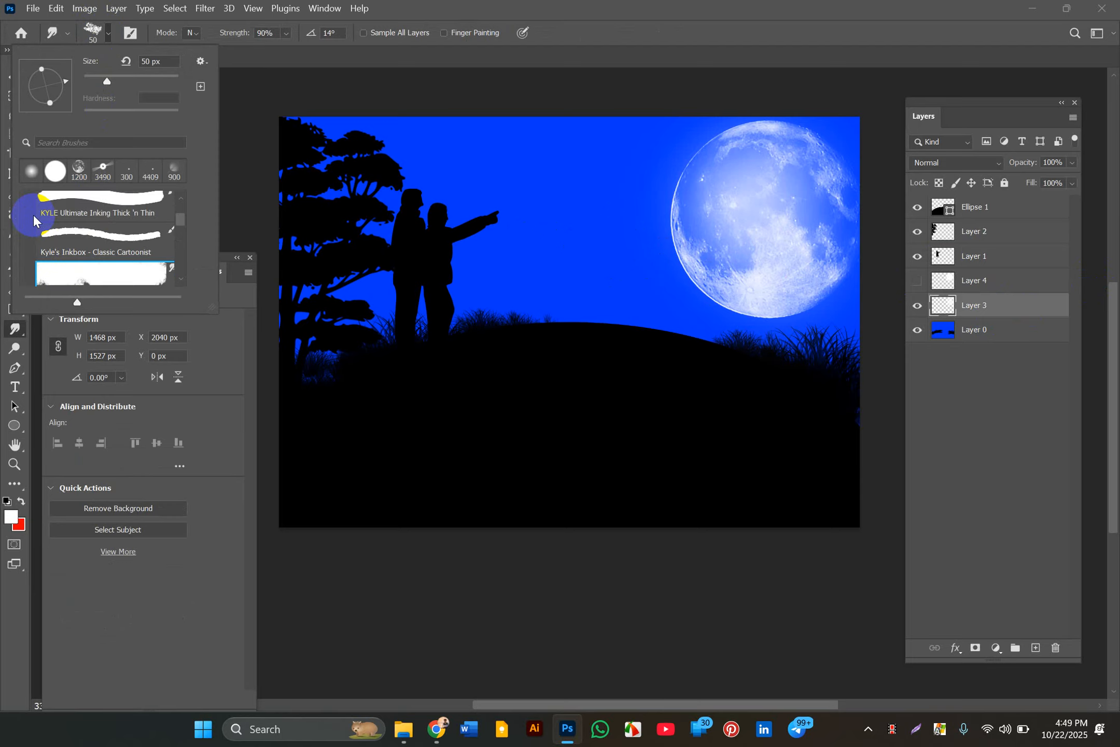
{"action": "left_click", "coordinate": [33, 218]}
{"action": "left_click", "coordinate": [34, 236]}
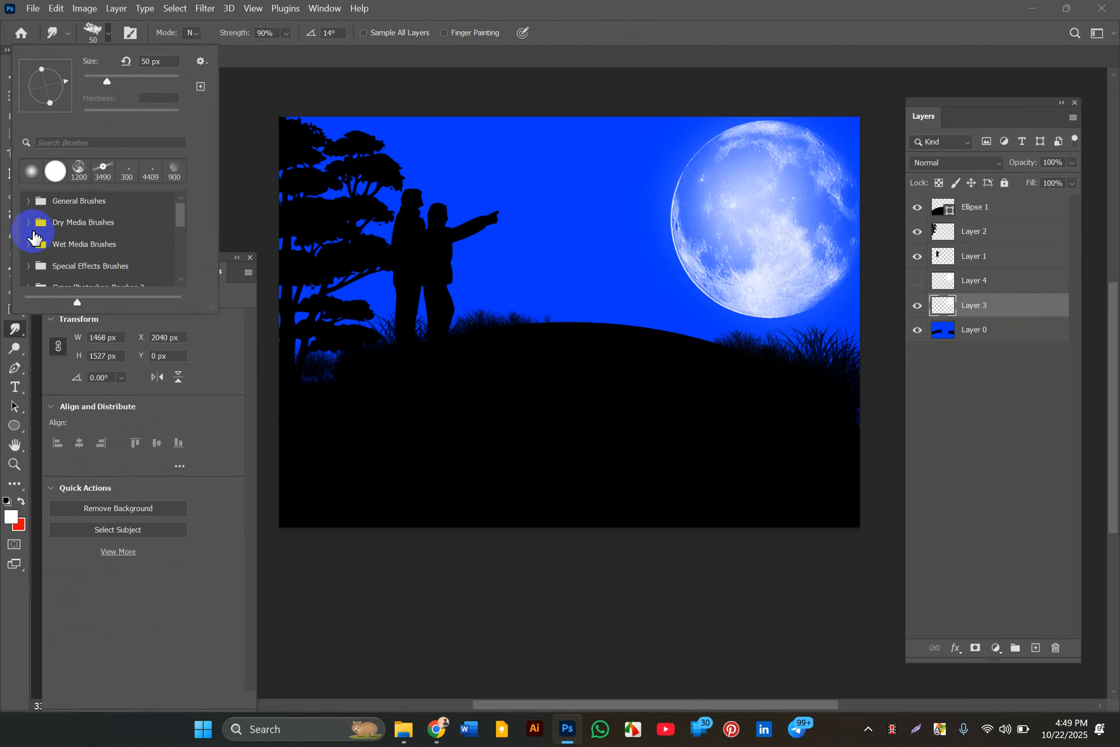
{"action": "left_click", "coordinate": [30, 222]}
{"action": "left_click", "coordinate": [72, 254]}
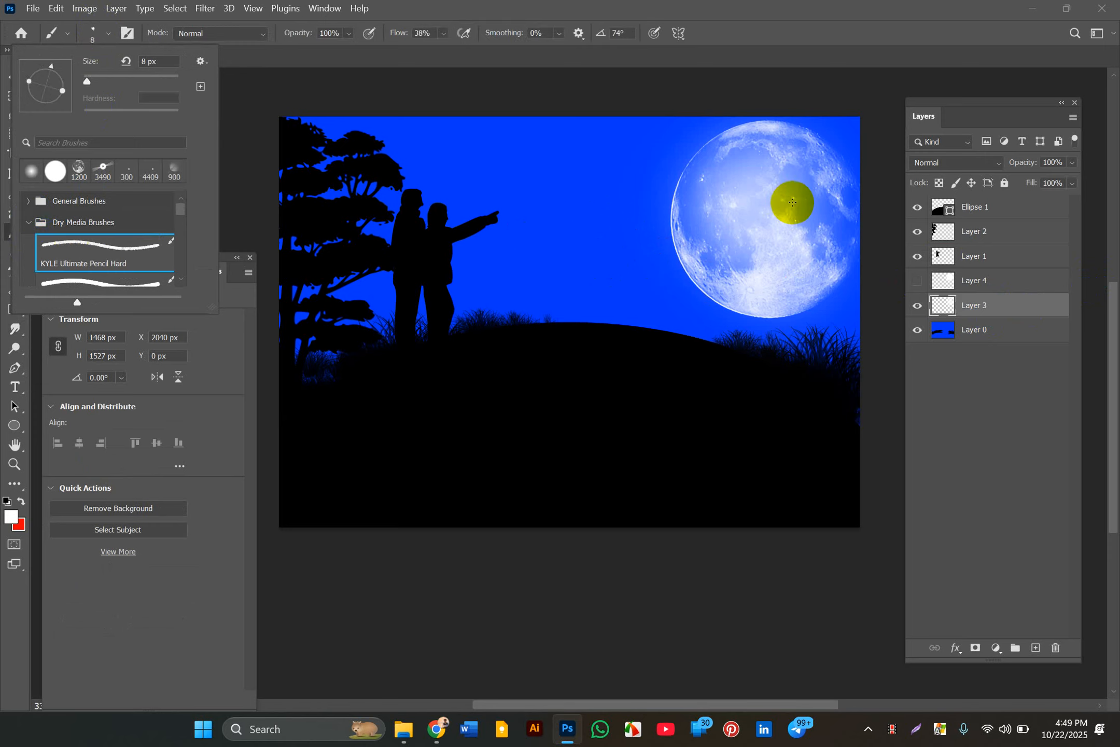
{"action": "left_click", "coordinate": [965, 305]}
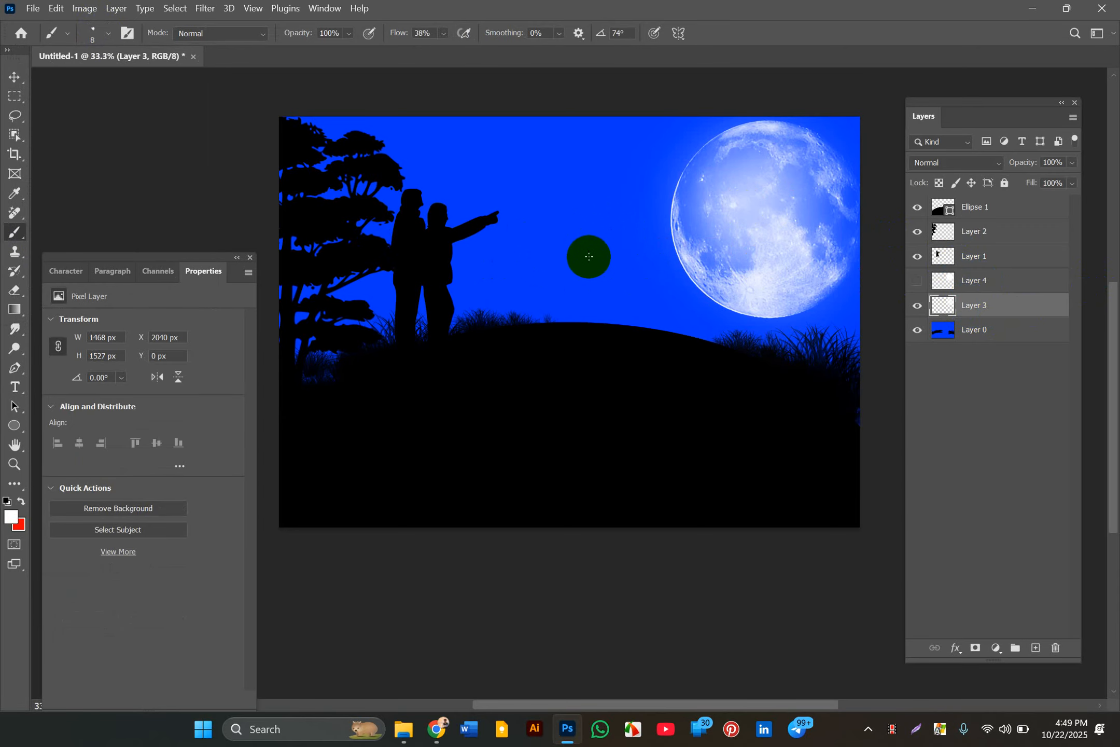
- Enlarge the pencil brush to 1600 px to examine its tip outline over the sky
{"action": "key", "text": "bracketright"}
{"action": "key", "text": "bracketright"}
{"action": "key", "text": "bracketright"}
{"action": "key", "text": "bracketright"}
{"action": "key", "text": "bracketright"}
{"action": "key", "text": "bracketright"}
{"action": "key", "text": "bracketright"}
{"action": "key", "text": "bracketright"}
{"action": "key", "text": "bracketright"}
{"action": "key", "text": "bracketright"}
{"action": "key", "text": "bracketright"}
{"action": "key", "text": "bracketright"}
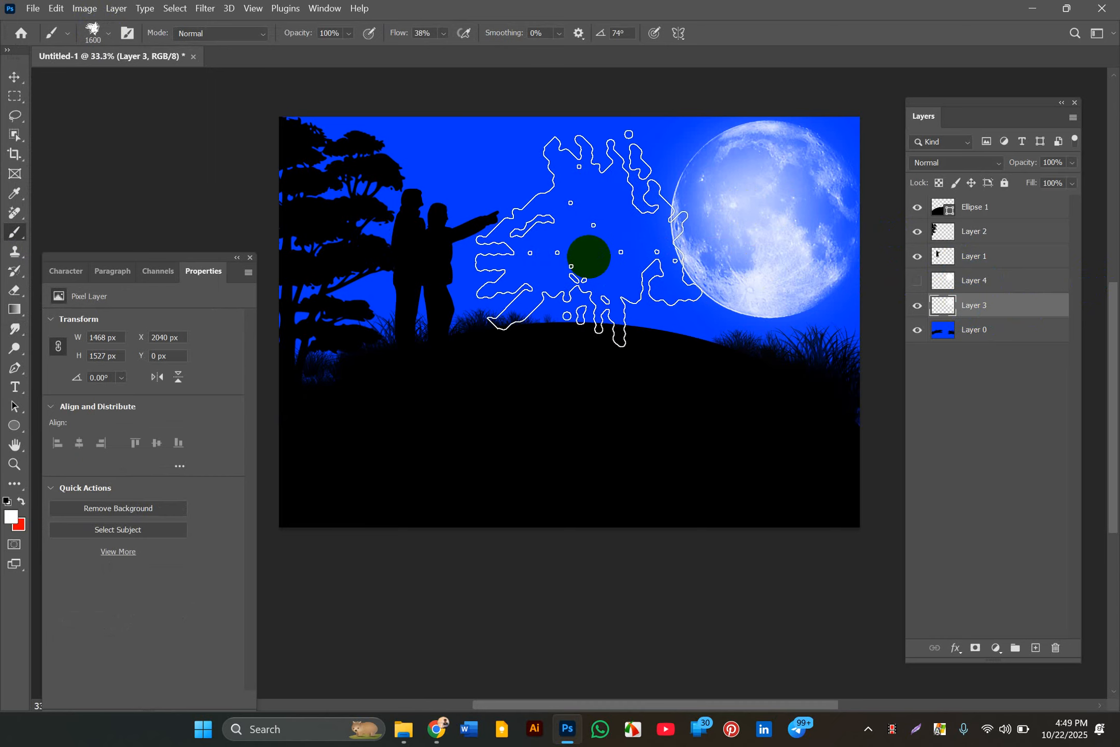
- Try Kyle's Drawing Box - Happy HB, then choose the KYLE Bonus Chunky Charcoal brush with Layer 3 active
{"action": "left_click", "coordinate": [106, 36]}
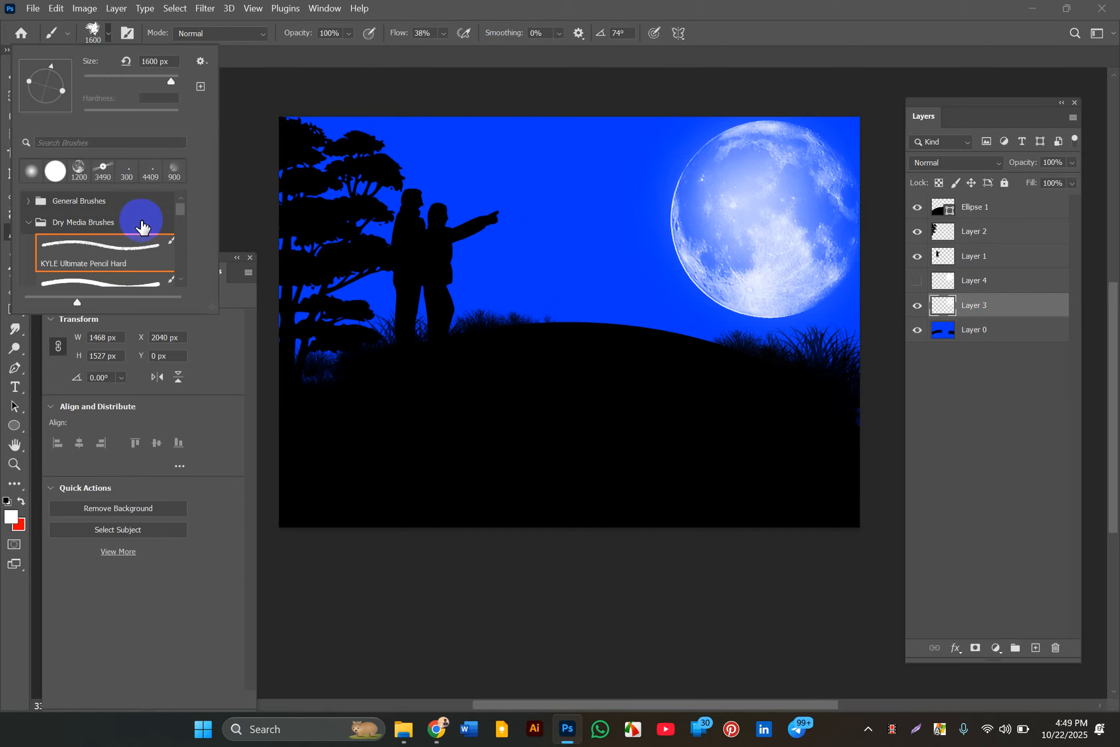
{"action": "left_click", "coordinate": [107, 263]}
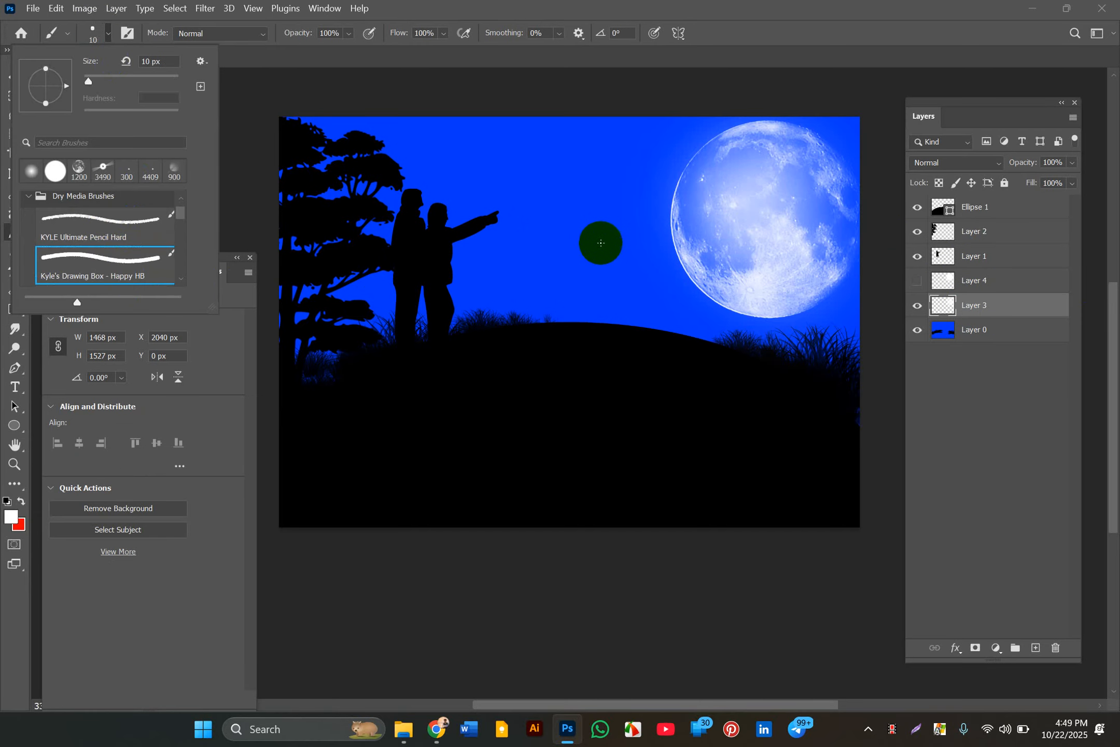
{"action": "scroll", "coordinate": [109, 264], "scroll_direction": "down", "scroll_amount": 3}
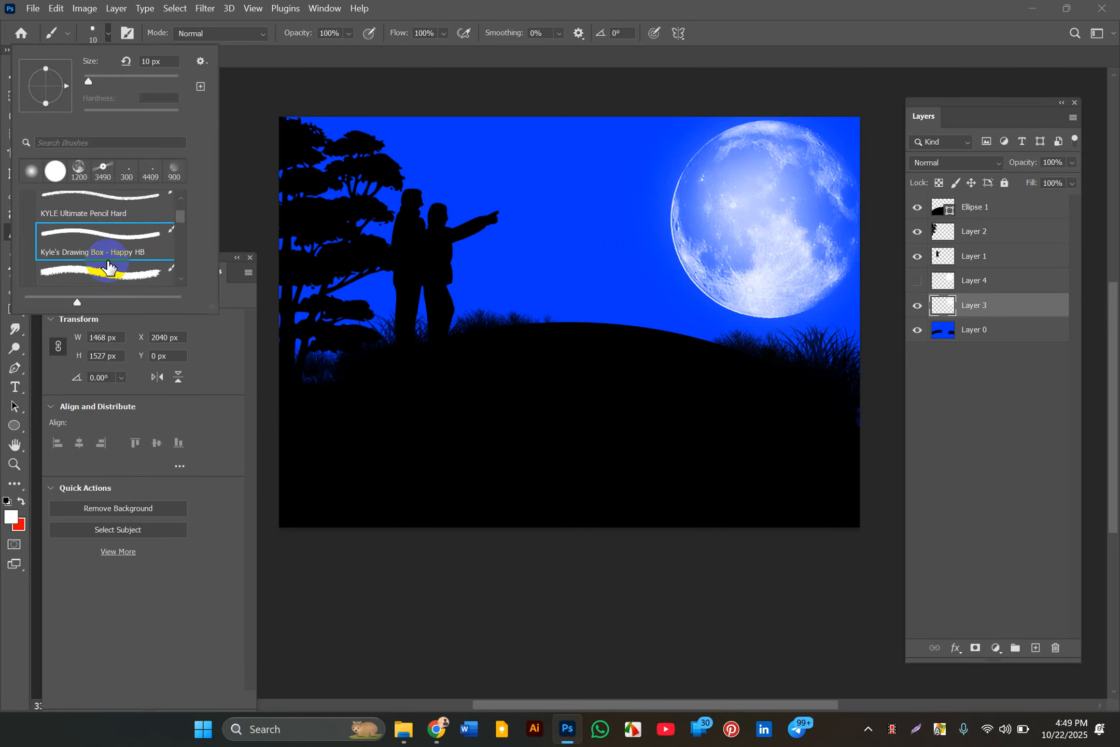
{"action": "left_click", "coordinate": [97, 254]}
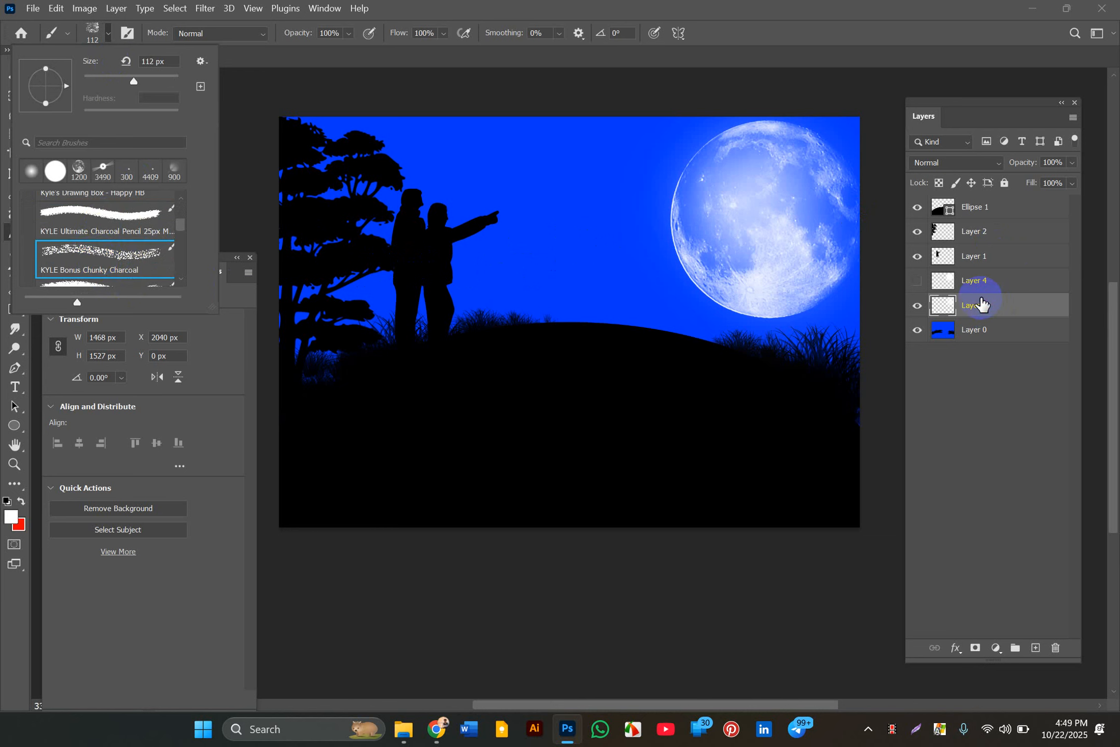
{"action": "left_click", "coordinate": [981, 304]}
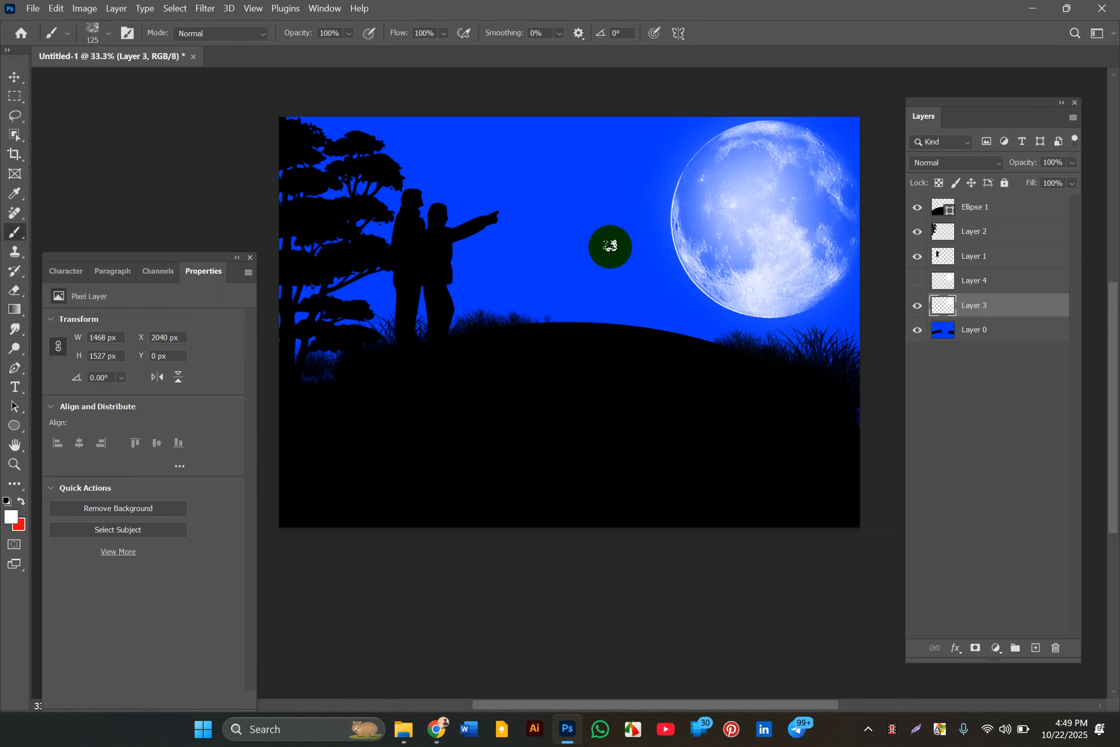
- Try a 1300 px Chunky Charcoal stamp in the sky between the pointing figure and the moon, and undo it
{"action": "key", "text": "bracketright"}
{"action": "key", "text": "bracketright"}
{"action": "key", "text": "bracketright"}
{"action": "key", "text": "bracketright"}
{"action": "key", "text": "bracketright"}
{"action": "key", "text": "bracketright"}
{"action": "key", "text": "bracketright"}
{"action": "key", "text": "bracketright"}
{"action": "key", "text": "bracketright"}
{"action": "key", "text": "bracketright"}
{"action": "key", "text": "bracketright"}
{"action": "key", "text": "bracketright"}
{"action": "key", "text": "bracketright"}
{"action": "key", "text": "bracketright"}
{"action": "key", "text": "bracketright"}
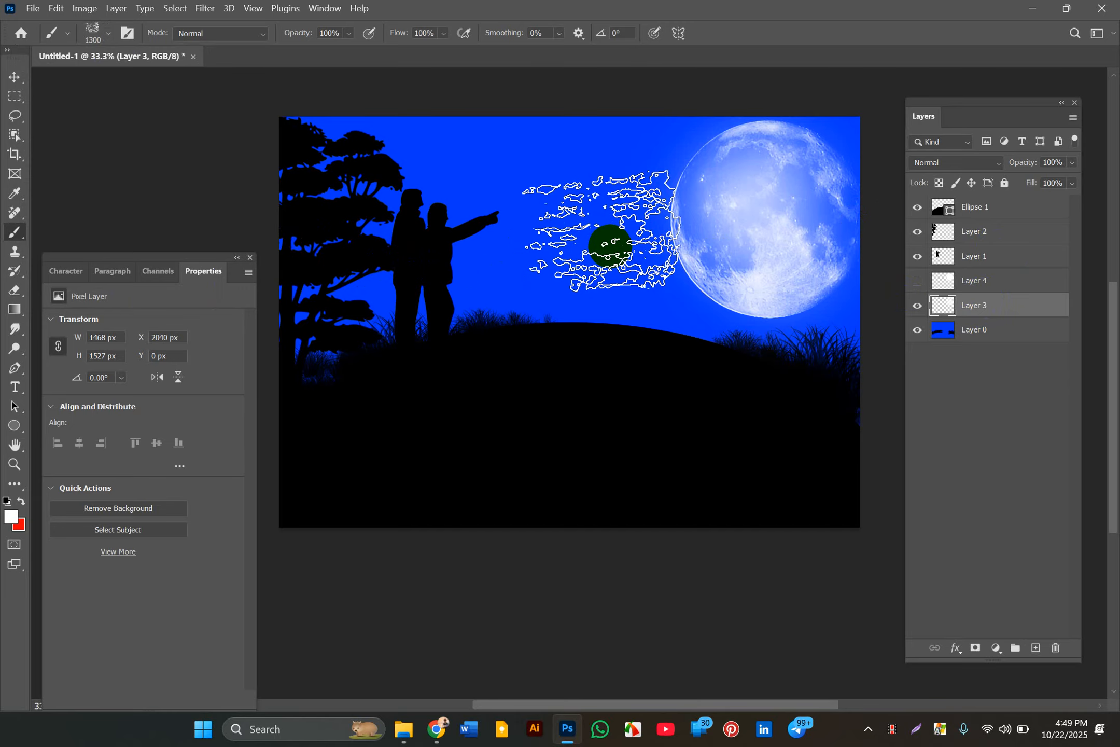
{"action": "left_click", "coordinate": [611, 247]}
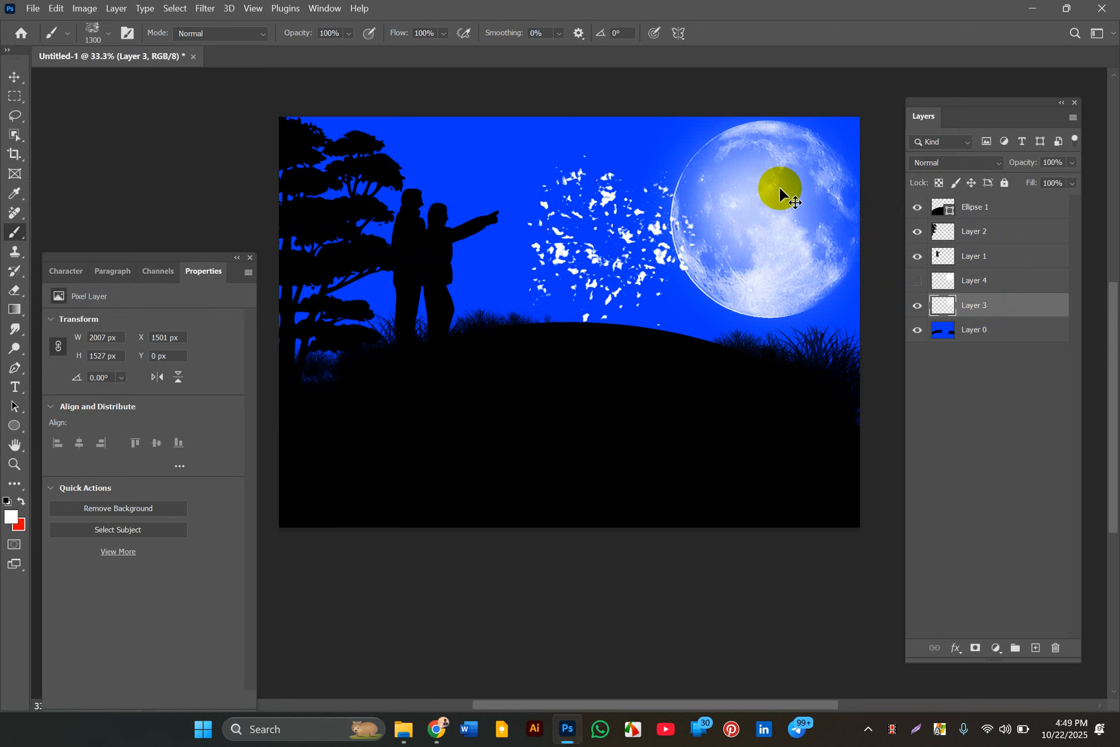
{"action": "key", "text": "ctrl+z"}
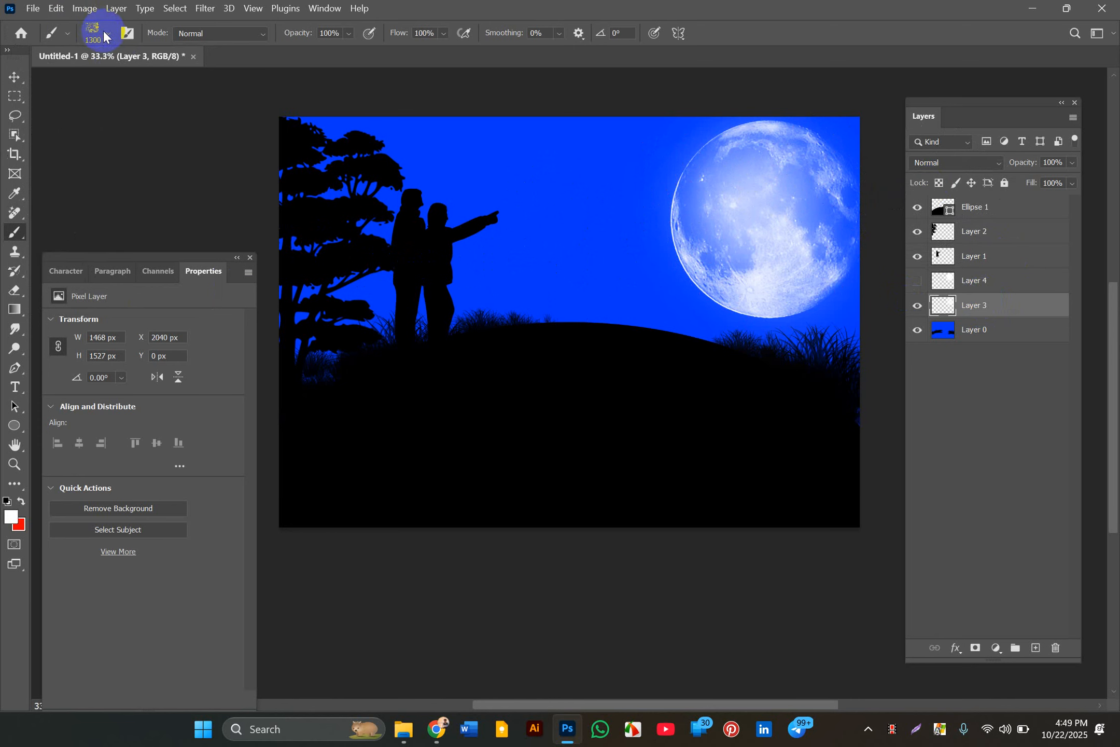
- Collapse the Dry Media Brushes group and choose Kyle's Supreme Spatter brush from Special Effects Brushes
{"action": "left_click", "coordinate": [105, 34]}
{"action": "scroll", "coordinate": [76, 231], "scroll_direction": "down", "scroll_amount": 2}
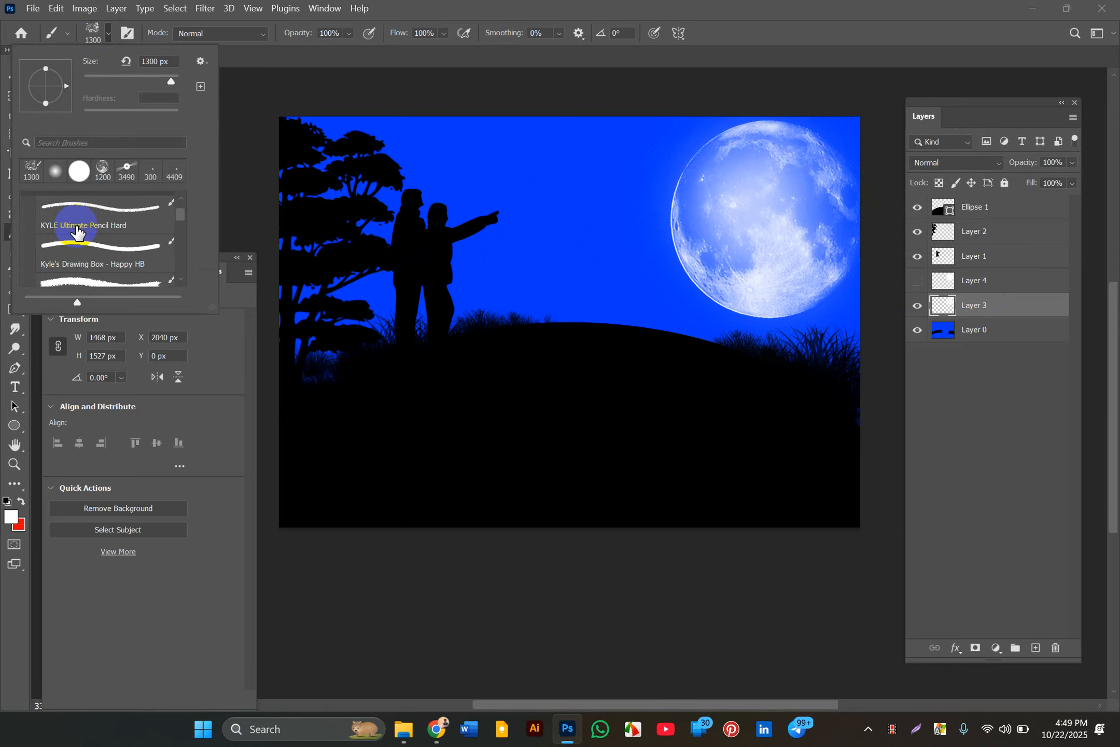
{"action": "scroll", "coordinate": [76, 231], "scroll_direction": "up", "scroll_amount": 2}
{"action": "left_click", "coordinate": [29, 220]}
{"action": "scroll", "coordinate": [73, 262], "scroll_direction": "down", "scroll_amount": 1}
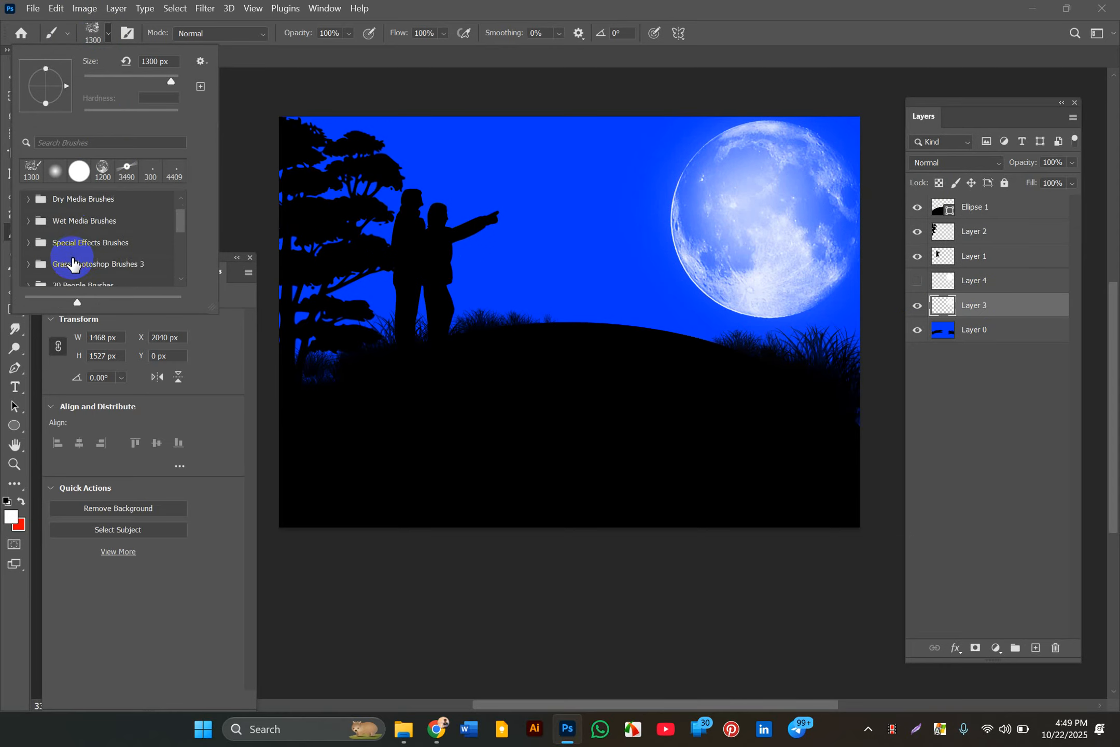
{"action": "scroll", "coordinate": [73, 263], "scroll_direction": "down", "scroll_amount": 1}
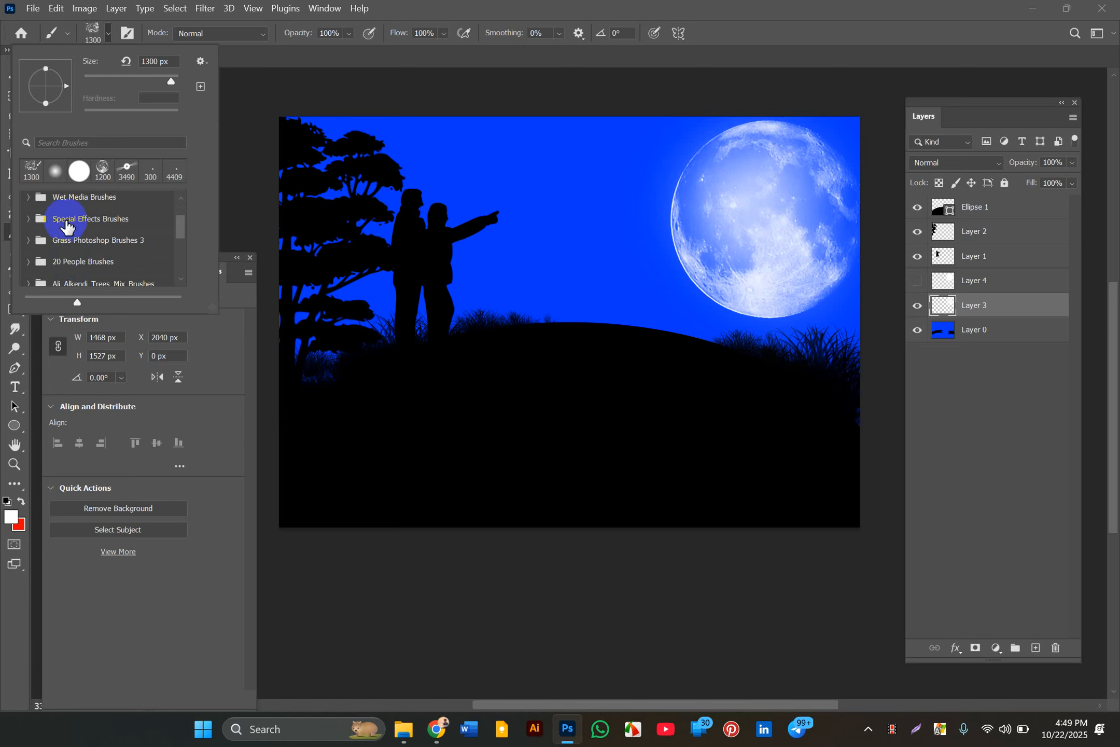
{"action": "left_click", "coordinate": [29, 218]}
{"action": "left_click", "coordinate": [64, 245]}
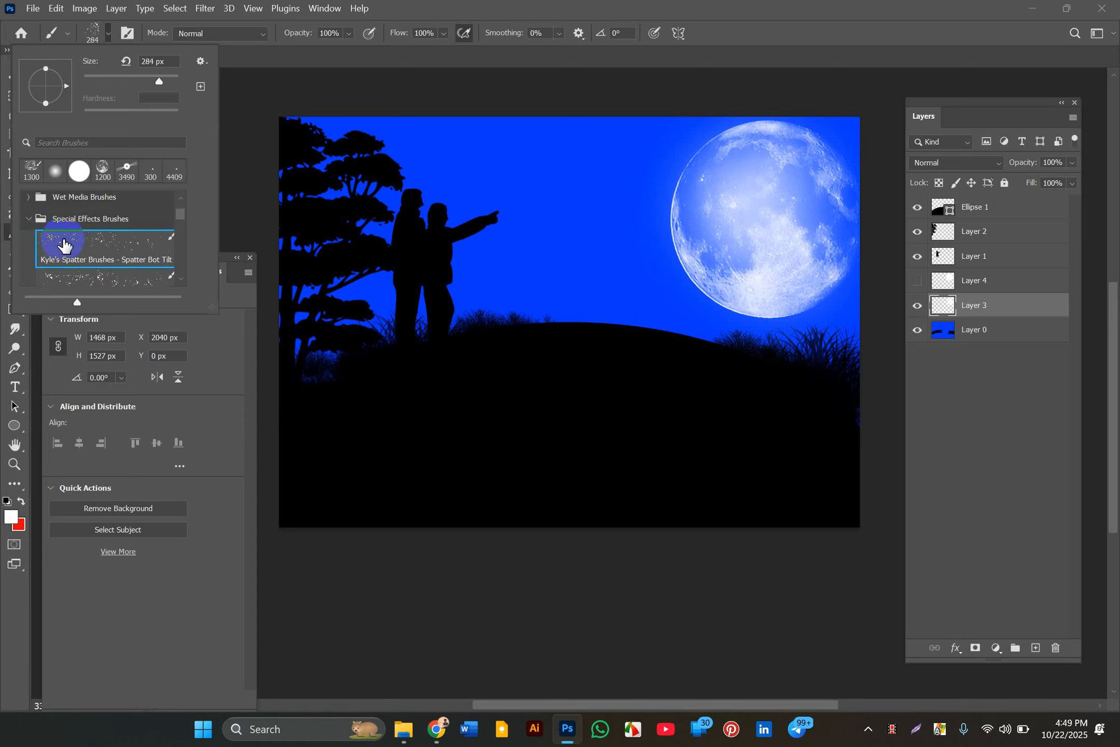
{"action": "scroll", "coordinate": [102, 259], "scroll_direction": "down", "scroll_amount": 1}
{"action": "left_click", "coordinate": [102, 260]}
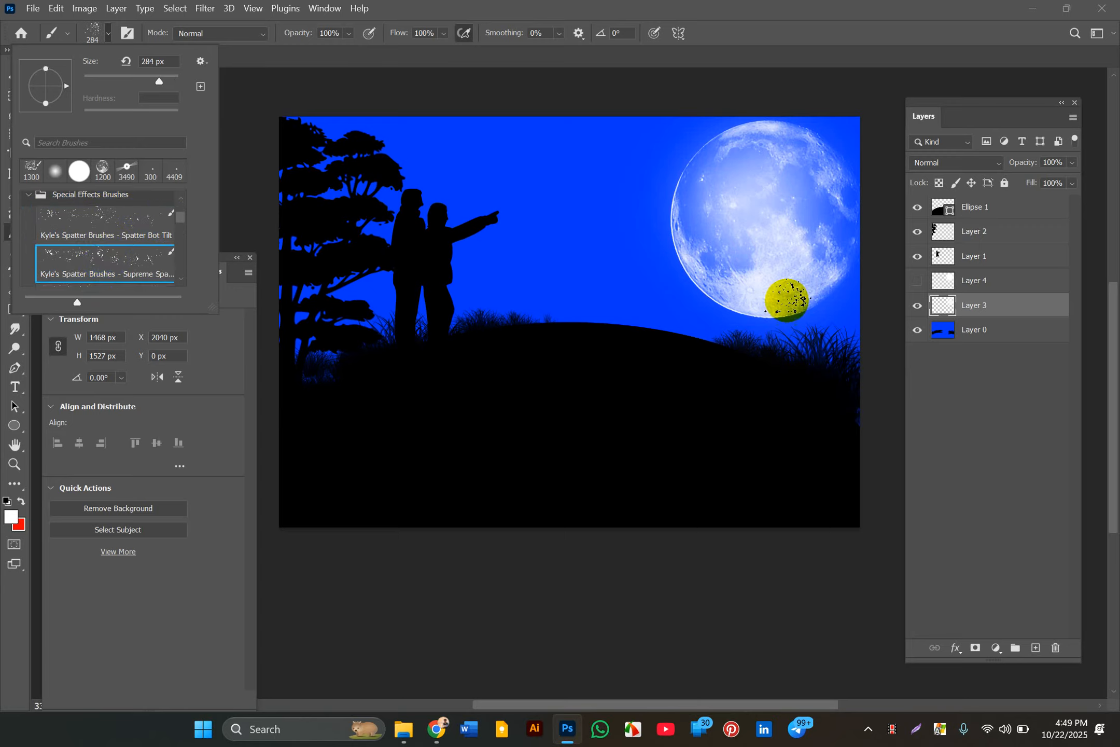
- Add a new layer directly above Layer 3 and try a 500 px spatter stroke across the sky beside the moon
{"action": "left_click", "coordinate": [966, 305]}
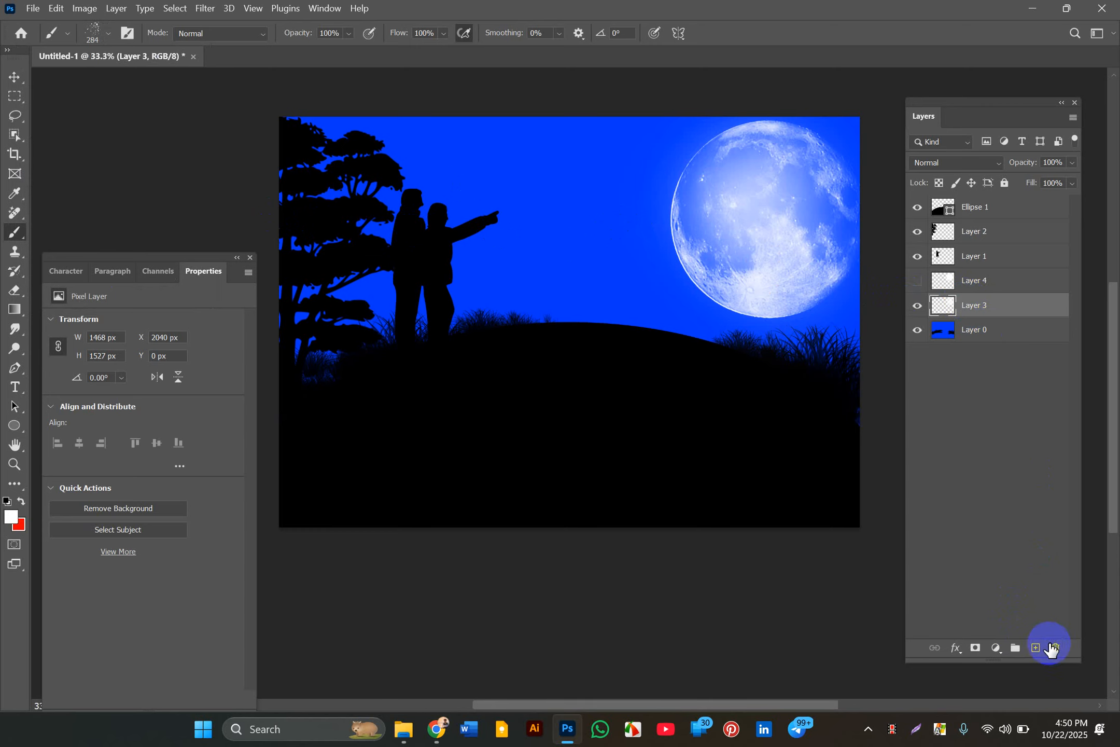
{"action": "left_click", "coordinate": [1036, 648]}
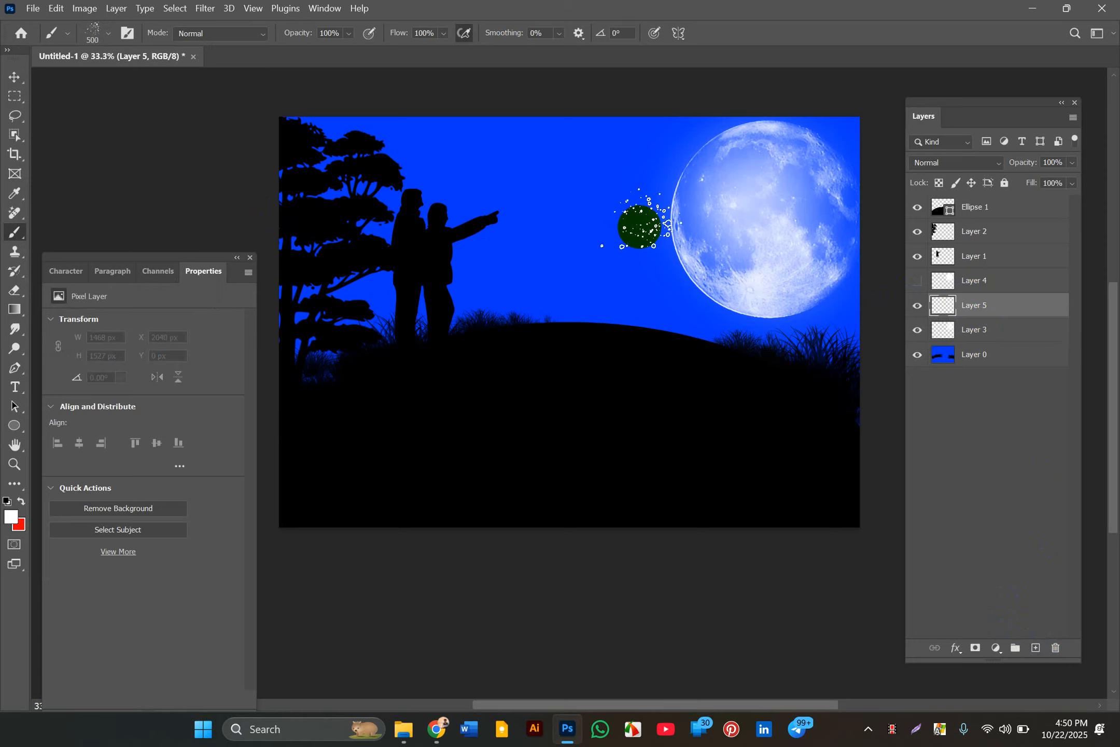
{"action": "left_click_drag", "start_coordinate": [664, 176], "coordinate": [585, 160]}
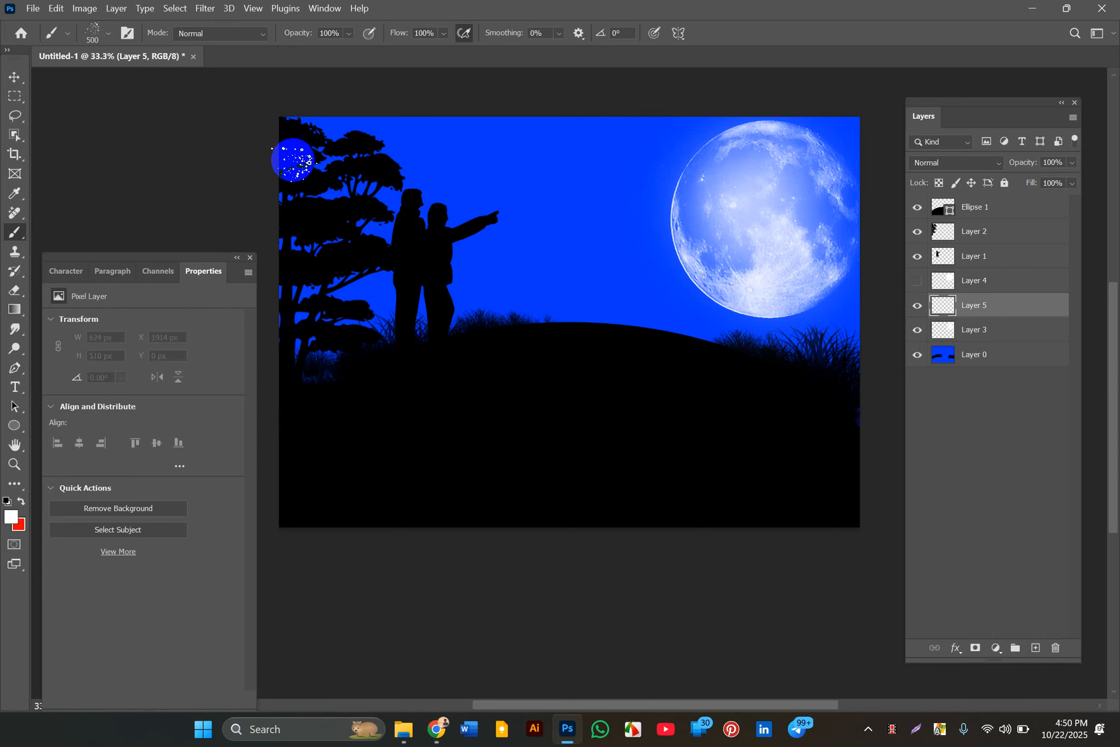
{"action": "left_click", "coordinate": [14, 77]}
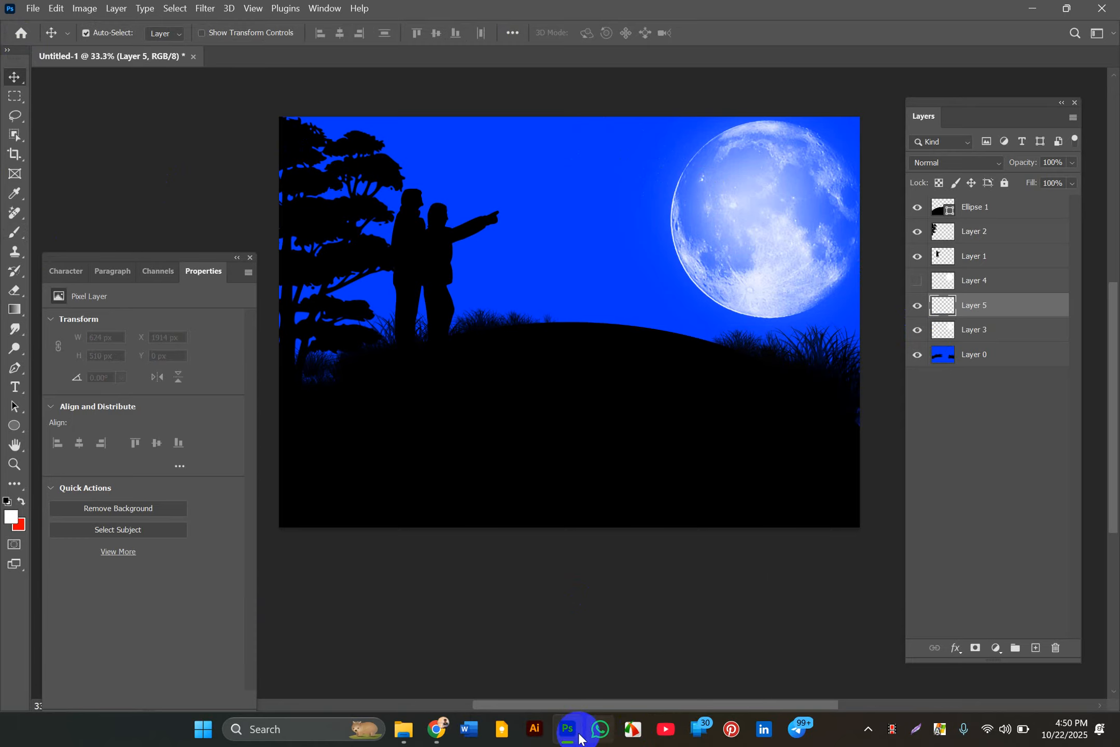
- Switch to Chrome and download Star Sparkler Photoshop Brushes 4 from the Brusheezy star brush results, dismissing the ad
{"action": "left_click", "coordinate": [437, 735]}
{"action": "scroll", "coordinate": [569, 533], "scroll_direction": "down", "scroll_amount": 6}
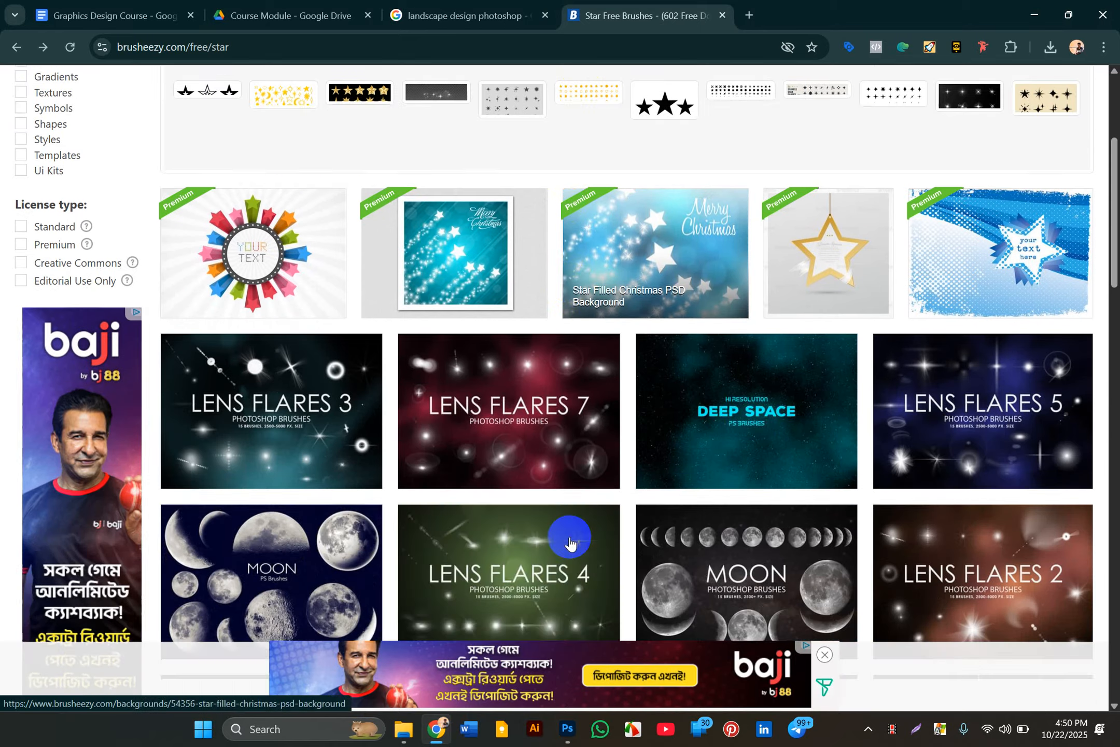
{"action": "scroll", "coordinate": [857, 462], "scroll_direction": "down", "scroll_amount": 5}
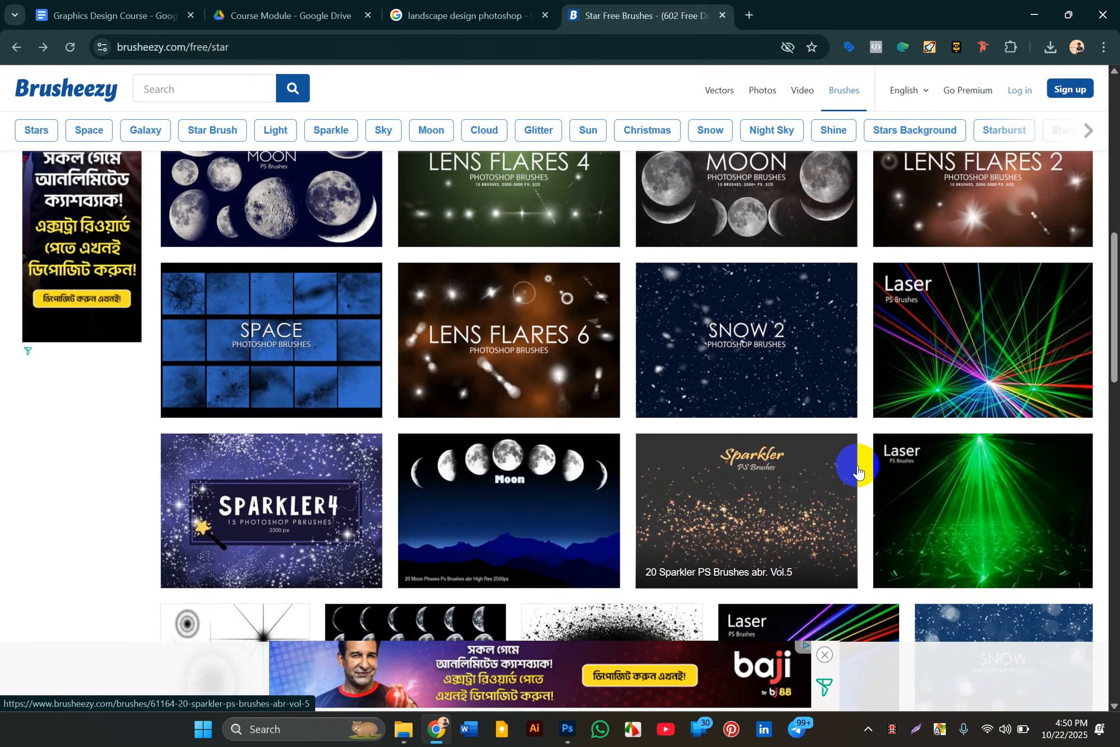
{"action": "left_click", "coordinate": [270, 427]}
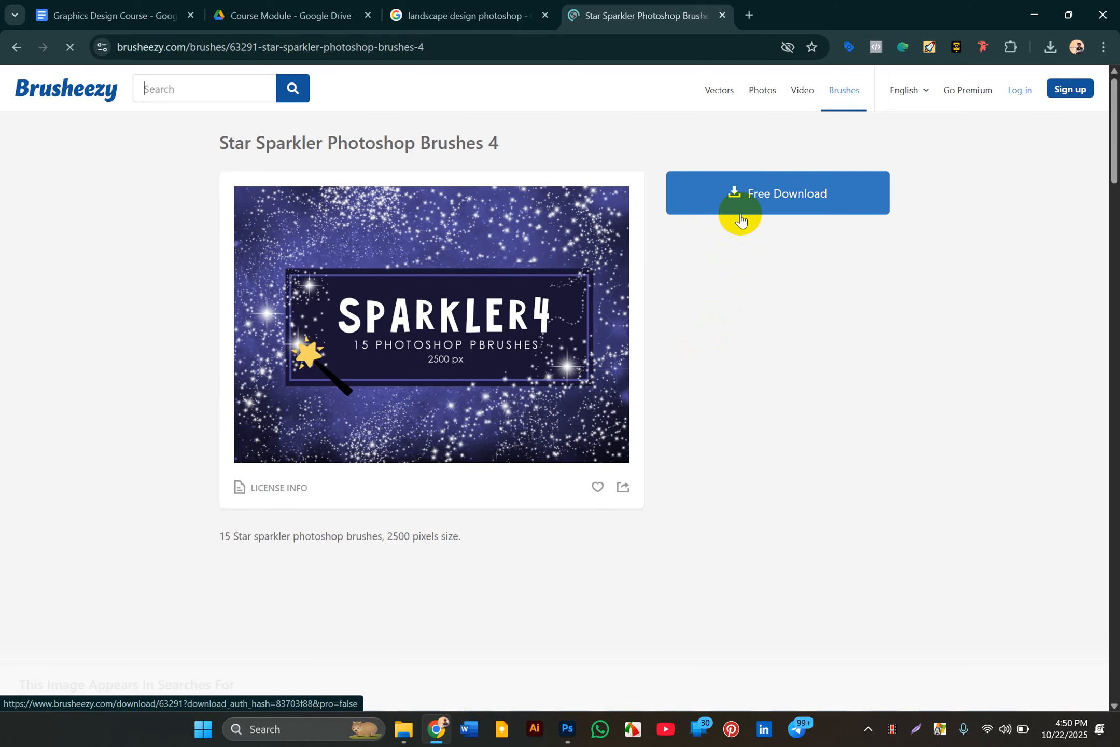
{"action": "left_click", "coordinate": [761, 193]}
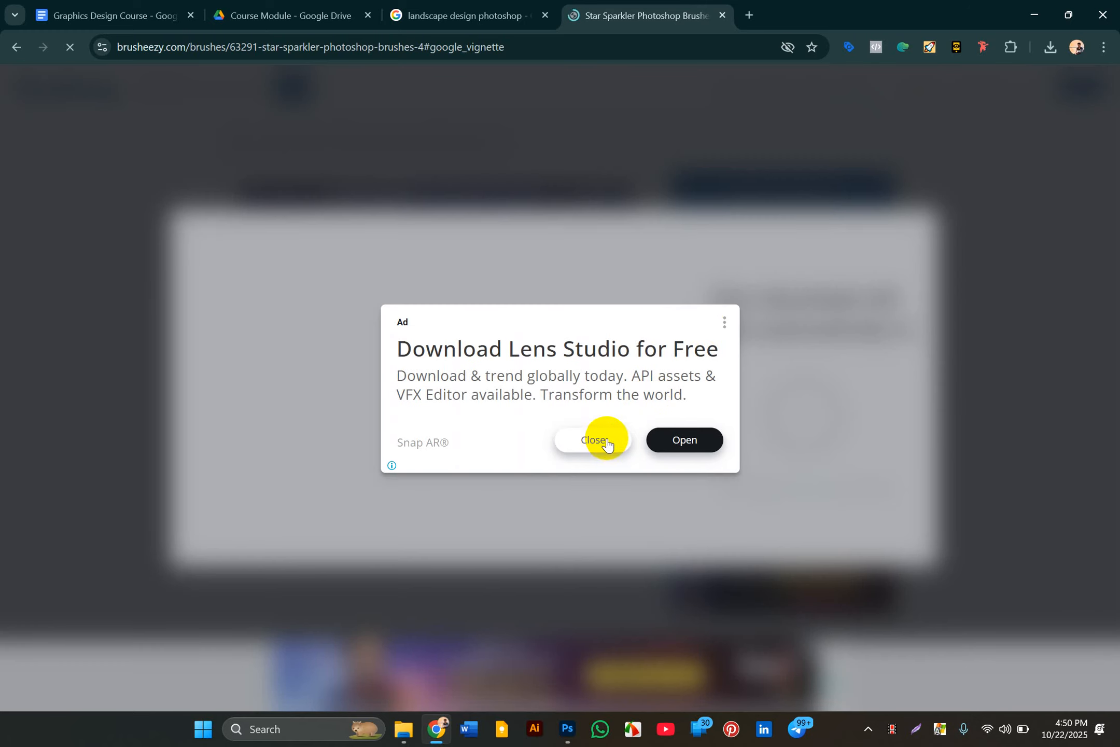
{"action": "left_click", "coordinate": [600, 442]}
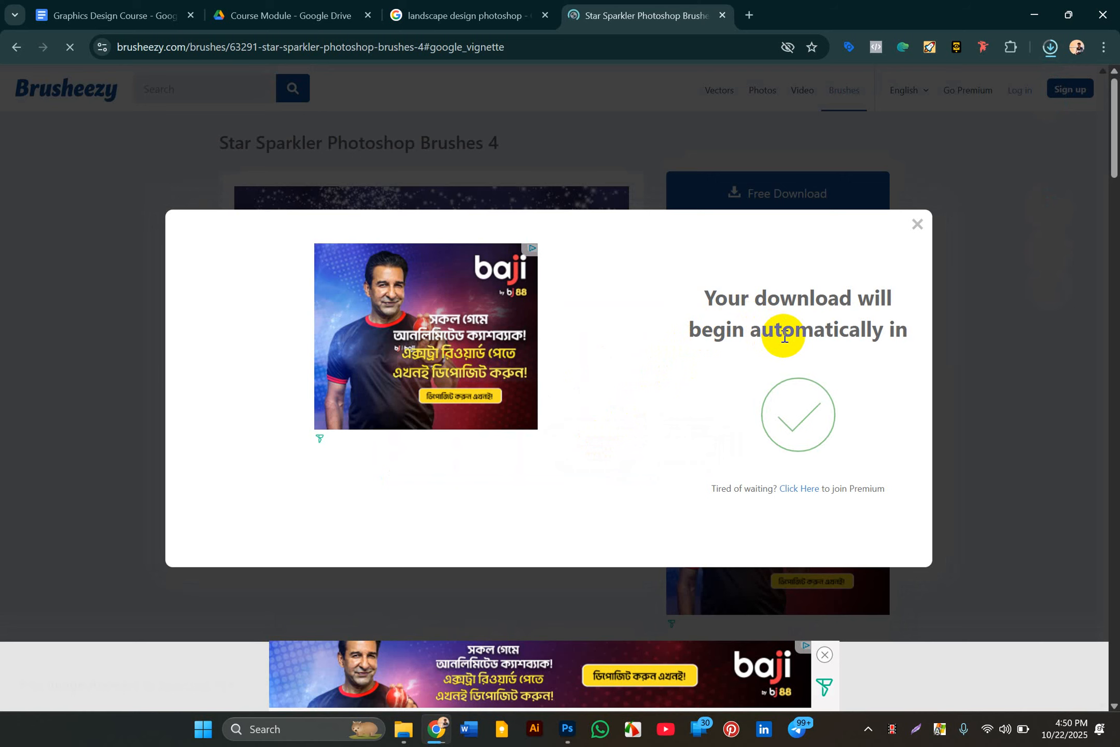
- Extract the downloaded Star_Sparkler_Photoshop_Brushes_4_abr archive to its own folder in Downloads, declining the incoming call
{"action": "left_click", "coordinate": [1050, 47]}
{"action": "left_click", "coordinate": [1010, 112]}
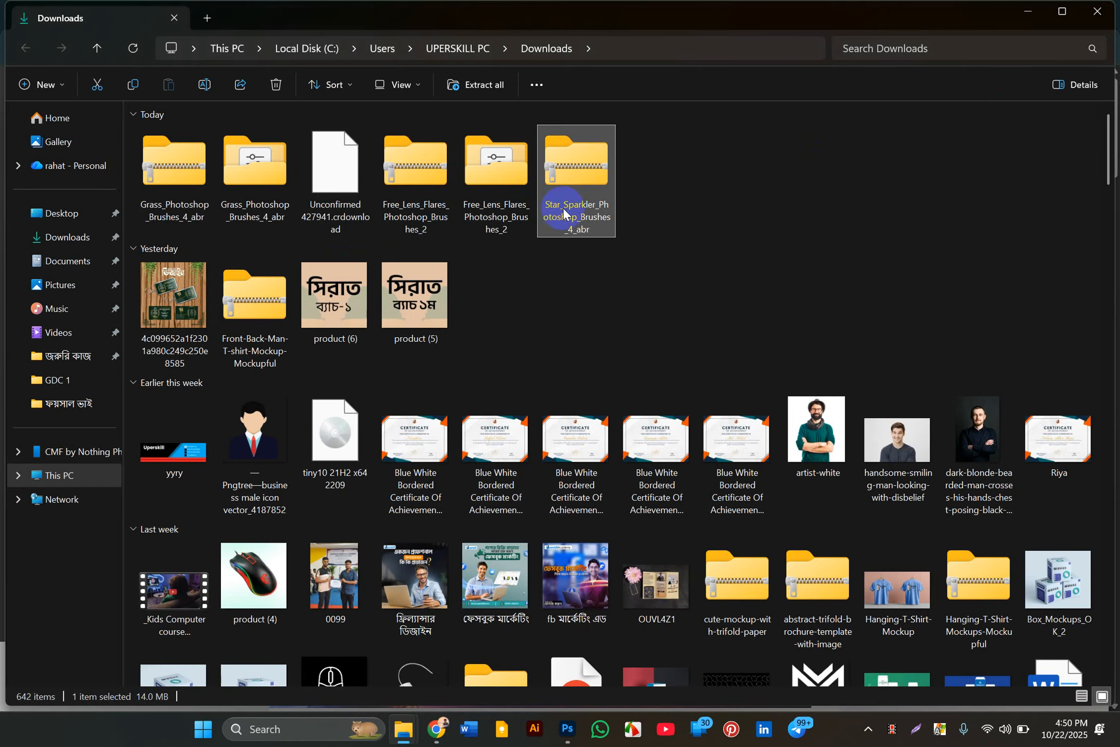
{"action": "right_click", "coordinate": [579, 212]}
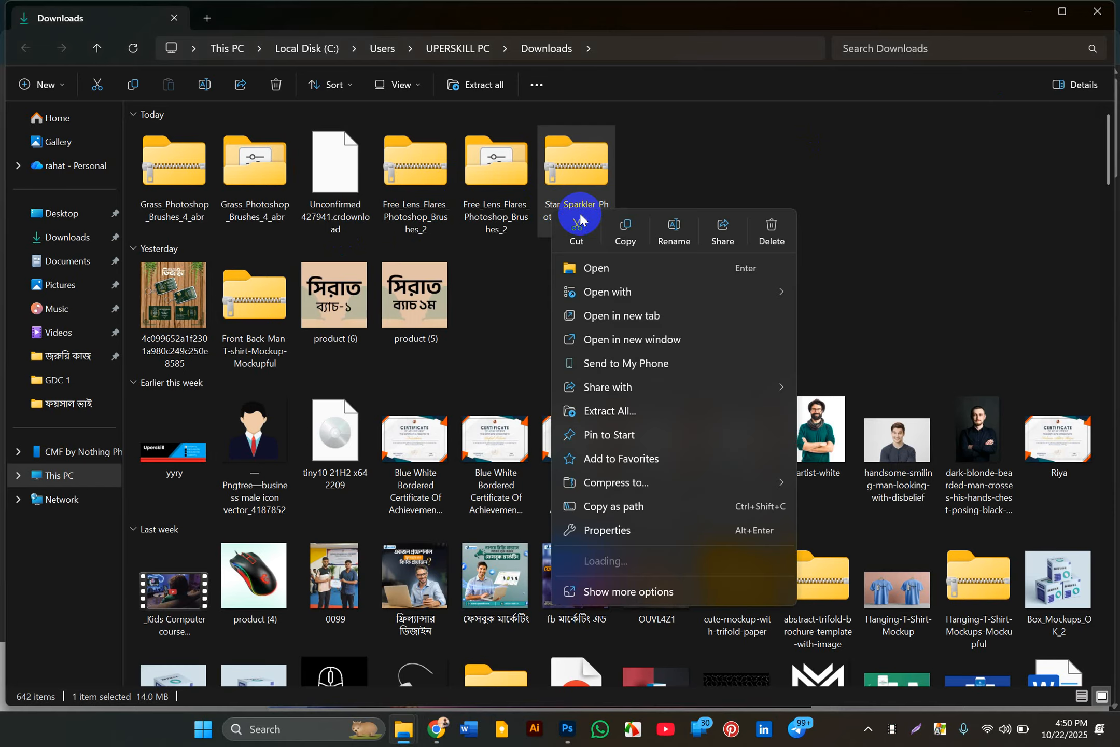
{"action": "left_click", "coordinate": [610, 402]}
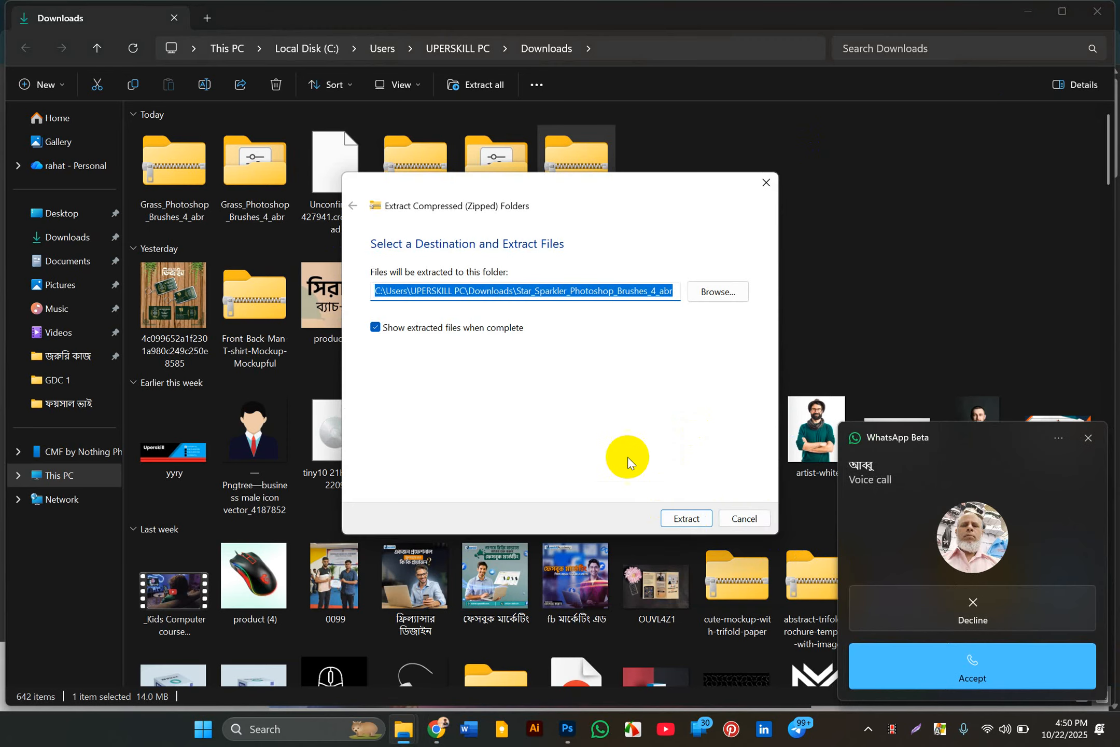
{"action": "left_click", "coordinate": [884, 595]}
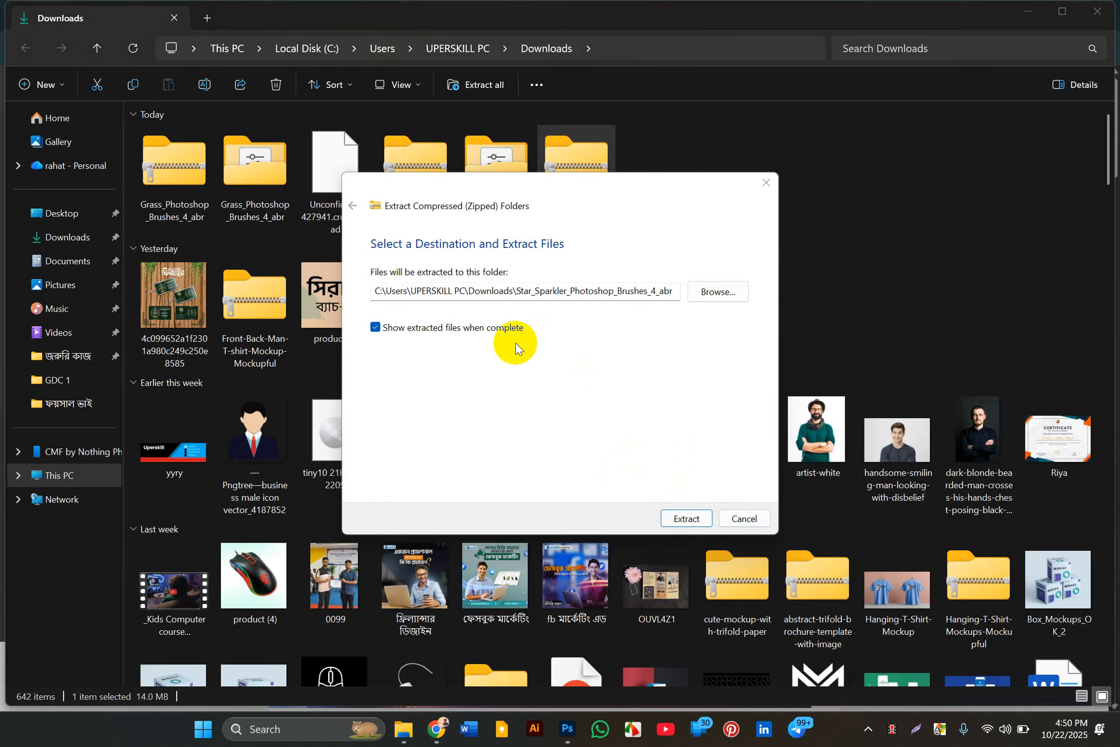
{"action": "left_click", "coordinate": [687, 514]}
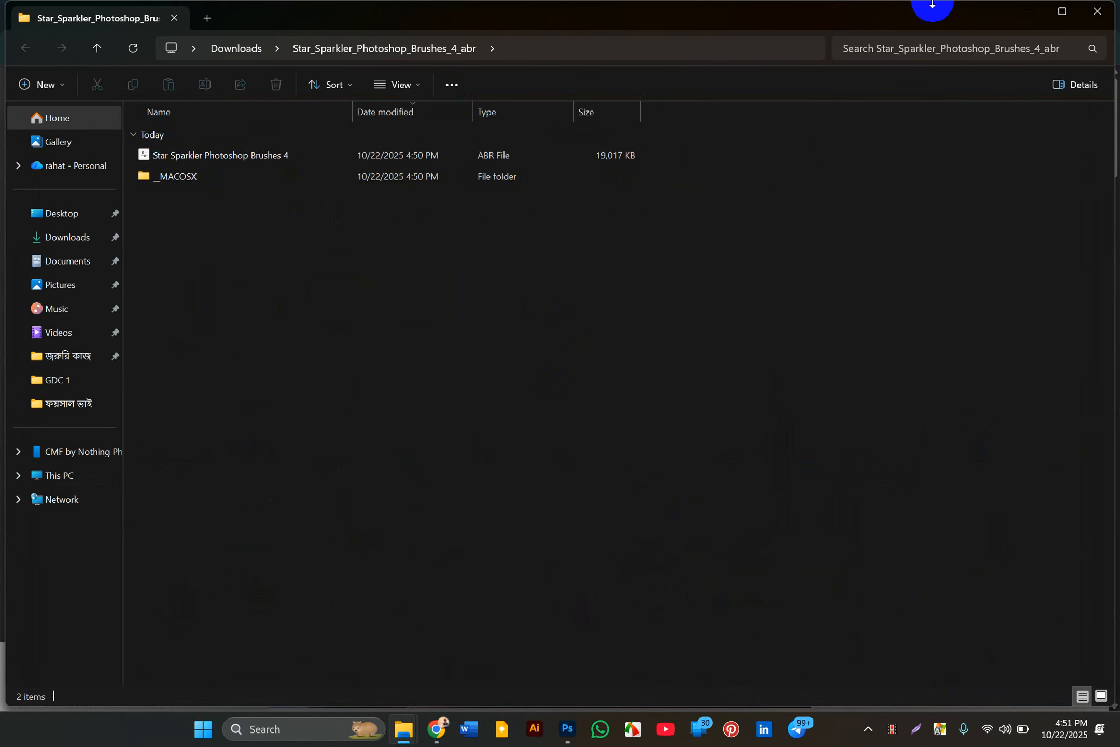
{"action": "left_click", "coordinate": [1016, 14]}
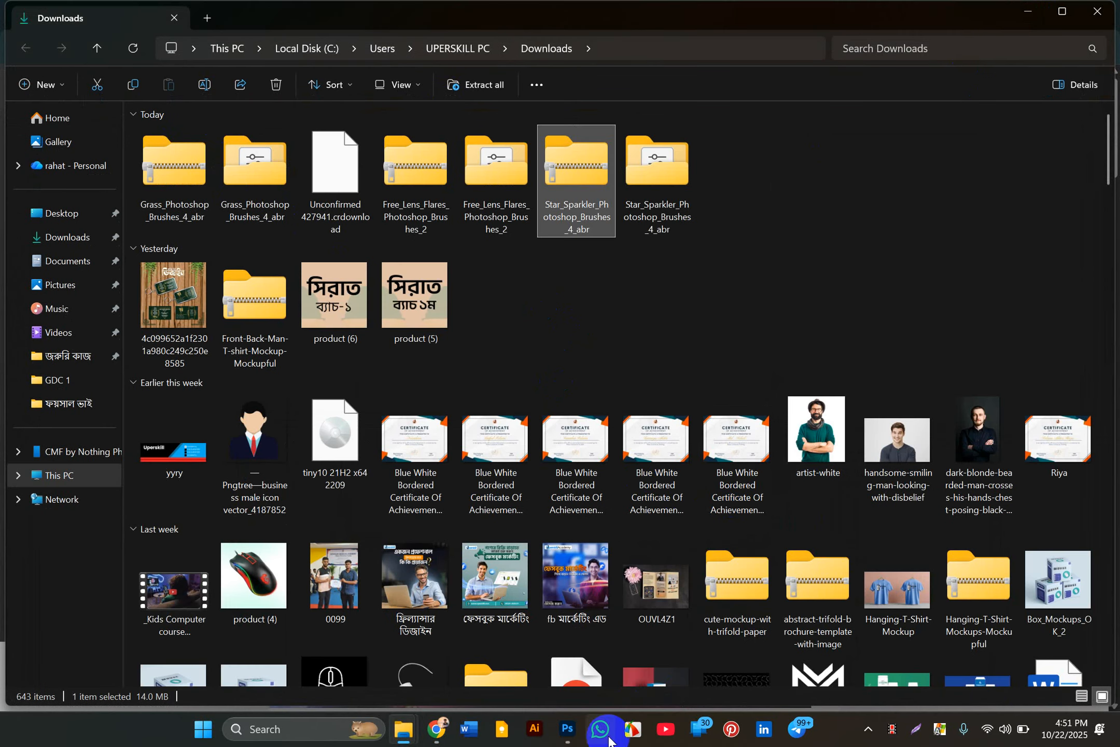
- Switch to Photoshop, reactivate the Brush tool and collapse the Special Effects Brushes group in the brush presets
{"action": "left_click", "coordinate": [568, 728]}
{"action": "left_click", "coordinate": [31, 9]}
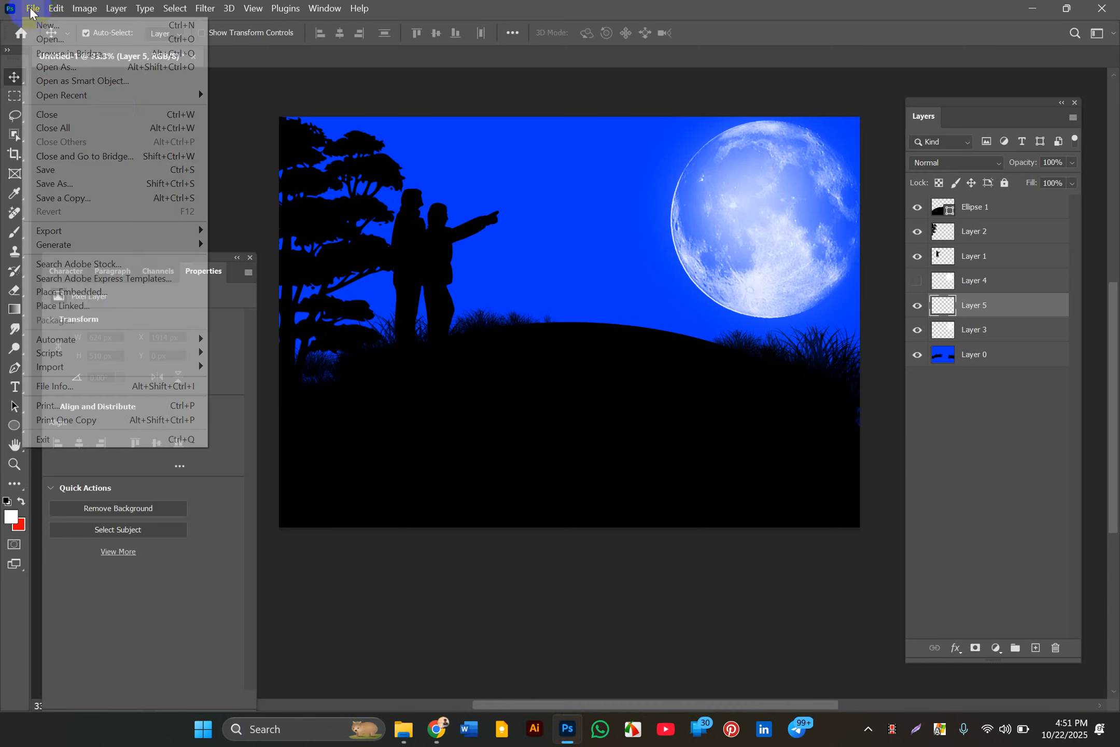
{"action": "mouse_move", "coordinate": [175, 9]}
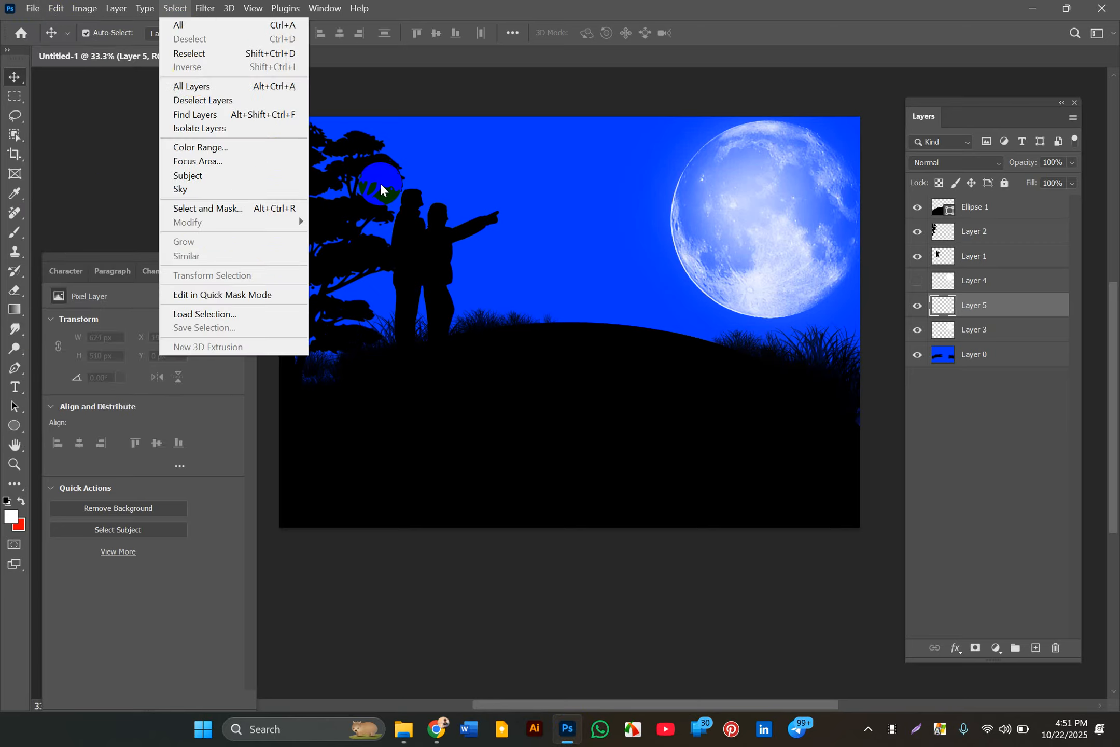
{"action": "left_click", "coordinate": [19, 228]}
{"action": "left_click", "coordinate": [108, 32]}
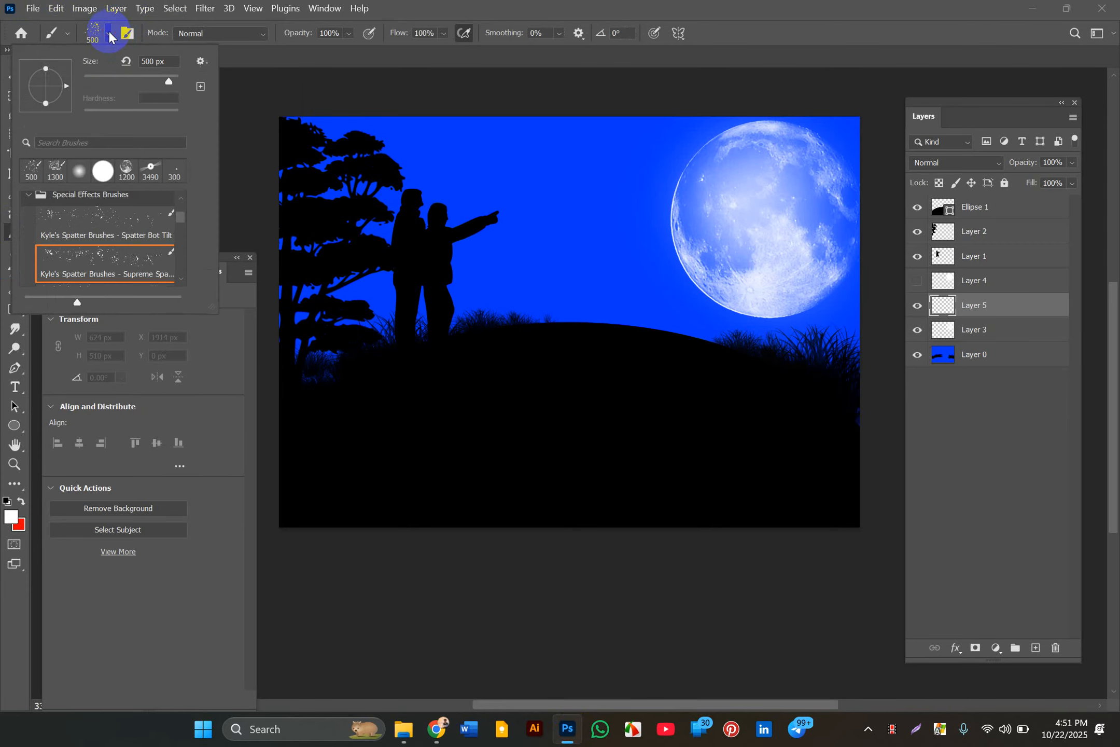
{"action": "scroll", "coordinate": [78, 231], "scroll_direction": "up", "scroll_amount": 1}
{"action": "left_click", "coordinate": [32, 220]}
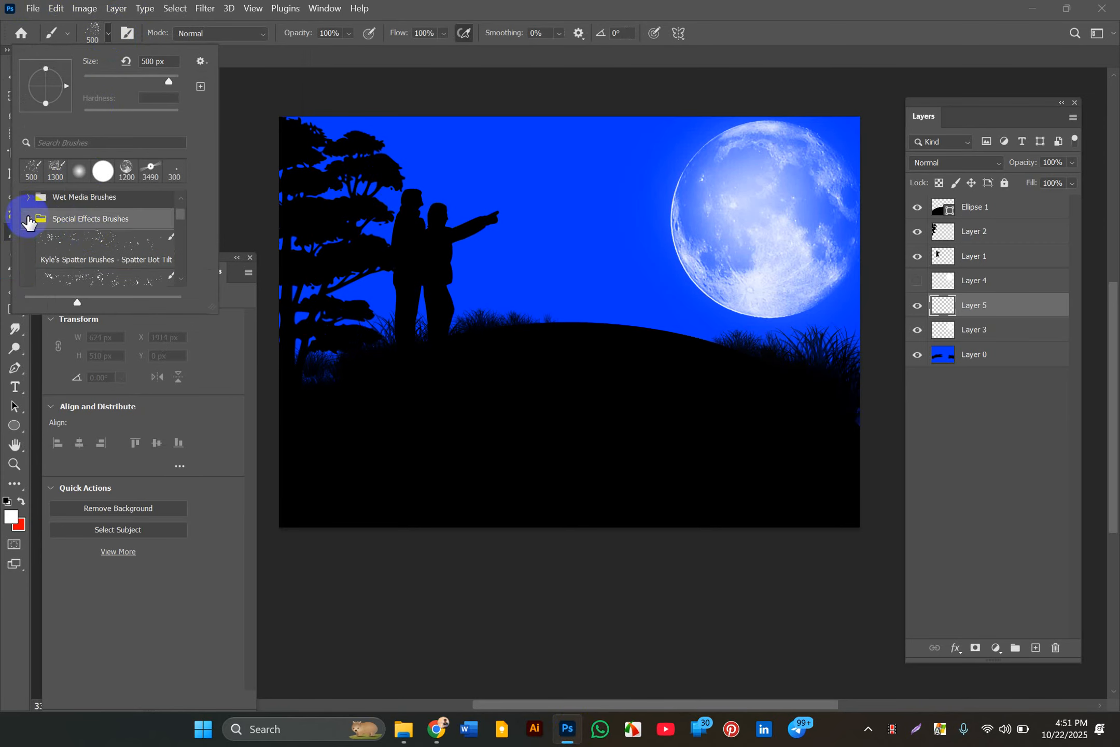
{"action": "left_click", "coordinate": [30, 219]}
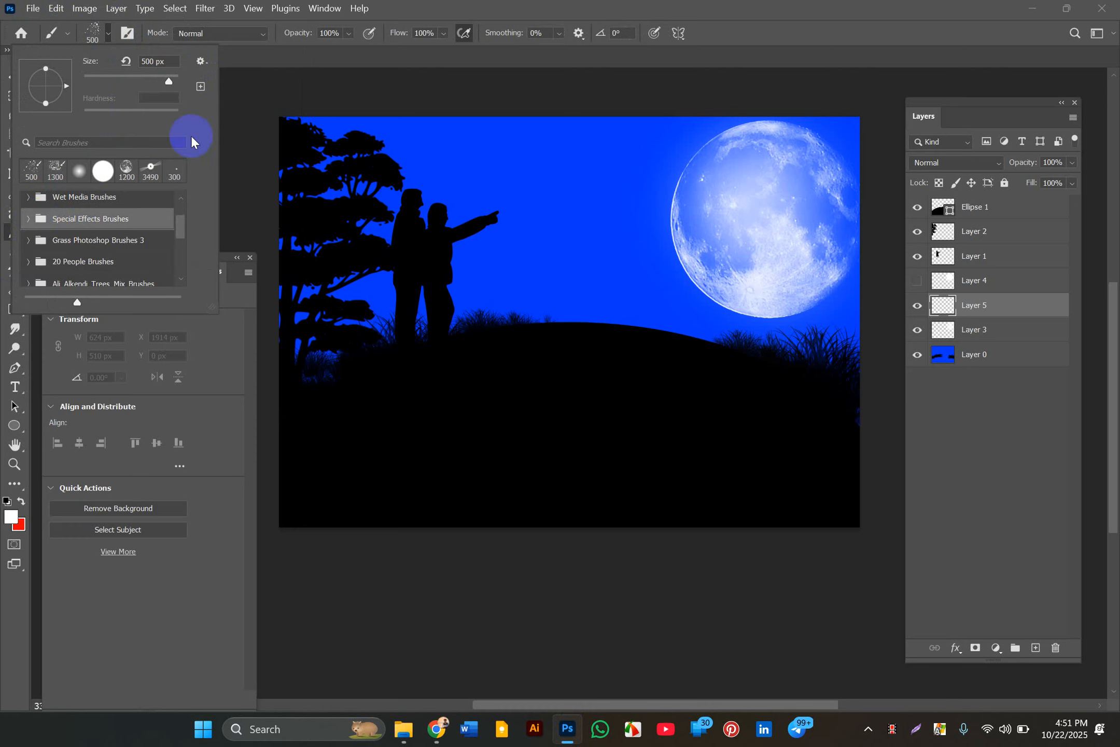
- Import the Star Sparkler Photoshop Brushes 4 ABR file from its extracted folder in Downloads
{"action": "left_click", "coordinate": [203, 61]}
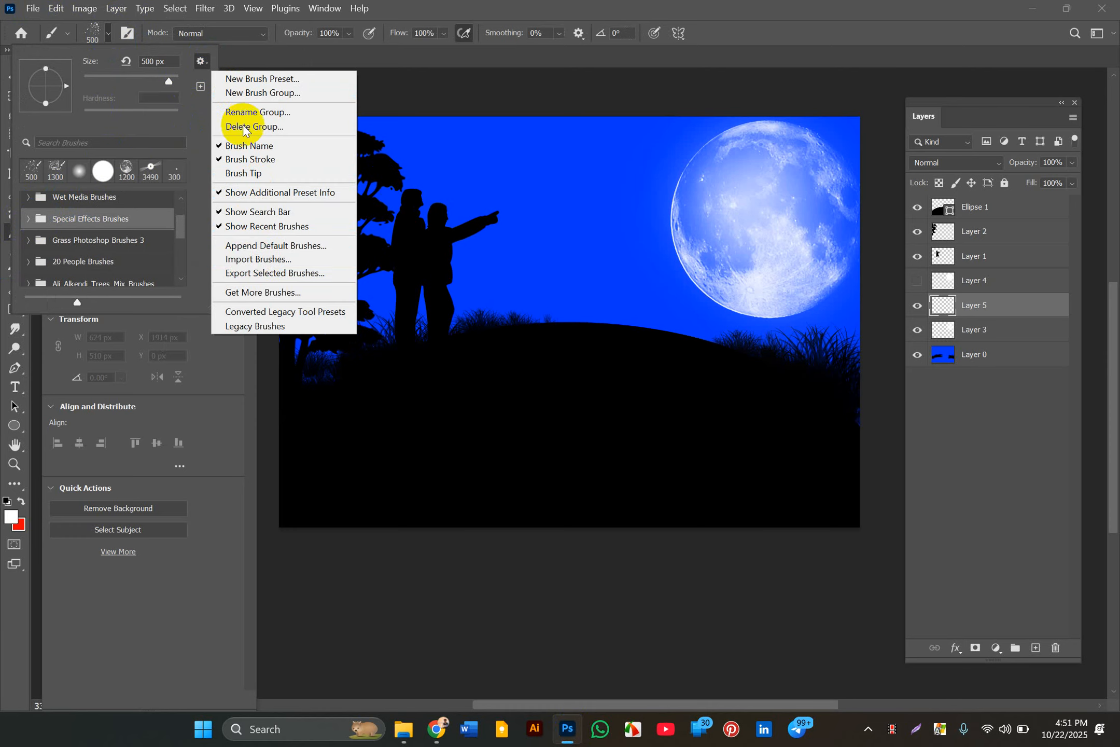
{"action": "left_click", "coordinate": [252, 259]}
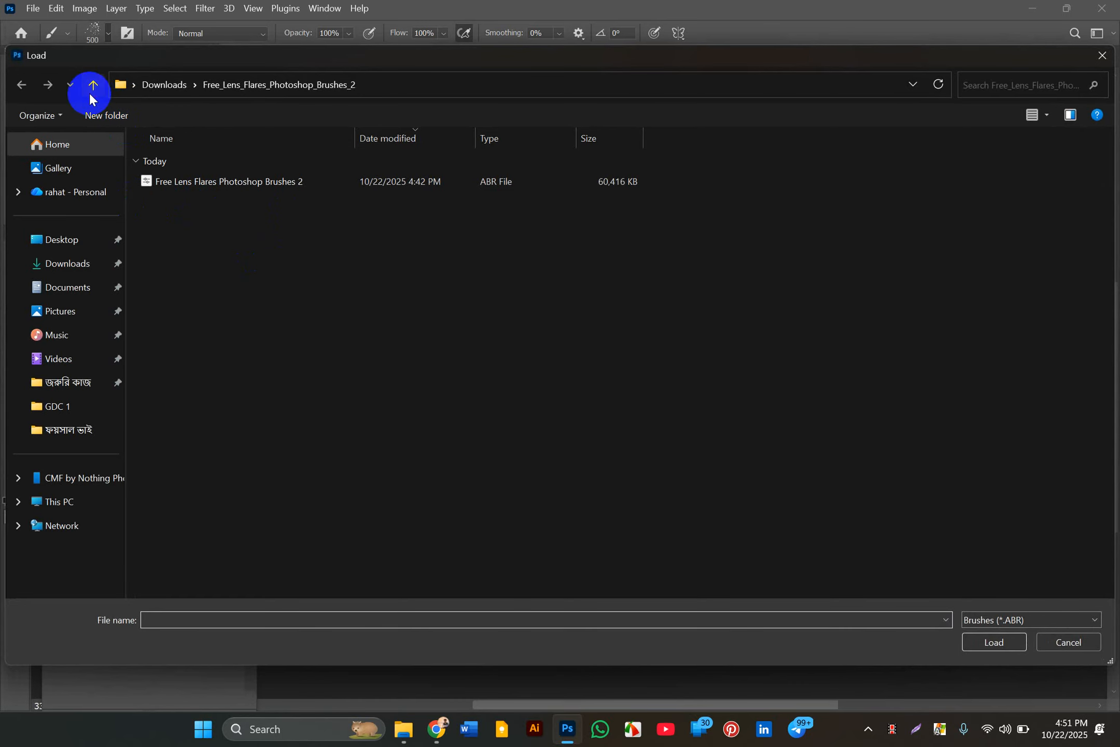
{"action": "left_click", "coordinate": [91, 88]}
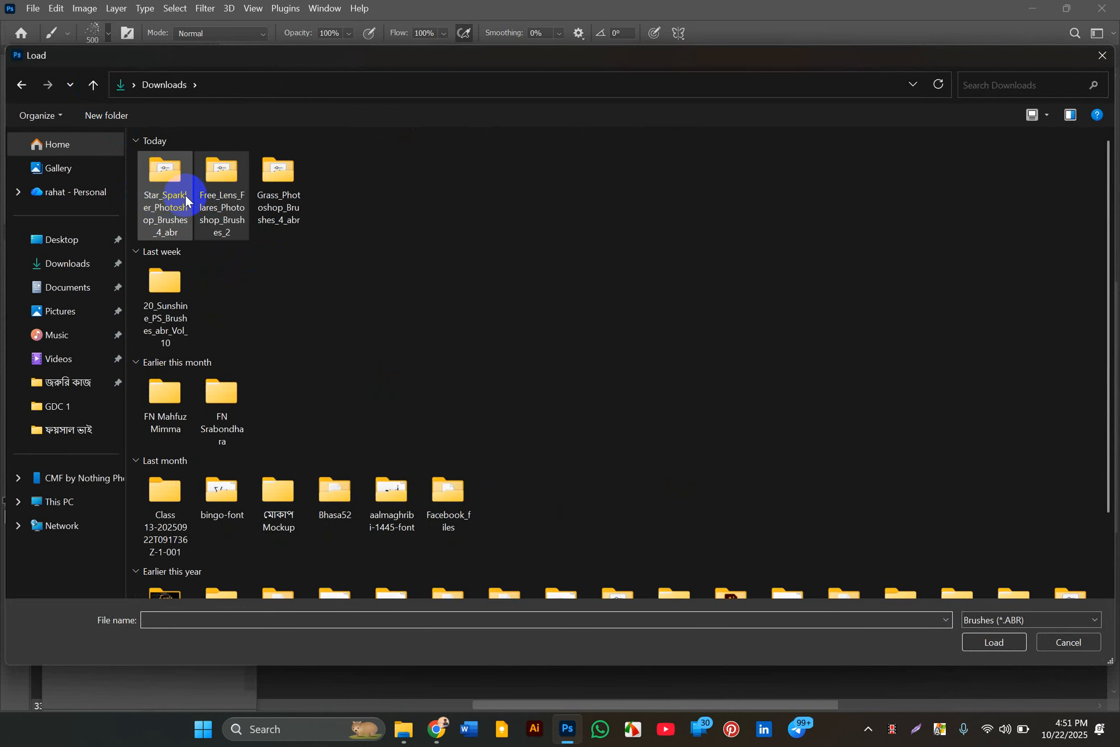
{"action": "double_click", "coordinate": [184, 196]}
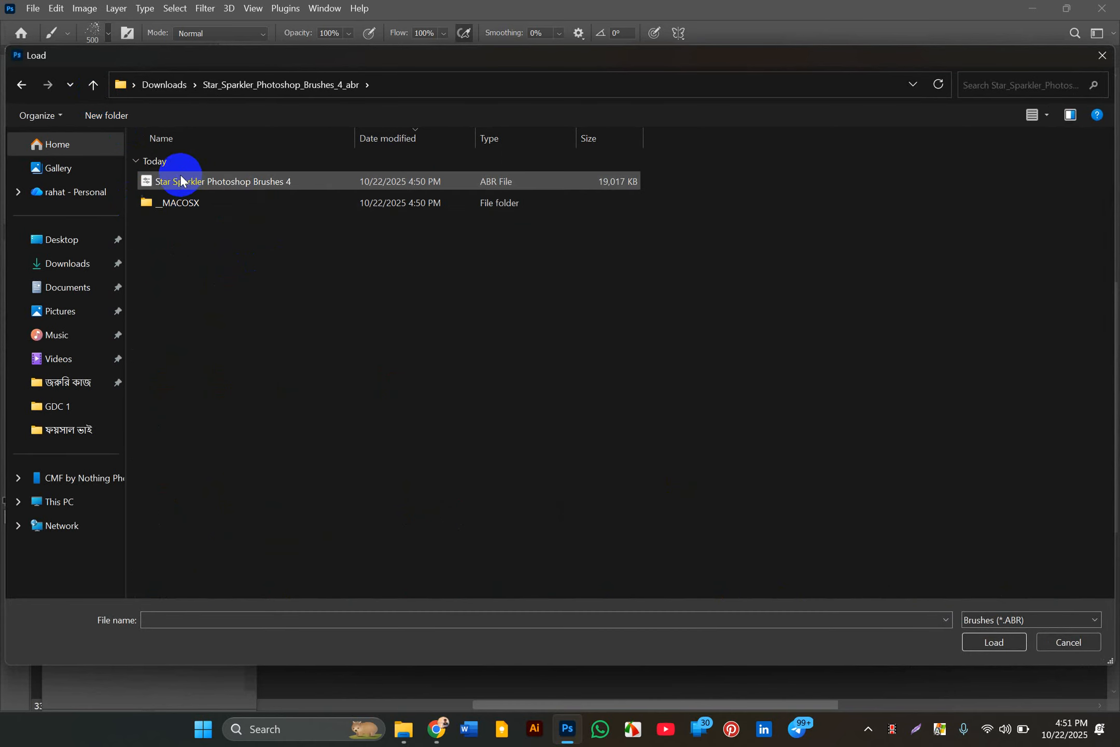
{"action": "double_click", "coordinate": [181, 179]}
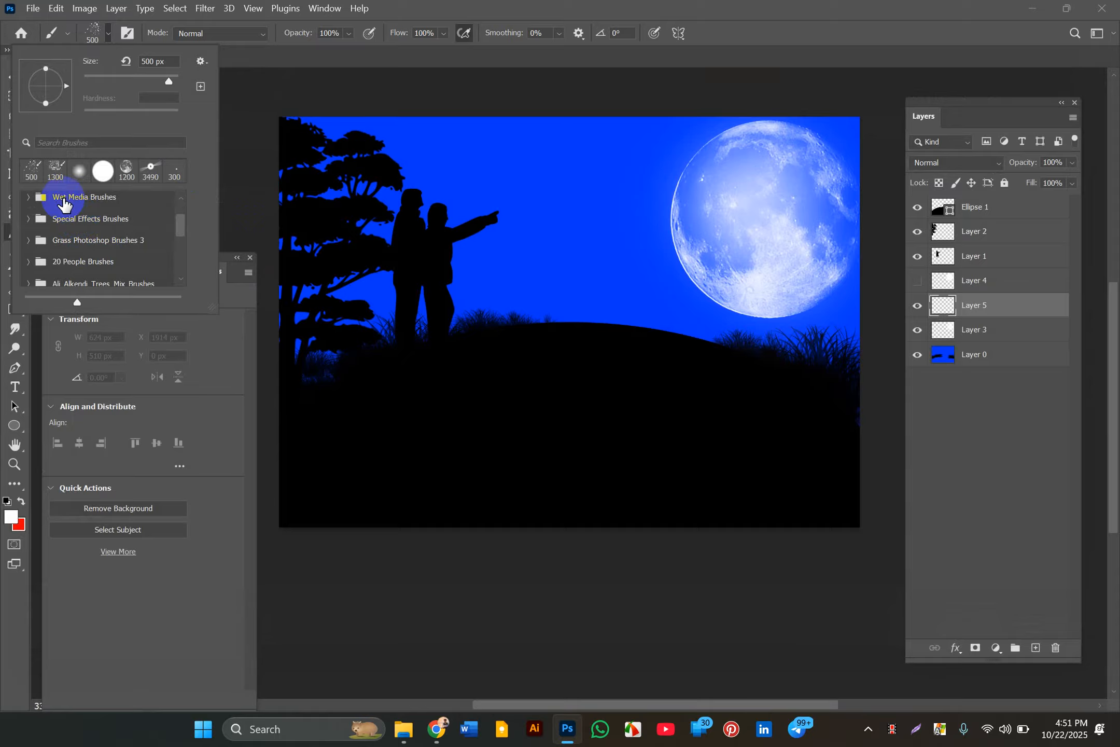
- Expand the Star Sparkler Photoshop Brushes 4 group and choose its 2500 px brush 1
{"action": "scroll", "coordinate": [130, 250], "scroll_direction": "down", "scroll_amount": 5}
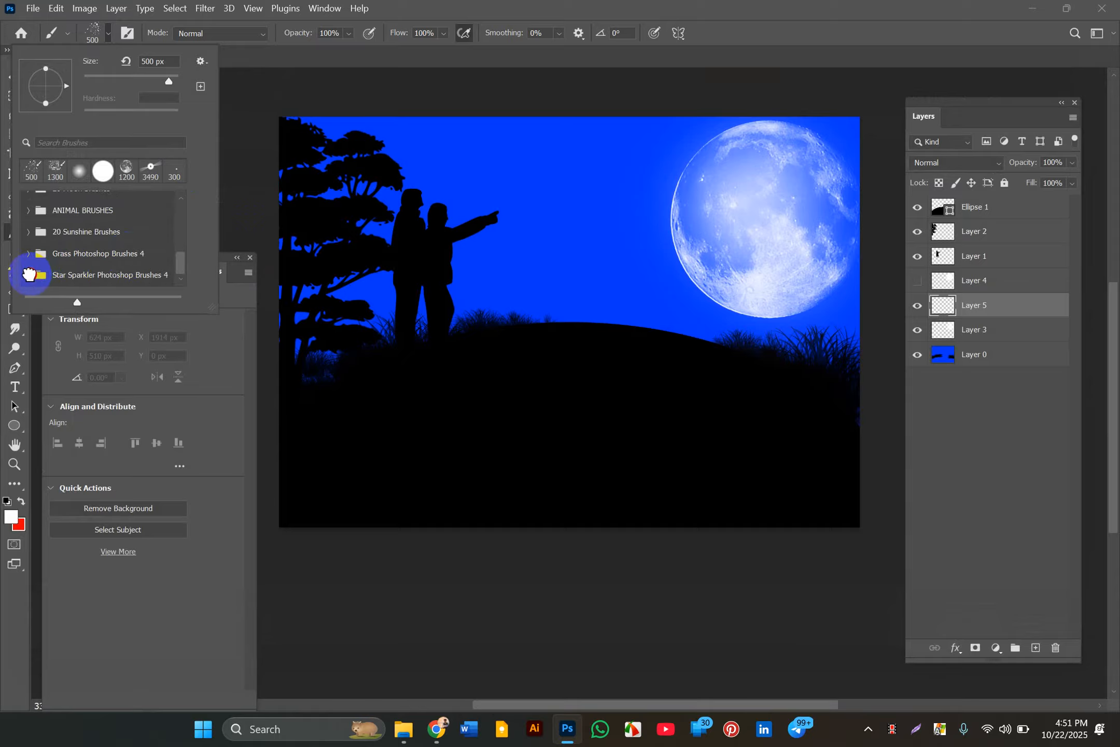
{"action": "left_click", "coordinate": [29, 274]}
{"action": "left_click", "coordinate": [103, 253]}
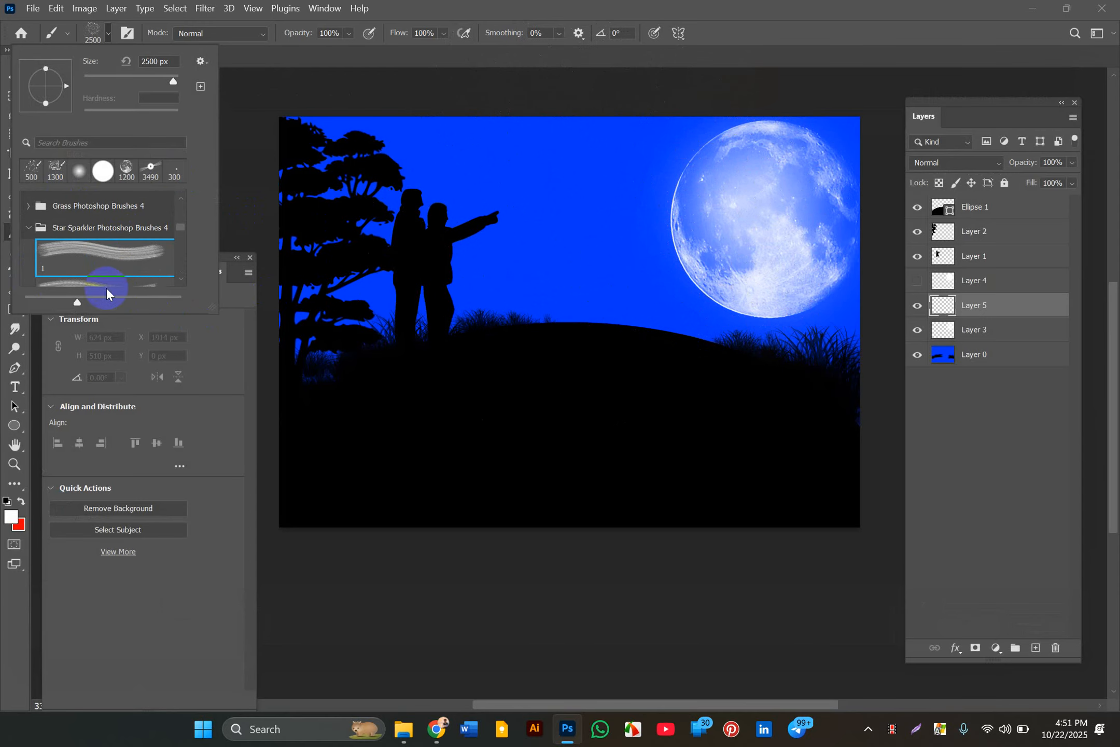
- Try brushes 2 to 4 of the Star Sparkler Photoshop Brushes 4 group over the sky and choose brush 5
{"action": "scroll", "coordinate": [106, 280], "scroll_direction": "down", "scroll_amount": 1}
{"action": "left_click", "coordinate": [121, 252]}
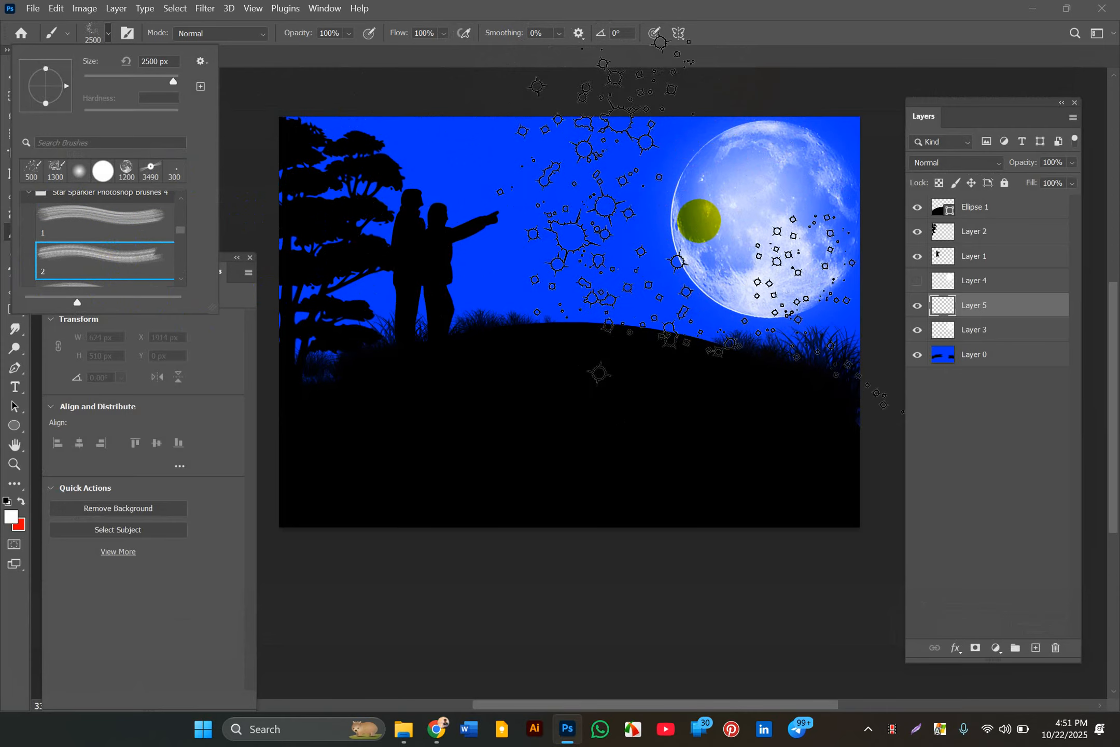
{"action": "scroll", "coordinate": [125, 264], "scroll_direction": "down", "scroll_amount": 1}
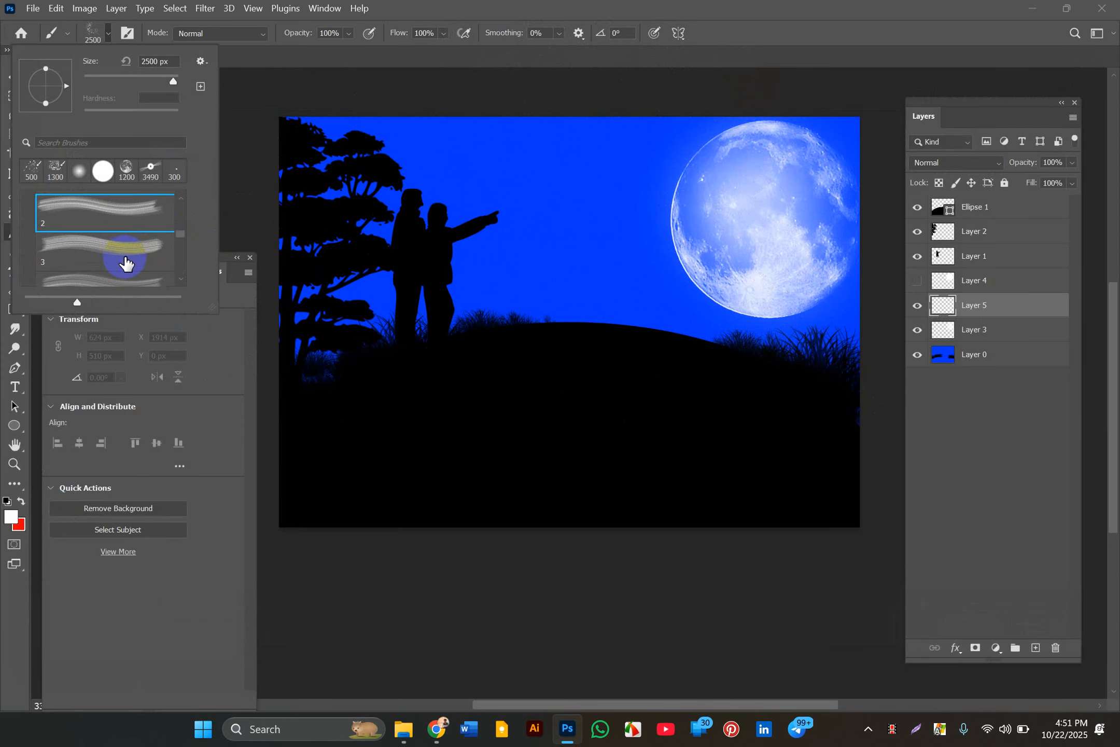
{"action": "left_click", "coordinate": [119, 251]}
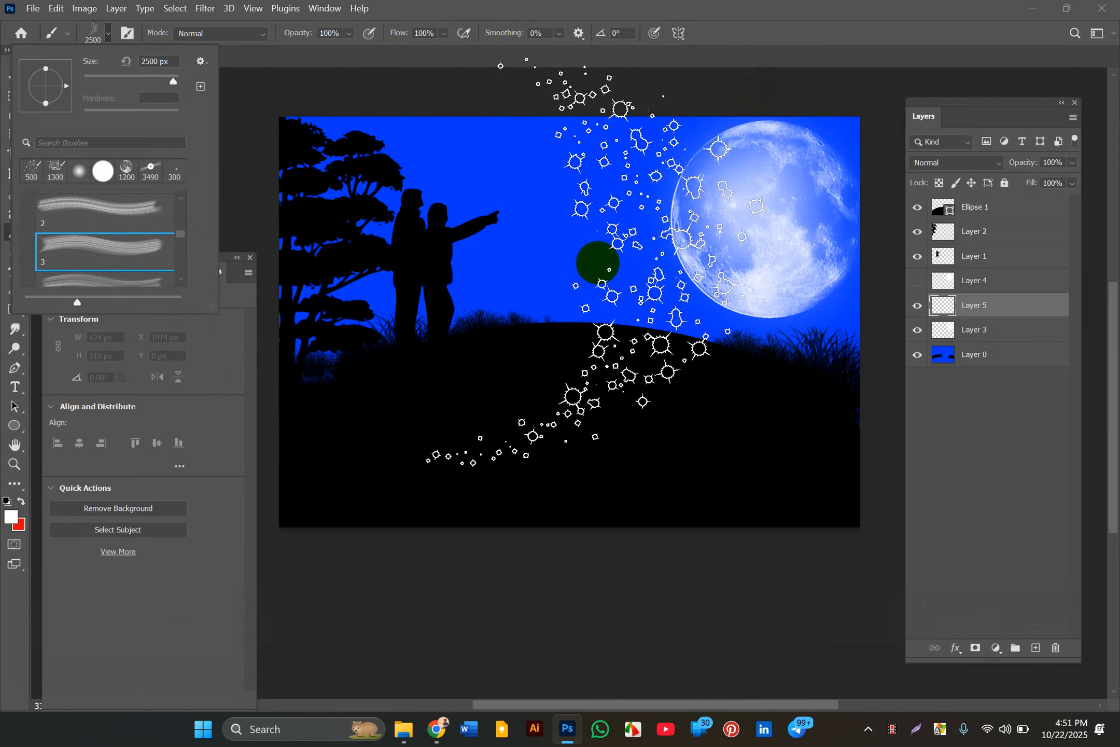
{"action": "scroll", "coordinate": [120, 223], "scroll_direction": "down", "scroll_amount": 1}
{"action": "left_click", "coordinate": [116, 238]}
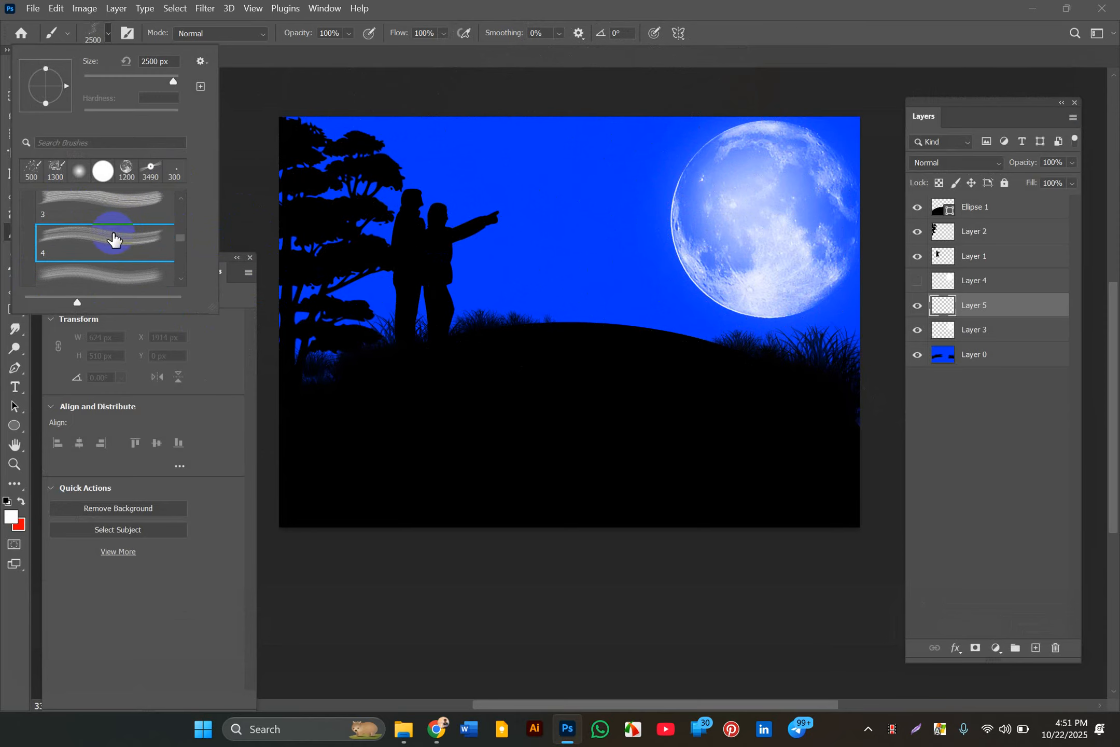
{"action": "scroll", "coordinate": [95, 249], "scroll_direction": "down", "scroll_amount": 1}
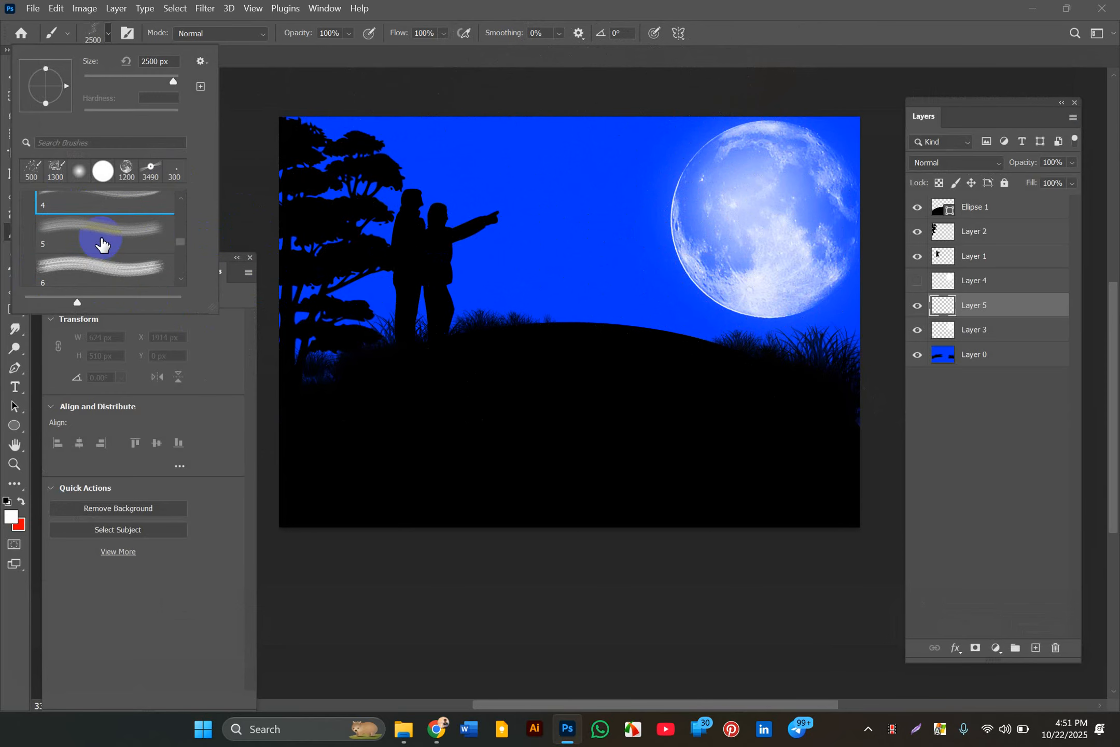
{"action": "left_click", "coordinate": [100, 237]}
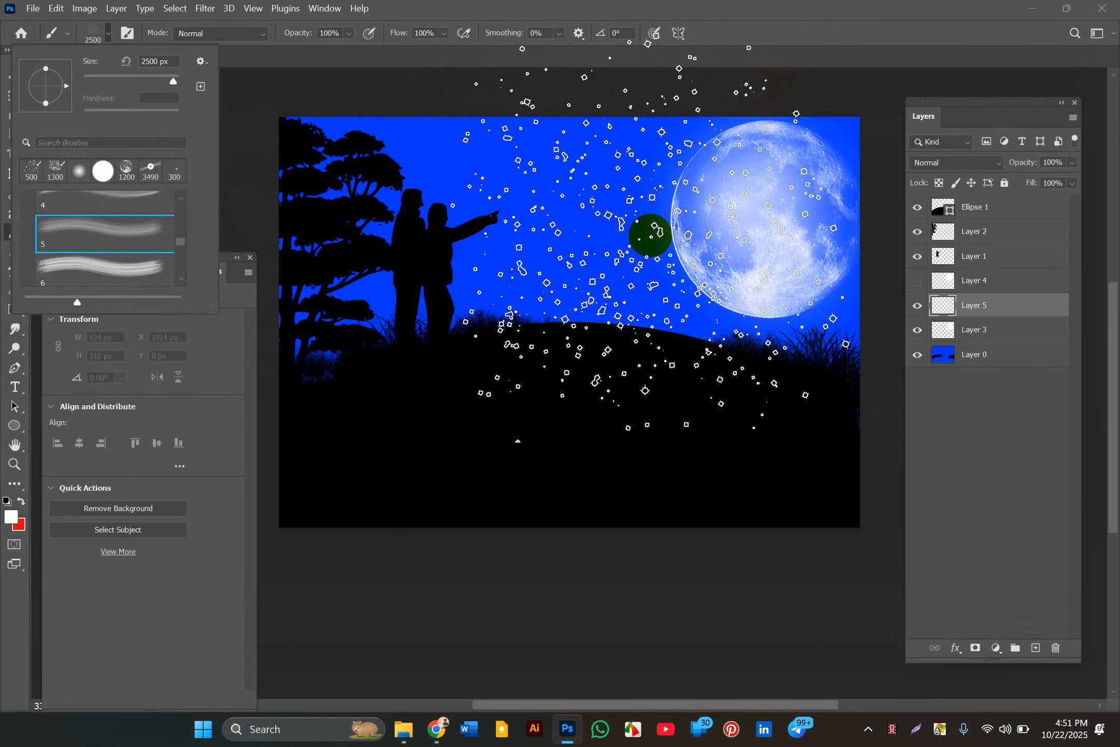
- Close the brush presets with Layer 5 as the target and set the sparkler brush size to 1000 px
{"action": "left_click", "coordinate": [969, 307]}
{"action": "key", "text": "bracketleft"}
{"action": "key", "text": "bracketleft"}
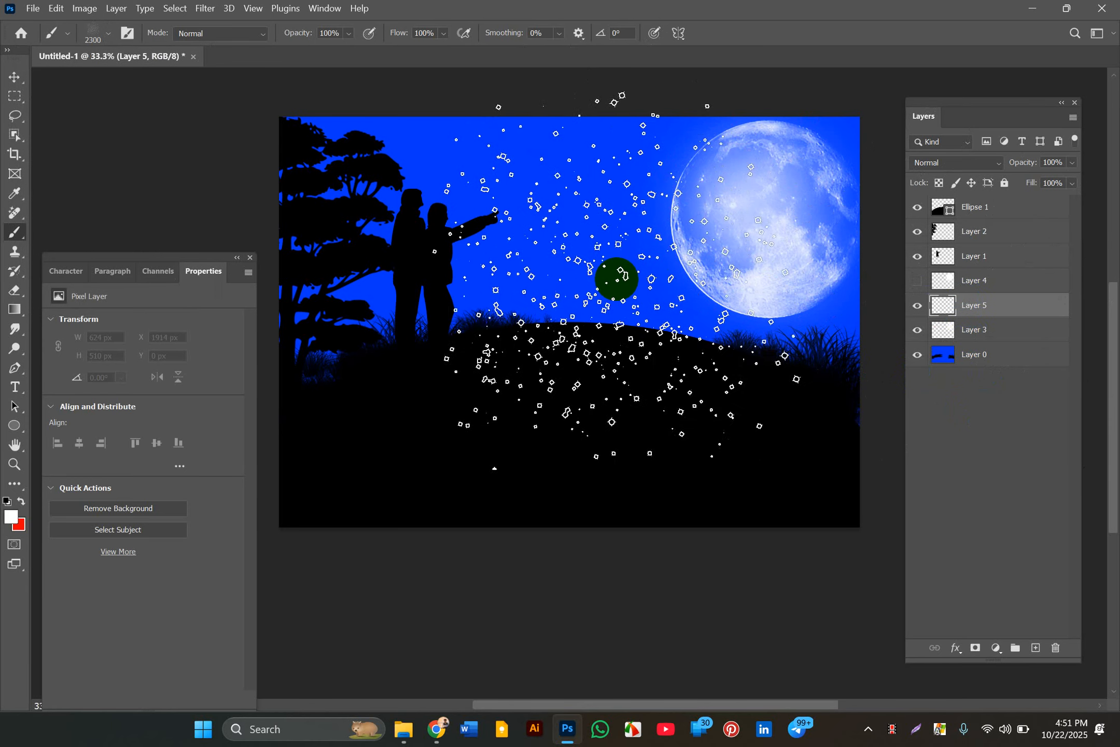
{"action": "key", "text": "bracketleft"}
{"action": "key", "text": "bracketleft"}
{"action": "key", "text": "bracketleft"}
{"action": "key", "text": "bracketleft"}
{"action": "key", "text": "bracketleft"}
{"action": "key", "text": "bracketleft"}
{"action": "key", "text": "bracketleft"}
{"action": "key", "text": "bracketleft"}
{"action": "key", "text": "bracketleft"}
{"action": "key", "text": "bracketleft"}
{"action": "key", "text": "bracketleft"}
{"action": "key", "text": "bracketleft"}
{"action": "key", "text": "bracketleft"}
{"action": "key", "text": "bracketleft"}
{"action": "key", "text": "bracketleft"}
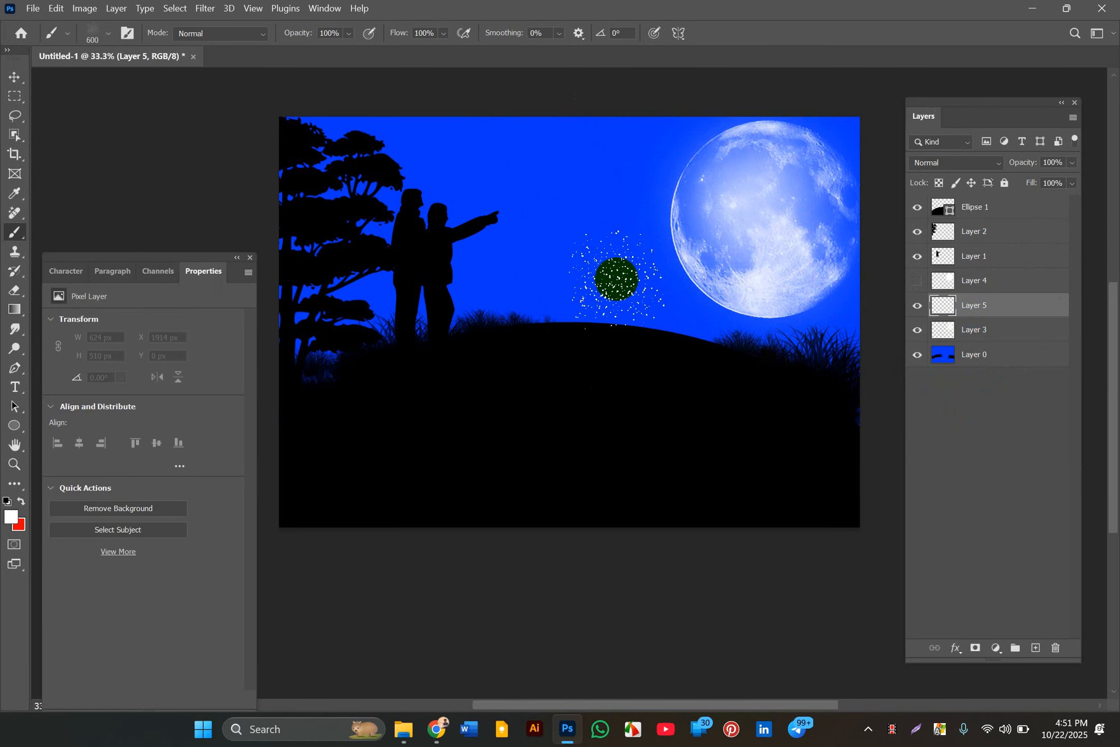
{"action": "key", "text": "bracketright"}
{"action": "key", "text": "bracketright"}
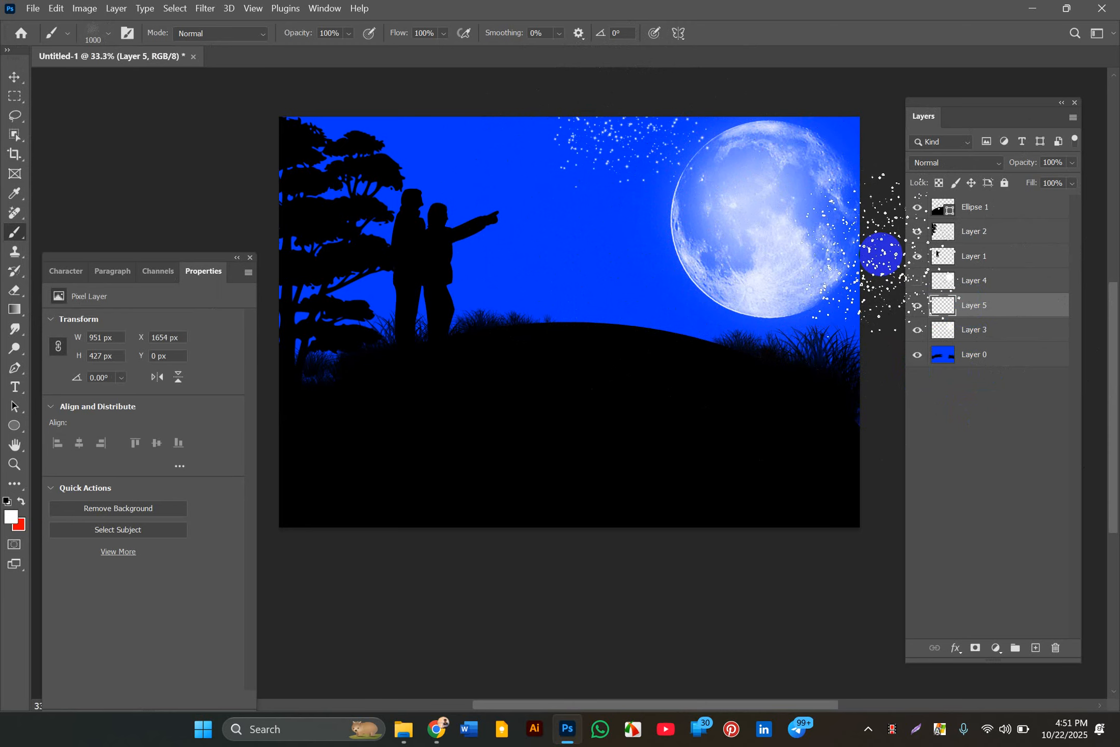
- Paint white sparkler stars on Layer 5 along the sky's upper and right edges, switch to the Move tool and deselect the layer
{"action": "left_click_drag", "start_coordinate": [858, 200], "coordinate": [875, 188]}
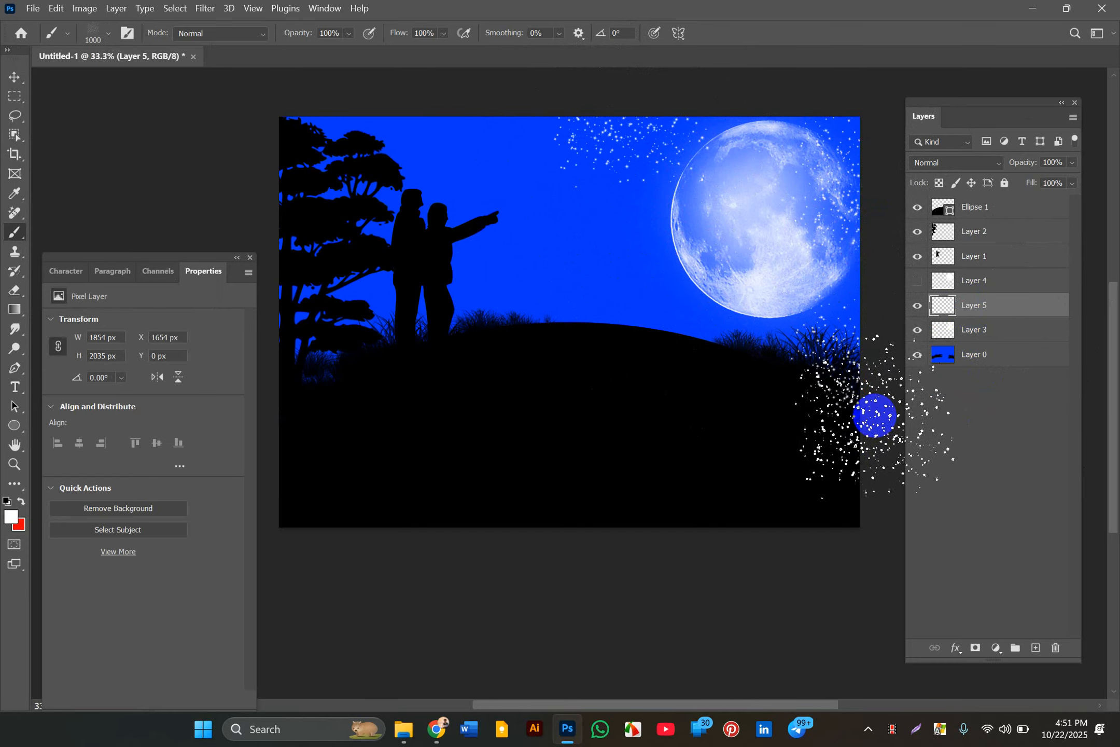
{"action": "left_click", "coordinate": [2, 107]}
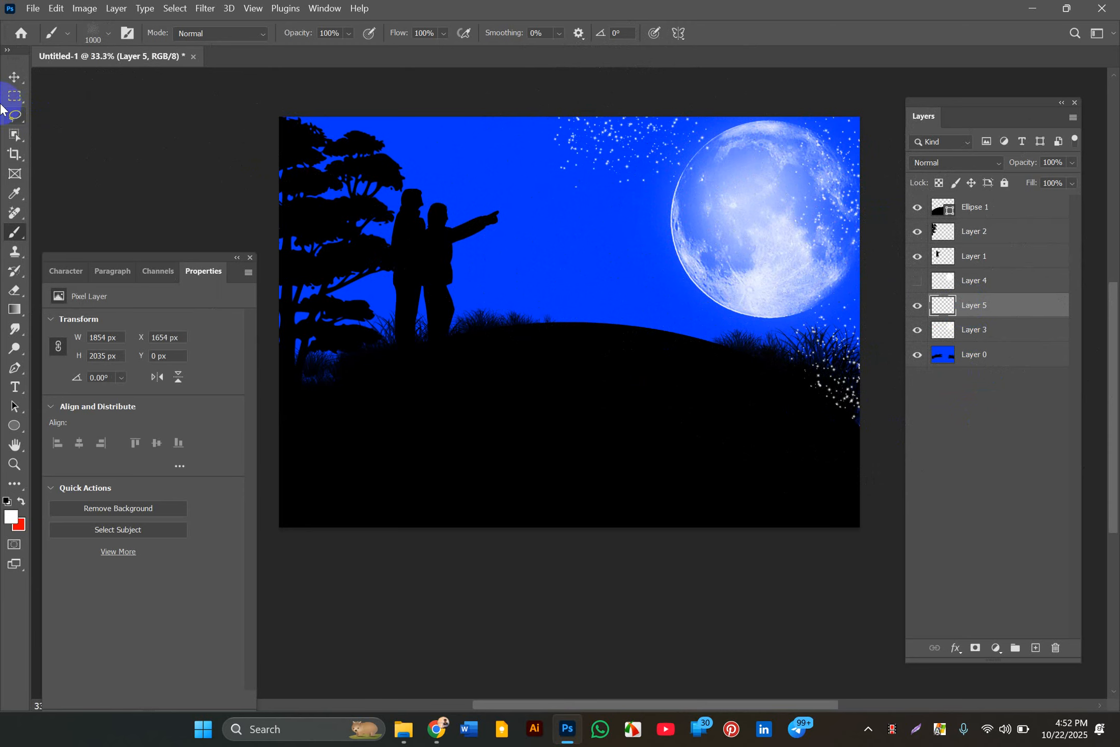
{"action": "left_click", "coordinate": [12, 79]}
{"action": "left_click", "coordinate": [94, 127]}
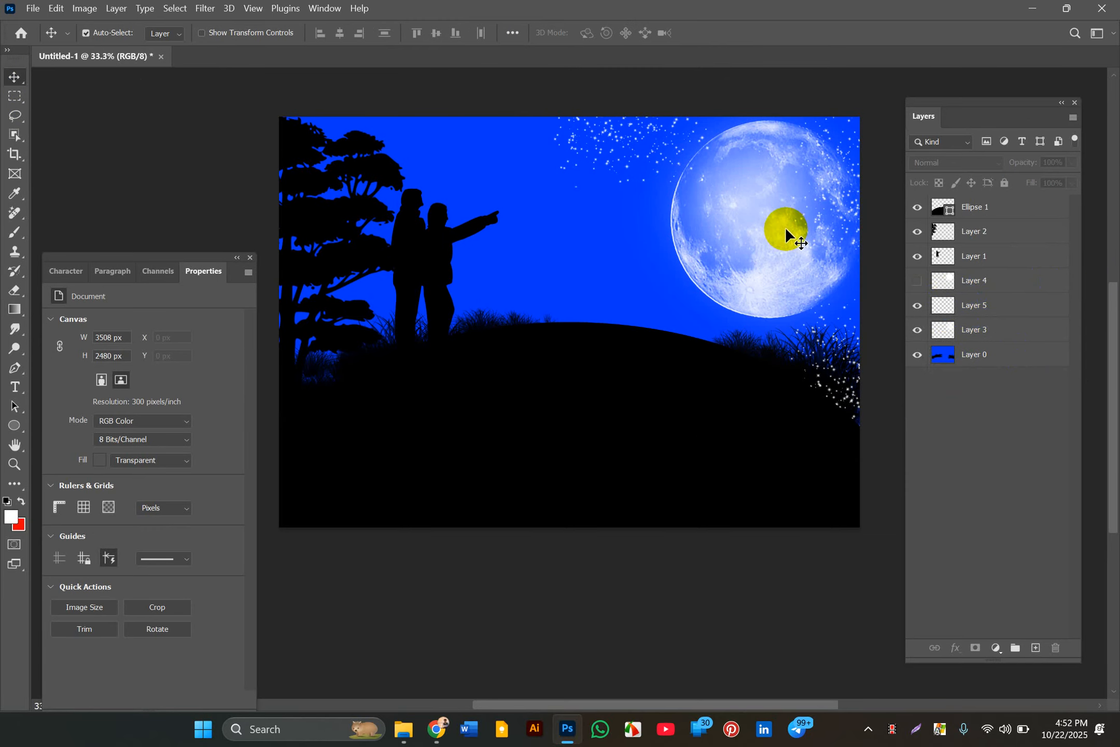
- Compare the scene with Layer 5 hidden and shown, reselect Layer 5 and open its opacity setting
{"action": "left_click", "coordinate": [918, 306]}
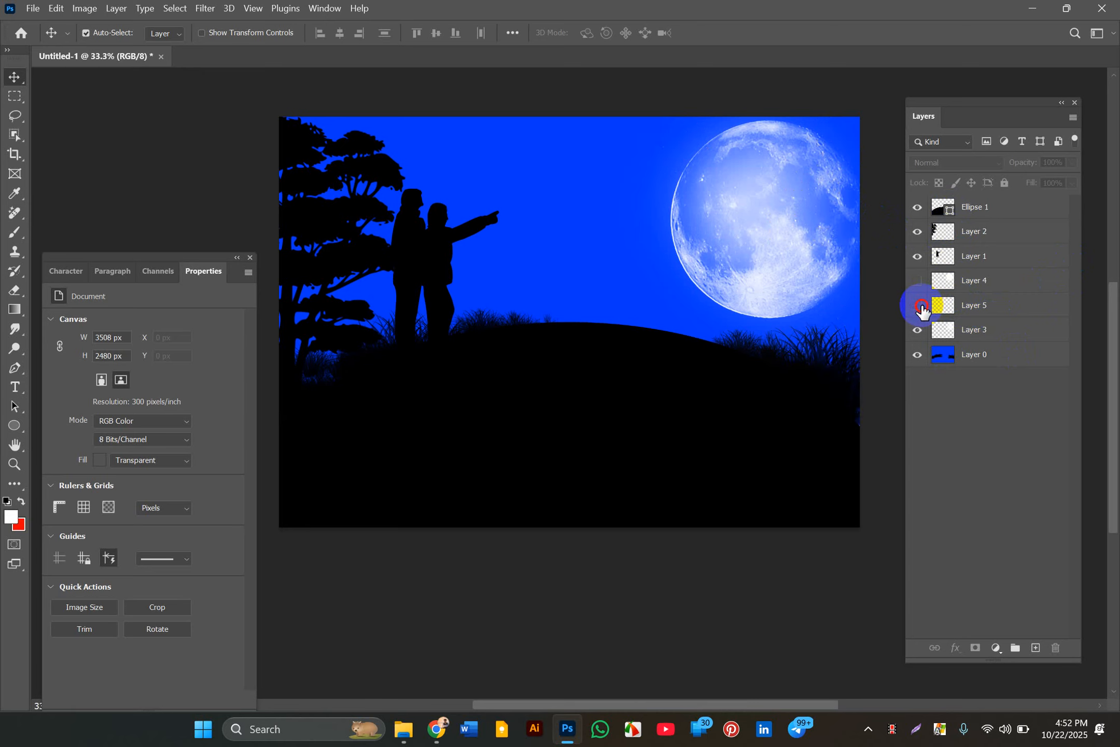
{"action": "left_click", "coordinate": [919, 305]}
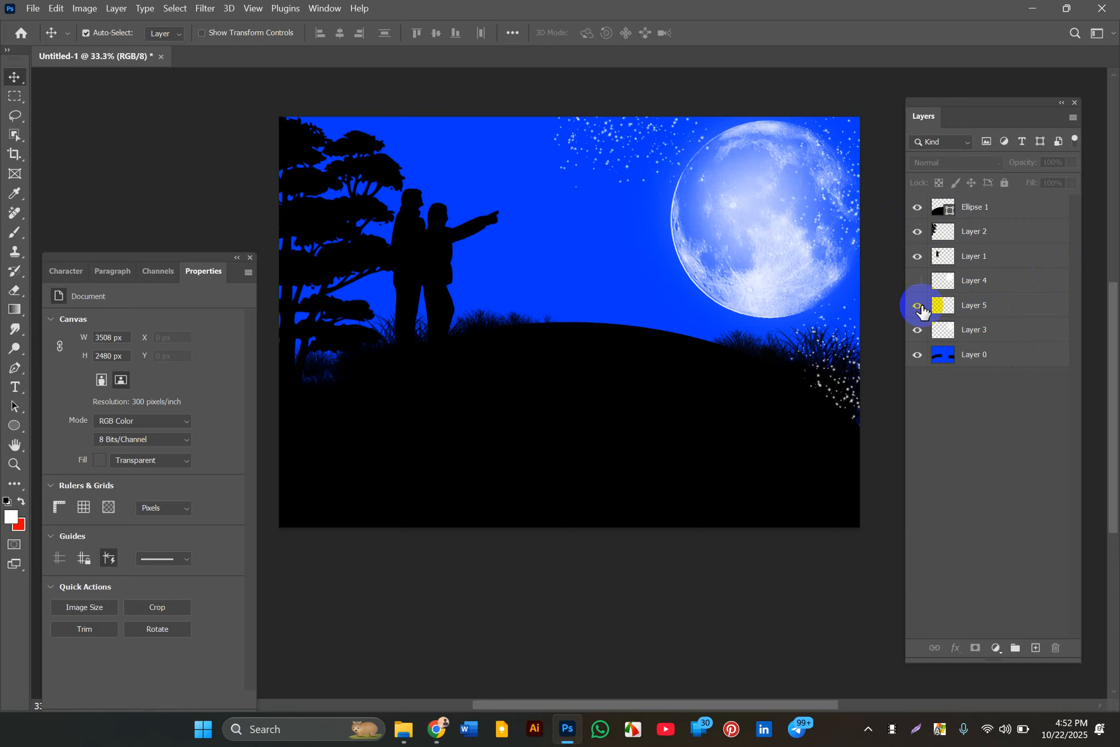
{"action": "left_click", "coordinate": [969, 311]}
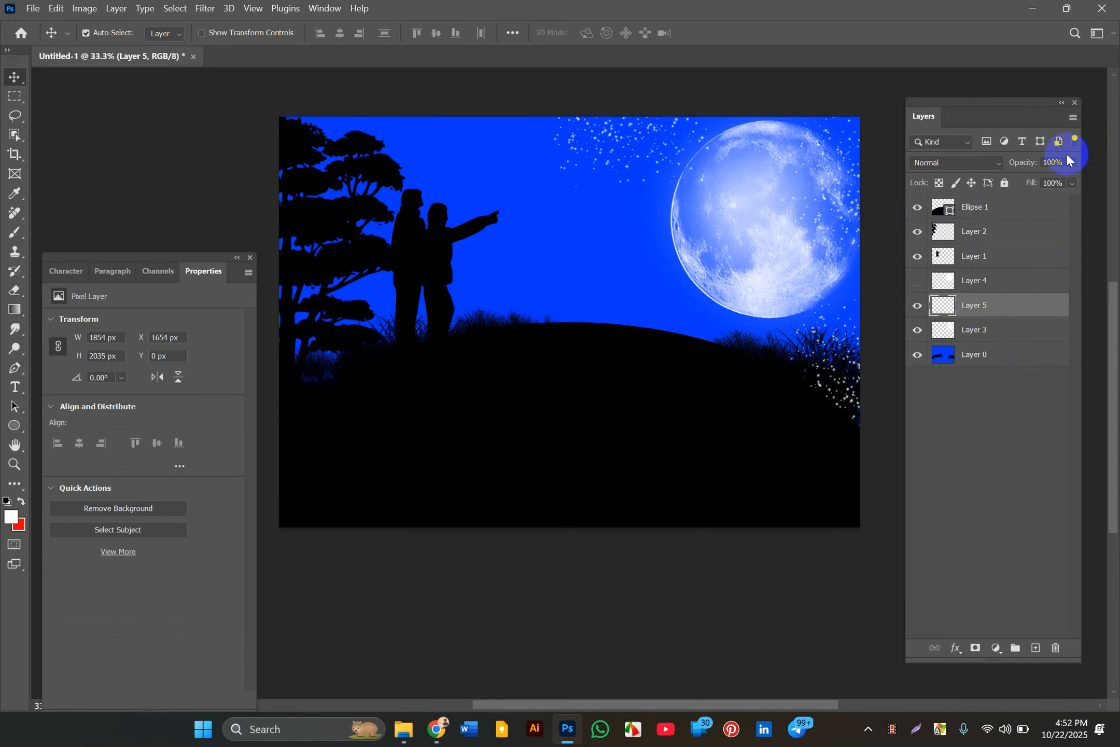
{"action": "left_click_drag", "start_coordinate": [1071, 161], "coordinate": [1112, 182]}
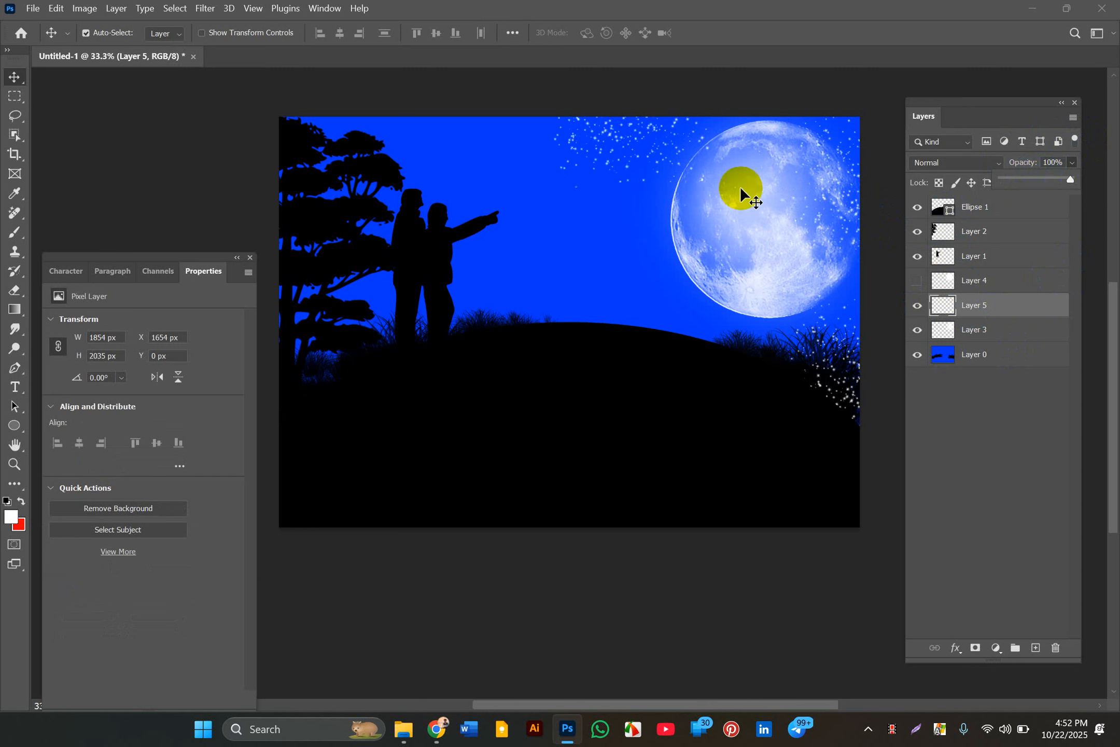
- Select the moon's Layer 3 and move it above Ellipse 1 at the top of the layer stack
{"action": "left_click", "coordinate": [707, 232]}
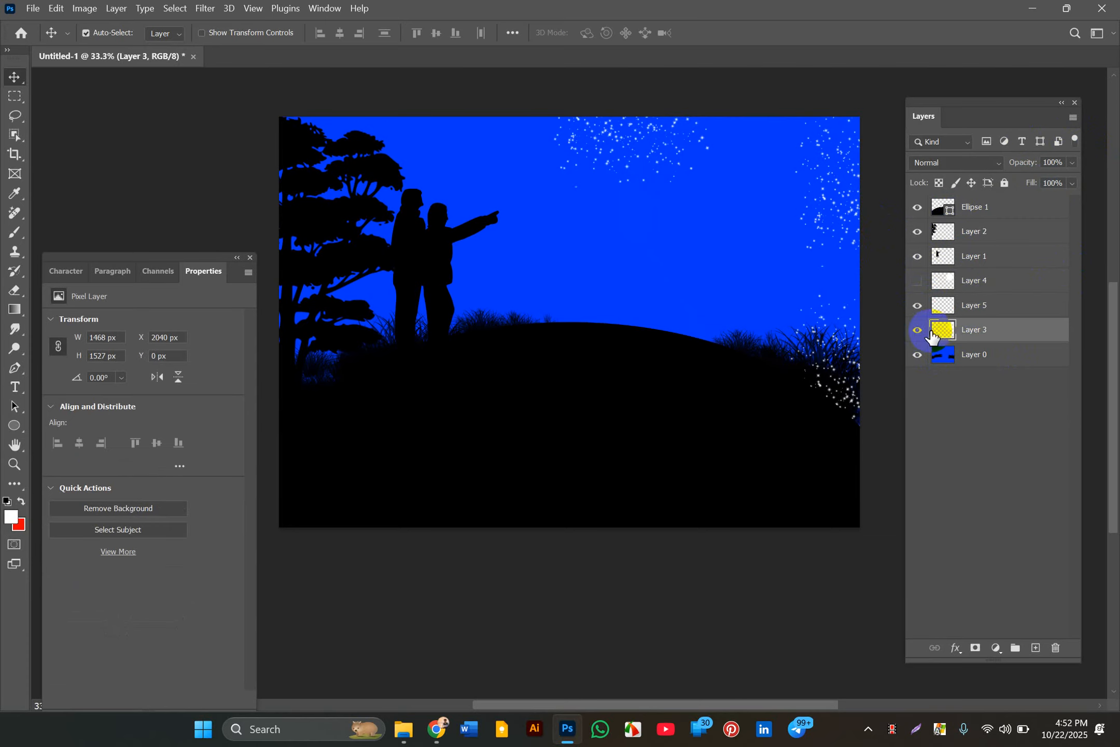
{"action": "left_click_drag", "start_coordinate": [958, 309], "coordinate": [957, 207]}
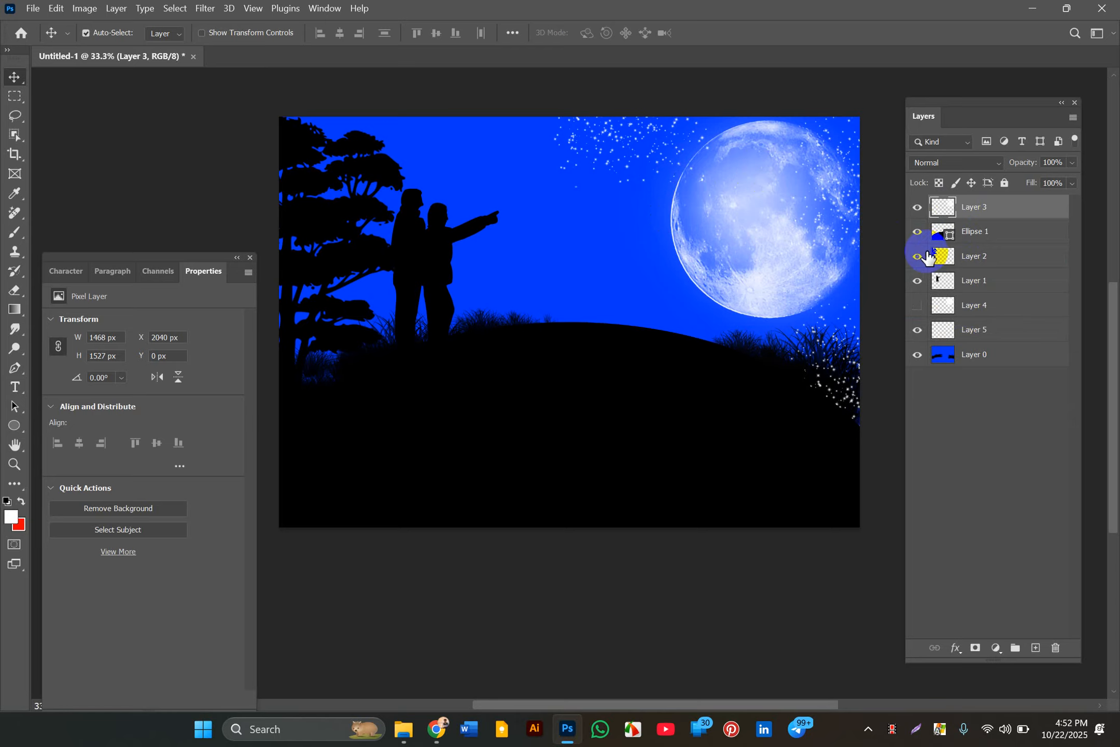
- Reduce the opacity of the stars on Layer 5 to 41%
{"action": "left_click", "coordinate": [956, 330]}
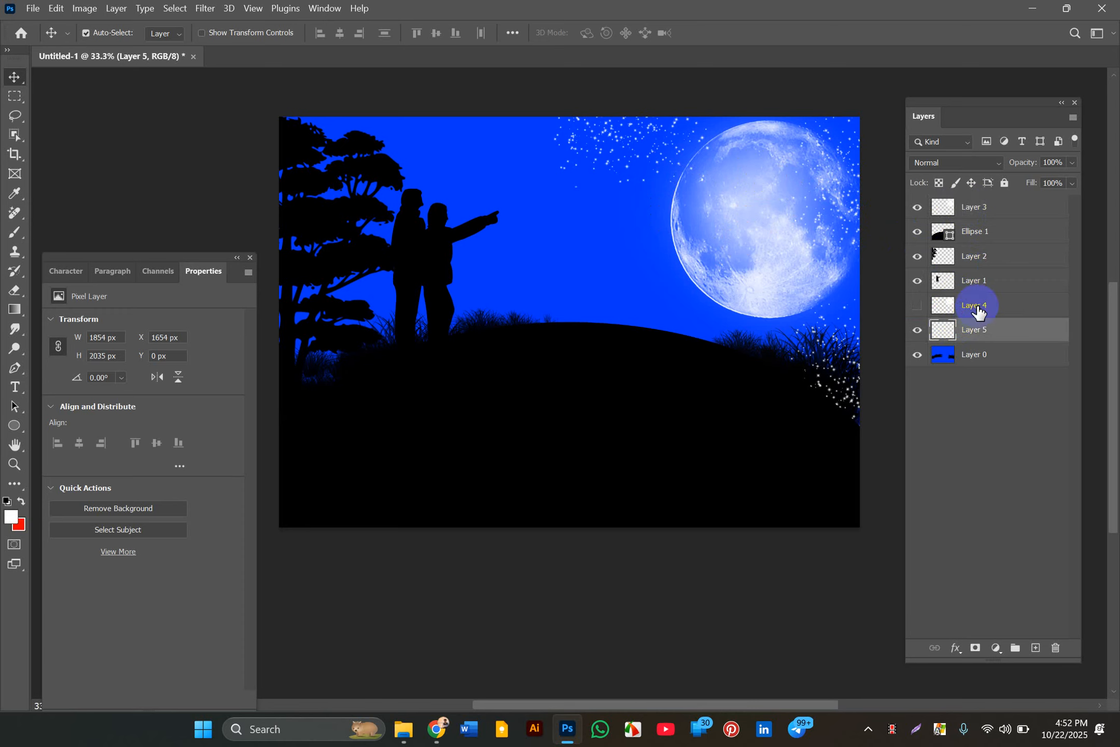
{"action": "left_click_drag", "start_coordinate": [1068, 165], "coordinate": [1099, 202]}
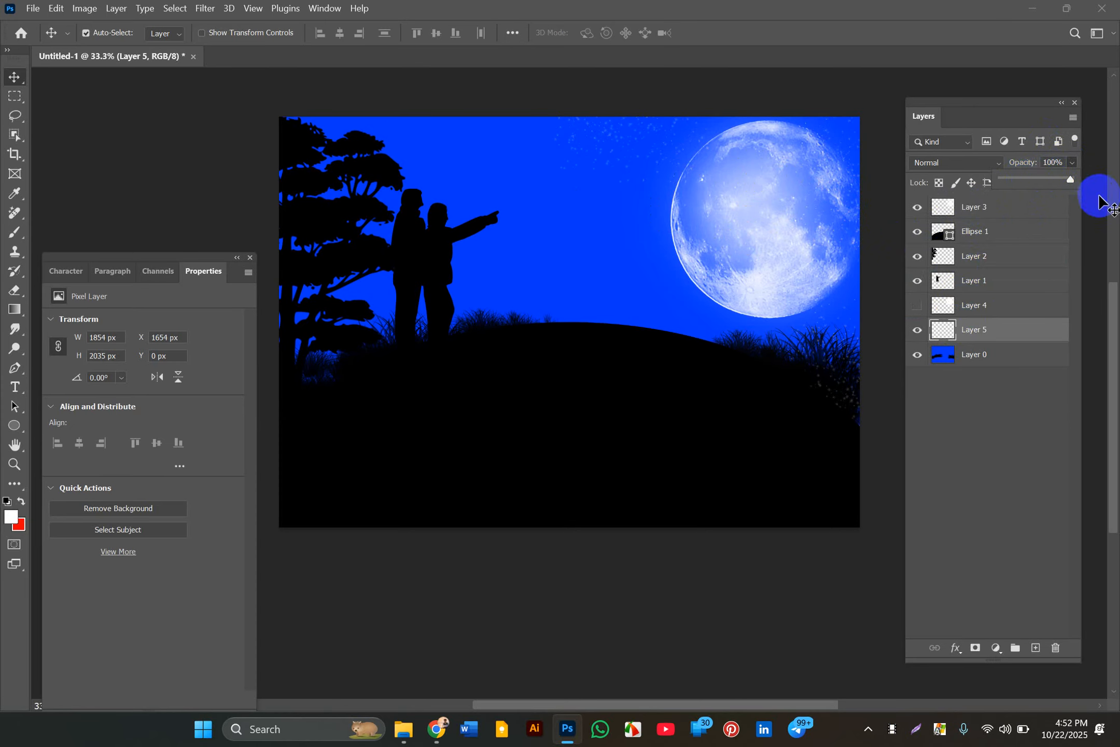
{"action": "left_click", "coordinate": [916, 331]}
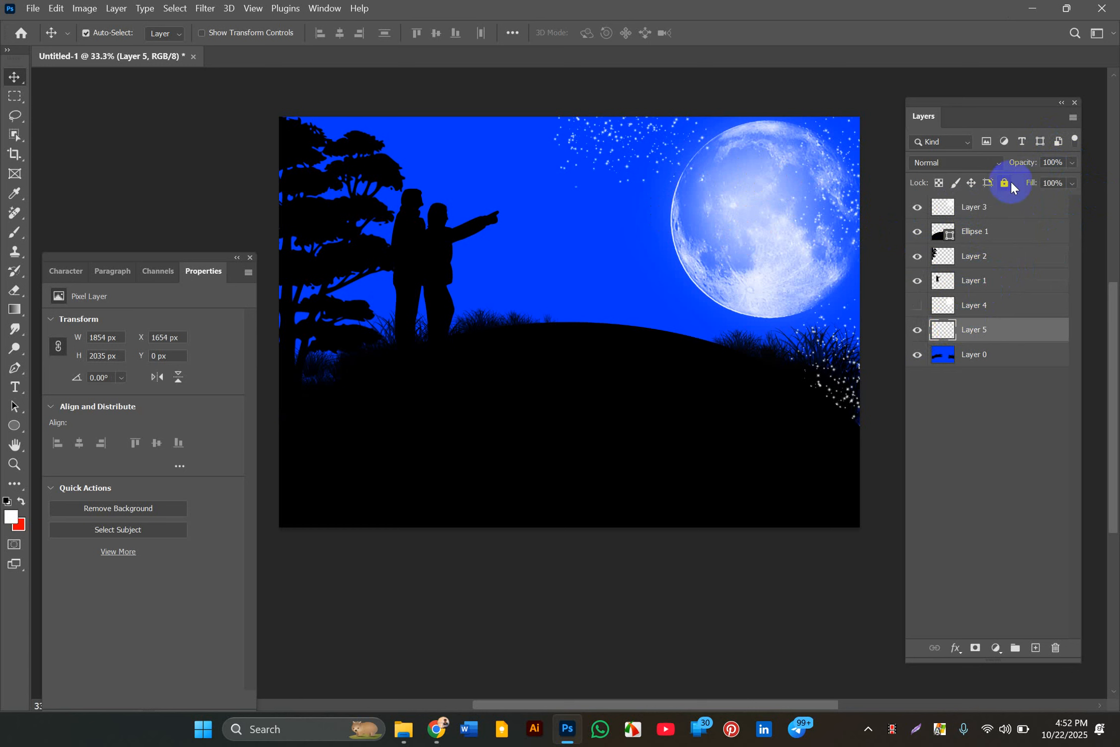
{"action": "left_click", "coordinate": [1058, 160]}
{"action": "left_click", "coordinate": [1072, 161]}
{"action": "left_click_drag", "start_coordinate": [1073, 178], "coordinate": [1026, 178]}
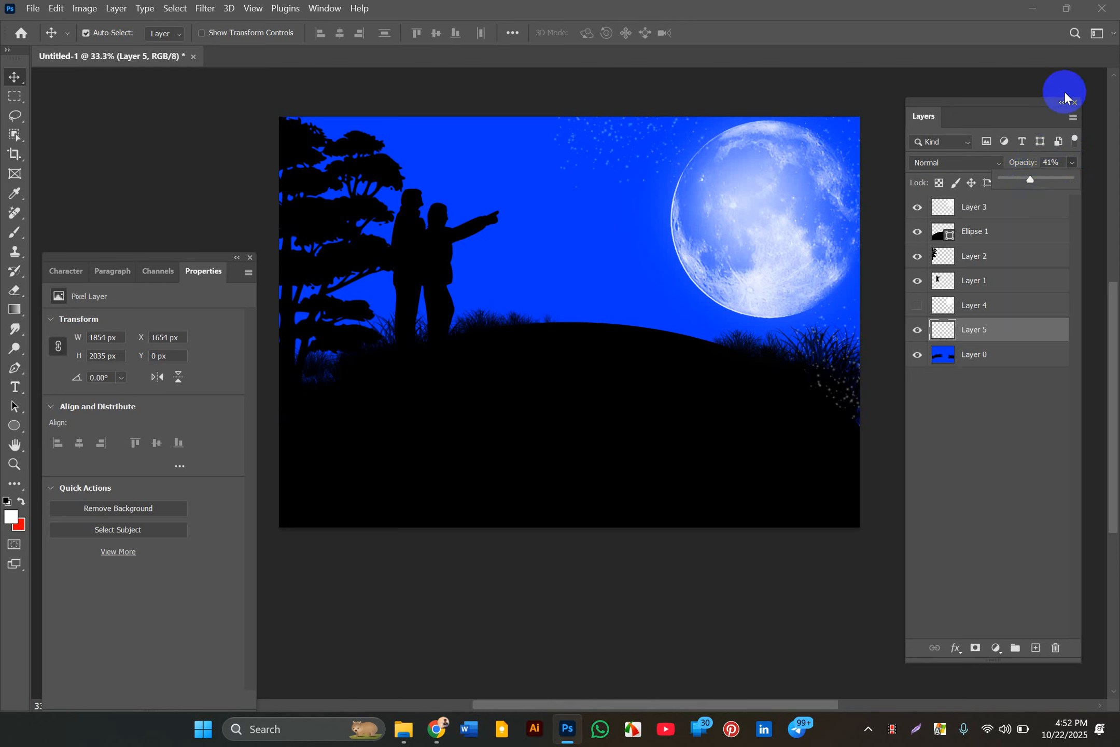
{"action": "left_click", "coordinate": [868, 456]}
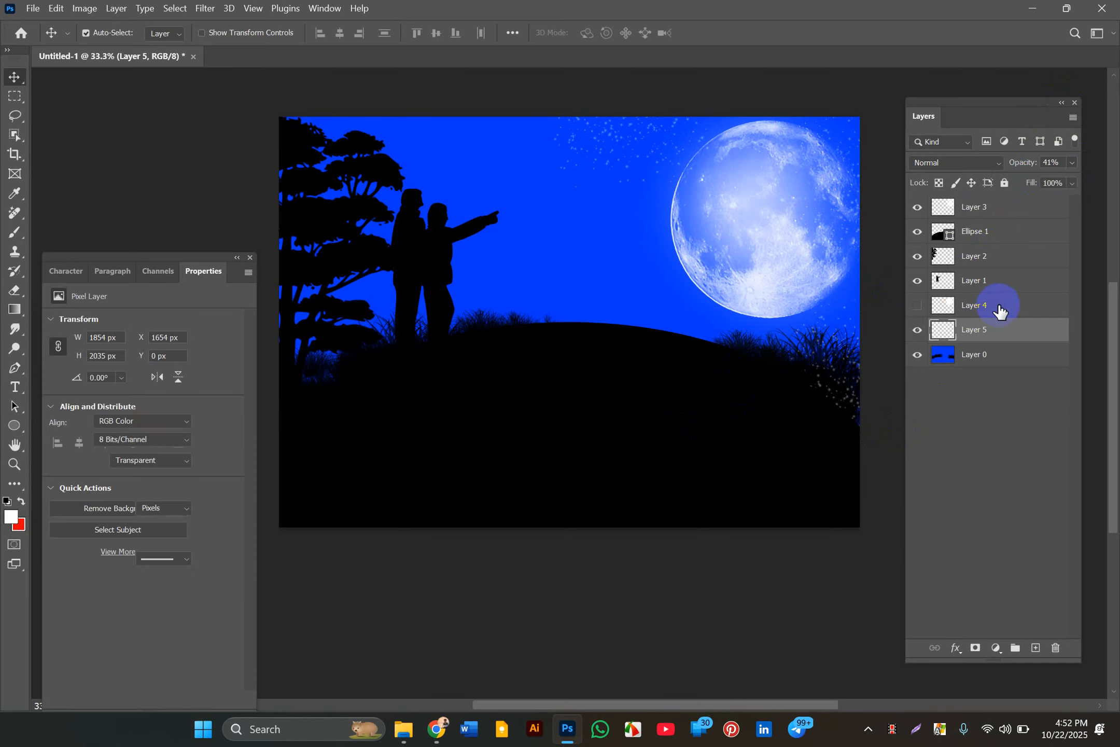
- Delete the stars over the grass at the hill's right end from Layer 5 using a rectangular selection, and deselect the layer
{"action": "left_click", "coordinate": [979, 316]}
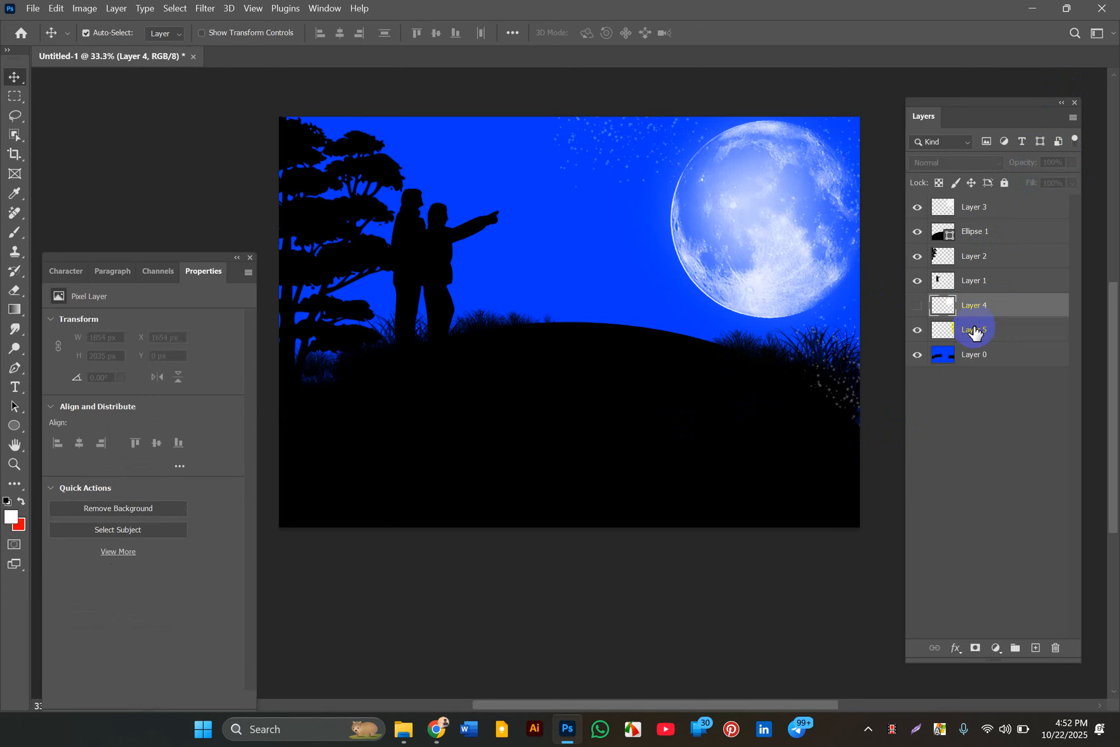
{"action": "left_click", "coordinate": [975, 332]}
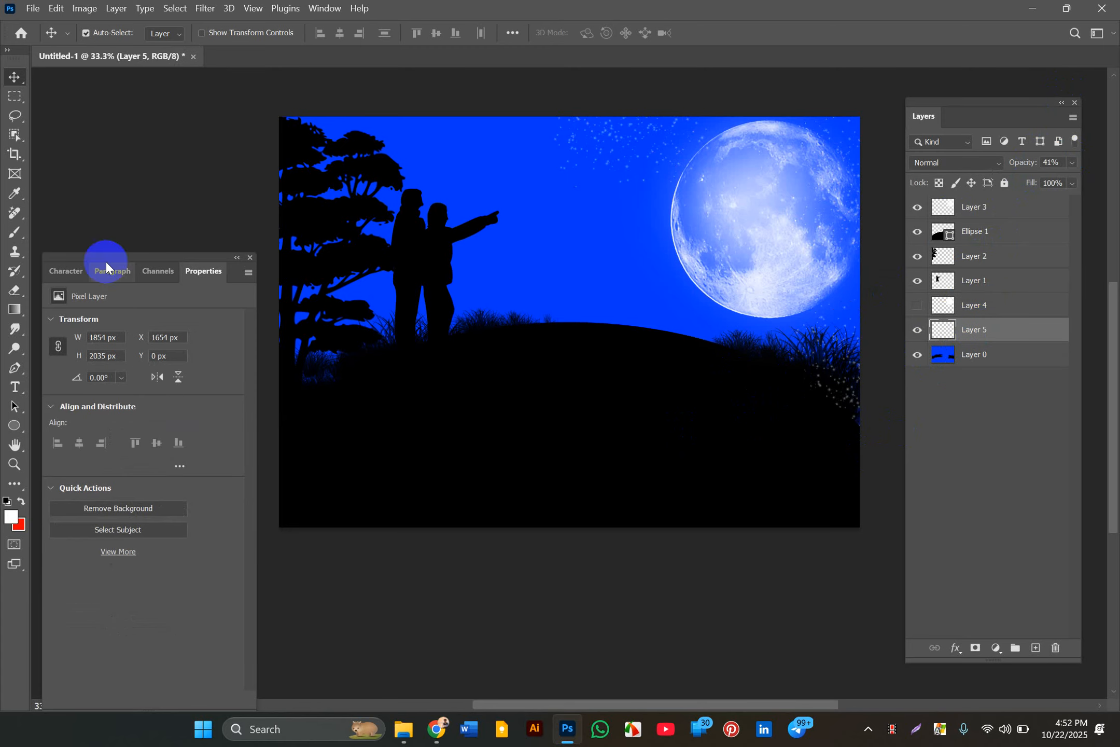
{"action": "left_click", "coordinate": [15, 98]}
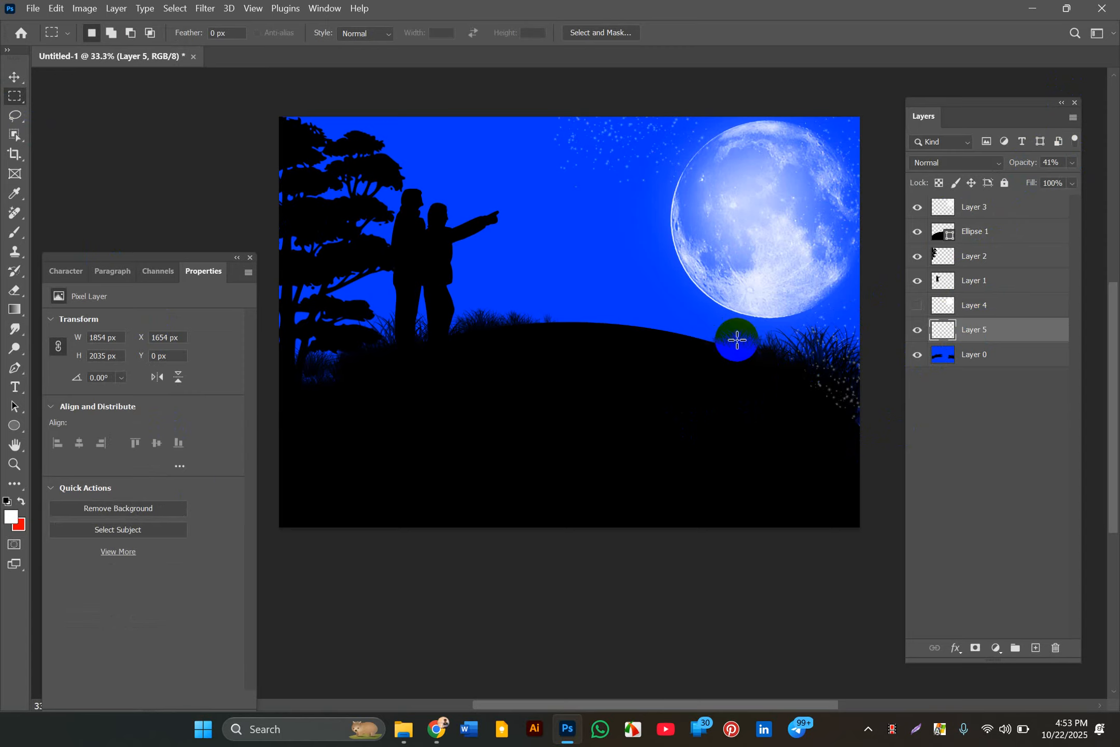
{"action": "left_click_drag", "start_coordinate": [749, 320], "coordinate": [894, 428]}
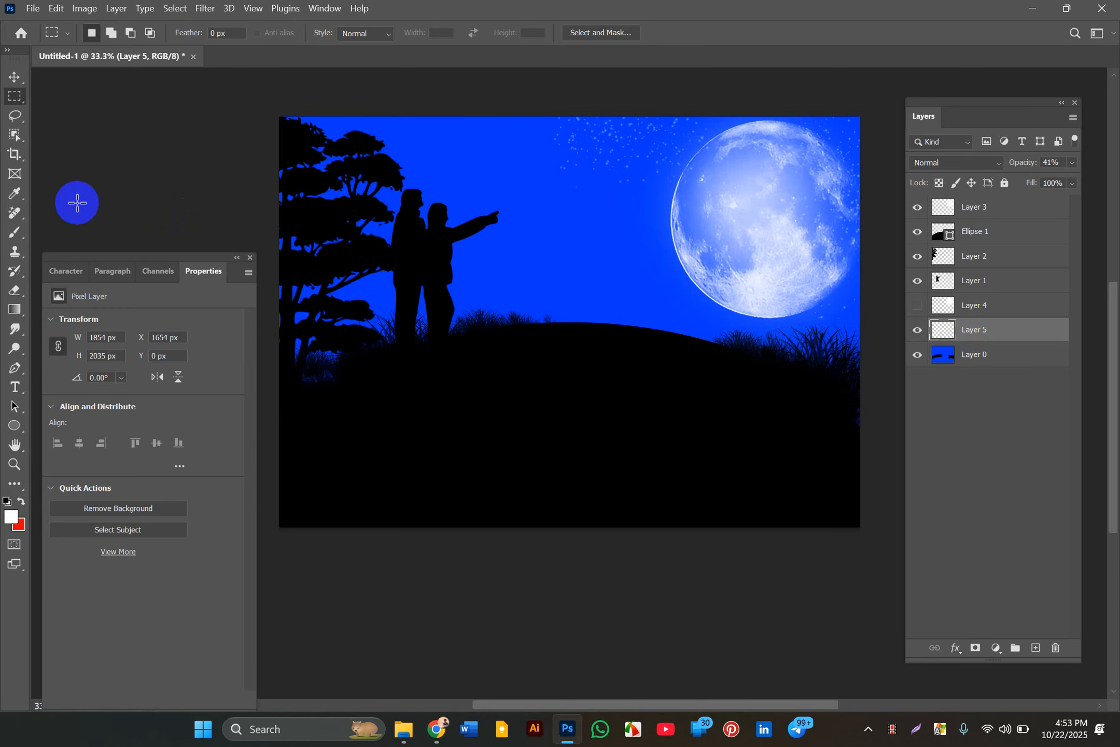
{"action": "left_click", "coordinate": [14, 76]}
{"action": "left_click", "coordinate": [115, 155]}
{"action": "scroll", "coordinate": [115, 154], "scroll_direction": "up", "scroll_amount": 1}
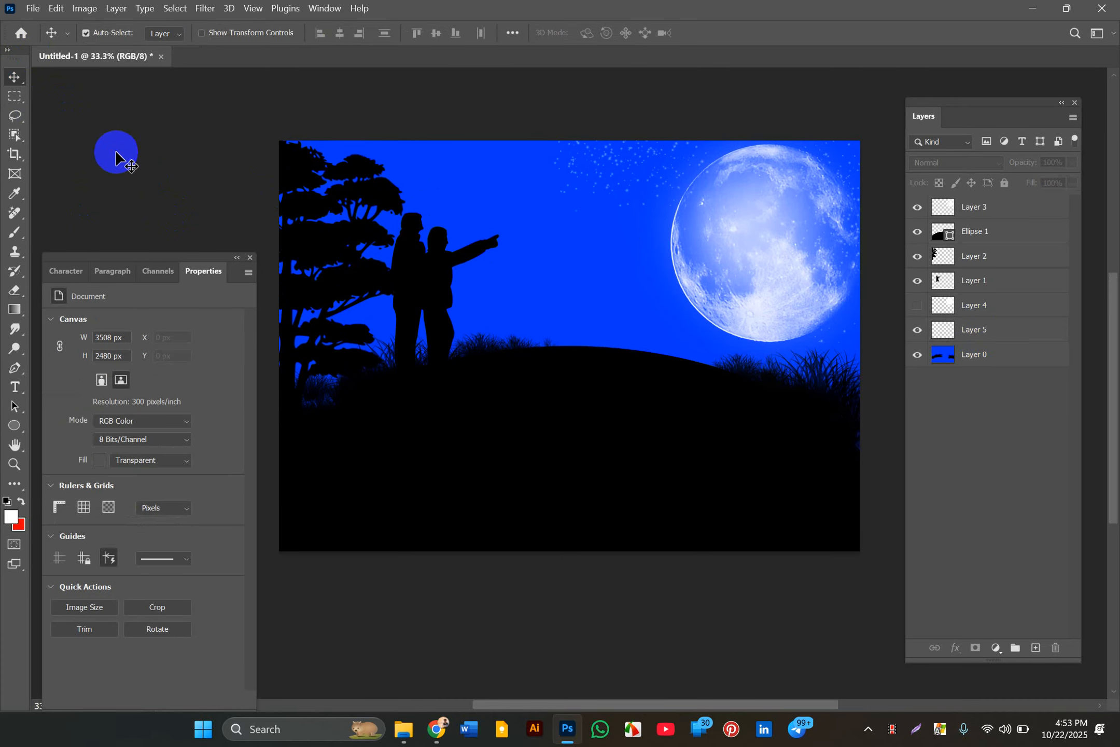
{"action": "scroll", "coordinate": [115, 154], "scroll_direction": "down", "scroll_amount": 1}
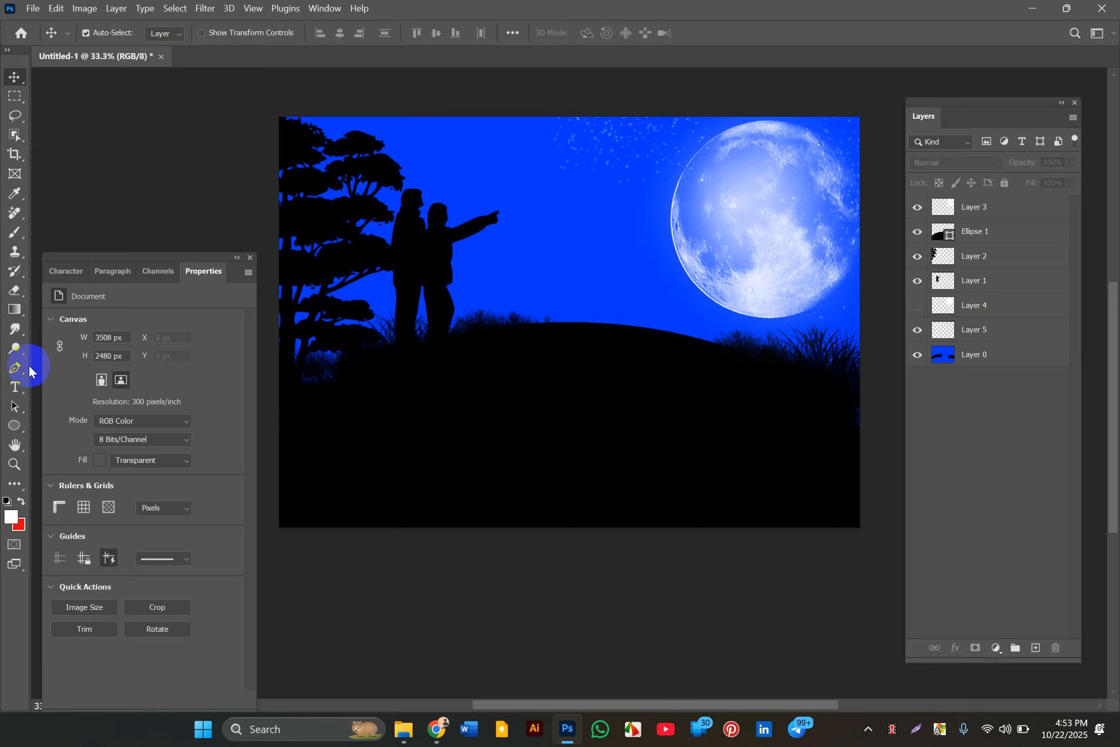
- Activate the Brush tool with the soft round brush at 1000 px and 0% hardness
{"action": "left_click", "coordinate": [13, 234]}
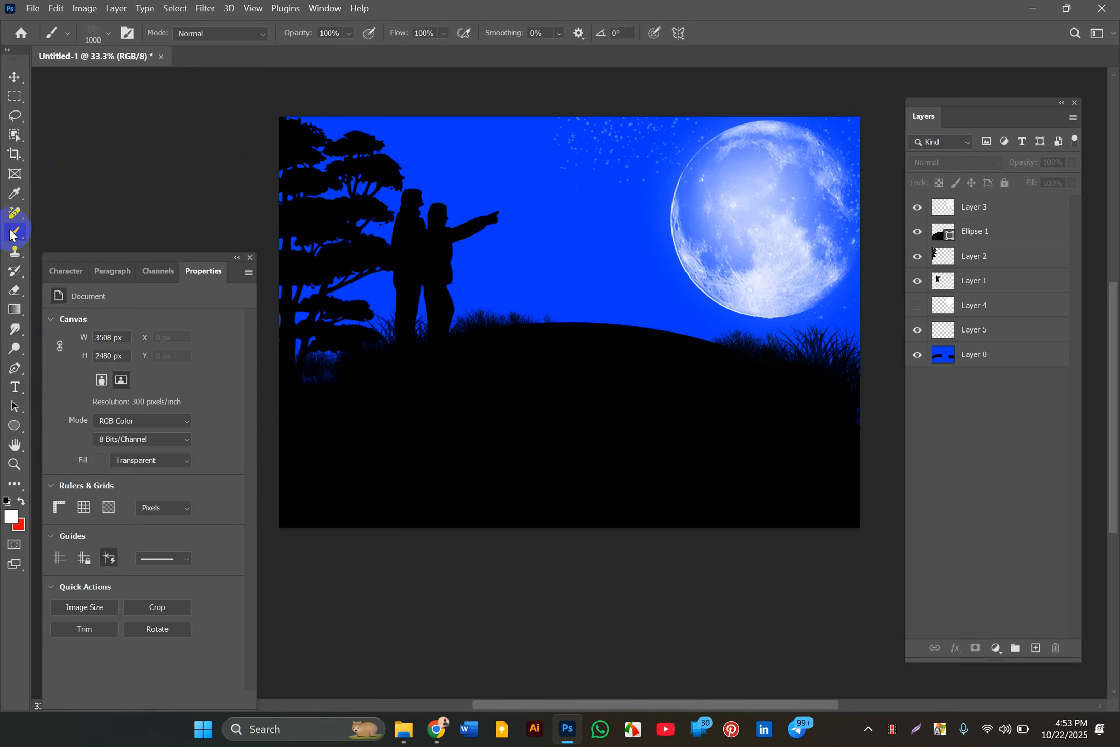
{"action": "left_click", "coordinate": [111, 33]}
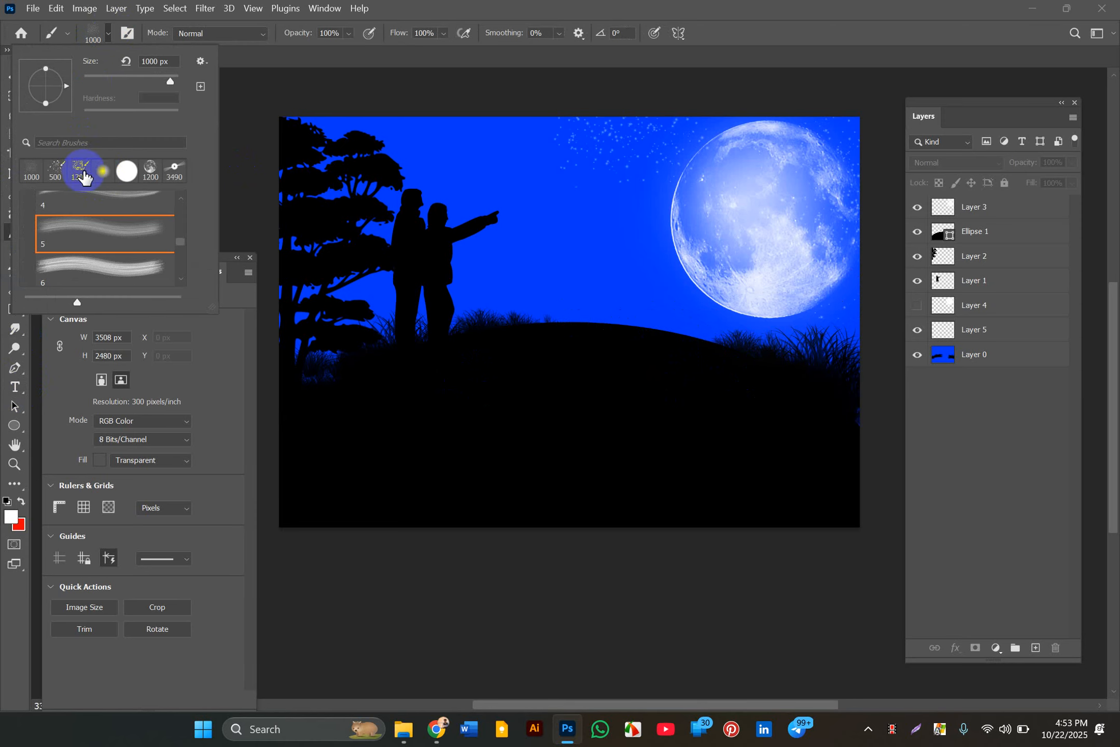
{"action": "left_click", "coordinate": [97, 172]}
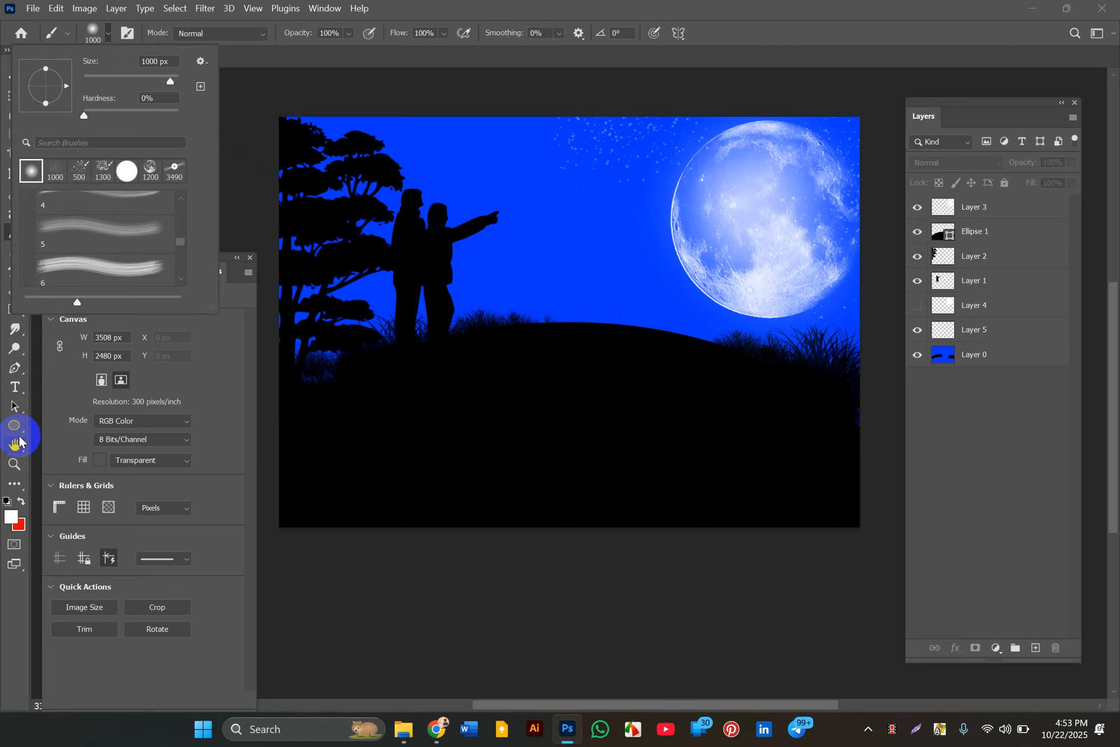
- Set the foreground color to the orange-brown #ba8300
{"action": "left_click", "coordinate": [11, 521]}
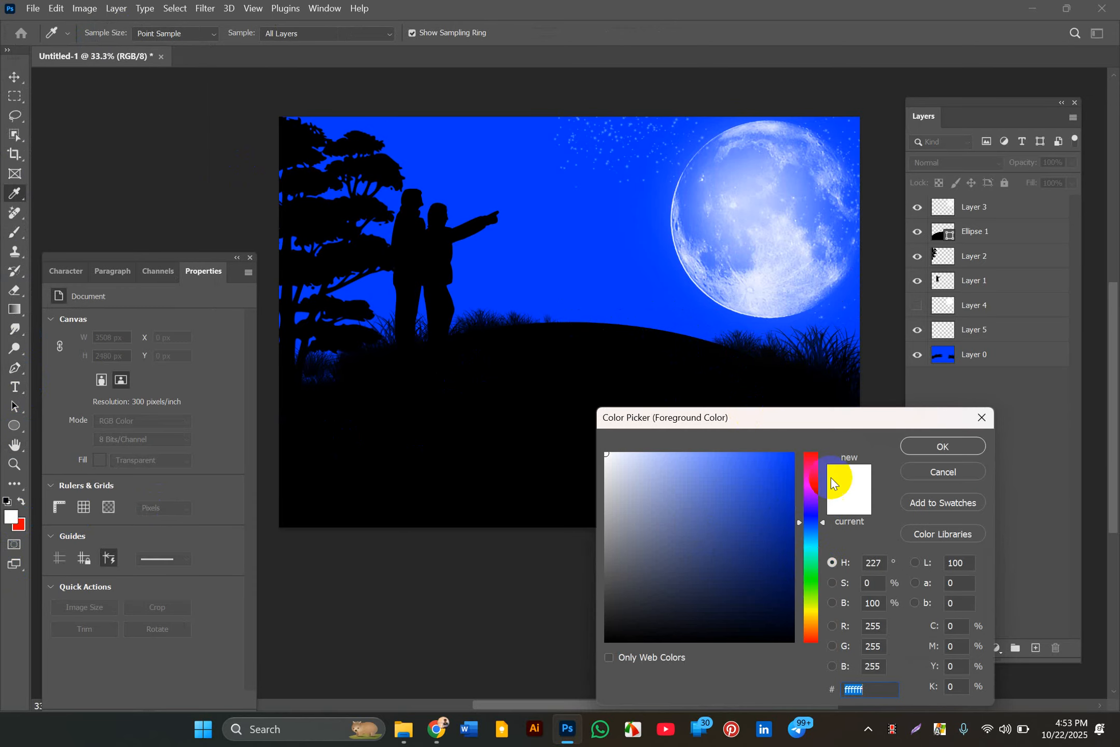
{"action": "left_click_drag", "start_coordinate": [810, 580], "coordinate": [809, 620]}
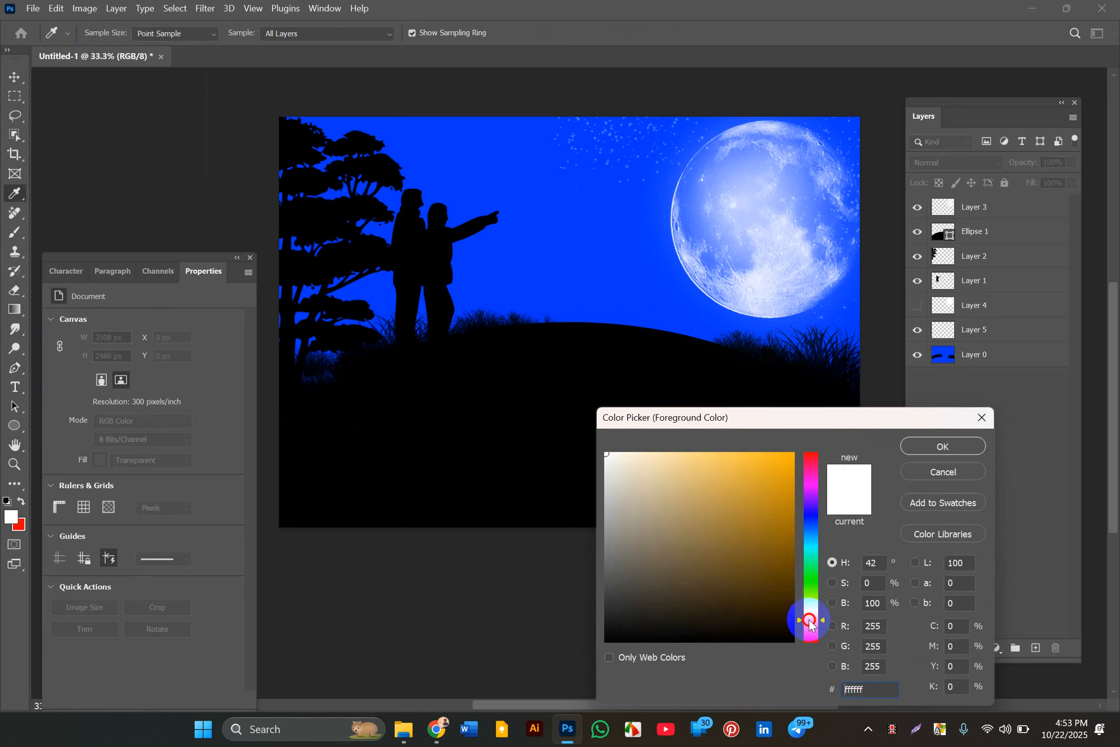
{"action": "left_click", "coordinate": [794, 503]}
{"action": "left_click", "coordinate": [935, 480]}
{"action": "left_click", "coordinate": [941, 447]}
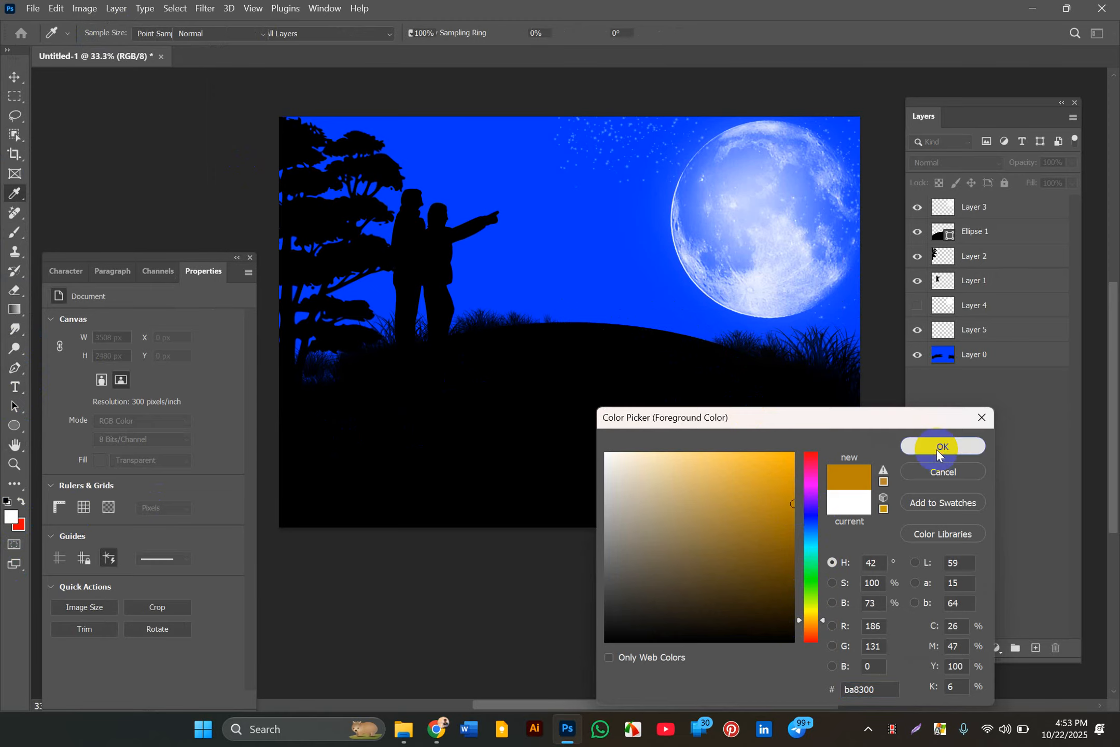
{"action": "key", "text": "b"}
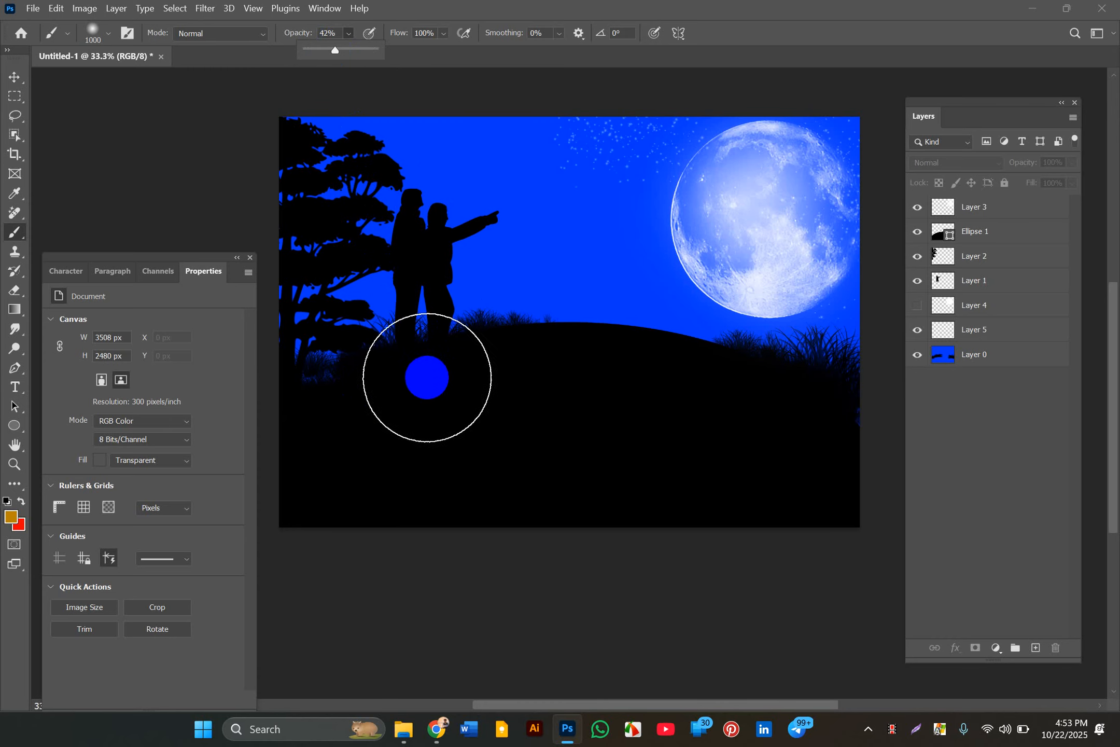
{"action": "left_click", "coordinate": [598, 375]}
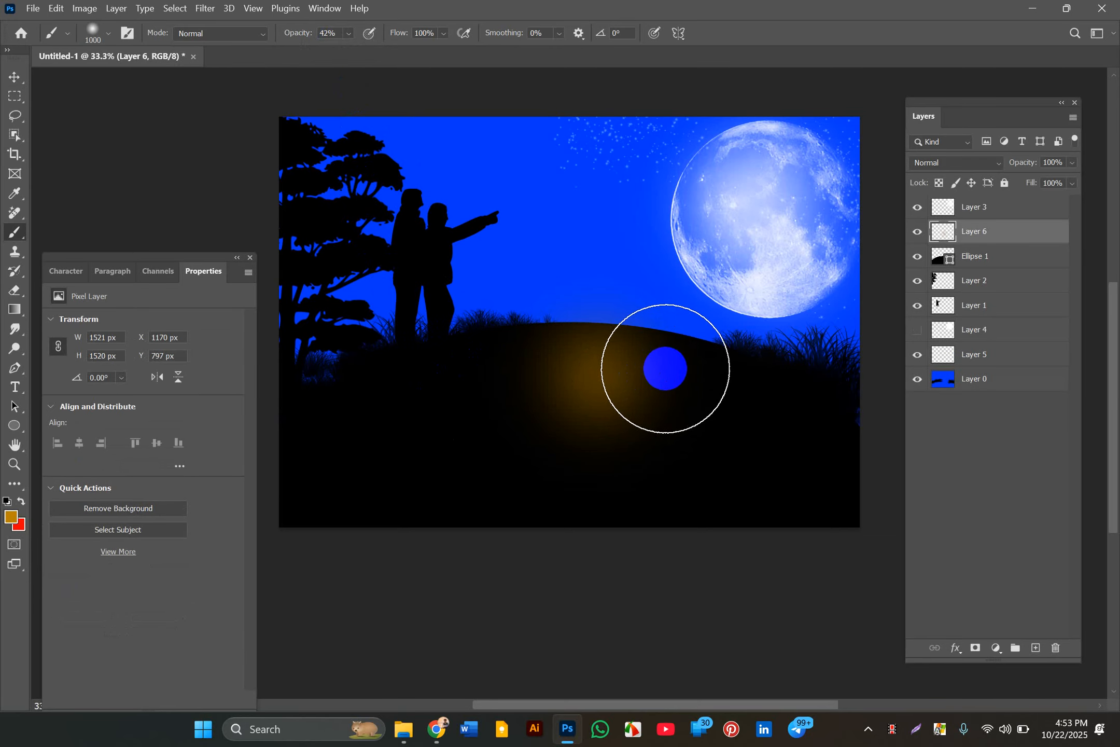
{"action": "key", "text": "ctrl+z"}
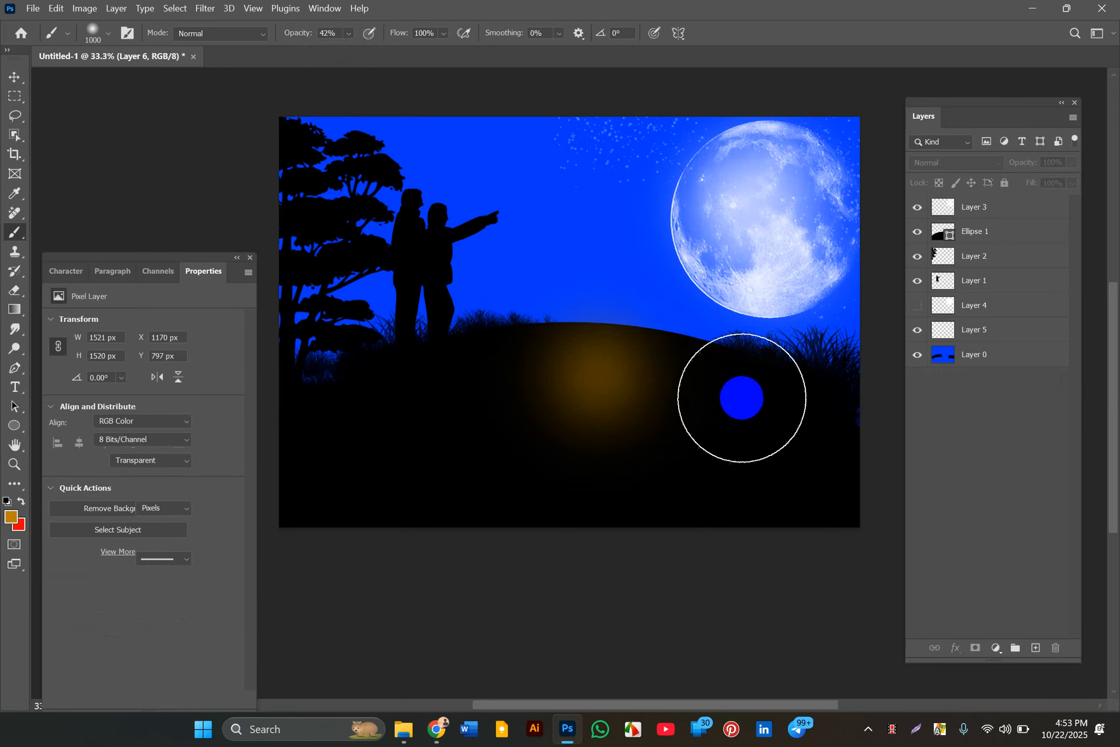
- Create a new empty layer at the top of the layer stack
{"action": "left_click", "coordinate": [1038, 653]}
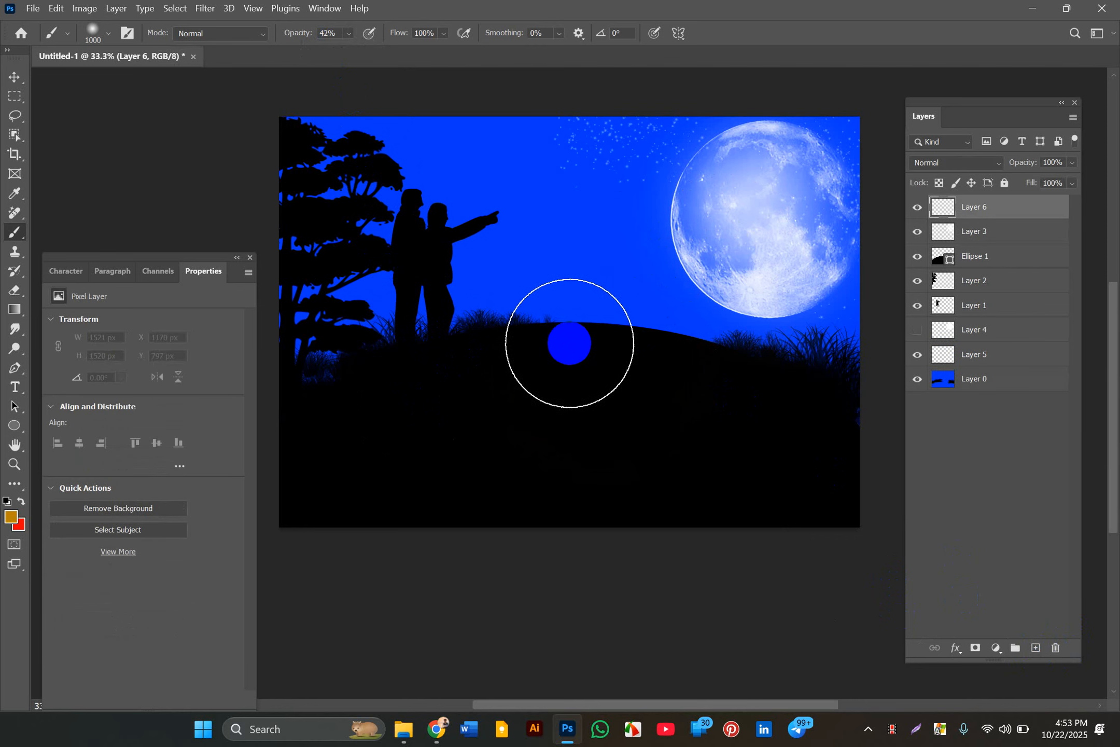
{"action": "mouse_move", "coordinate": [570, 350]}
{"action": "left_mouse_down"}
{"action": "mouse_move", "coordinate": [833, 382]}
{"action": "mouse_move", "coordinate": [584, 330]}
{"action": "mouse_move", "coordinate": [516, 335]}
{"action": "mouse_move", "coordinate": [387, 376]}
{"action": "mouse_move", "coordinate": [218, 448]}
{"action": "left_mouse_up"}
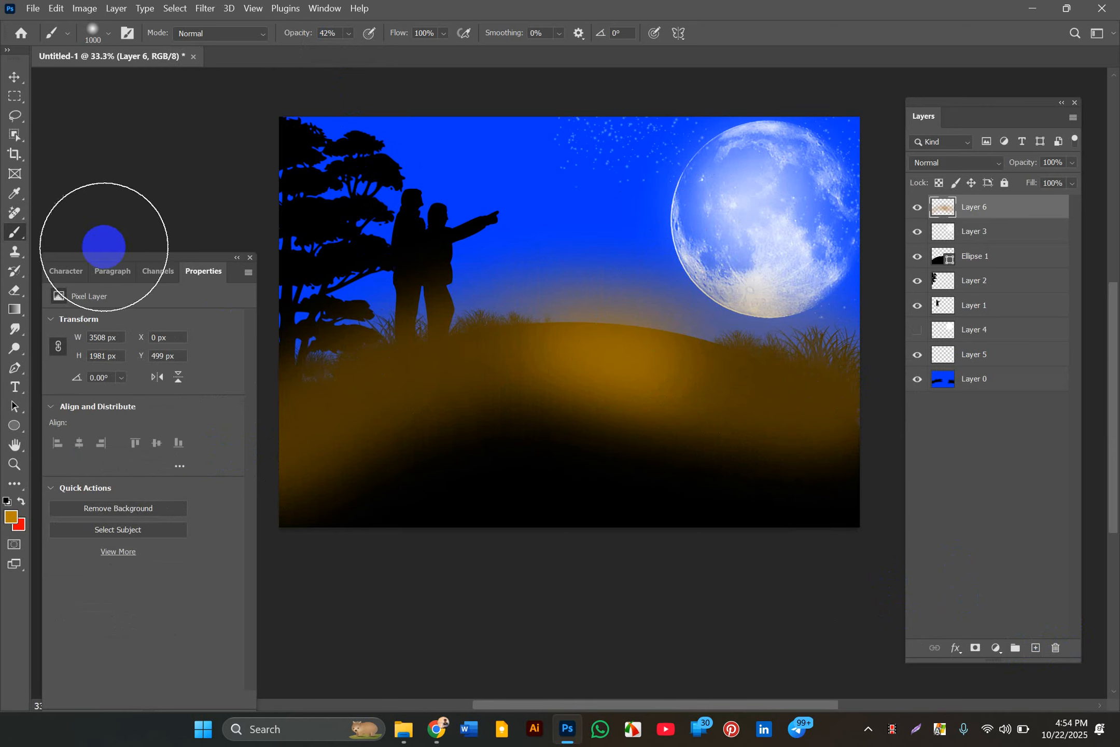
{"action": "left_click", "coordinate": [10, 79]}
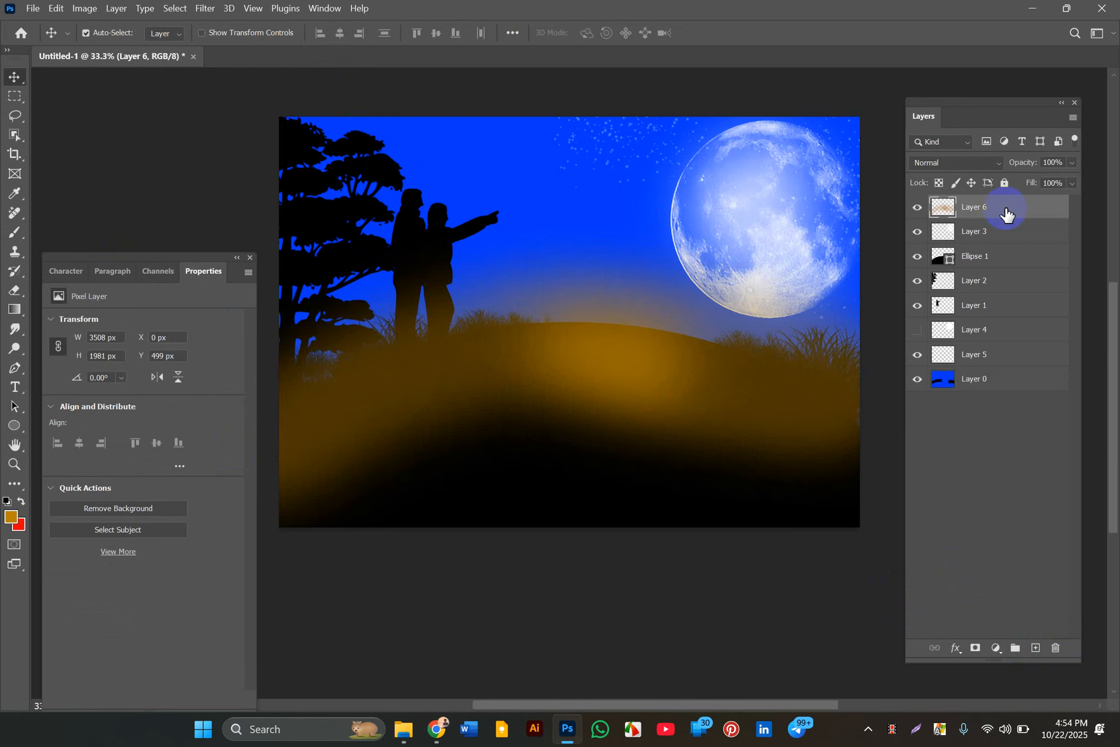
{"action": "left_click_drag", "start_coordinate": [996, 205], "coordinate": [987, 291]}
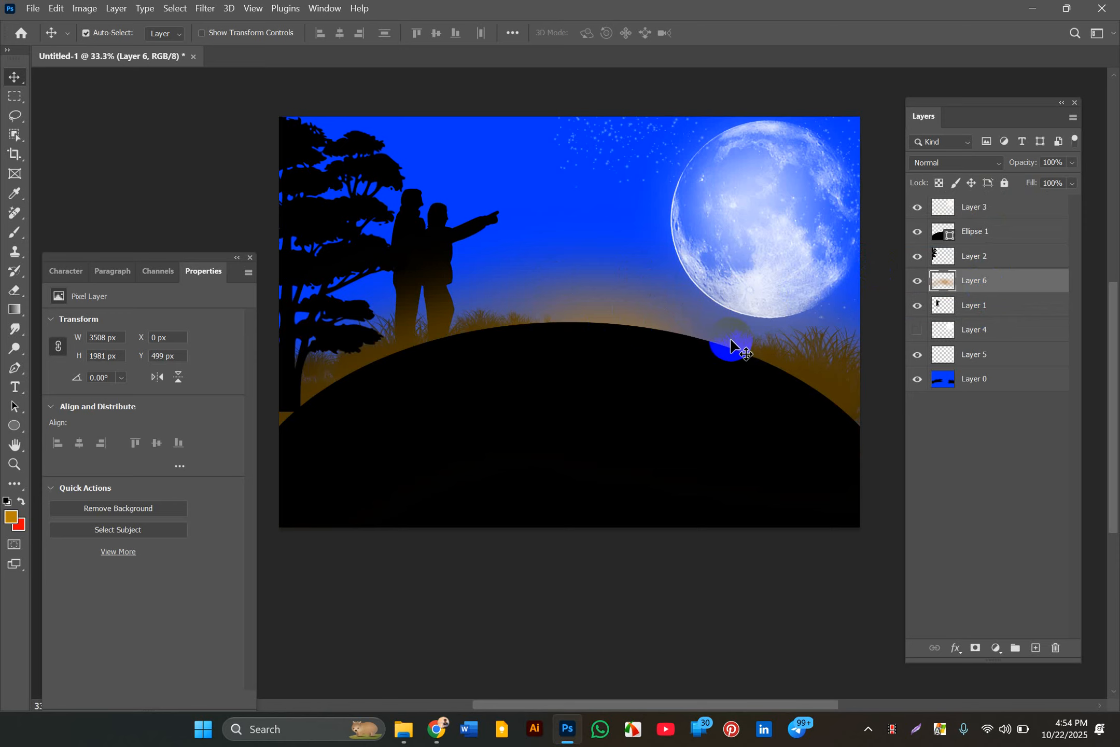
{"action": "key", "text": "ctrl+shift+bracketright"}
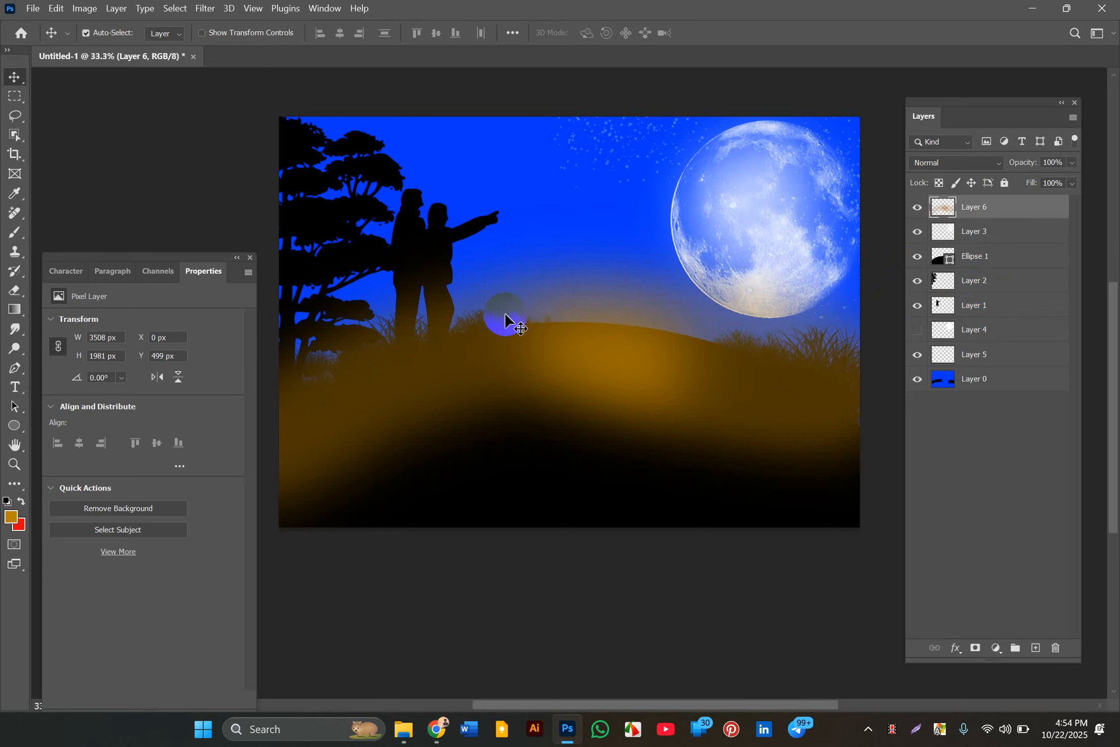
{"action": "key", "text": "ctrl+z"}
{"action": "key", "text": "ctrl+z"}
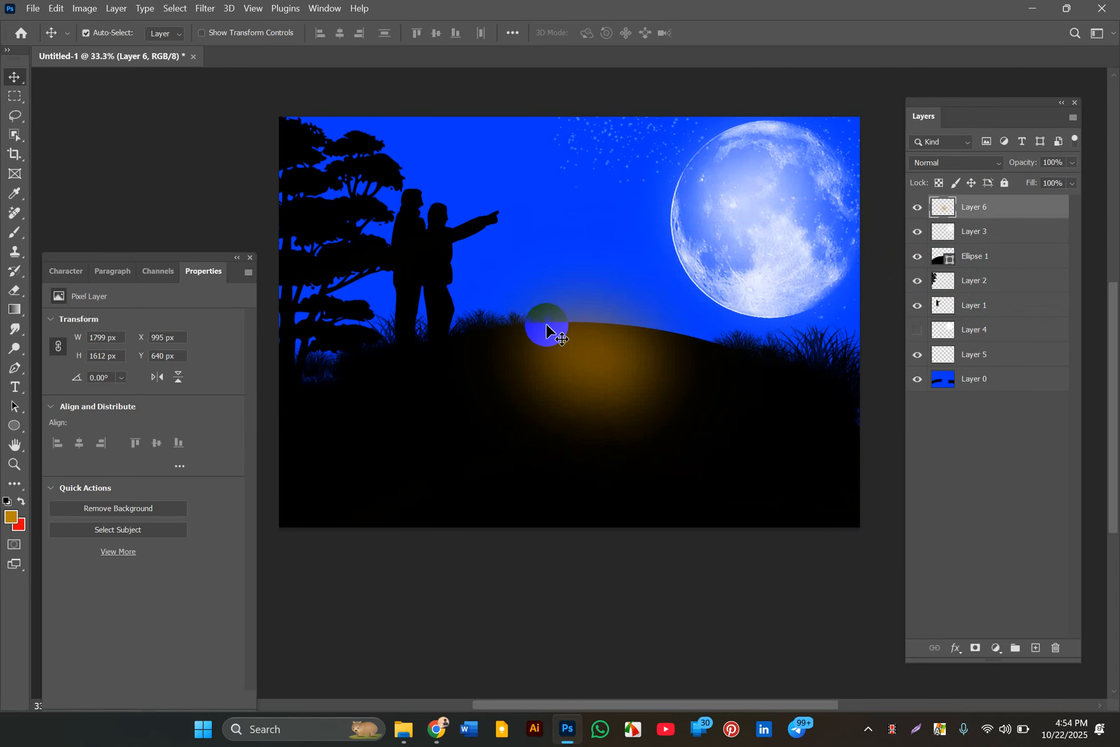
{"action": "key", "text": "ctrl+z"}
{"action": "key", "text": "ctrl+z"}
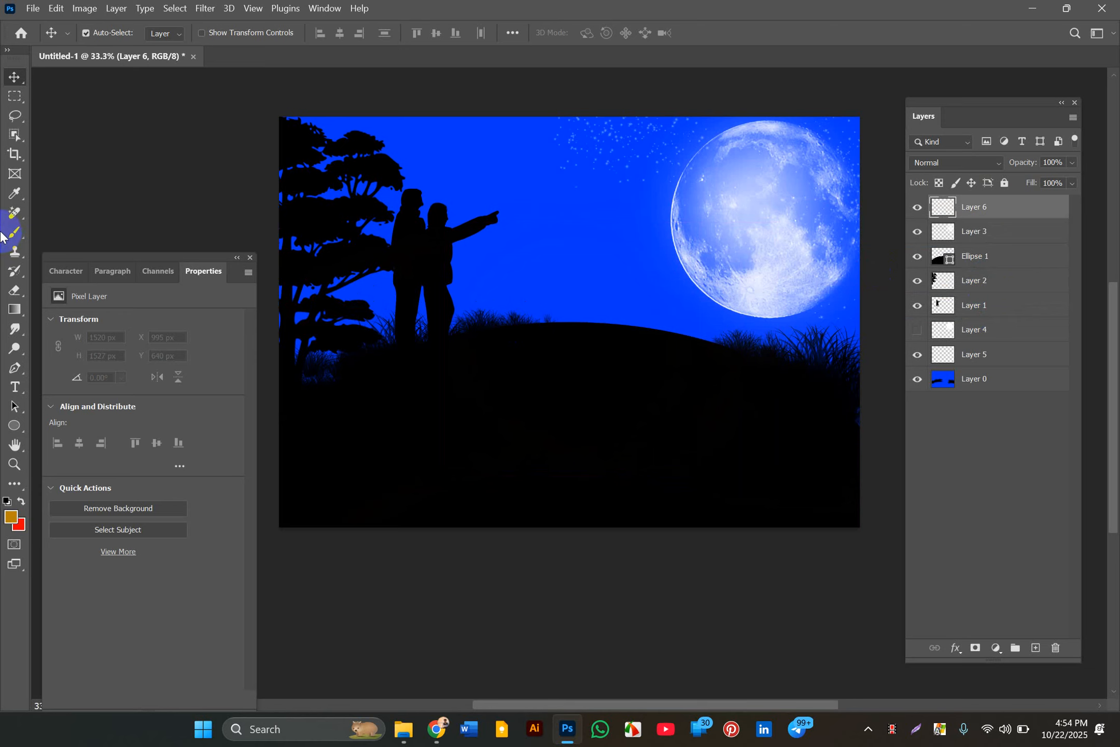
- Paint a soft orange-brown brush glow on Layer 6 at the hilltop beside the couple and place the layer directly below Ellipse 1
{"action": "left_click", "coordinate": [13, 233]}
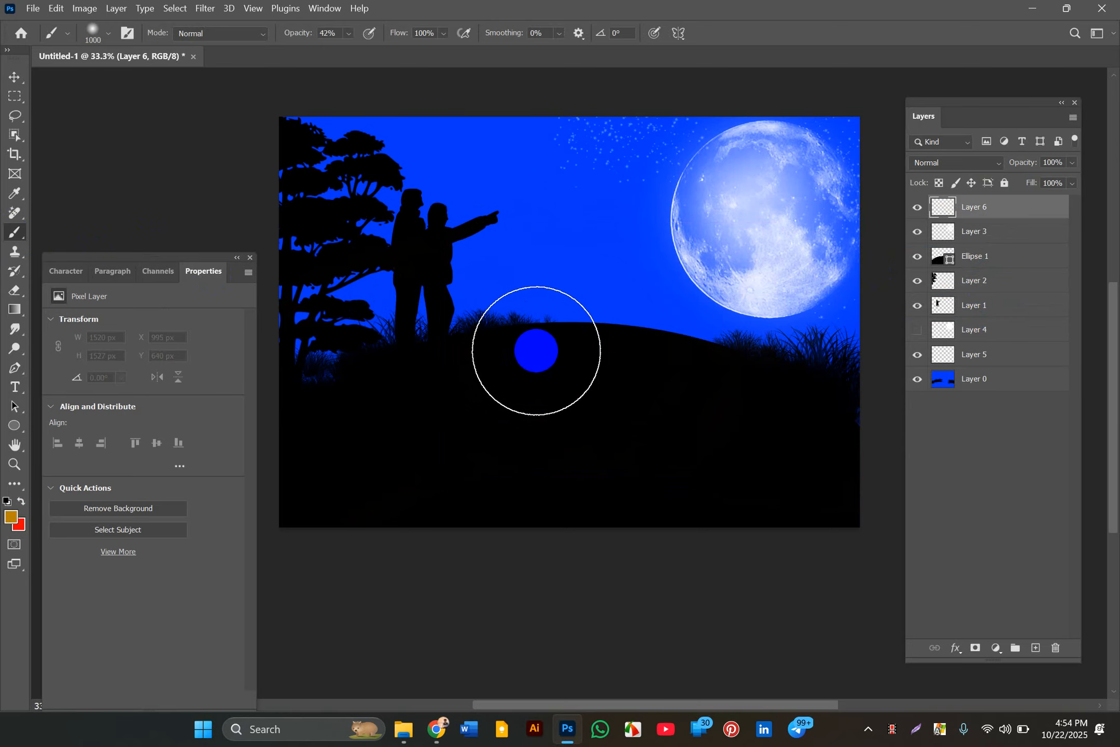
{"action": "left_click", "coordinate": [537, 350]}
{"action": "left_click", "coordinate": [536, 351]}
{"action": "left_click_drag", "start_coordinate": [536, 350], "coordinate": [516, 413]}
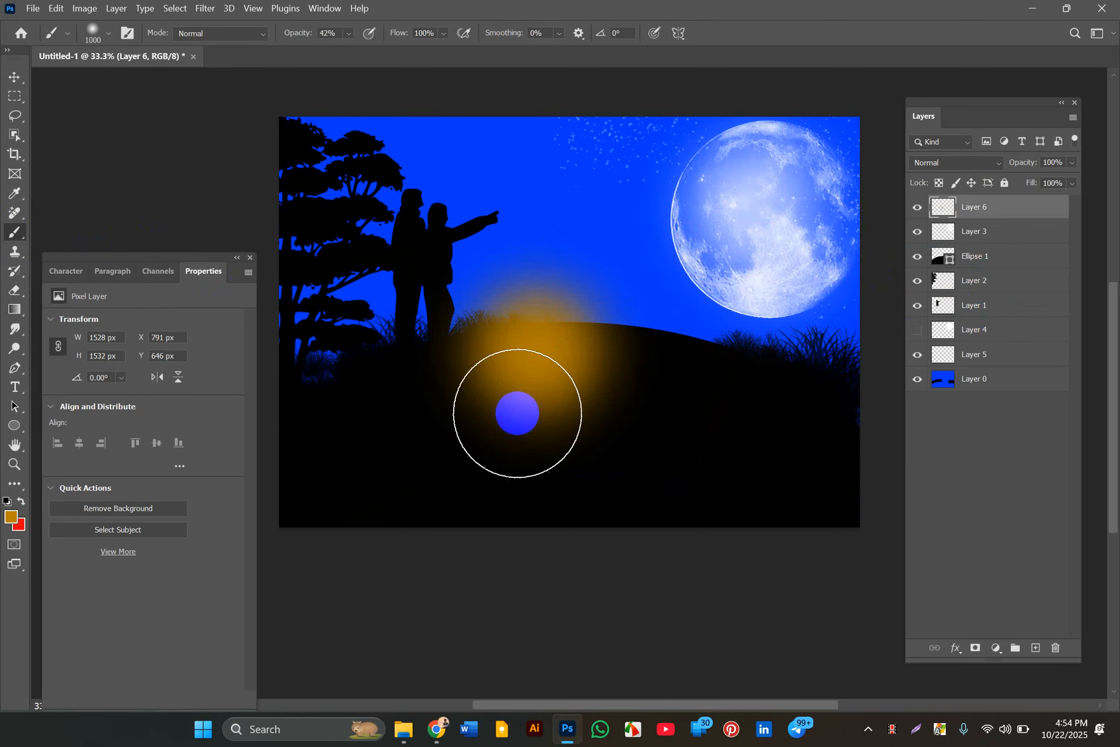
{"action": "left_click", "coordinate": [14, 76]}
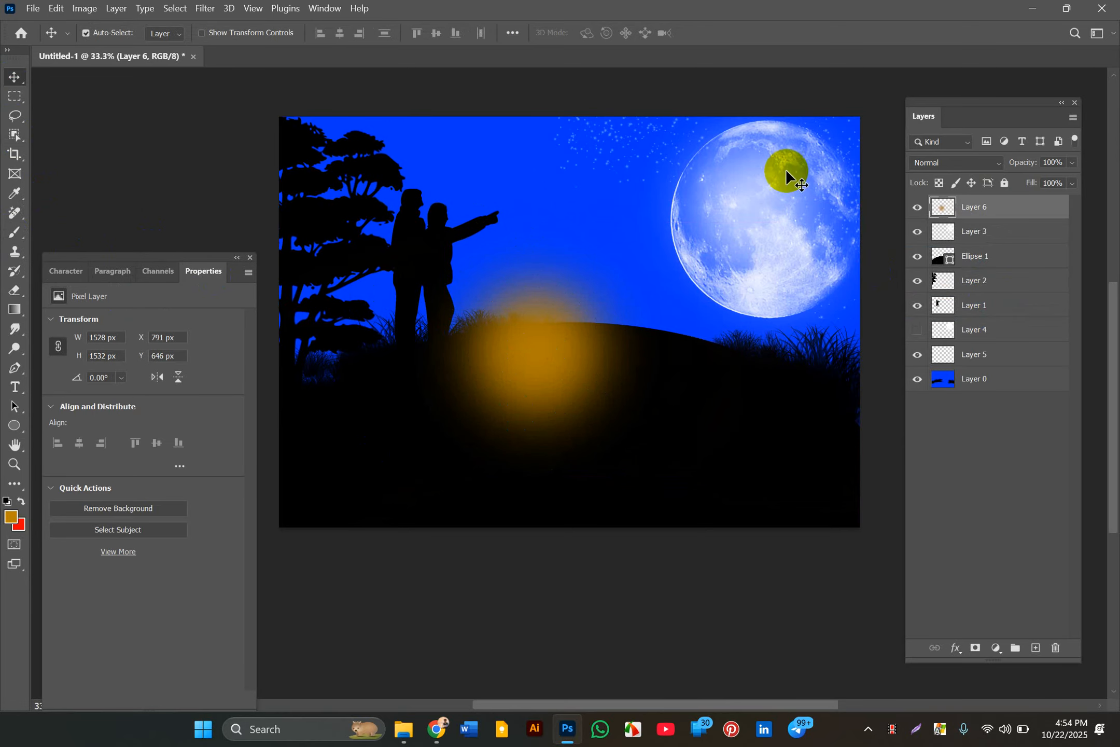
{"action": "left_click_drag", "start_coordinate": [978, 256], "coordinate": [982, 272]}
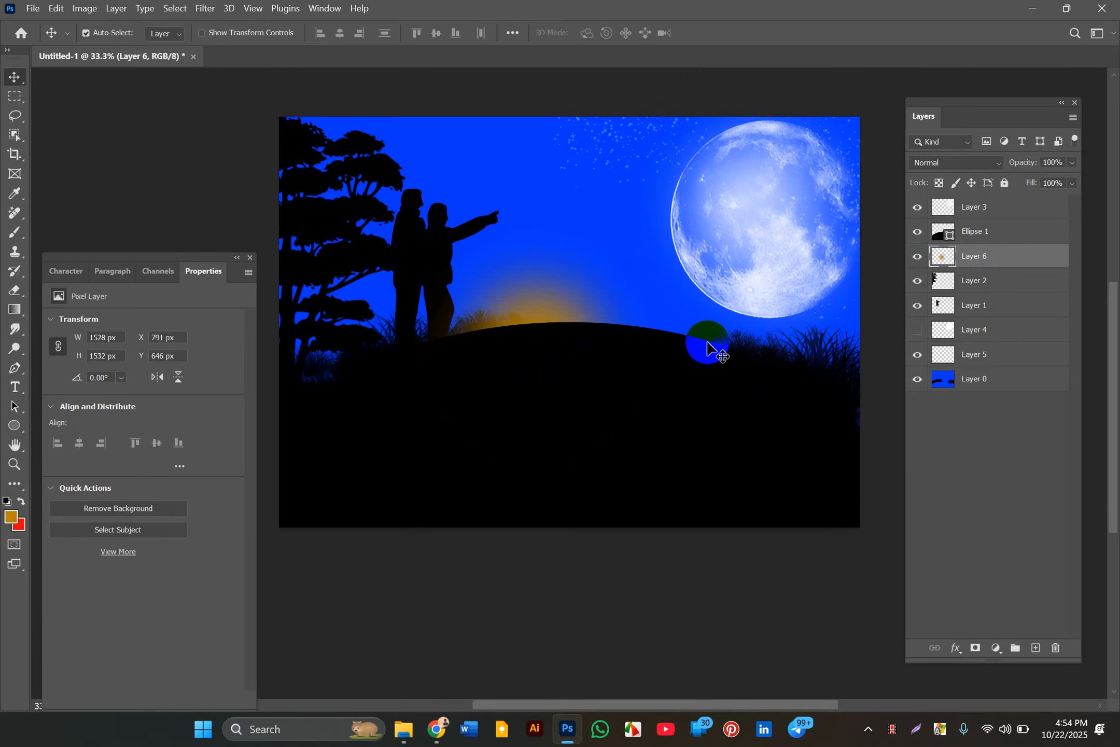
- Preview the enlarged artwork in full-screen mode to examine the glow behind the hill, and return to the standard screen mode
{"action": "scroll", "coordinate": [711, 349], "scroll_direction": "down", "scroll_amount": 2}
{"action": "scroll", "coordinate": [711, 349], "scroll_direction": "up", "scroll_amount": 3}
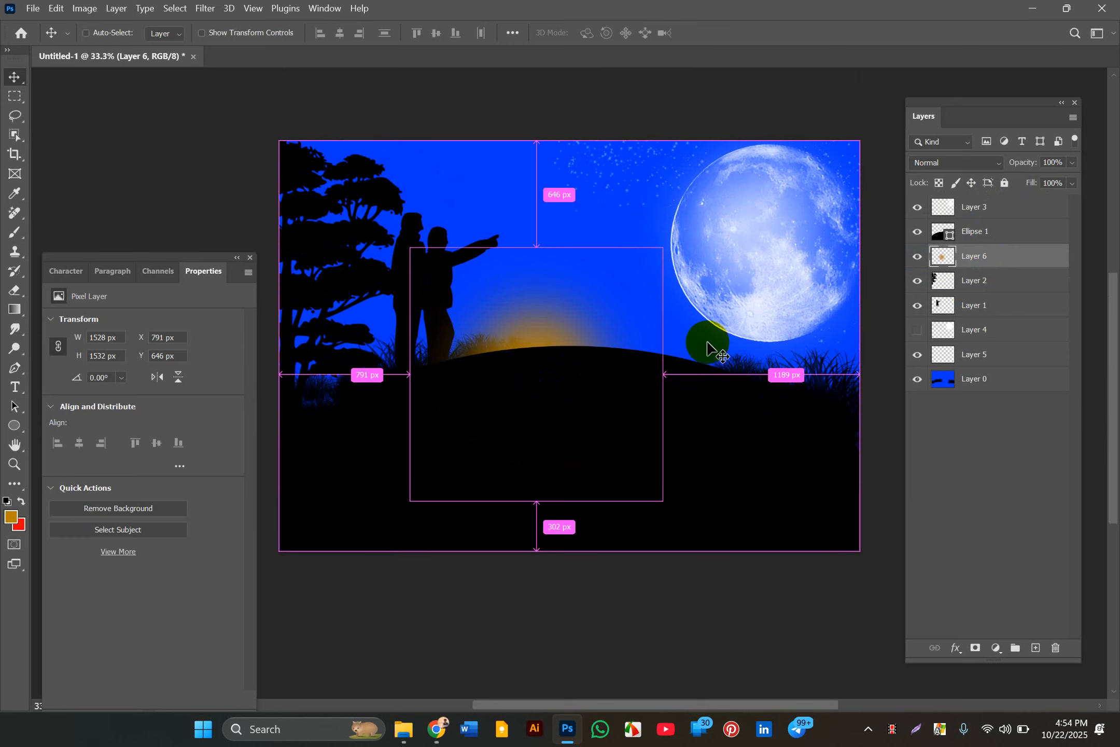
{"action": "key", "text": "ctrl+plus"}
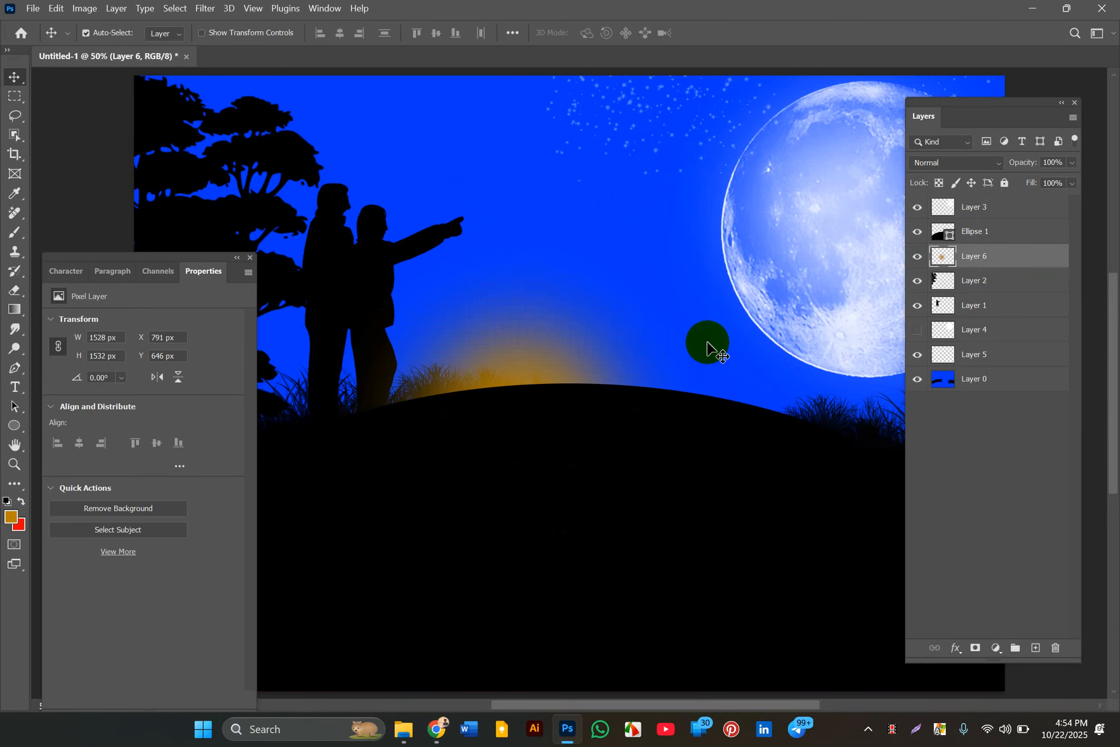
{"action": "key", "text": "f"}
{"action": "key", "text": "f"}
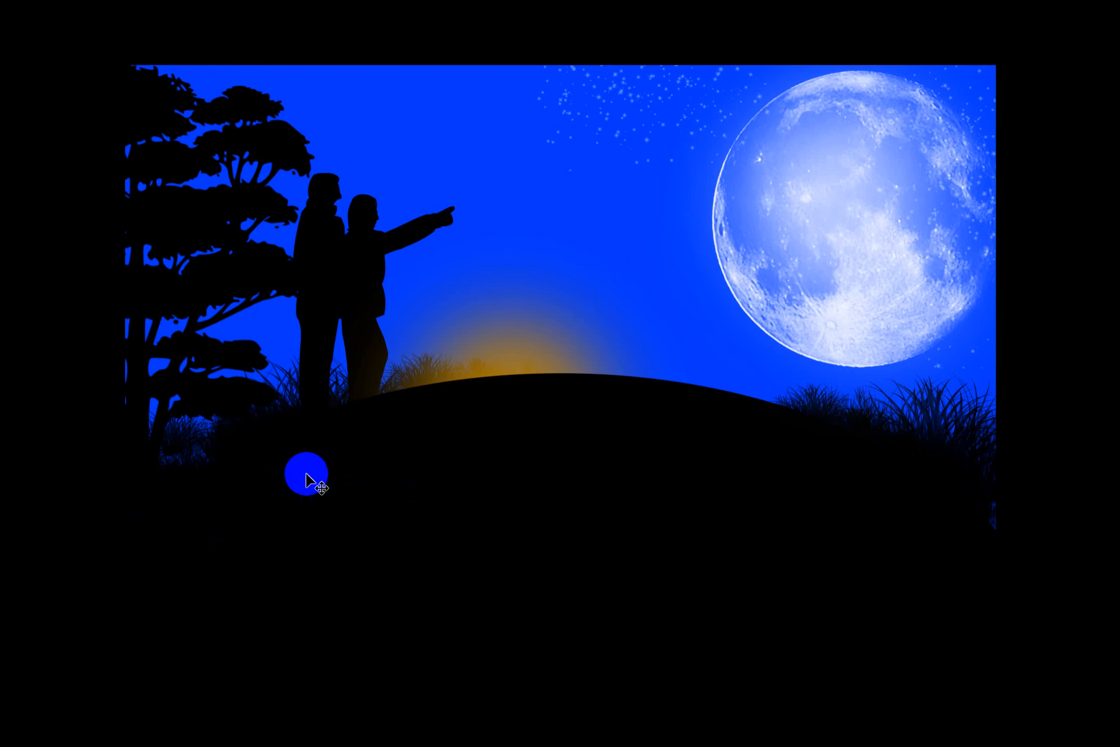
{"action": "key", "text": "f"}
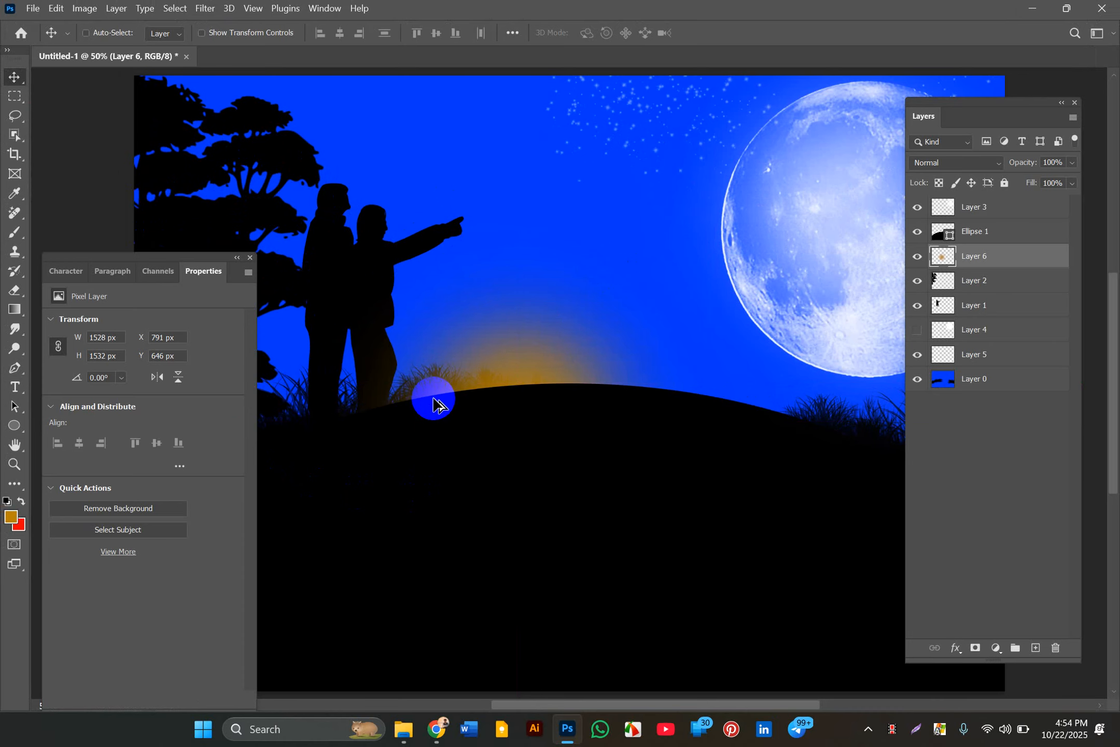
{"action": "key", "text": "ctrl+alt+2"}
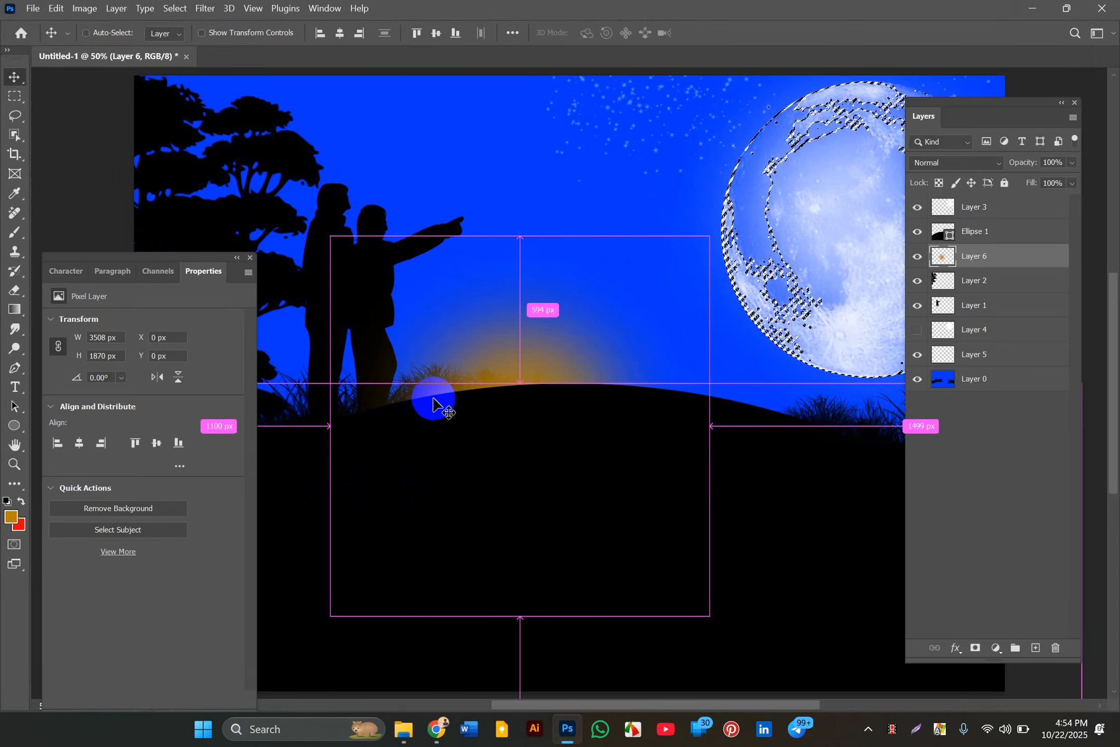
{"action": "left_click", "coordinate": [453, 244], "text": "ctrl"}
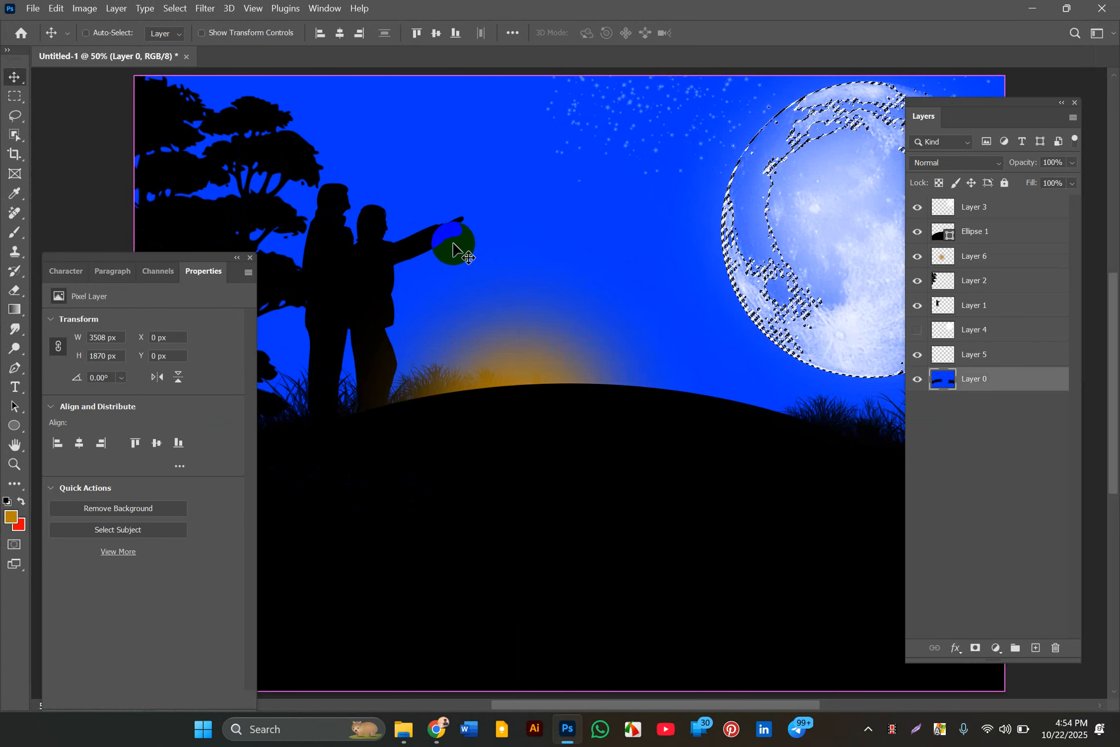
{"action": "key", "text": "ctrl+d"}
- Show the whole canvas at 33.3% and deselect all layers
{"action": "left_click_drag", "start_coordinate": [452, 250], "coordinate": [609, 231]}
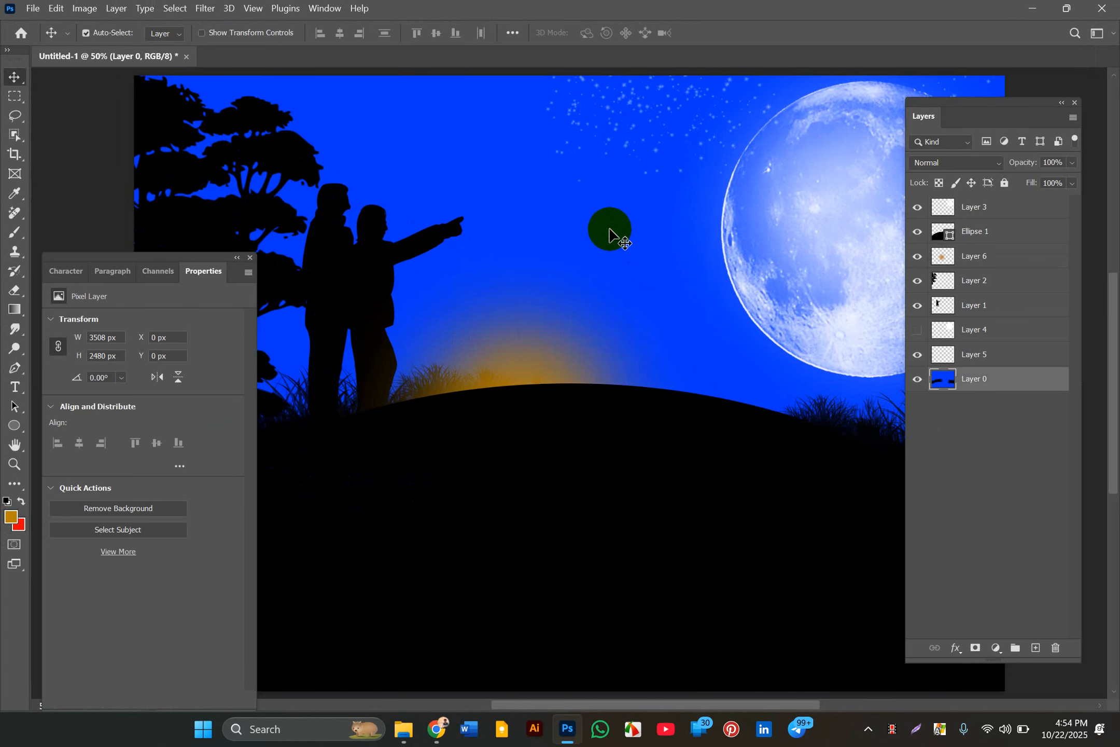
{"action": "key", "text": "ctrl+minus"}
{"action": "key", "text": "ctrl+minus"}
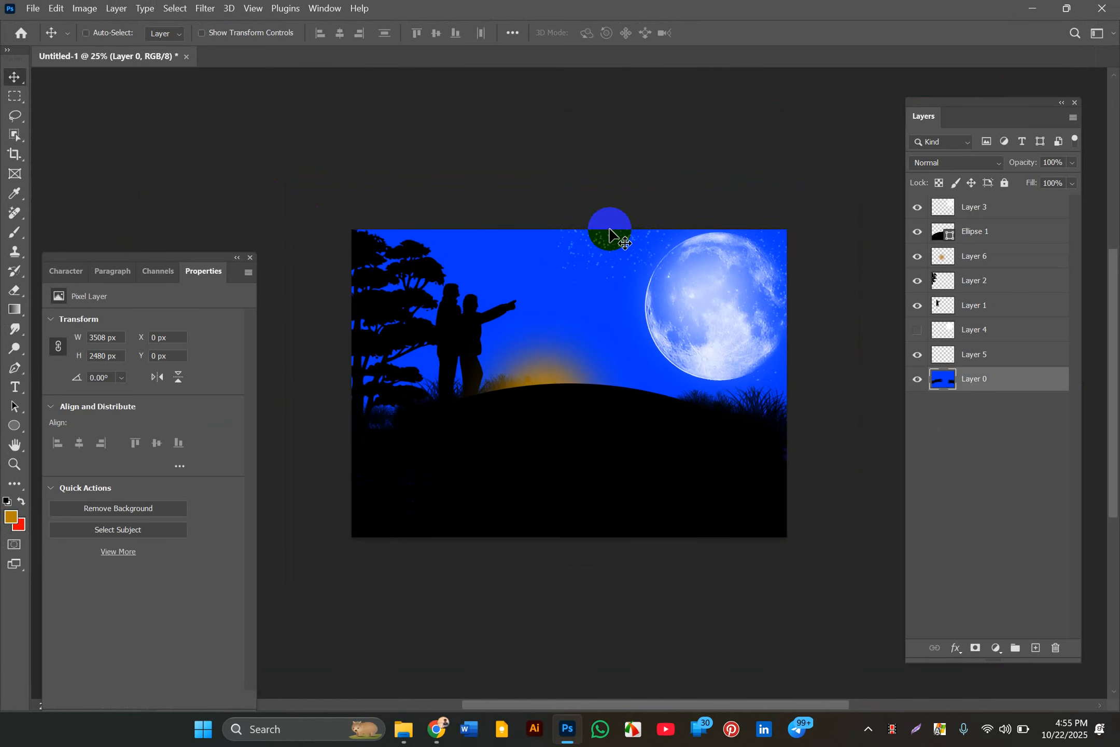
{"action": "key", "text": "ctrl+plus"}
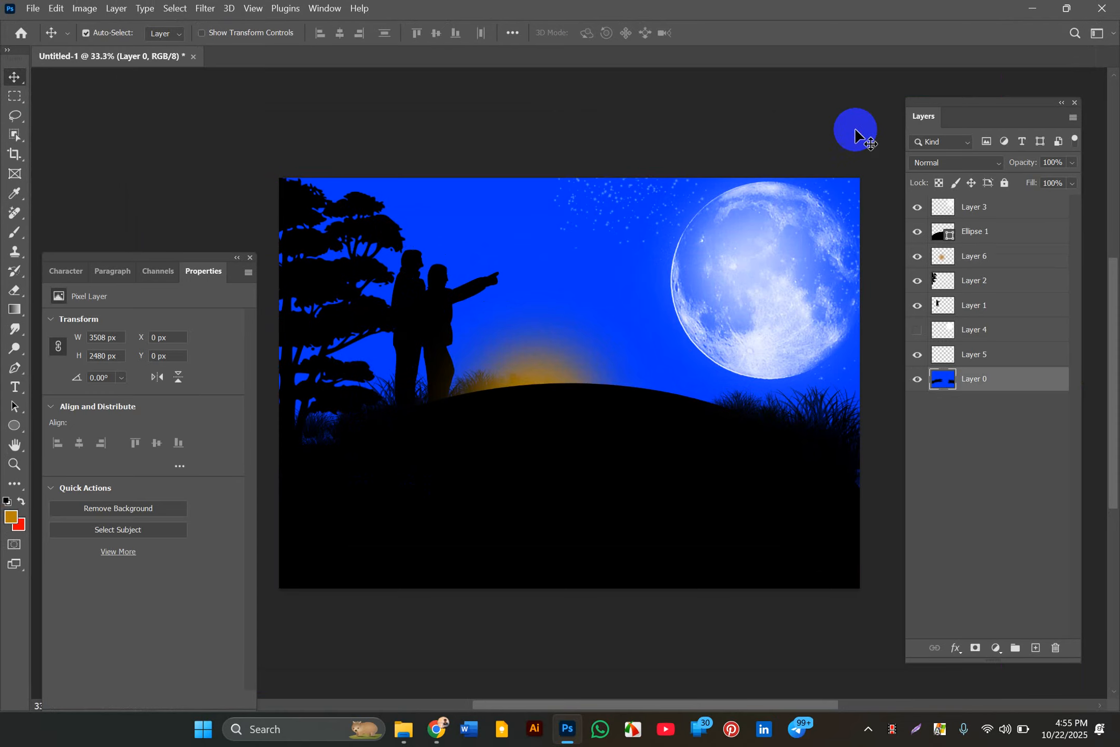
{"action": "left_click", "coordinate": [733, 134]}
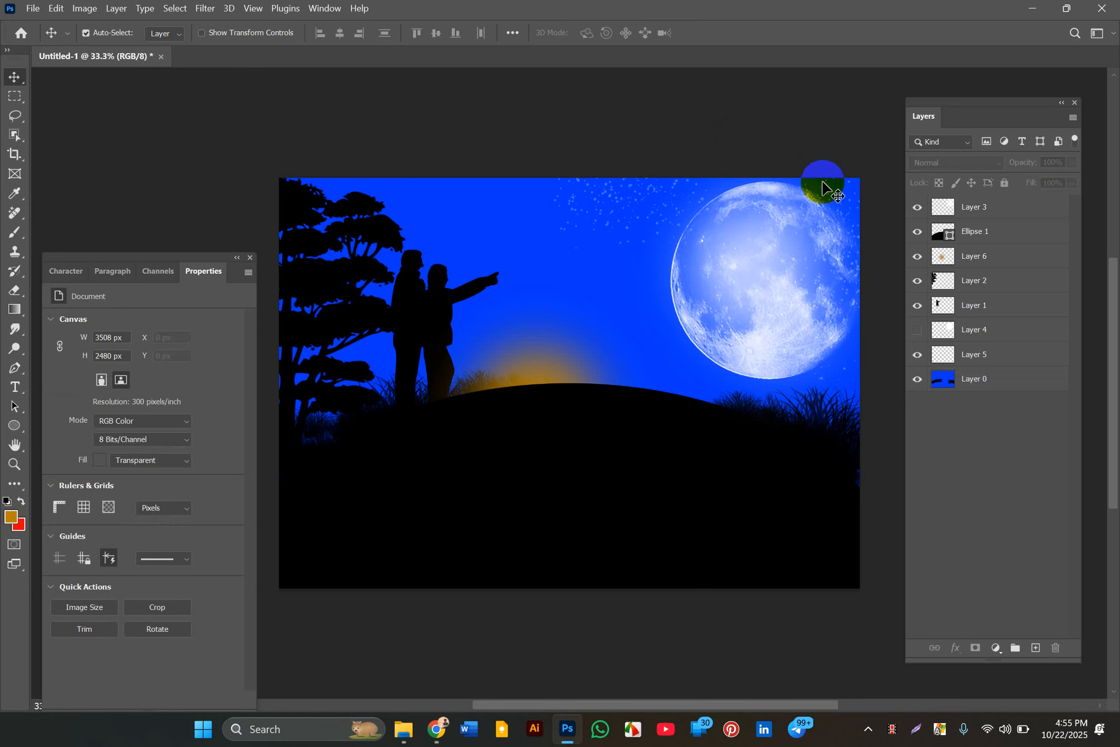